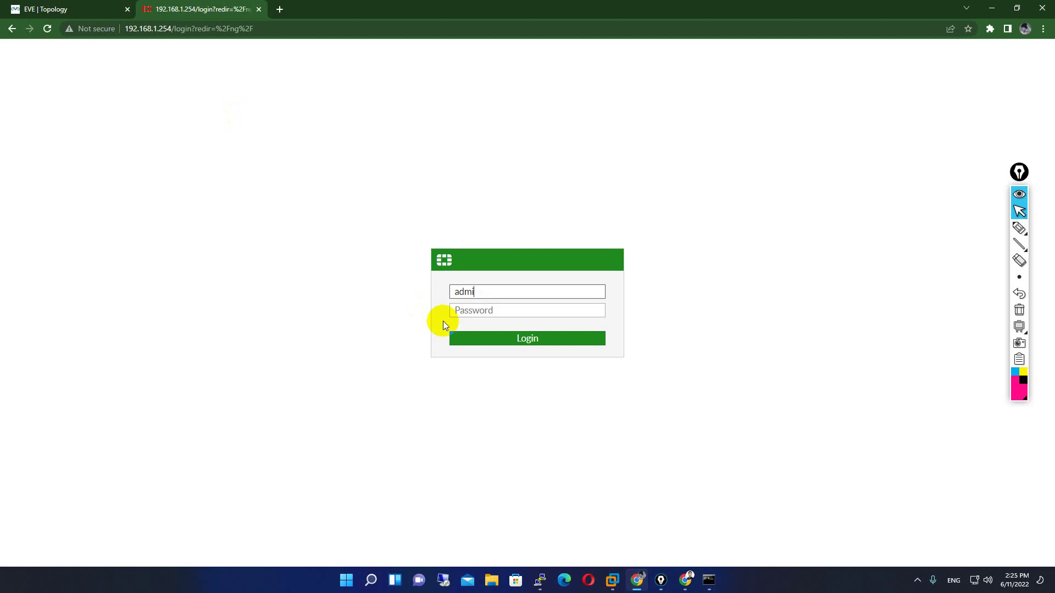
- Log in to the FortiGate web GUI with the admin account and its password
key("Return")
type("admin")
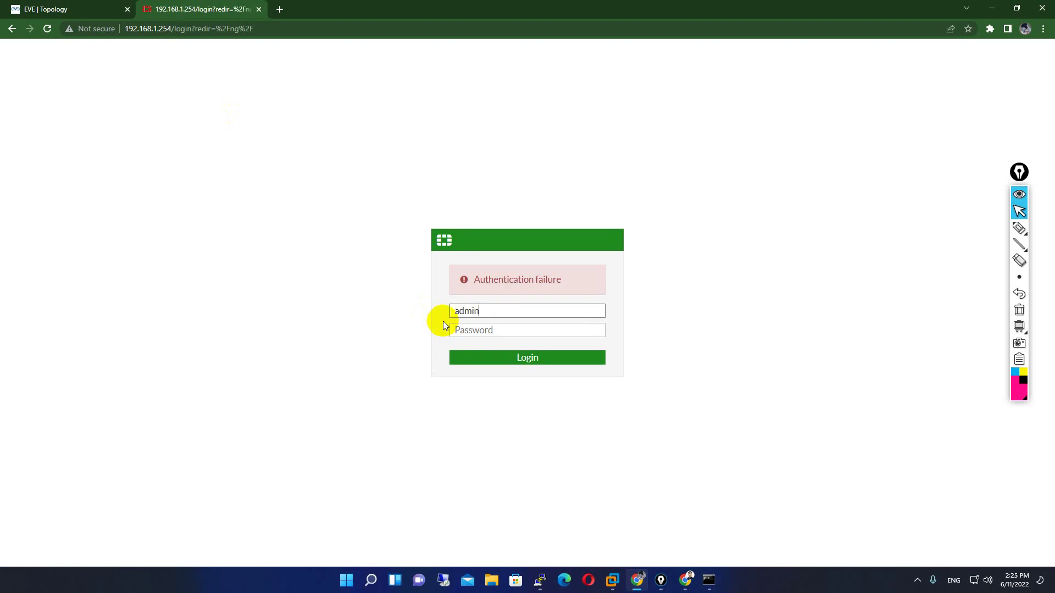
key("Return")
type("admin")
key("Tab")
type("admin")
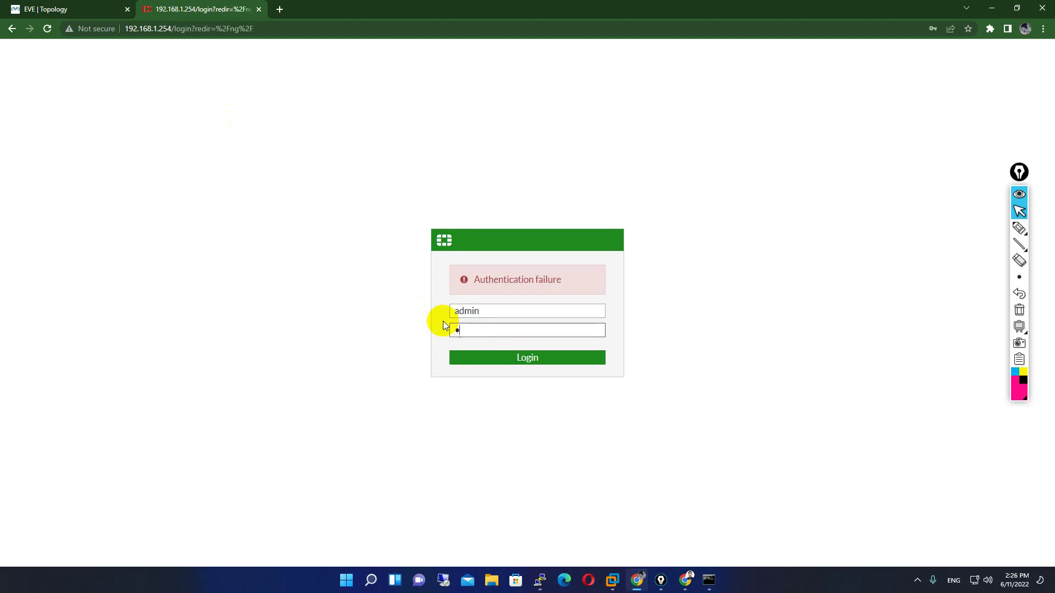
key("Return")
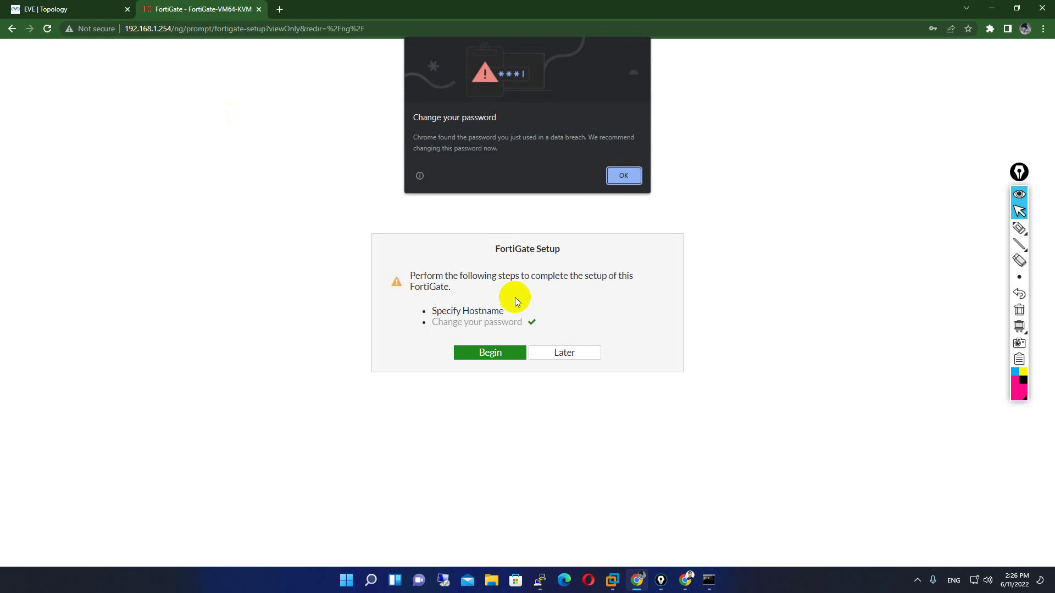
- Dismiss Chrome's breached-password and save-password prompts, then begin the FortiGate setup
left_click(624, 175)
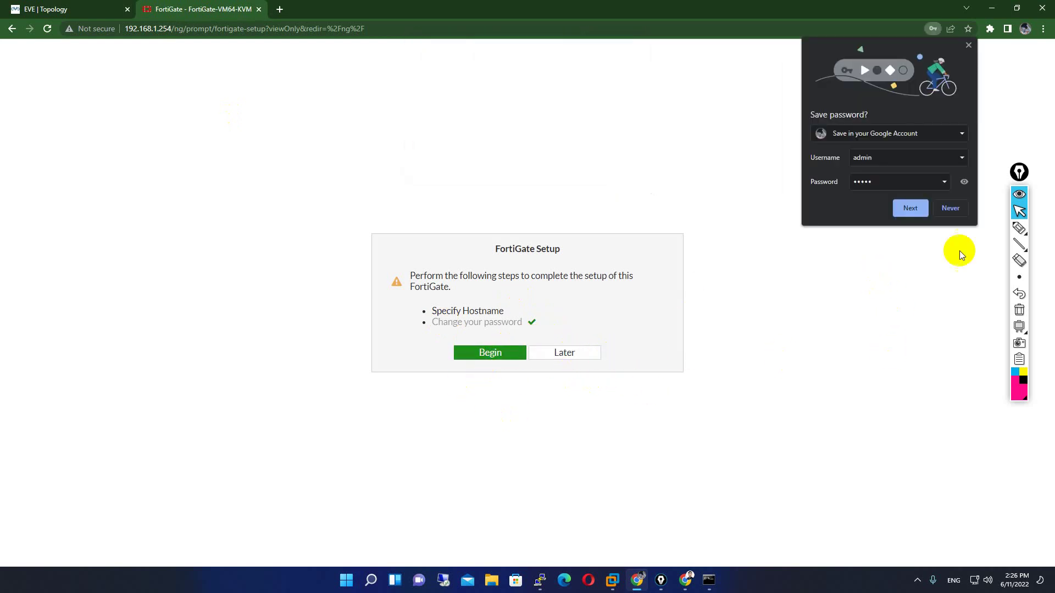
left_click(951, 208)
left_click(483, 360)
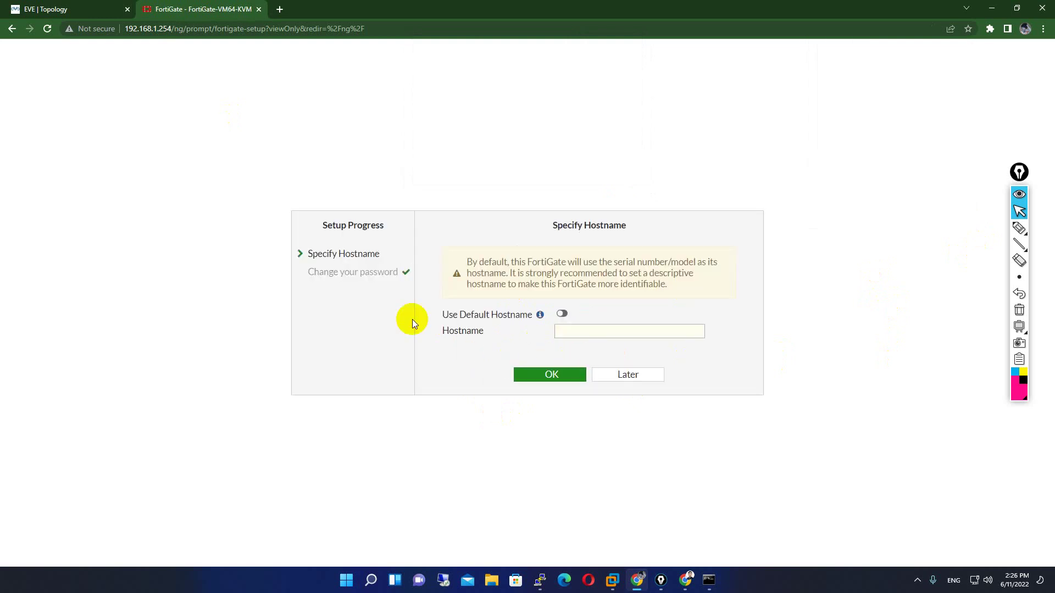
- Turn off Use Default Hostname and set the hostname to Master-FG
left_click(566, 331)
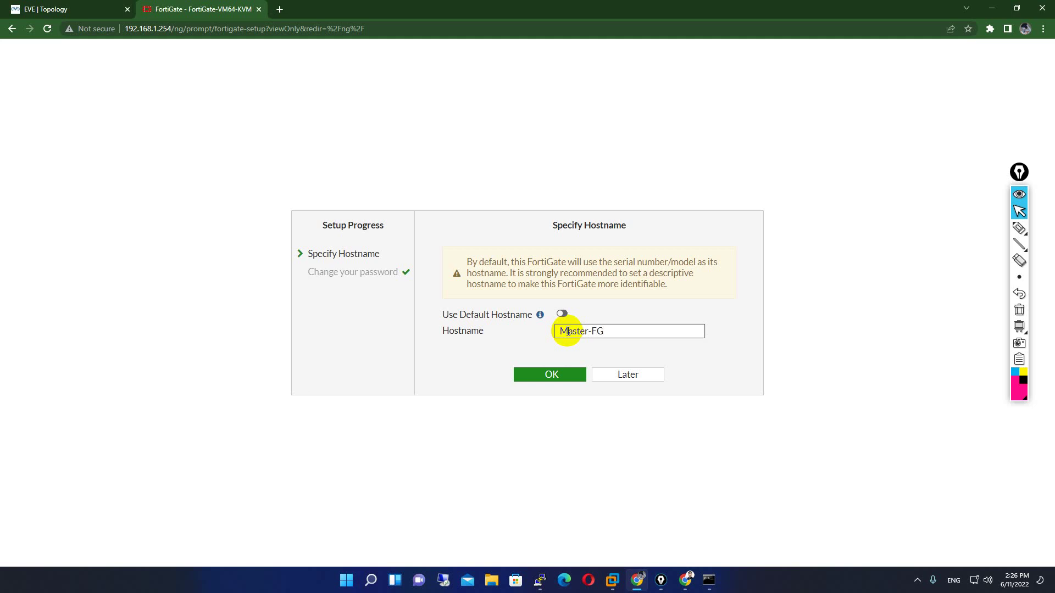
type("Master-FG")
left_click(541, 376)
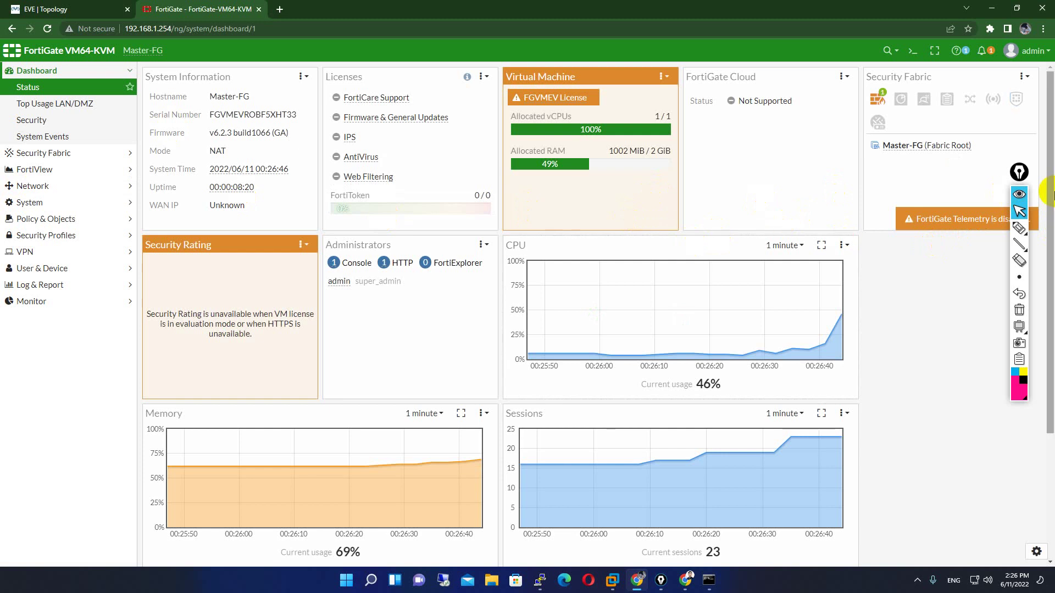
left_click(1023, 179)
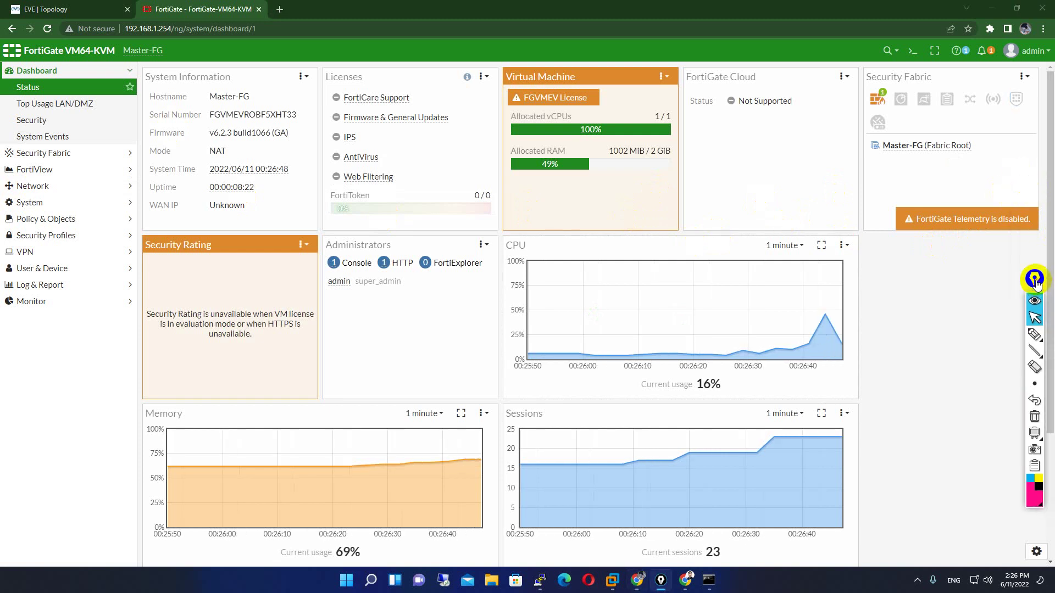
left_click(74, 9)
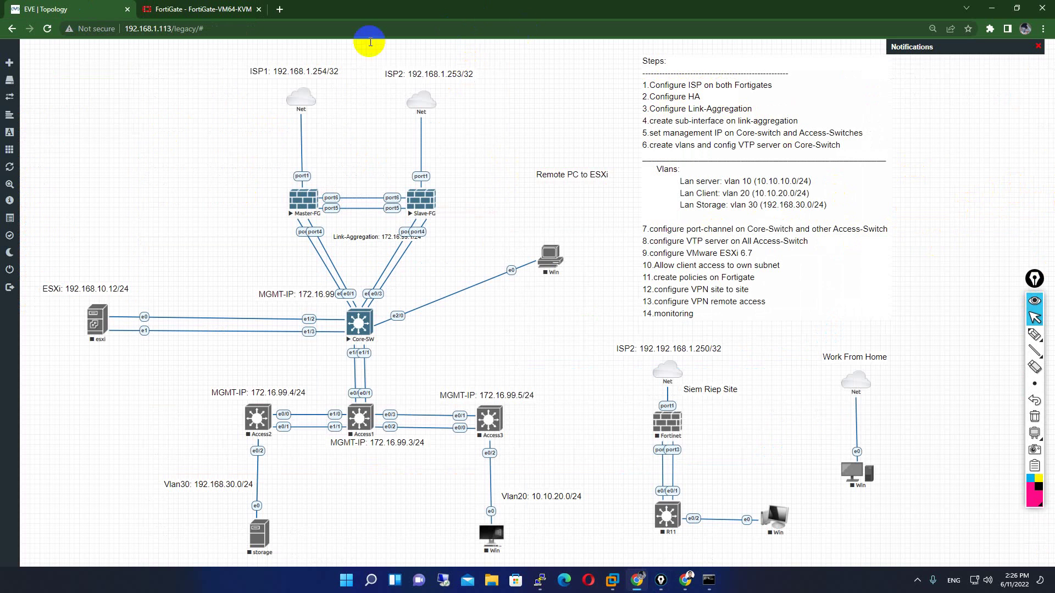
left_click(199, 6)
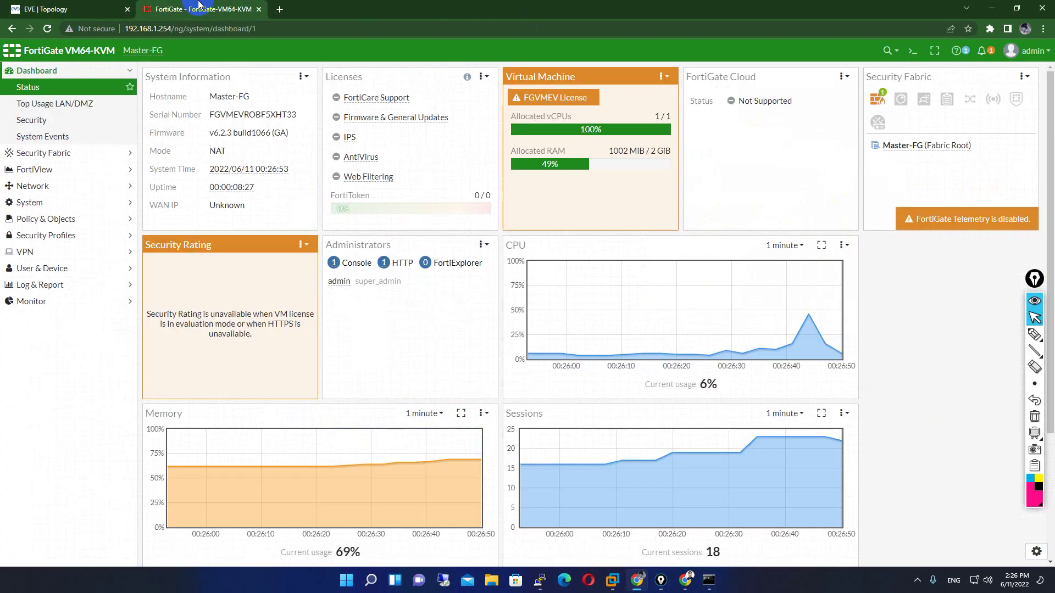
left_click(913, 50)
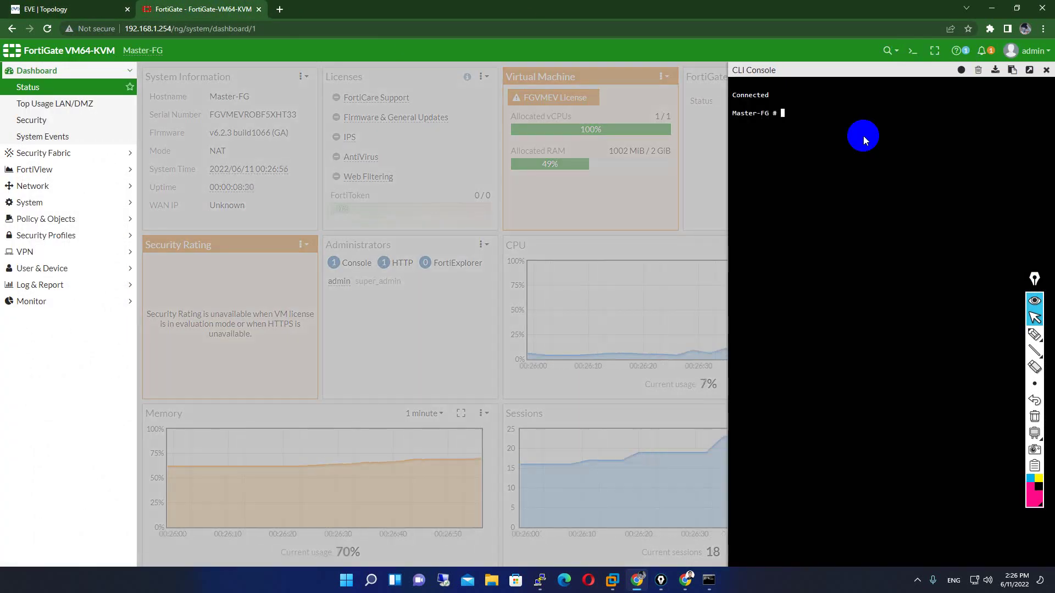
type("exx")
key("Tab")
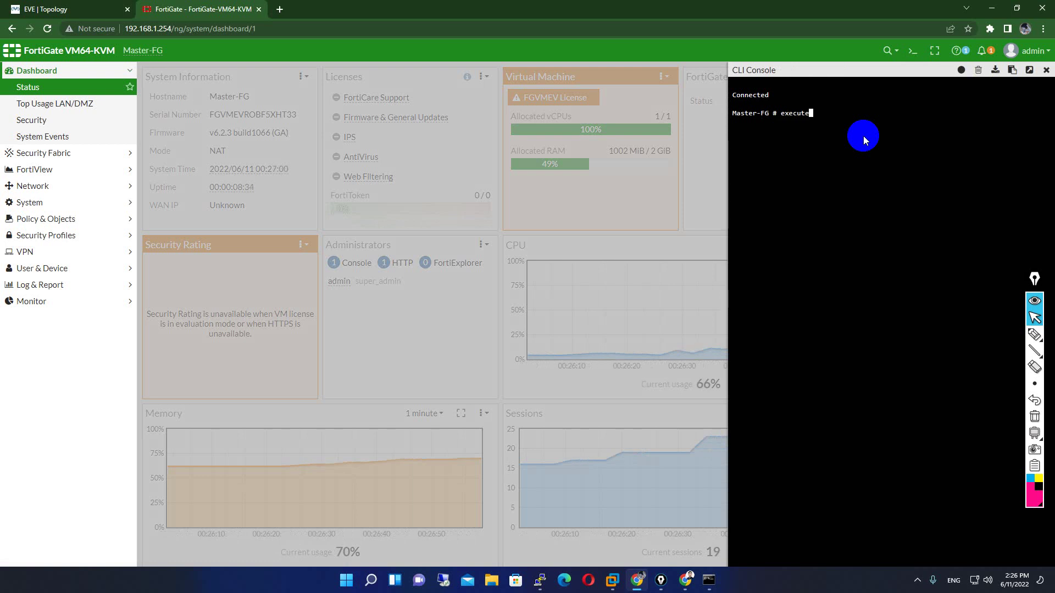
type("ping google.com")
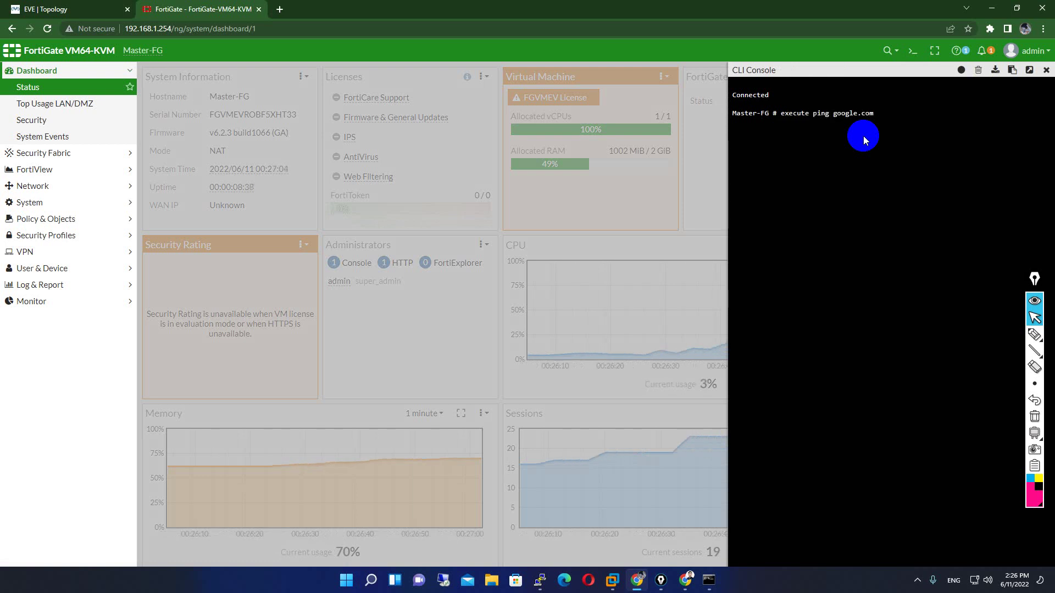
left_click(1047, 70)
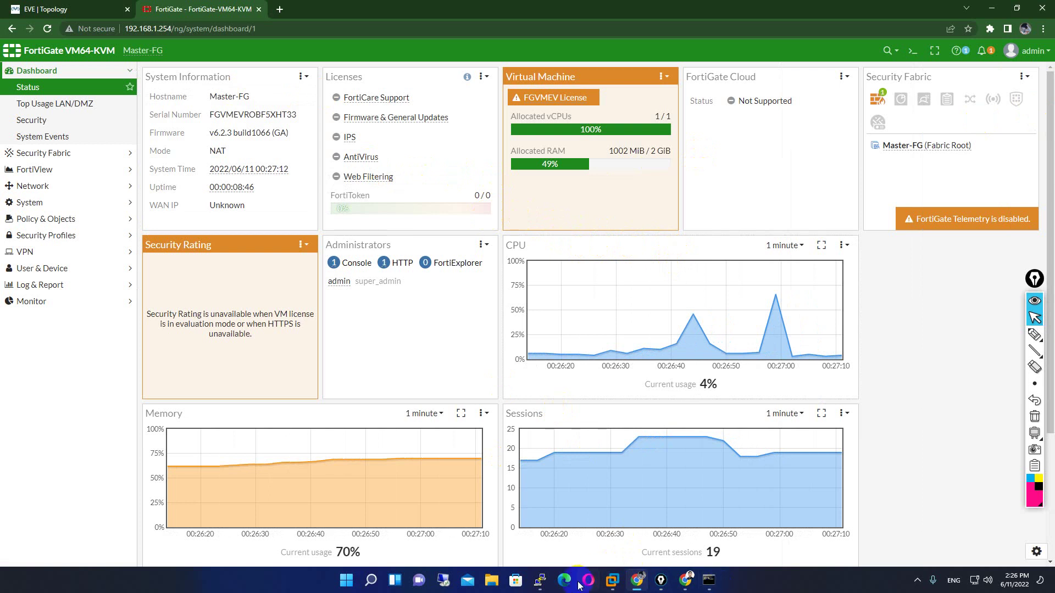
left_click(540, 580)
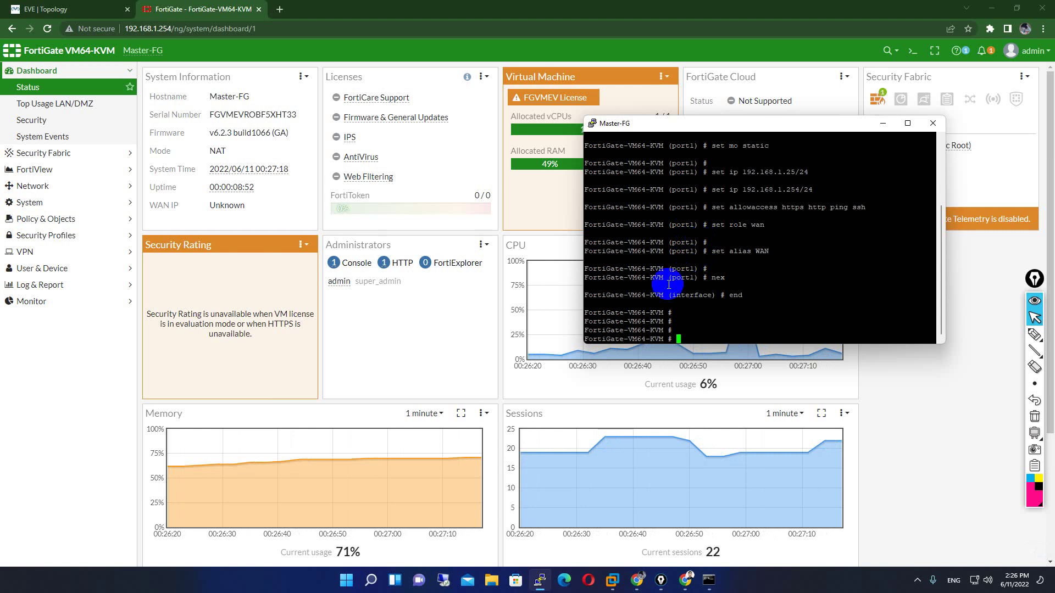
left_click(882, 124)
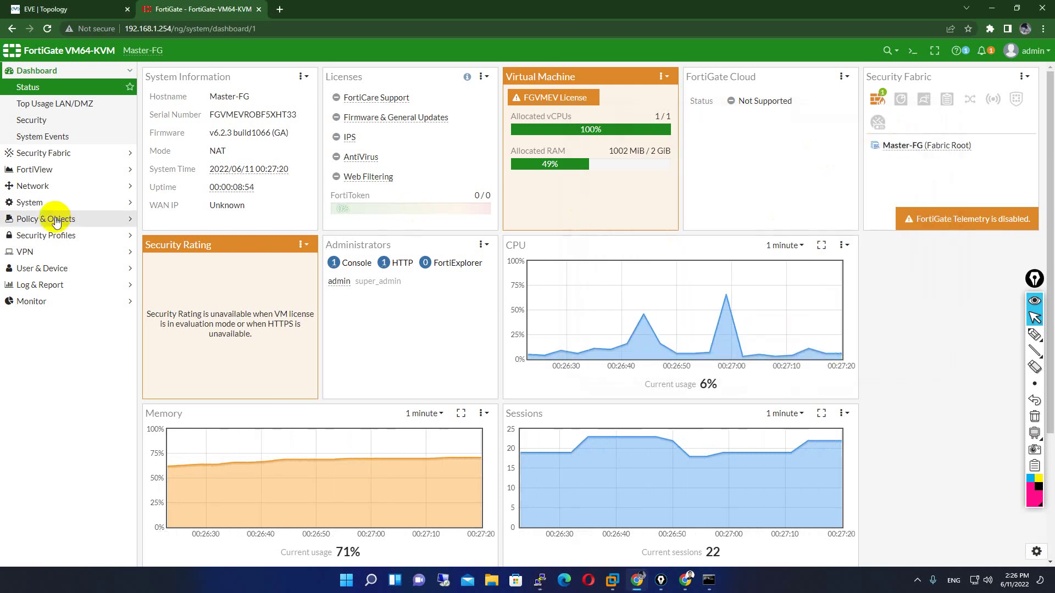
- Add FMG-Access to the WAN (port1) interface's administrative access and save it
left_click(49, 186)
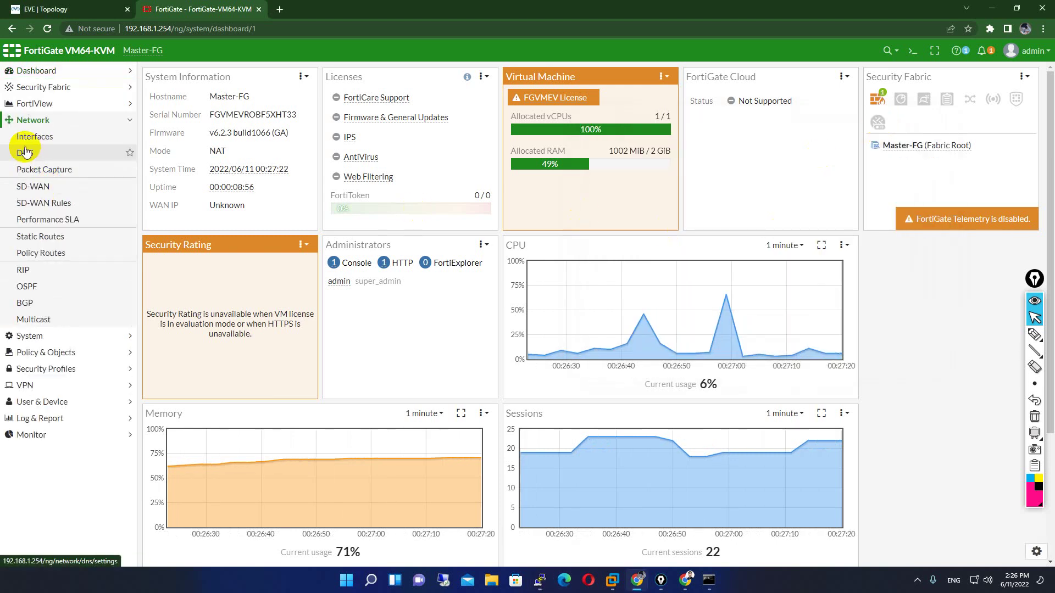
left_click(26, 153)
left_click(51, 138)
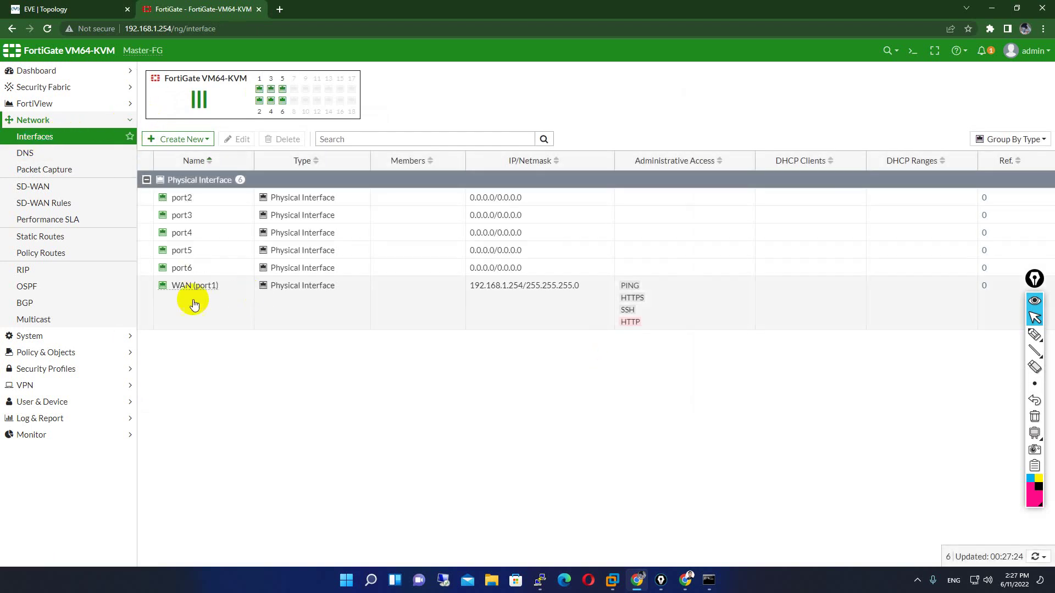
double_click(179, 293)
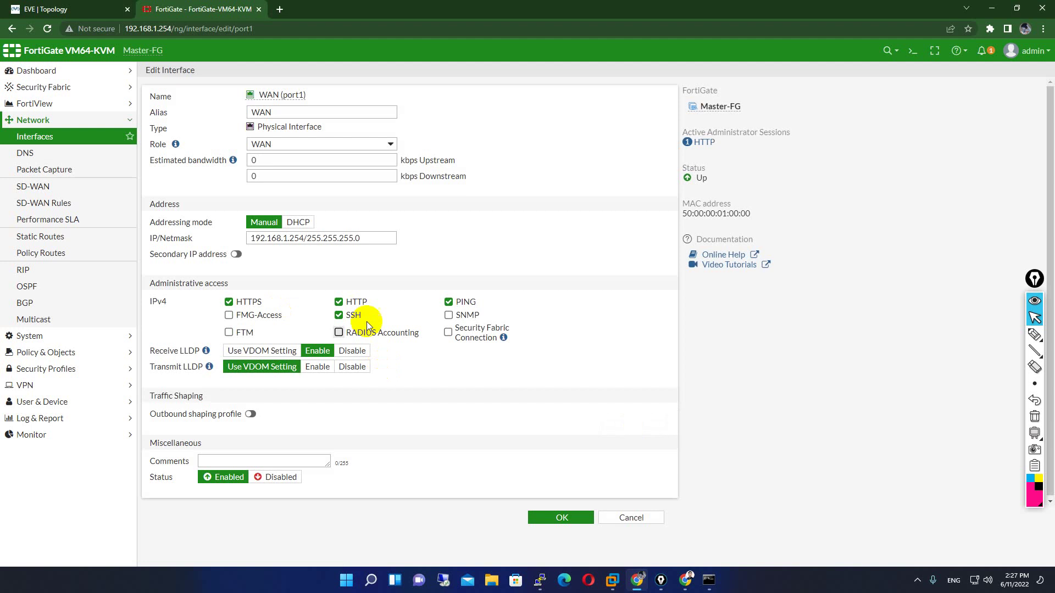
double_click(255, 315)
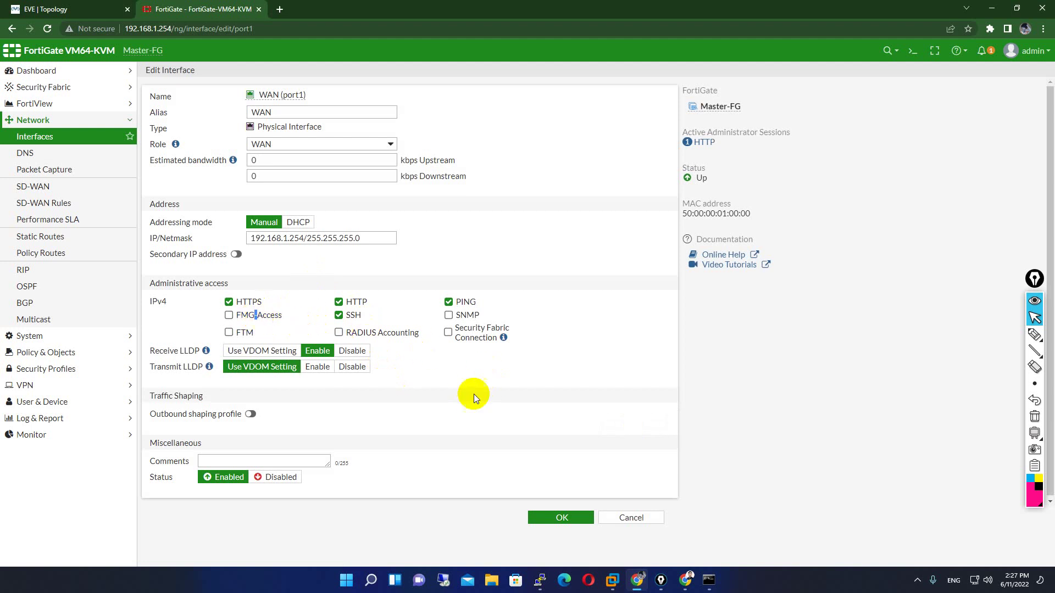
left_click(229, 315)
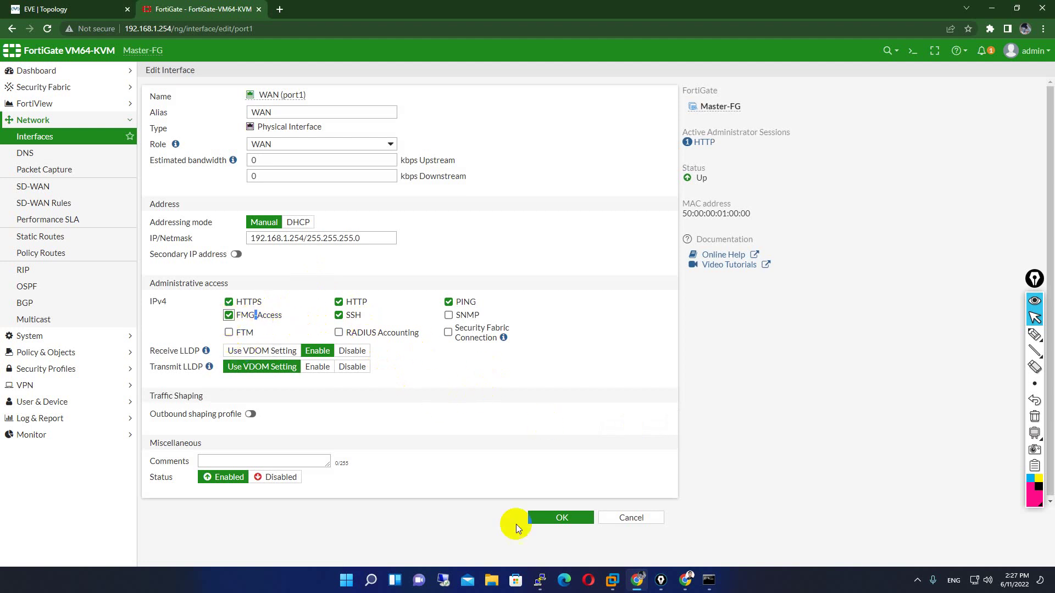
left_click(561, 515)
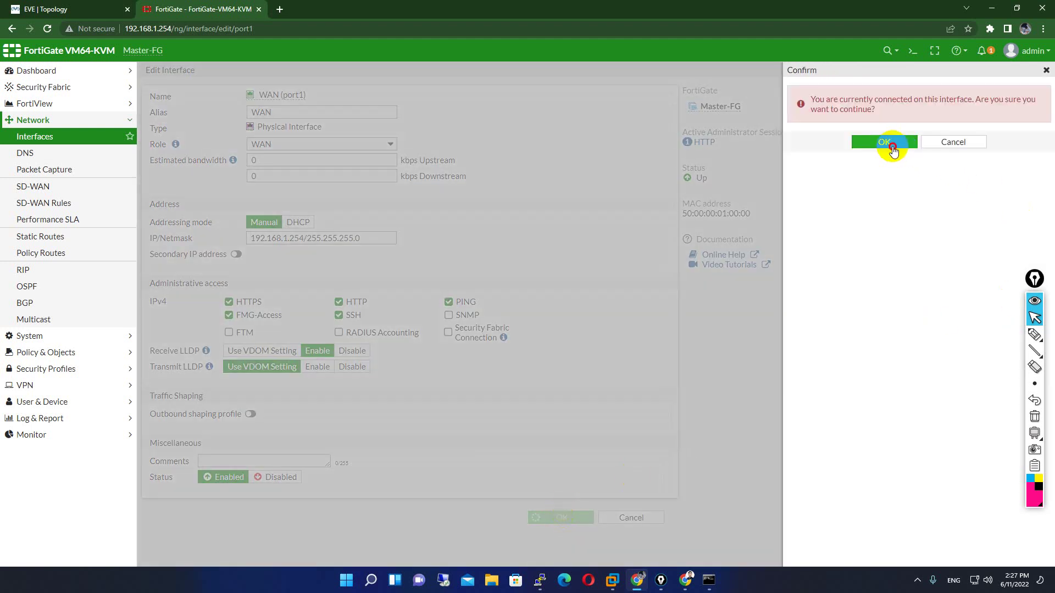
left_click(892, 146)
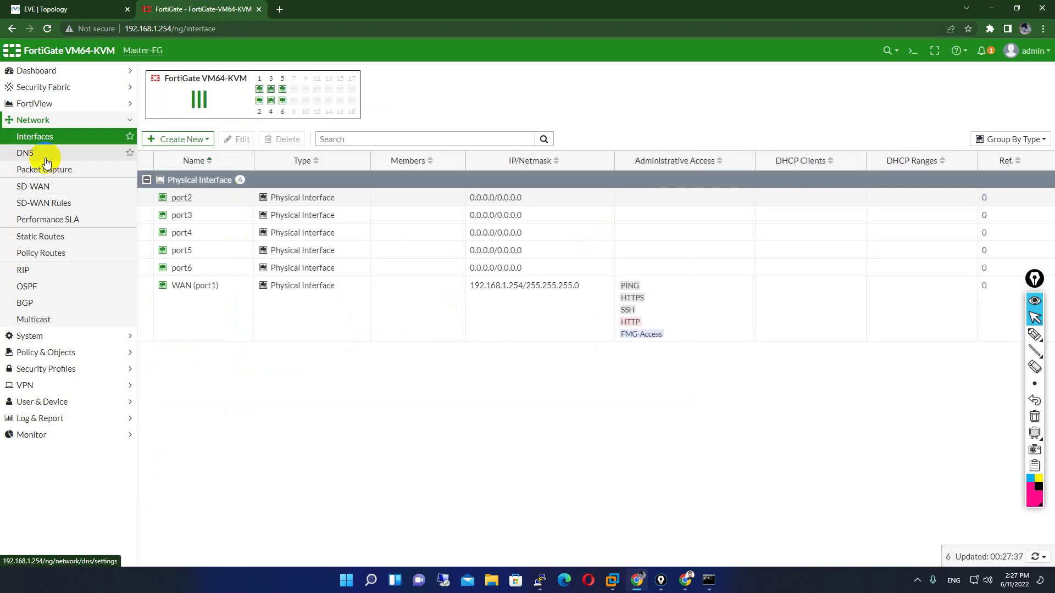
- Switch DNS to specified servers with primary 8.8.8.8 and secondary 1.1.1.1
left_click(46, 160)
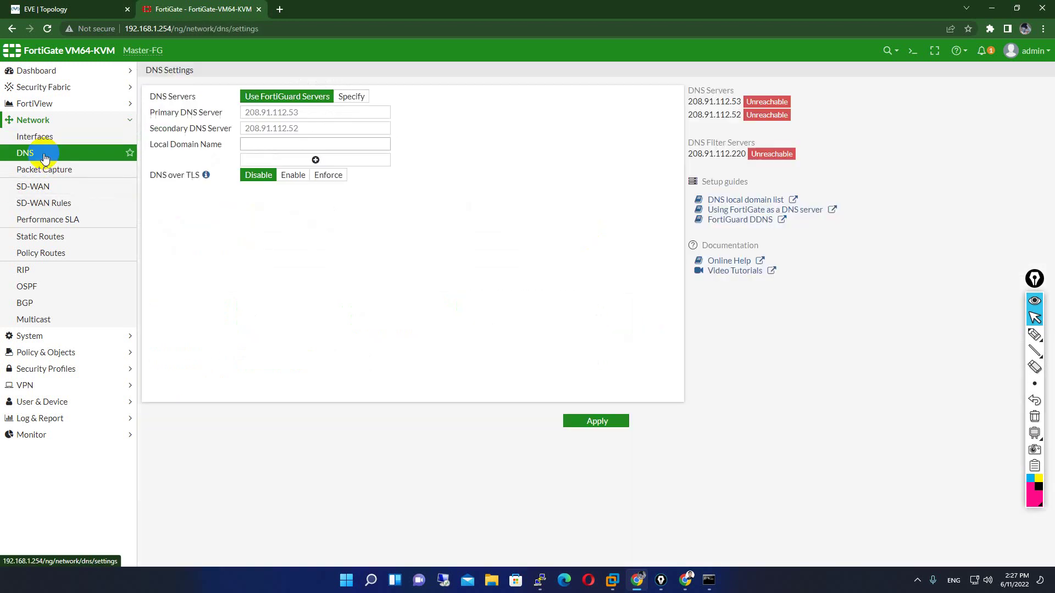
left_click(353, 98)
left_click(305, 99)
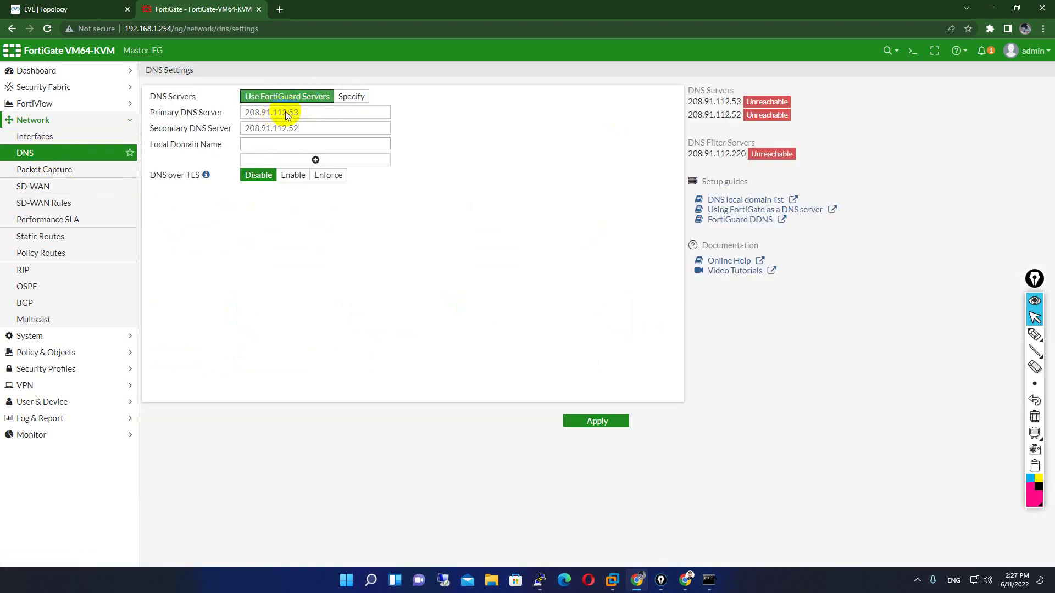
left_click(352, 96)
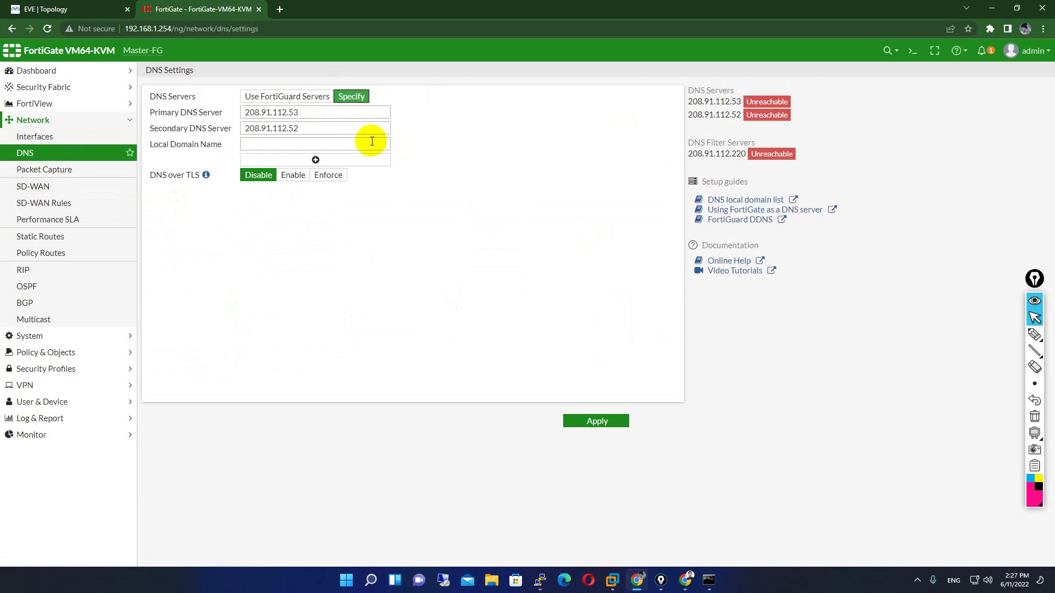
left_click_drag(322, 113, 232, 113)
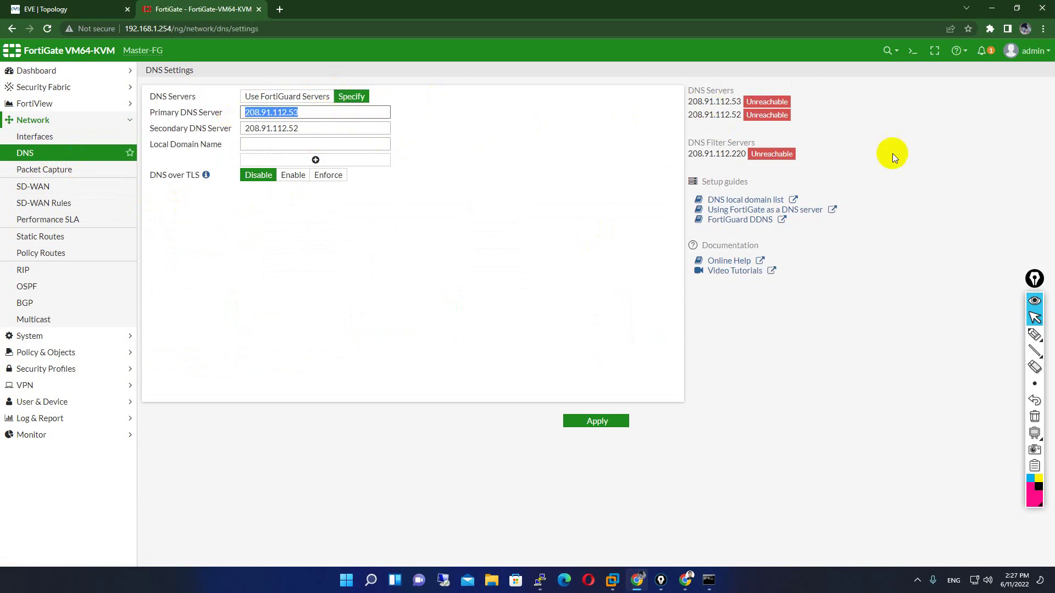
type("8.8.8")
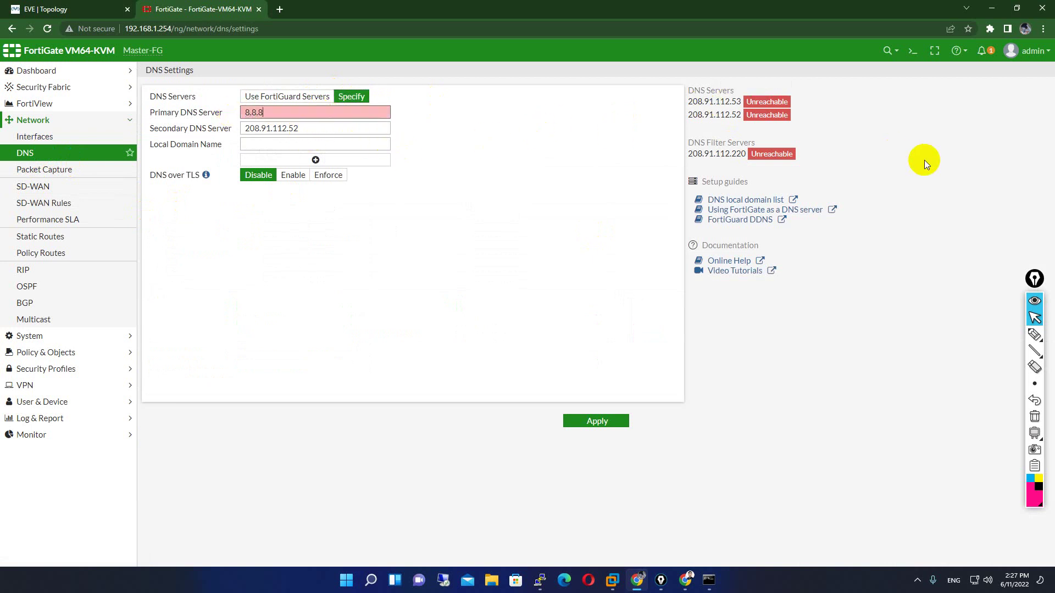
type(".8")
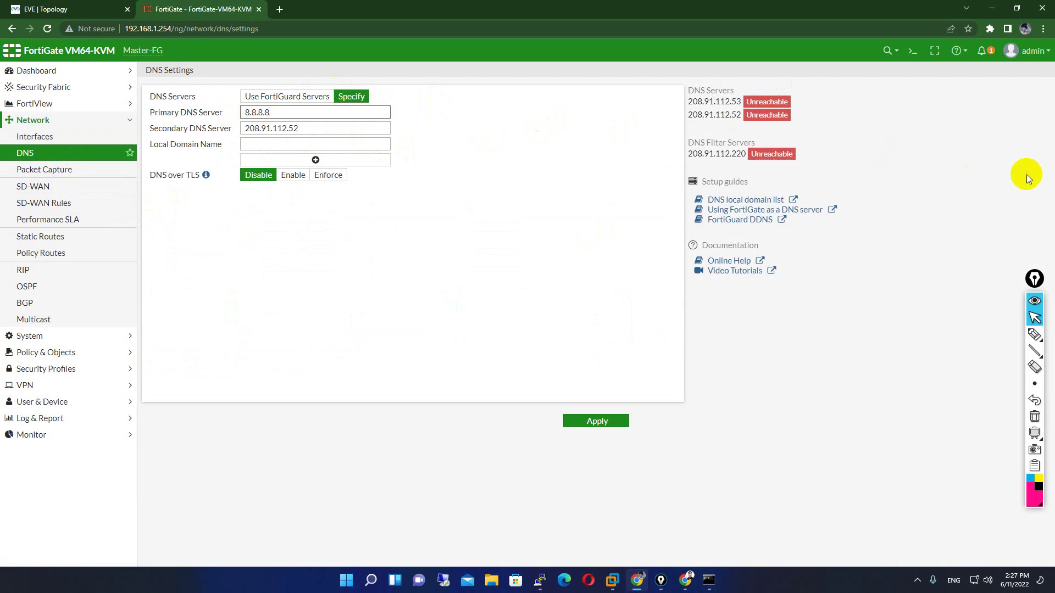
left_click_drag(313, 128, 183, 113)
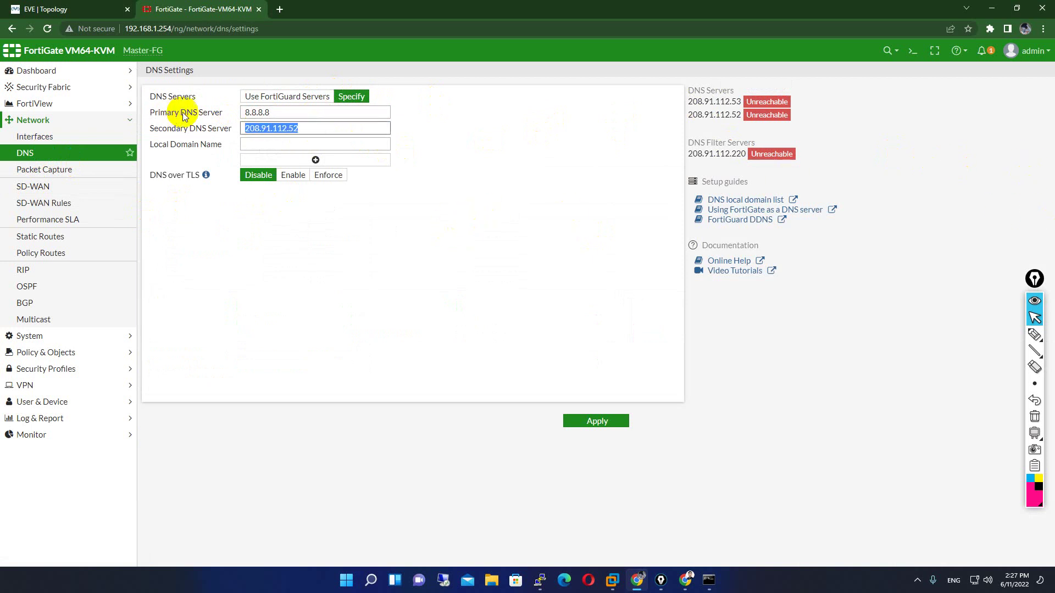
type("1.1.1.1")
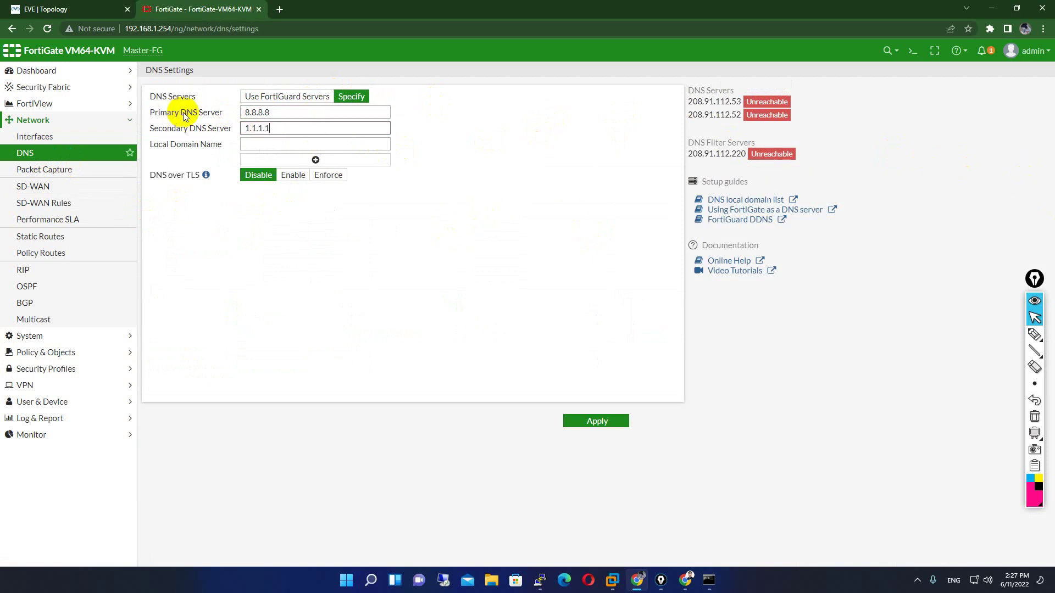
- Apply the DNS settings, then reopen the DNS page and apply them again
left_click(599, 421)
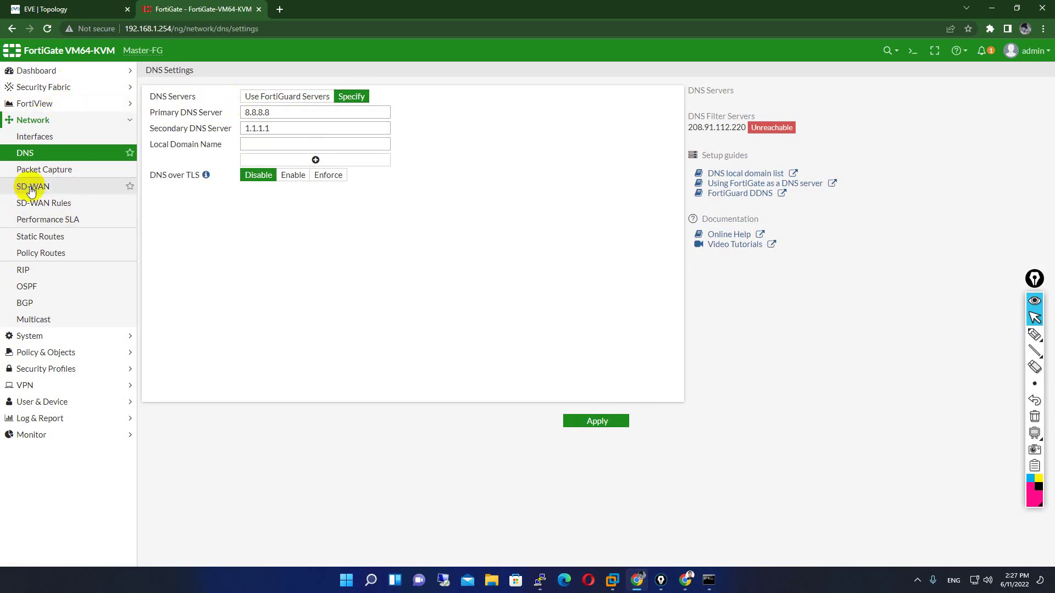
left_click(41, 137)
left_click(52, 158)
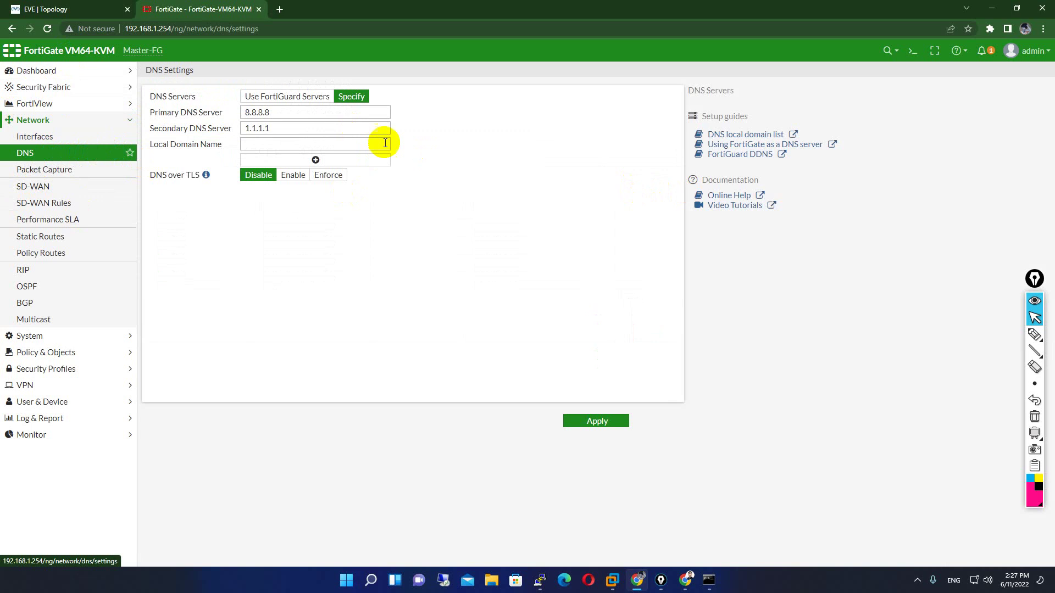
left_click(598, 422)
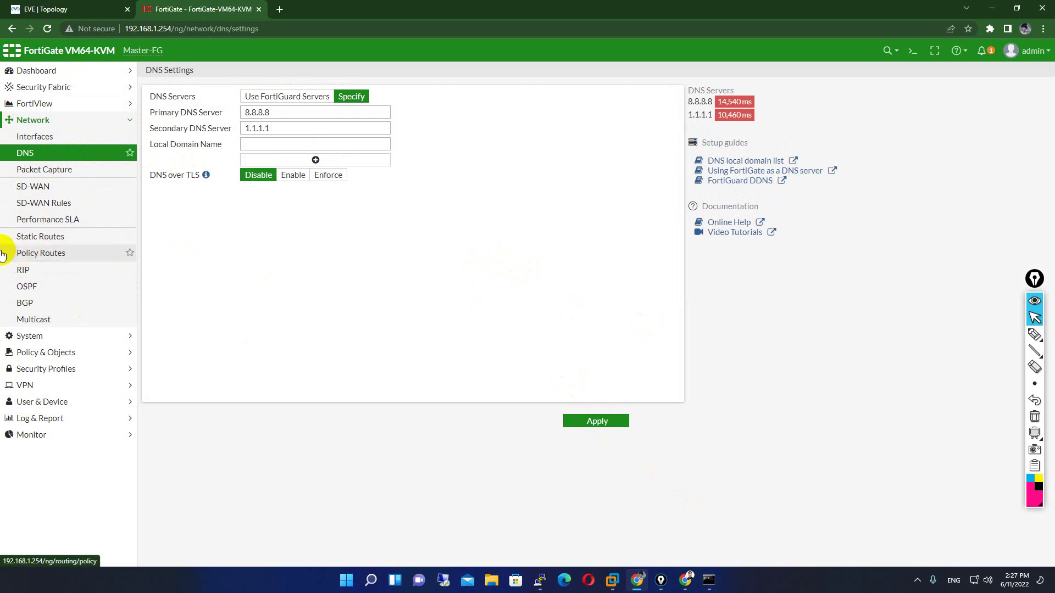
- Start a new static route and look up the default gateway 192.168.1.1 with ipconfig
left_click(14, 237)
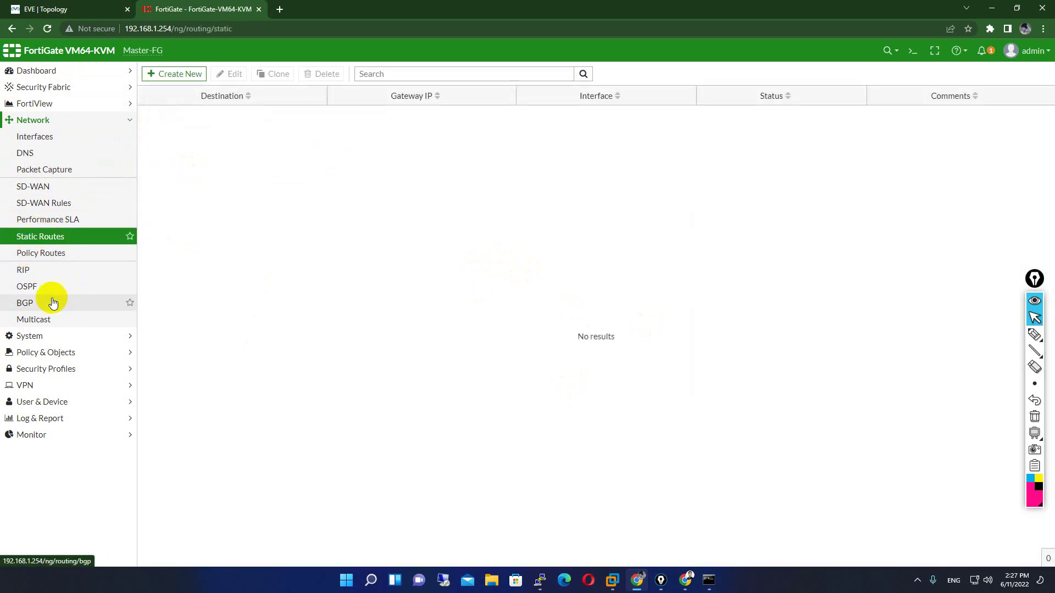
left_click(179, 74)
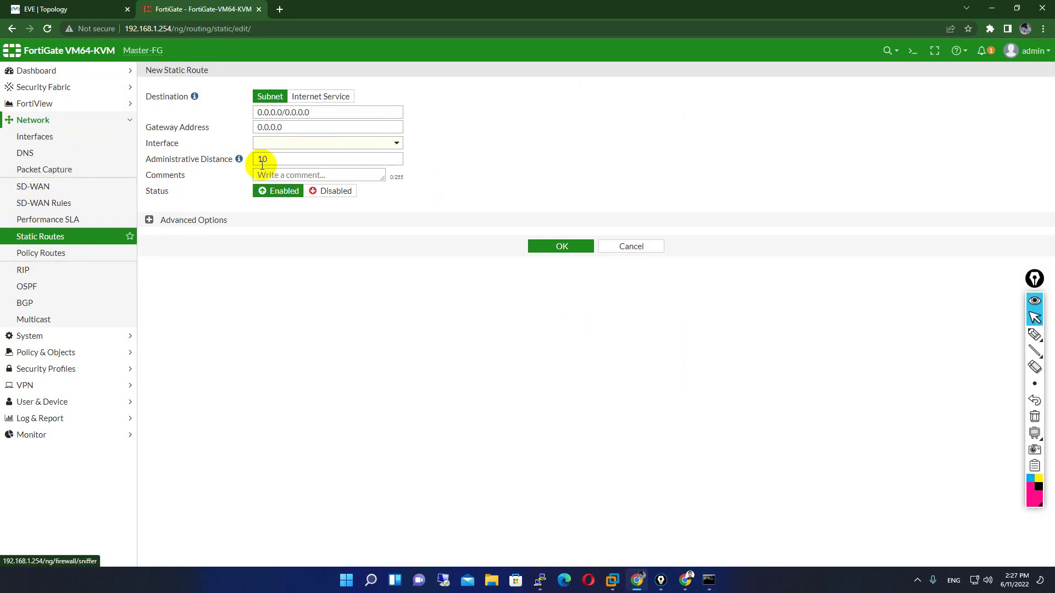
double_click(299, 127)
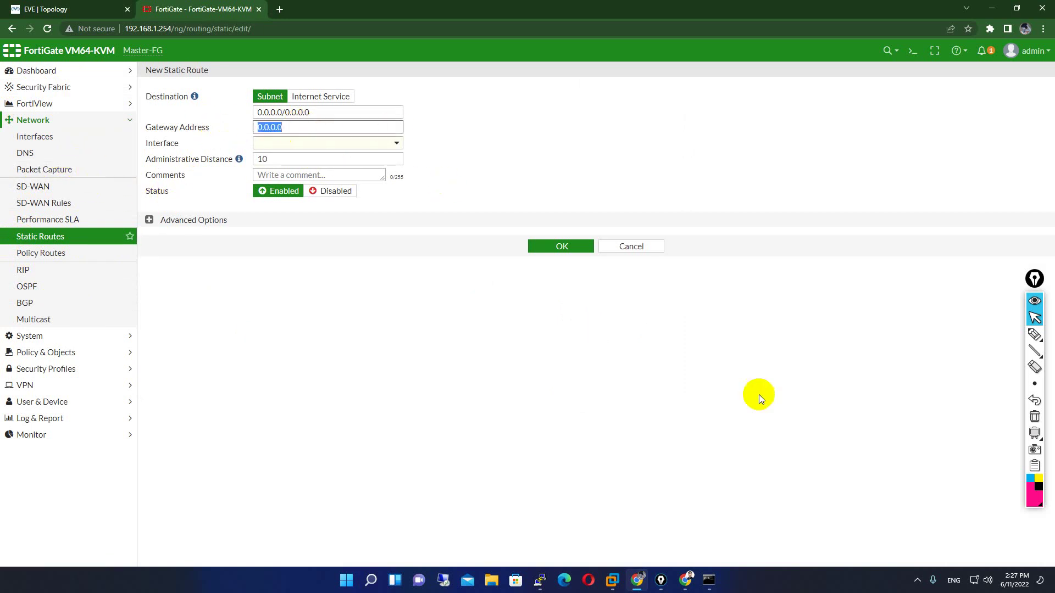
left_click(709, 580)
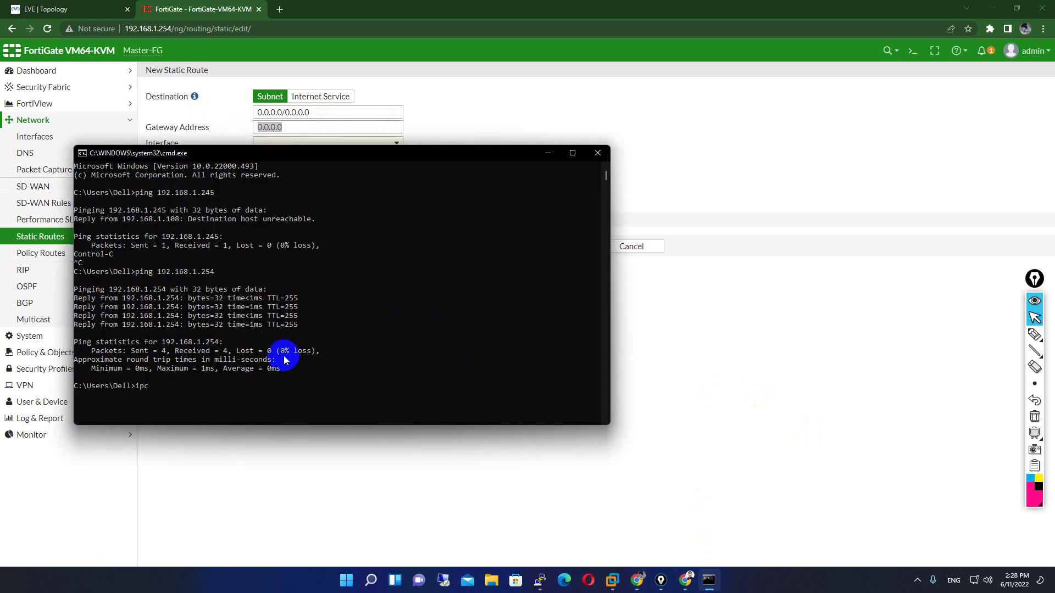
type("ipconfig")
key("Return")
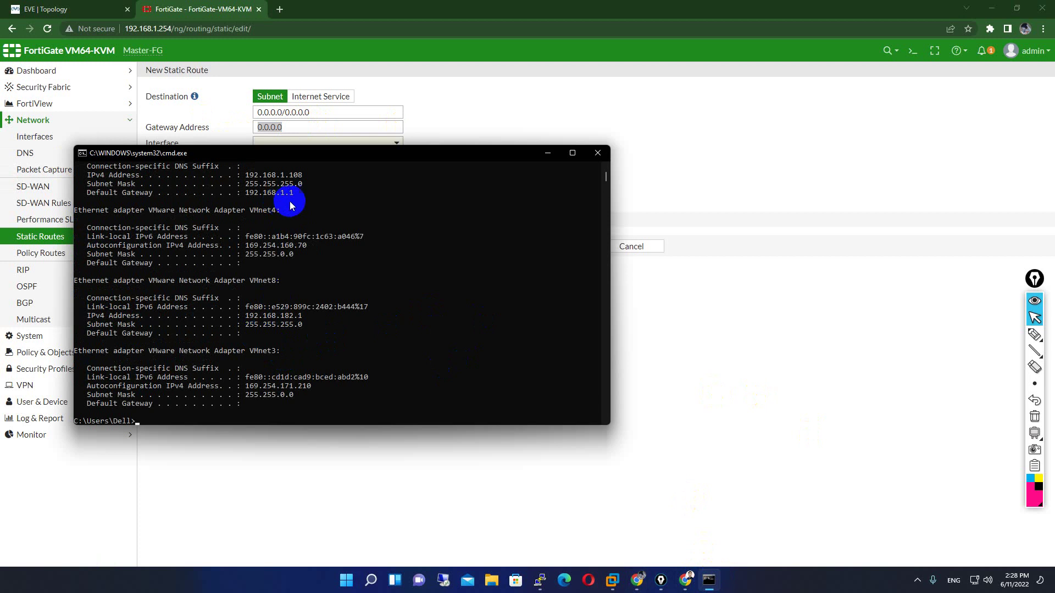
left_click_drag(302, 192, 284, 193)
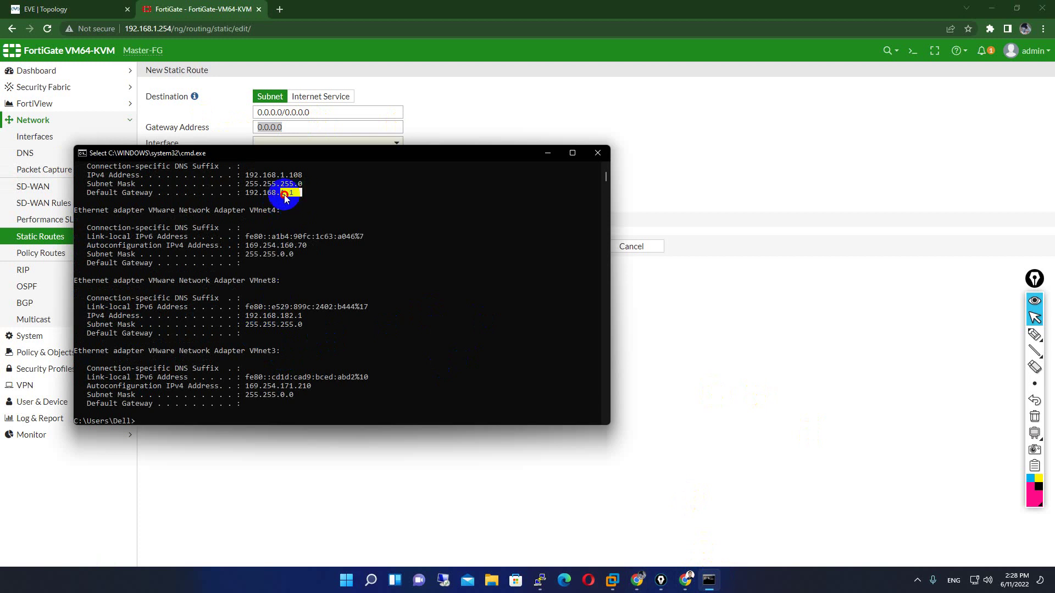
left_click(548, 153)
- Set gateway 192.168.1.1 on WAN (port1) and save the default route
type("19")
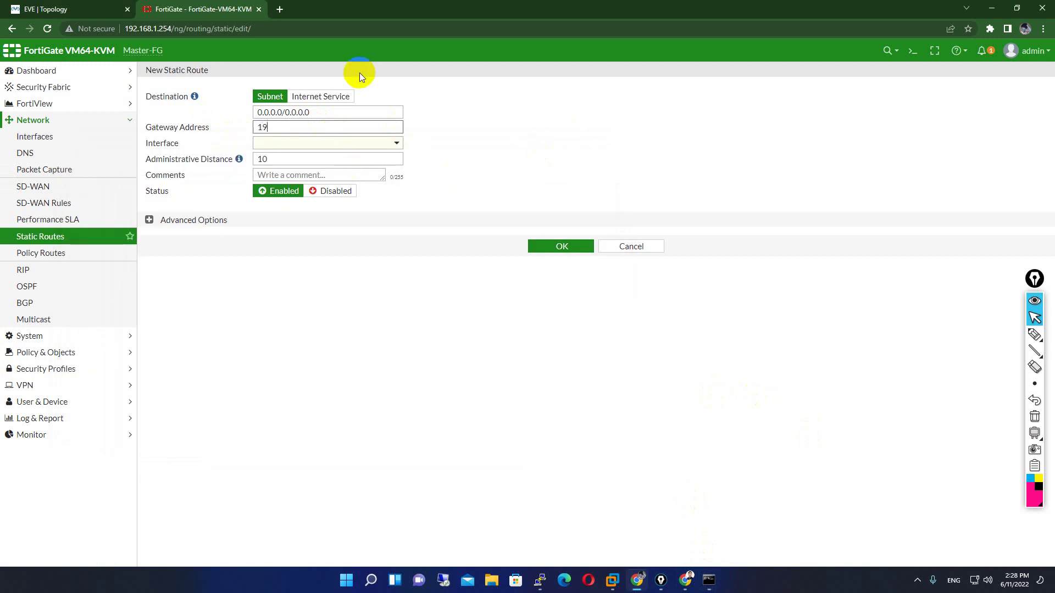
type("2.168.1.1")
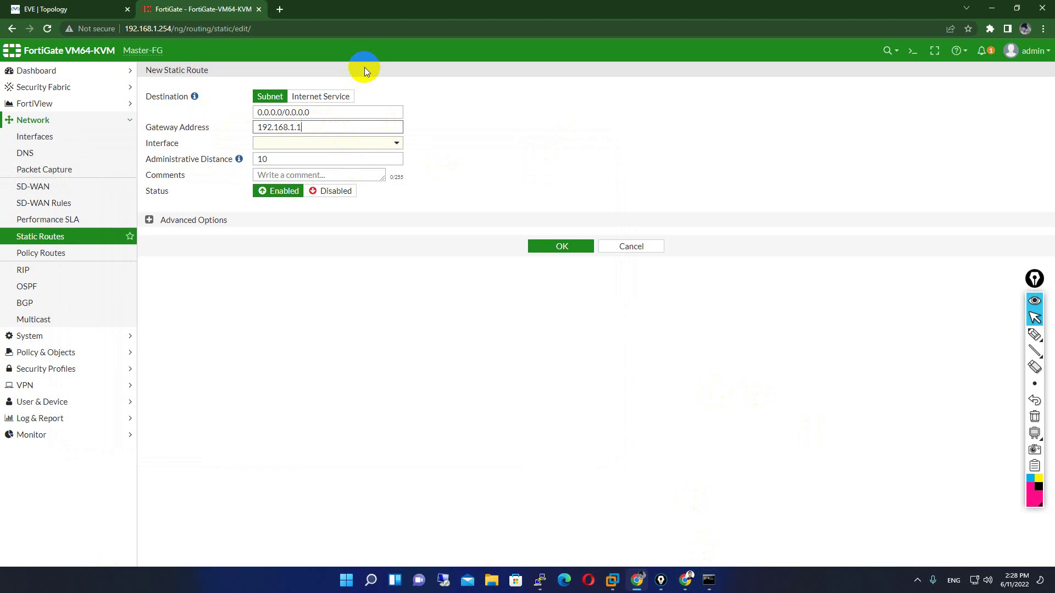
left_click(364, 142)
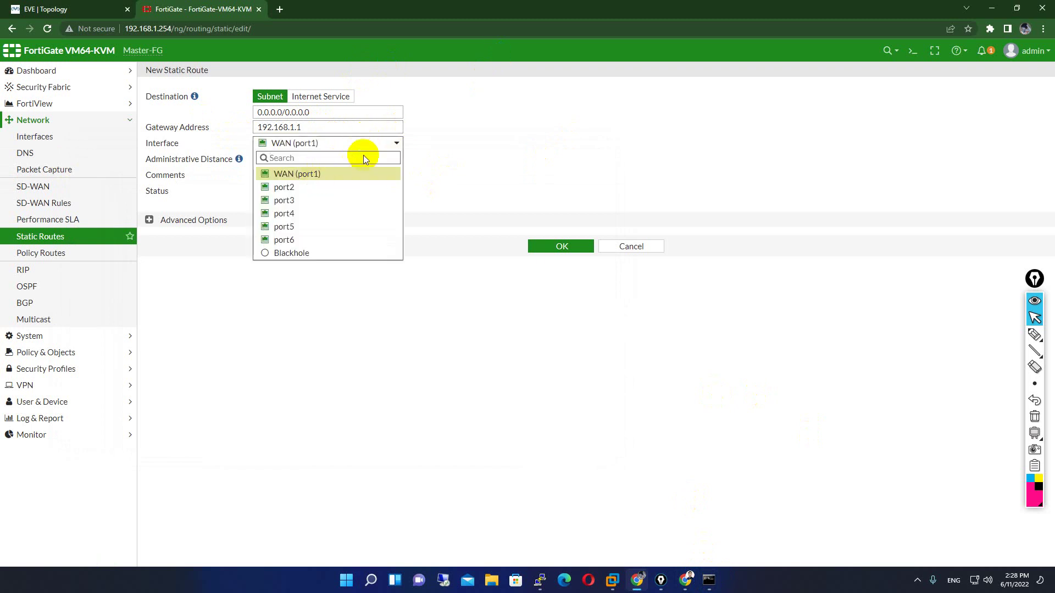
left_click(516, 158)
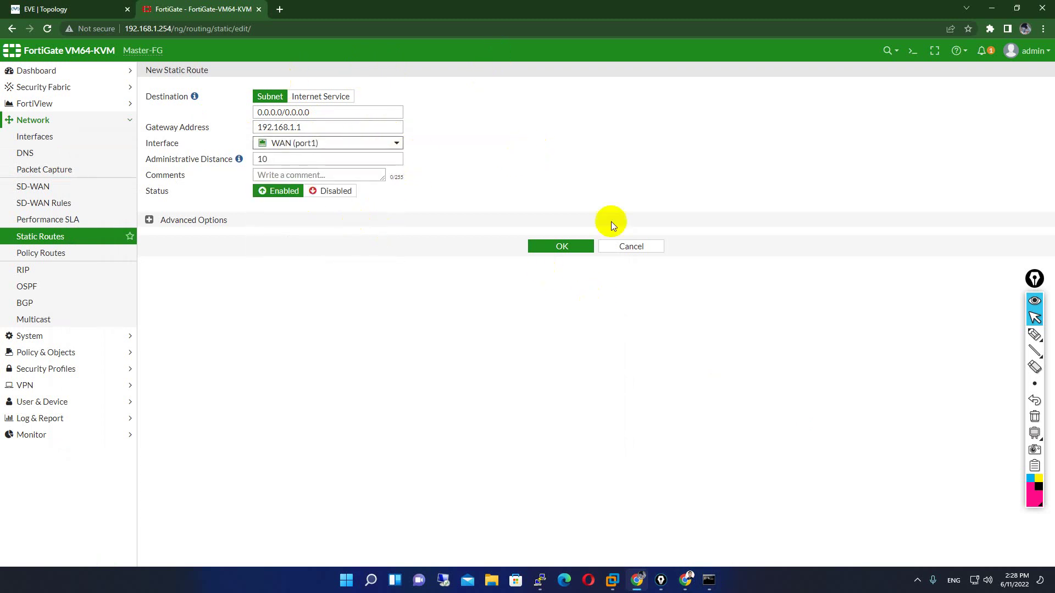
left_click(570, 249)
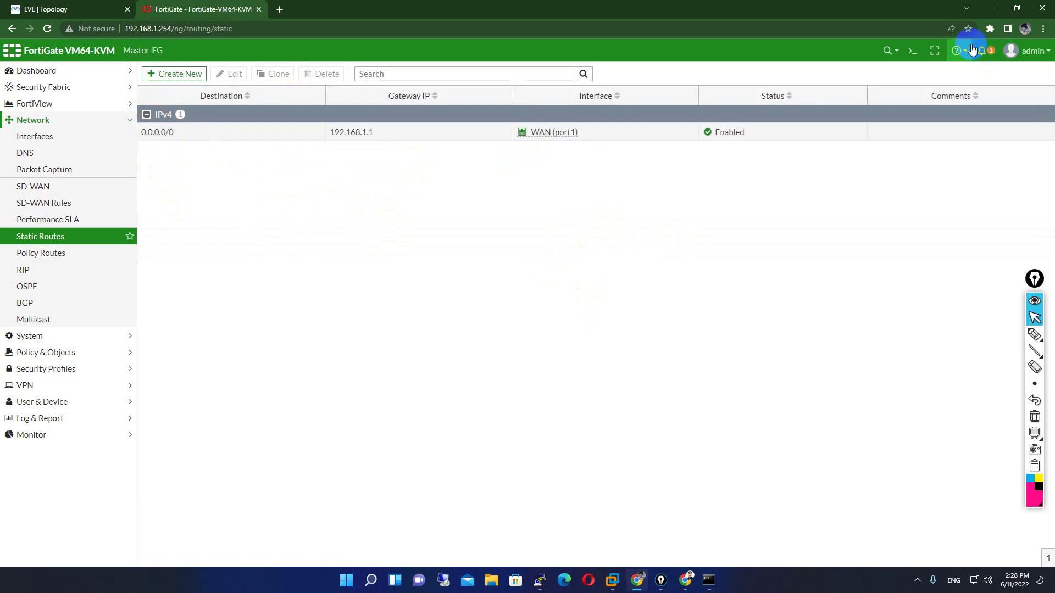
left_click(913, 51)
type("execute ping google.com")
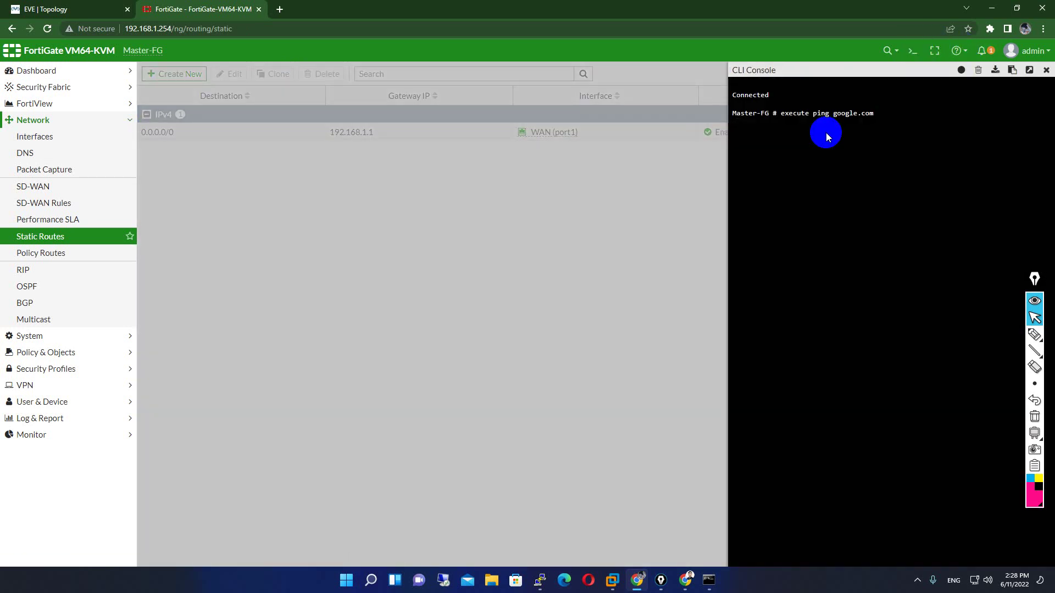
key("Return")
key("Up")
key("Return")
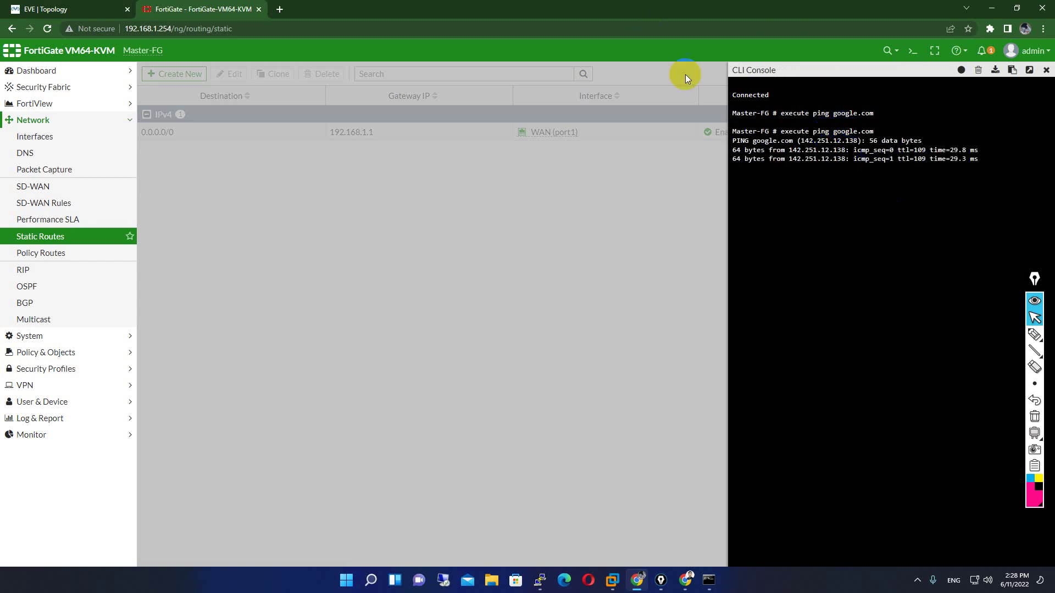
left_click(1046, 70)
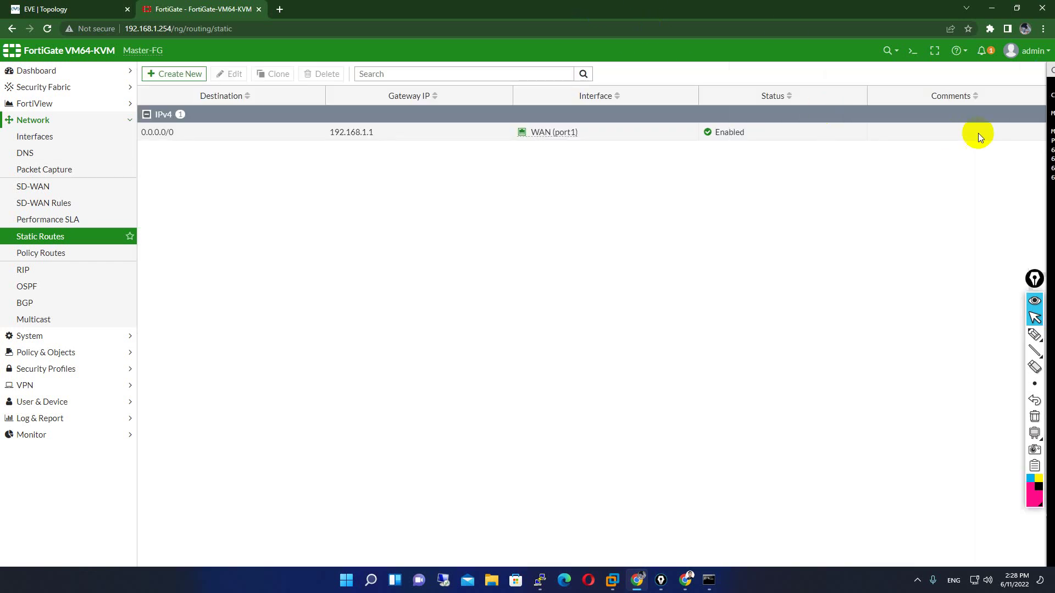
- Draw a check mark beside Master-FG on the EVE-NG topology diagram
left_click(47, 9)
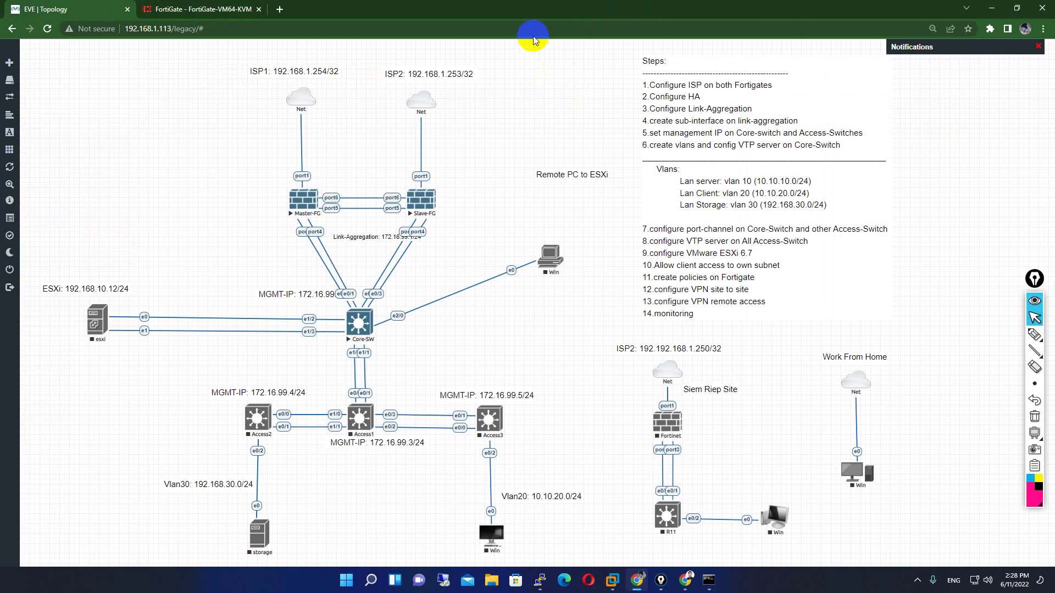
left_click(1035, 334)
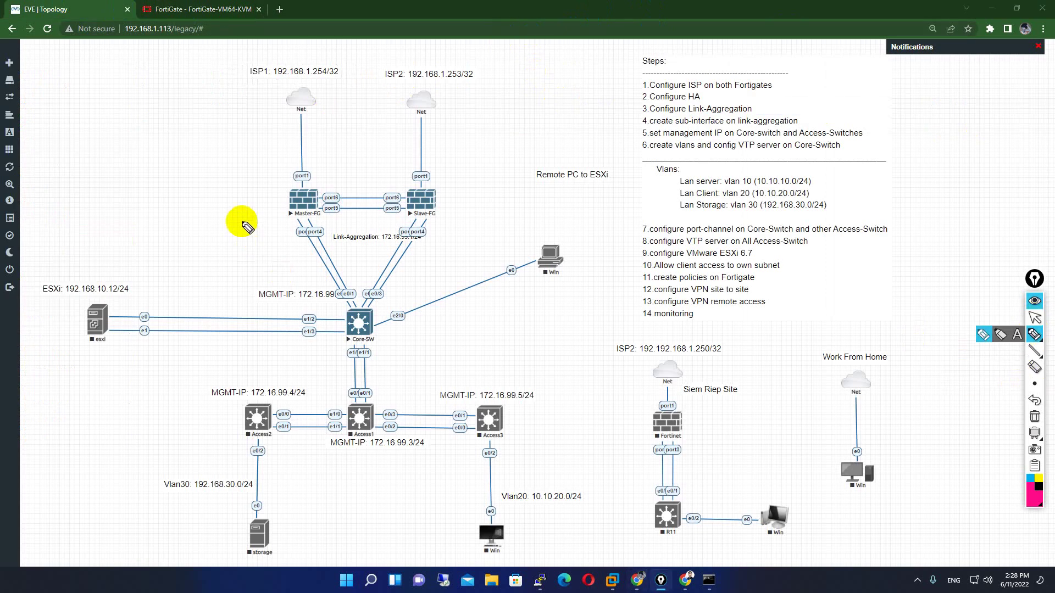
left_click_drag(263, 202, 302, 184)
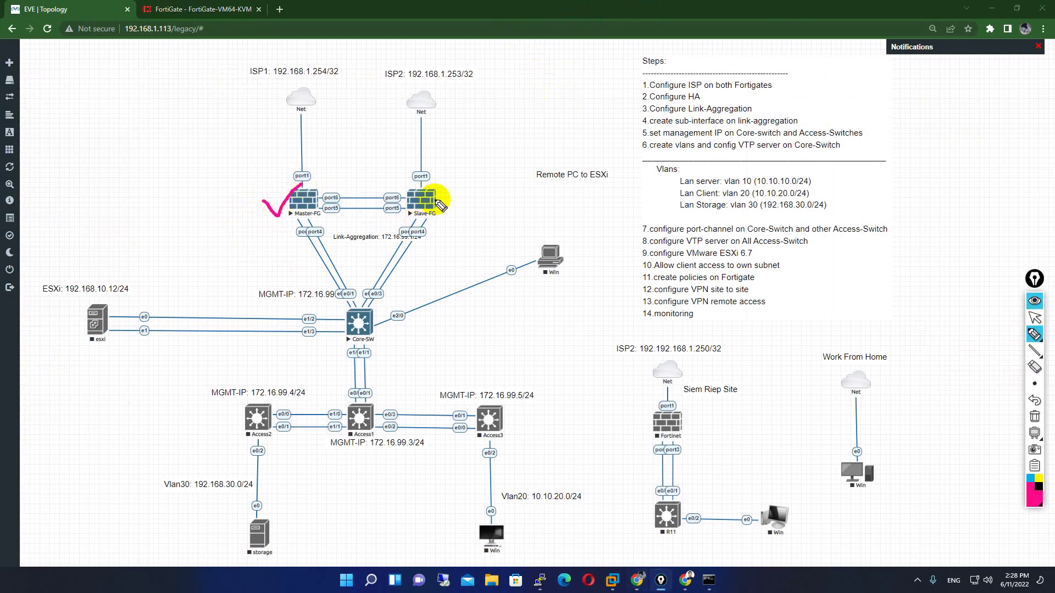
left_click(1035, 318)
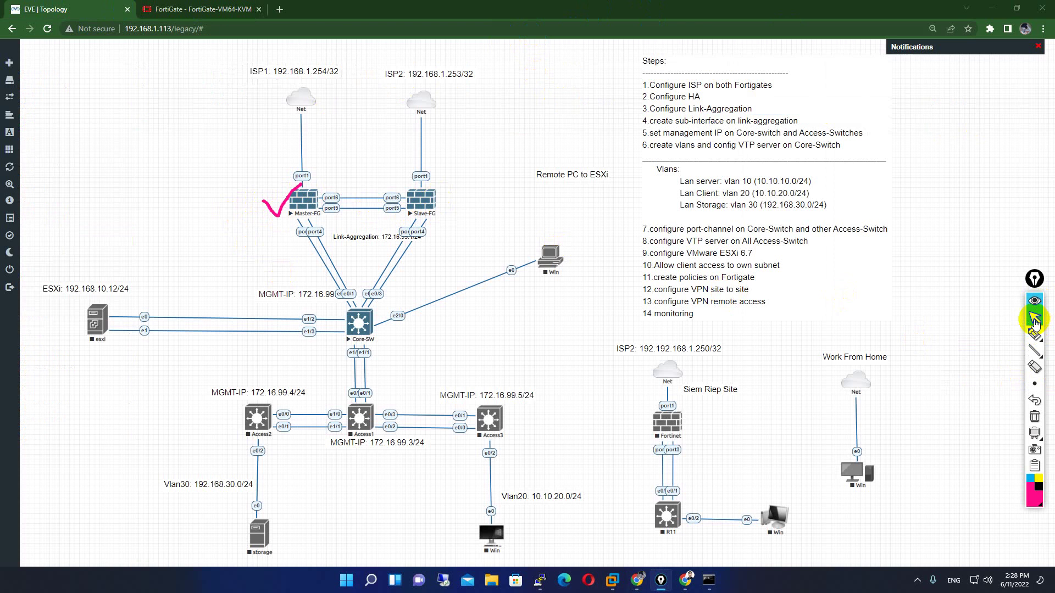
- Open the Slave-FG Telnet console, log in as admin and set a new password
left_click(423, 202)
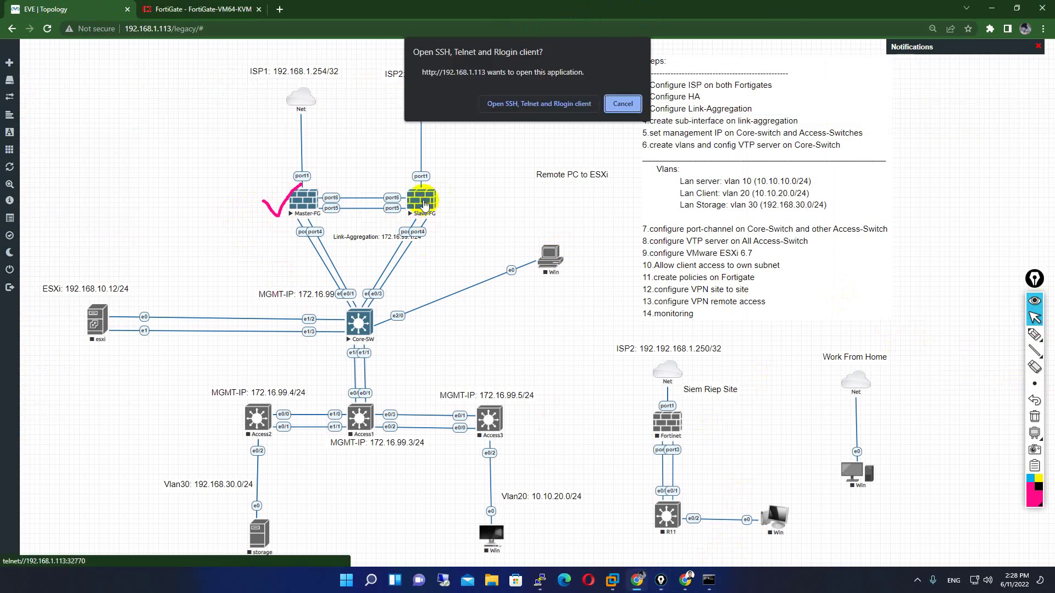
left_click(530, 104)
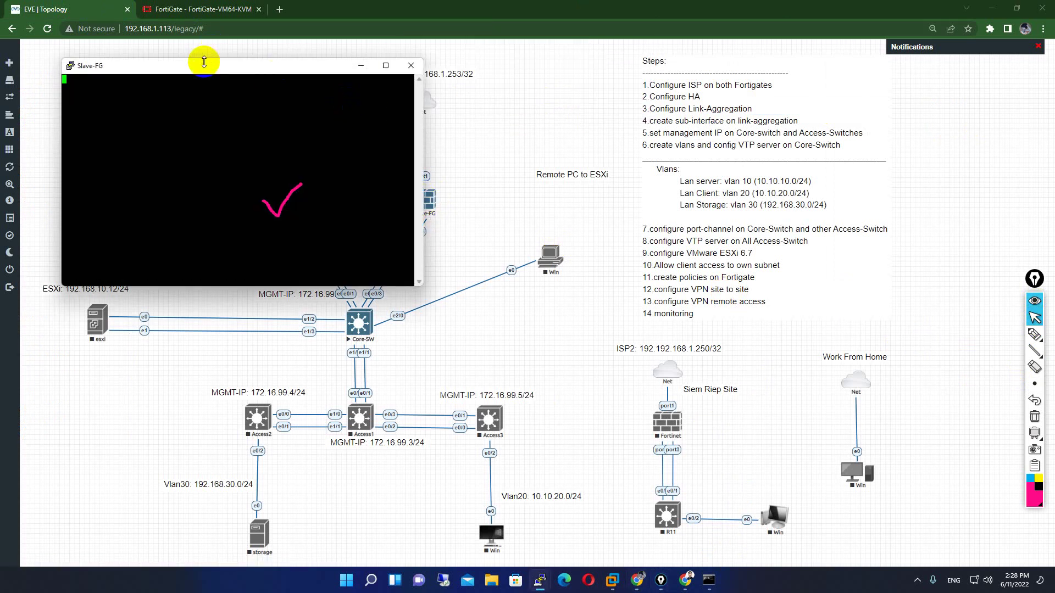
left_click_drag(226, 72, 599, 79)
key("Return")
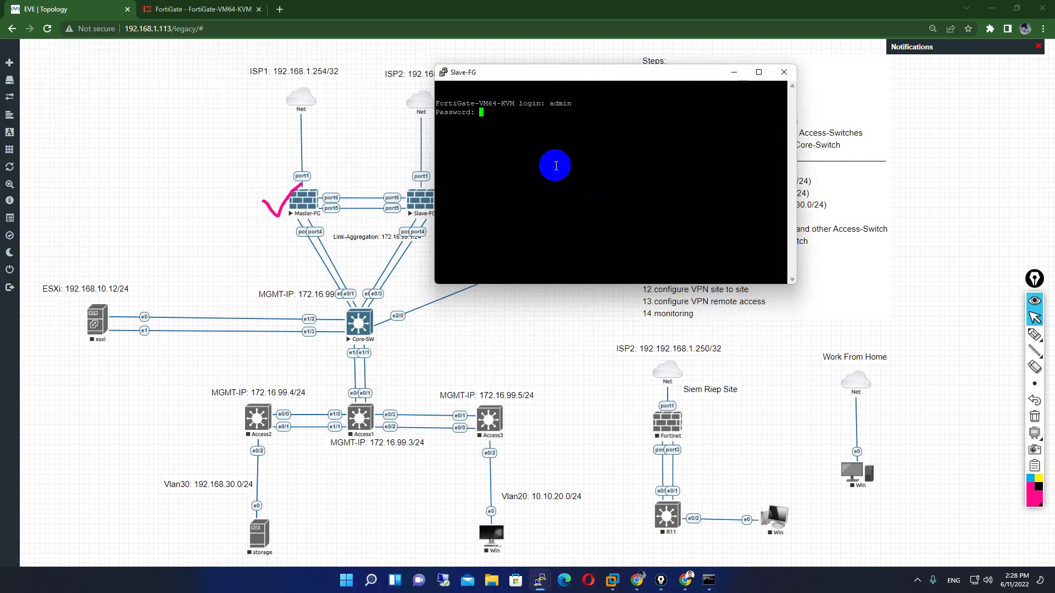
key("Return")
type("*****")
key("Return")
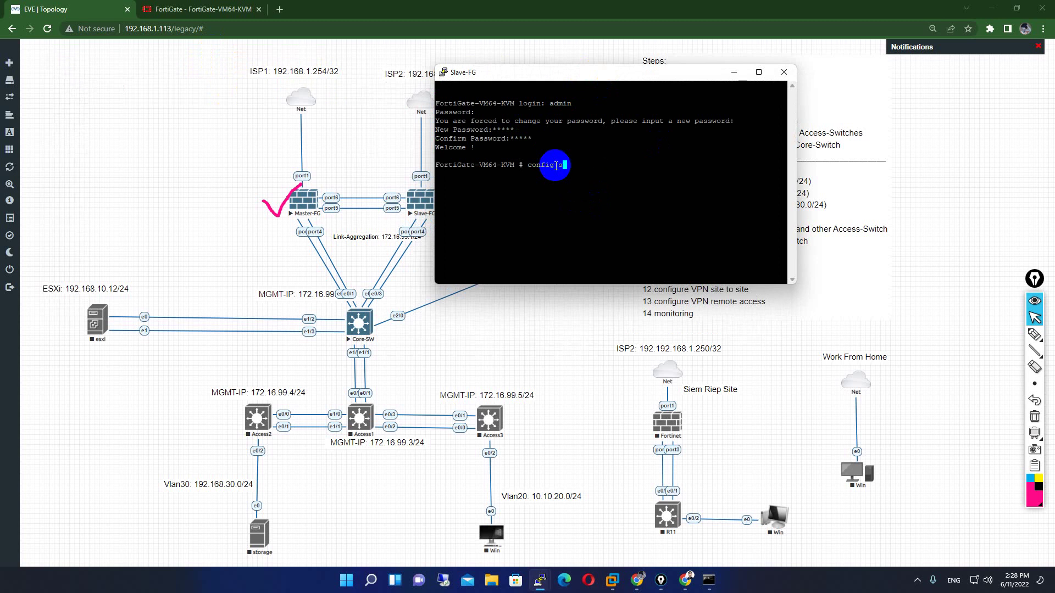
- Enter config system interface, edit port1 and set its mode to static
type("interface")
key("Return")
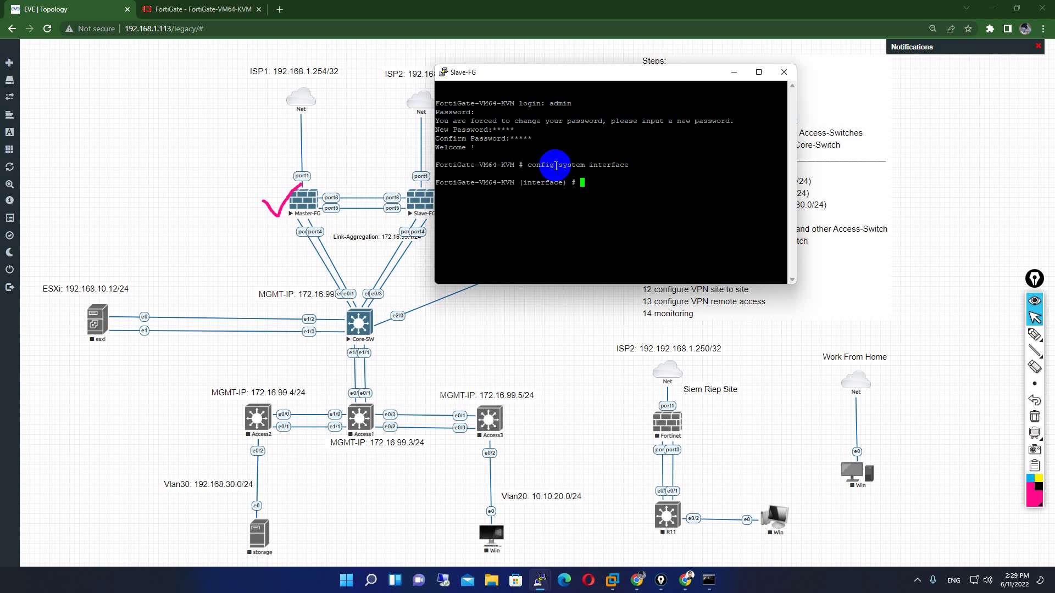
left_click_drag(475, 73, 588, 76)
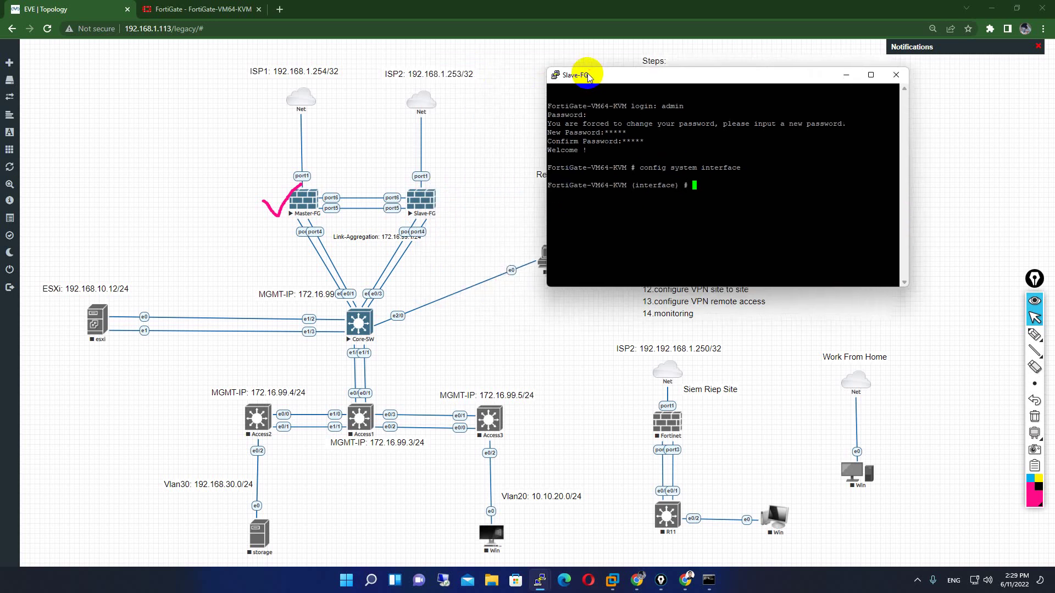
left_click_drag(747, 169, 646, 167)
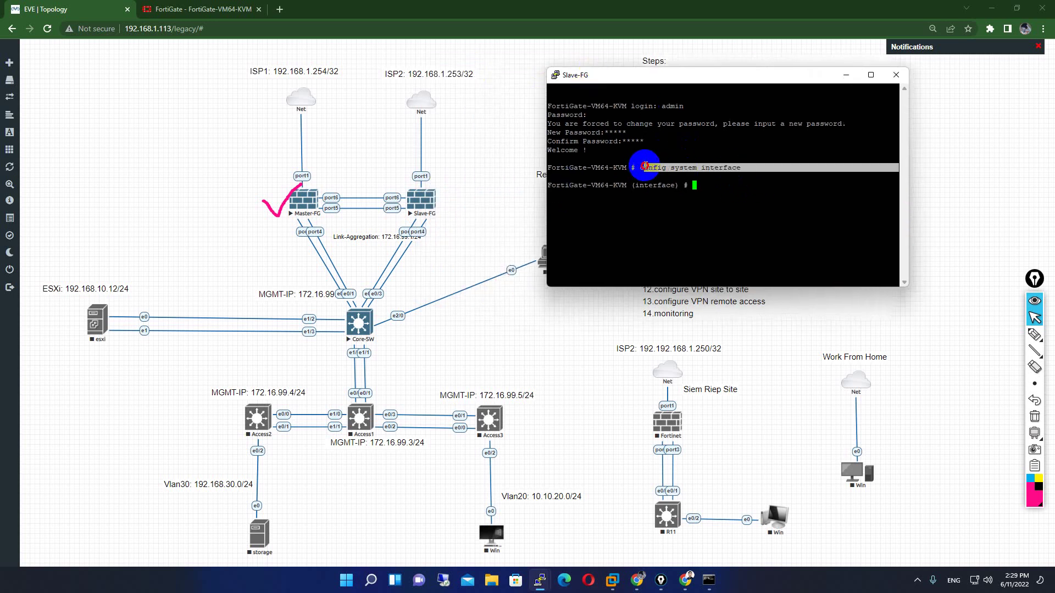
left_click(703, 186)
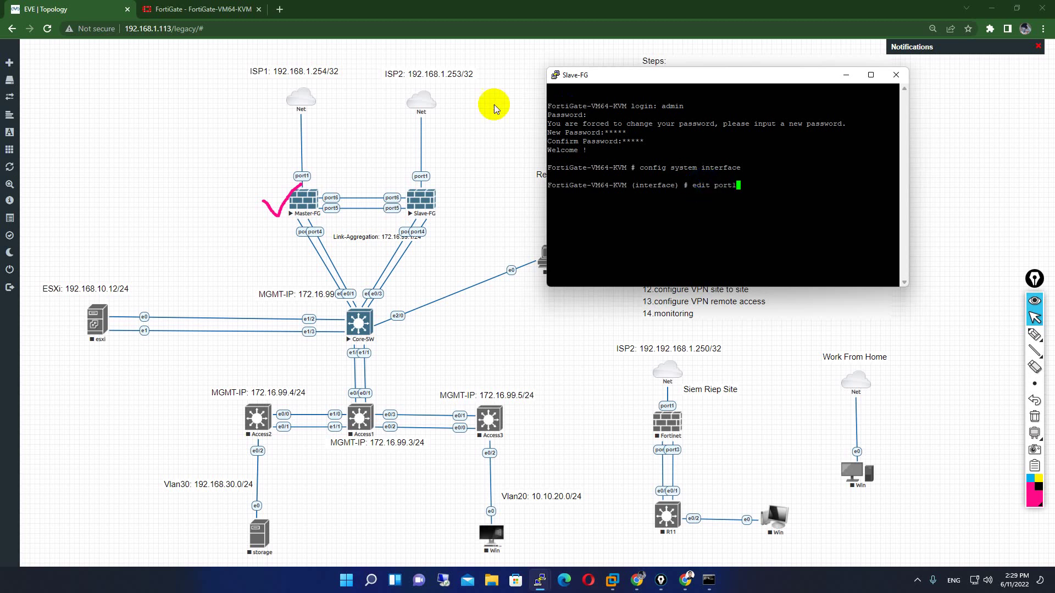
left_click(707, 179)
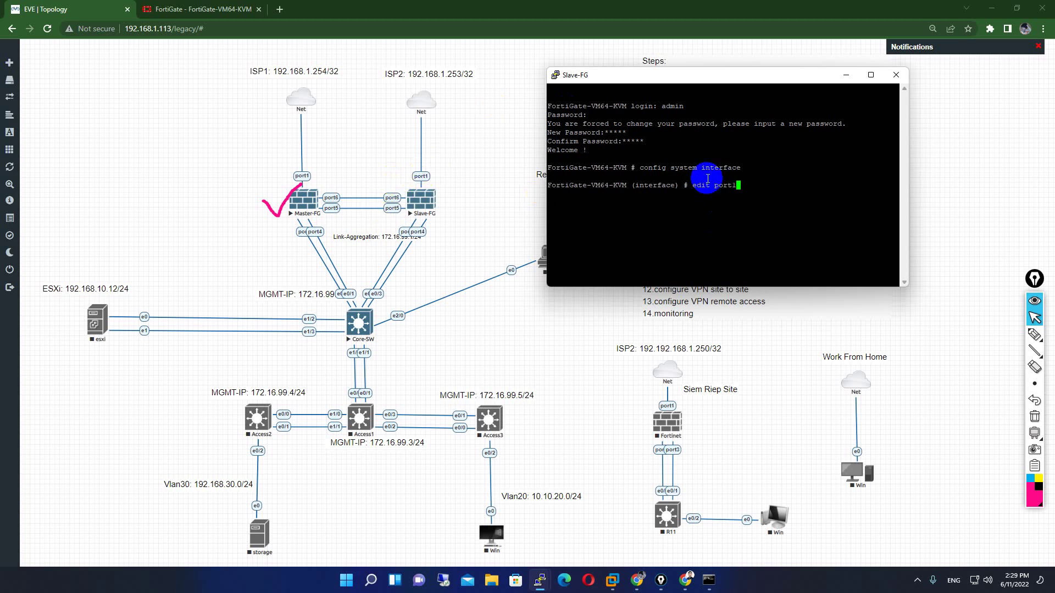
key("Return")
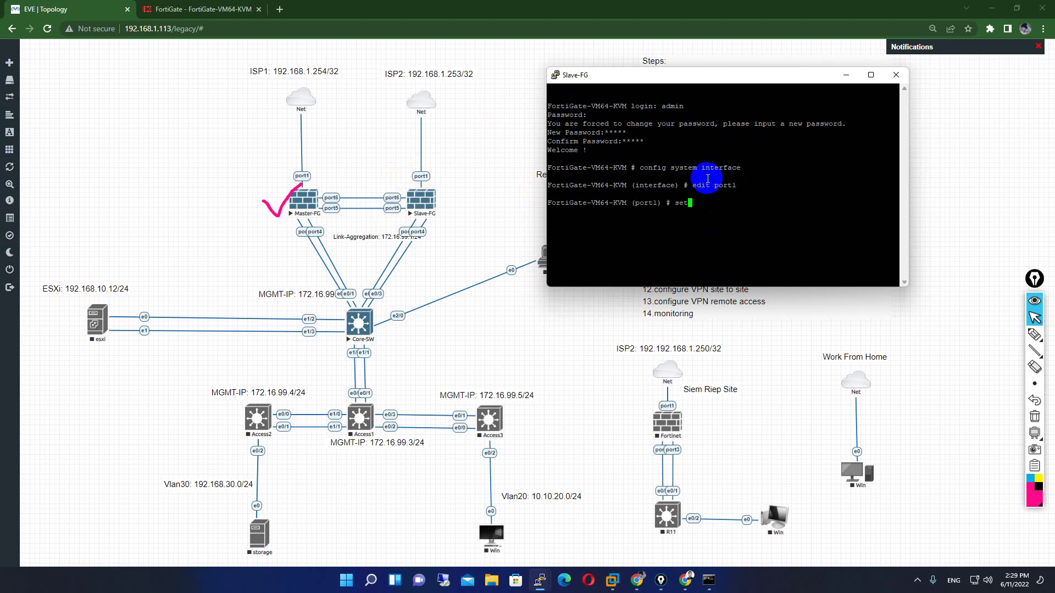
type("set mo static")
key("Return")
key("Return")
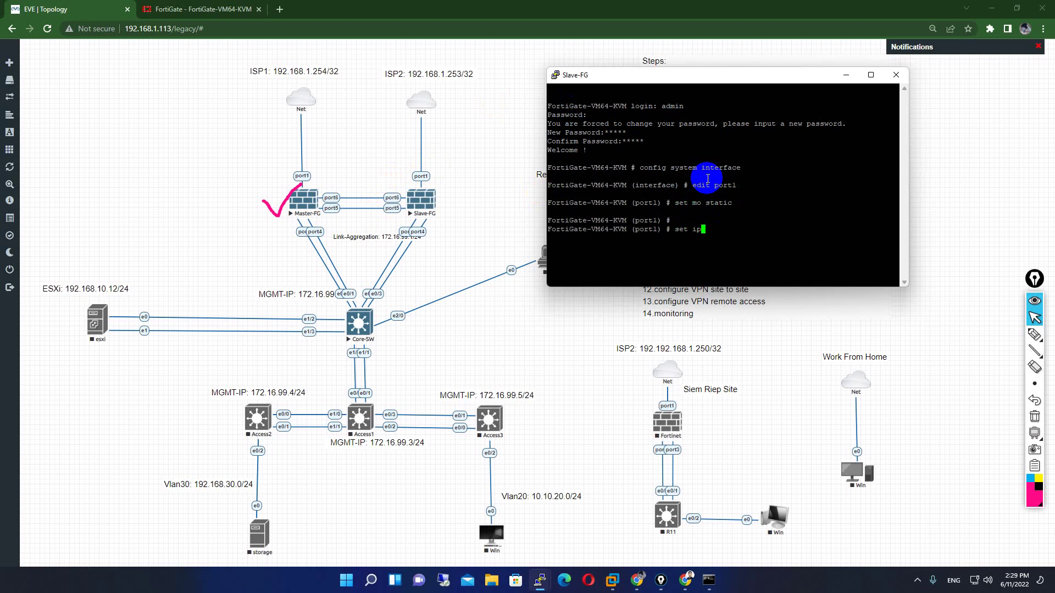
- Give port1 IP 192.168.1.253/24 and allow https, http, ping and ssh access
type("192.")
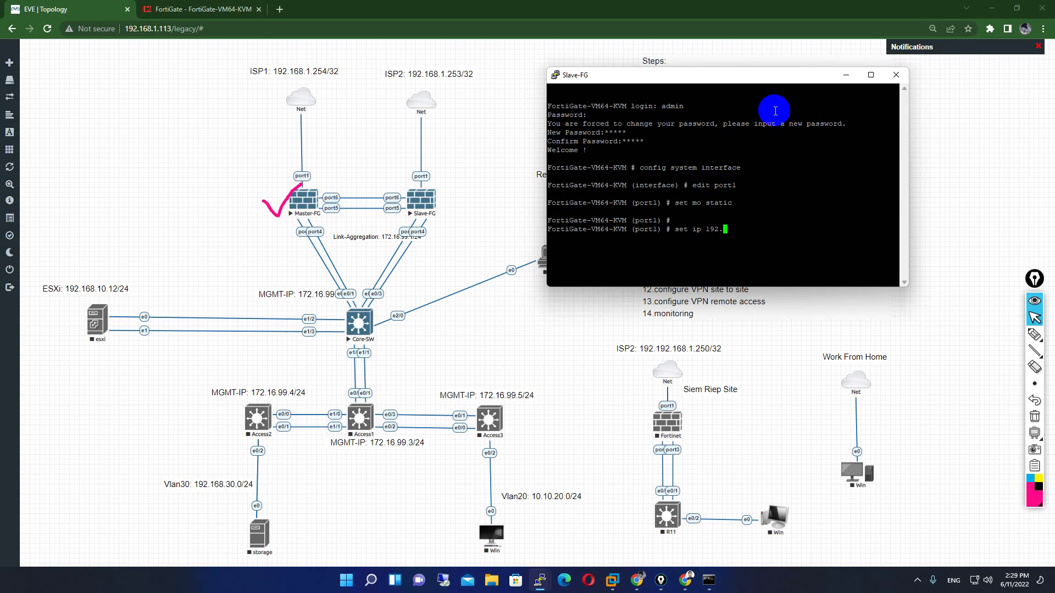
type("168.1.253/24")
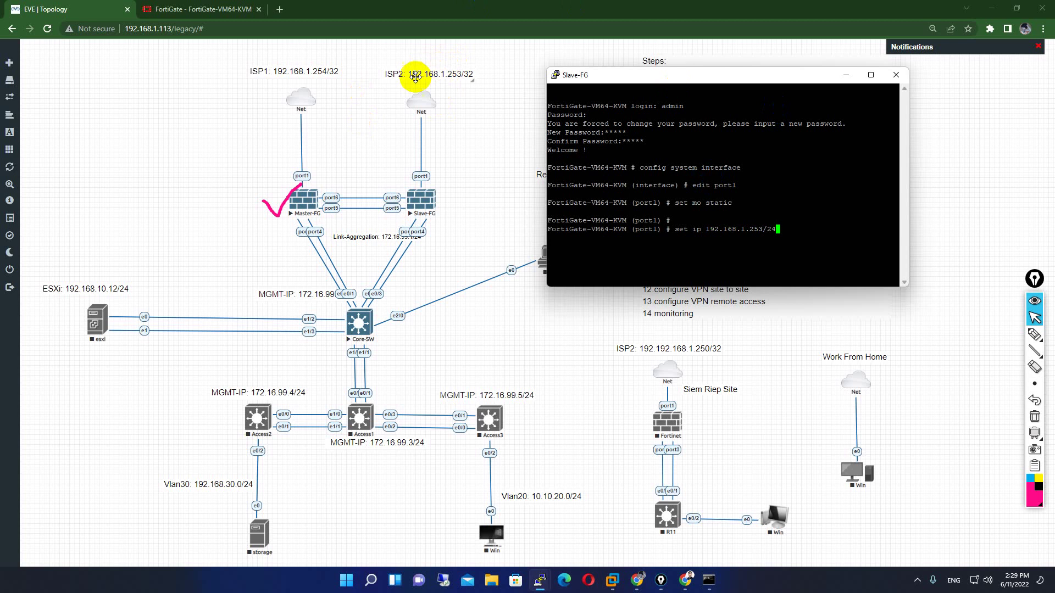
left_click(788, 271)
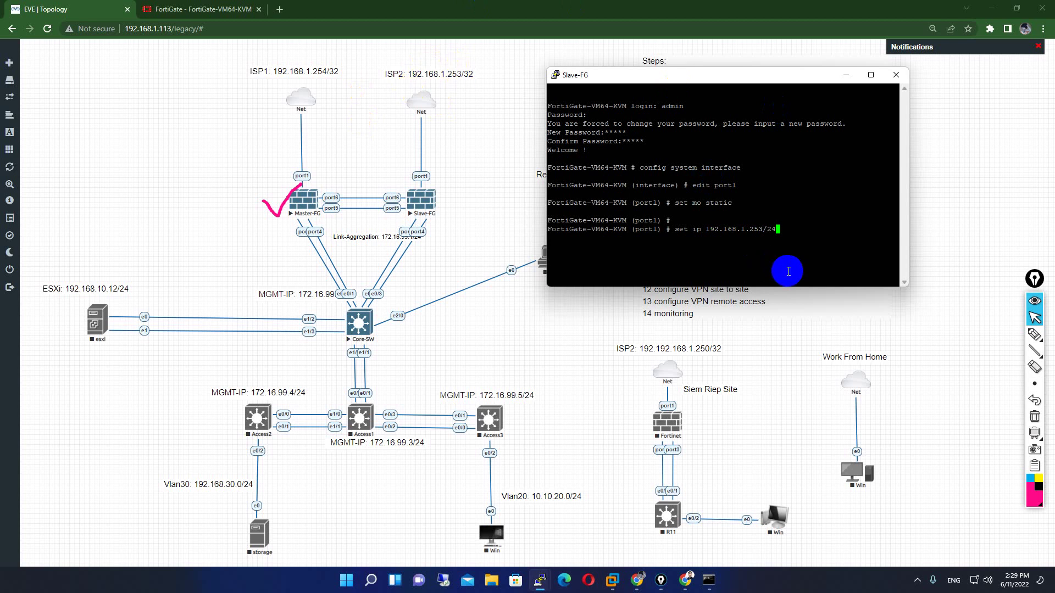
key("Return")
type("set allowaccess https http ping ssh")
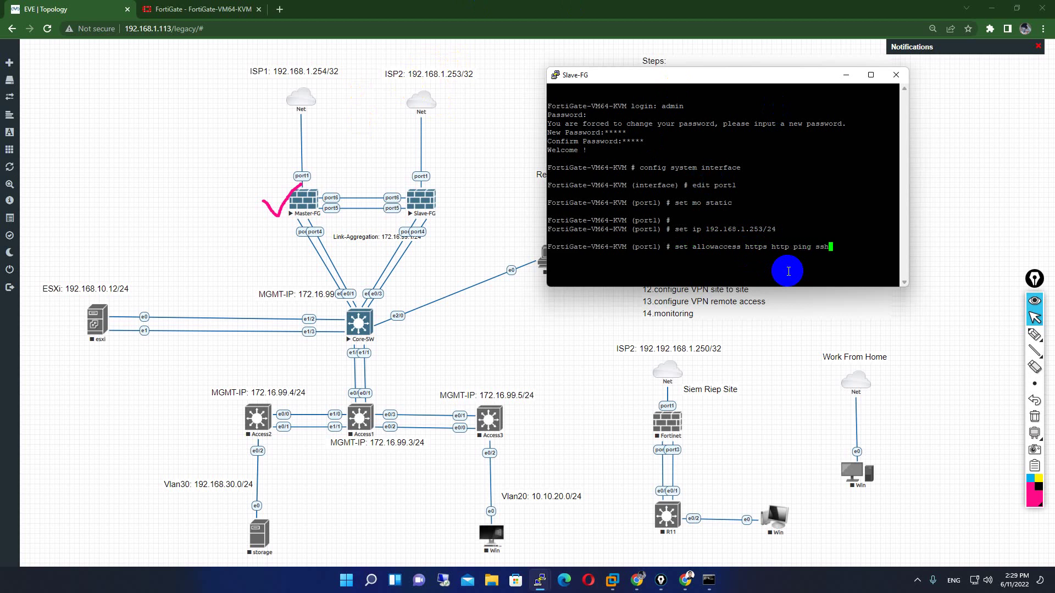
key("Return")
- Set port1's role to wan and alias to WAN, then next and end
type("set role wan")
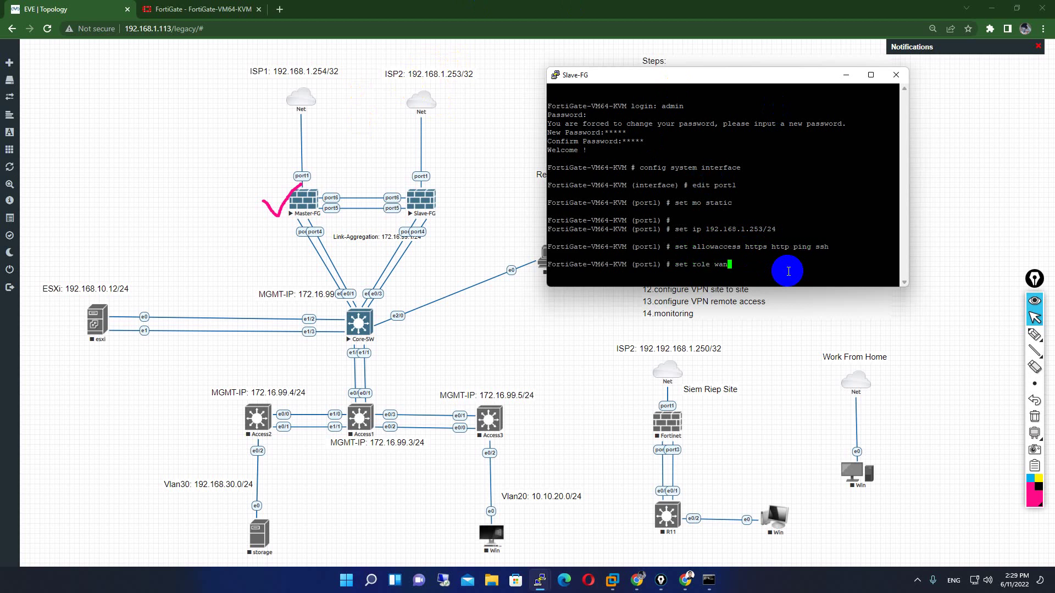
key("Return")
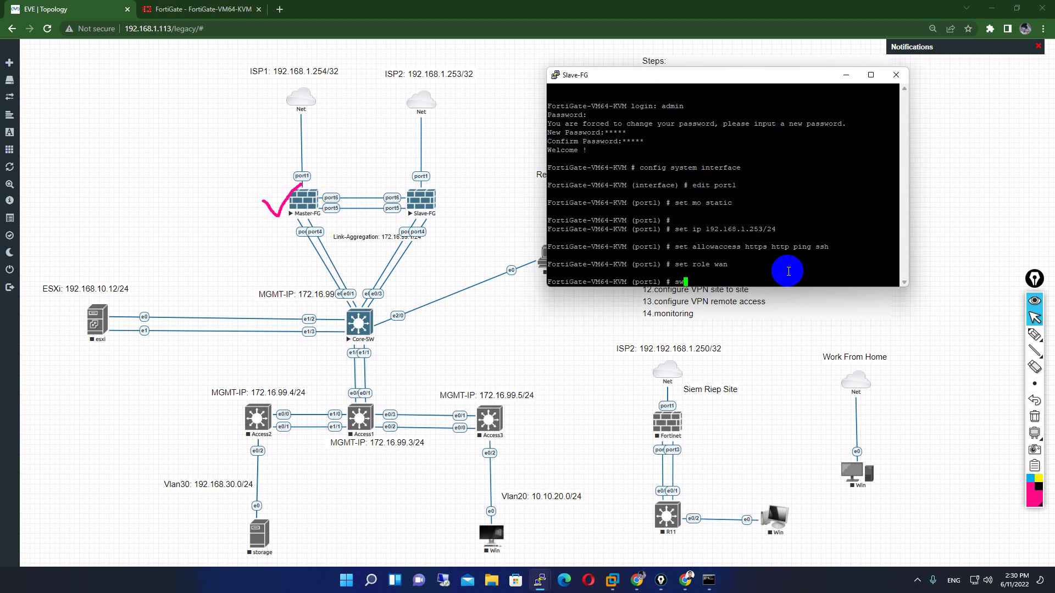
type("set allowaccess")
key("BackSpace")
key("BackSpace")
key("BackSpace")
key("BackSpace")
key("BackSpace")
key("BackSpace")
key("BackSpace")
key("BackSpace")
key("BackSpace")
key("BackSpace")
key("BackSpace")
key("Return")
key("Return")
key("Return")
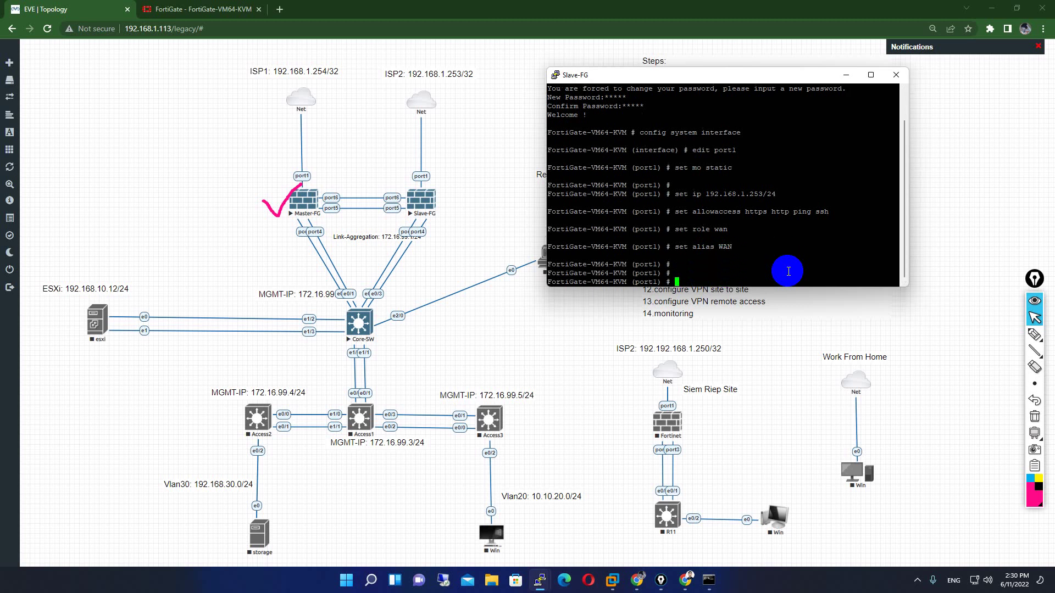
type("nex")
key("Return")
type("e")
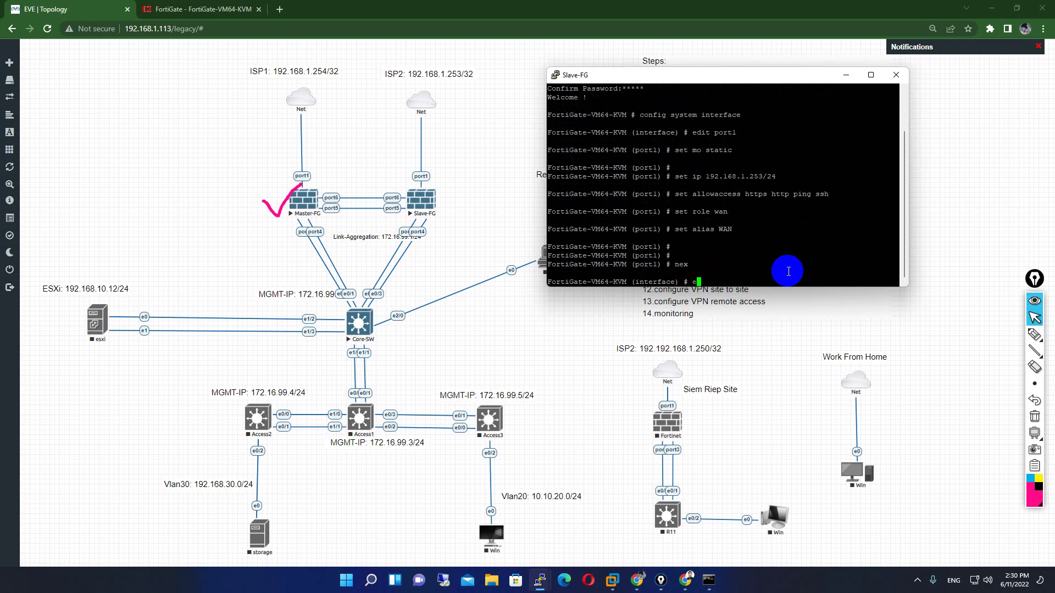
type("nd")
key("Return")
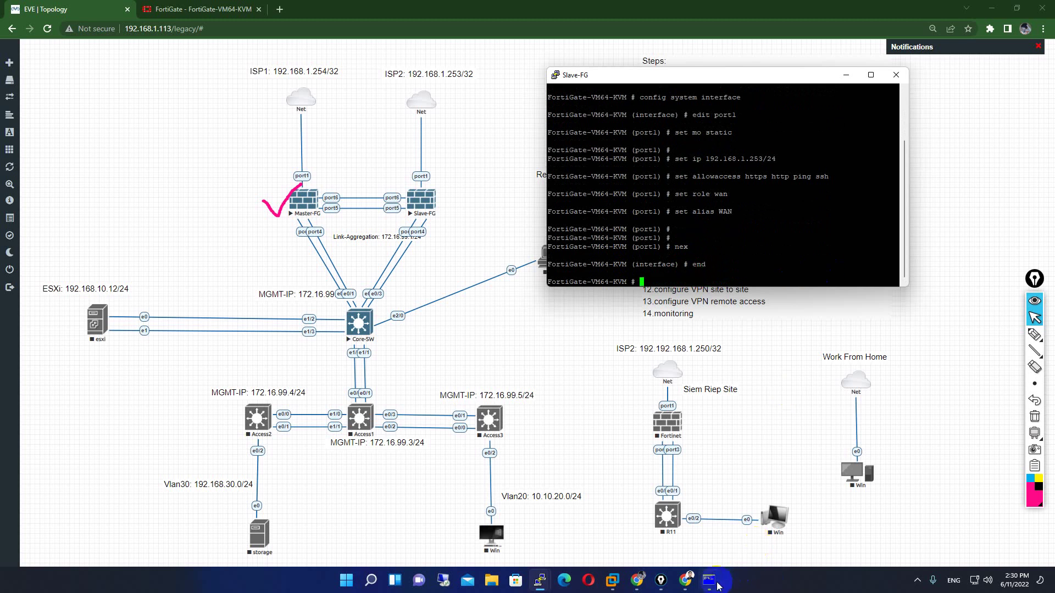
- Ping Slave-FG at 192.168.1.253 from Command Prompt, then minimize the window
left_click(709, 580)
type("ping 192.168.1.254")
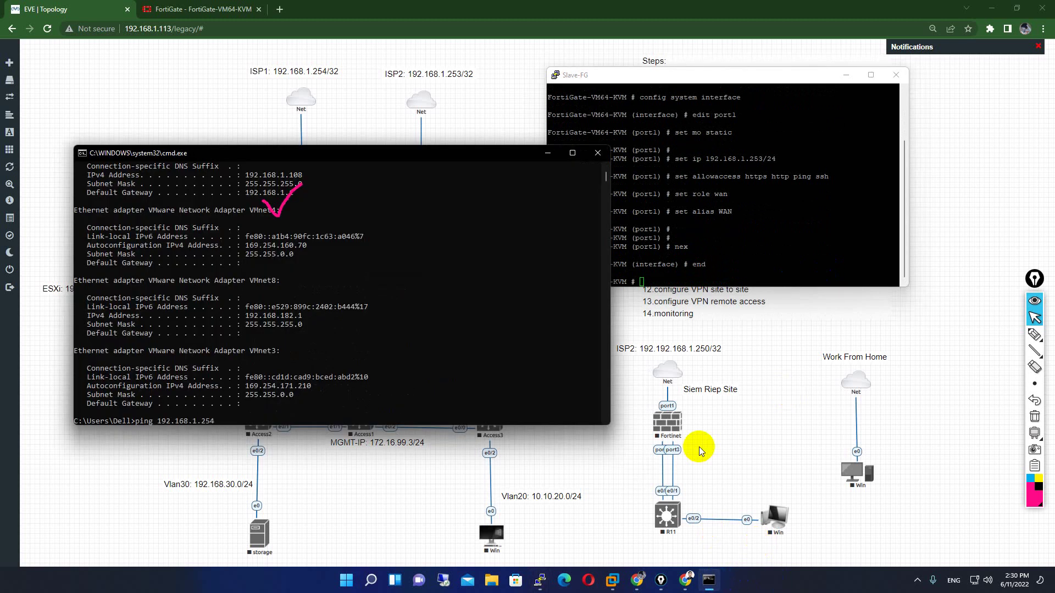
type("3")
key("Return")
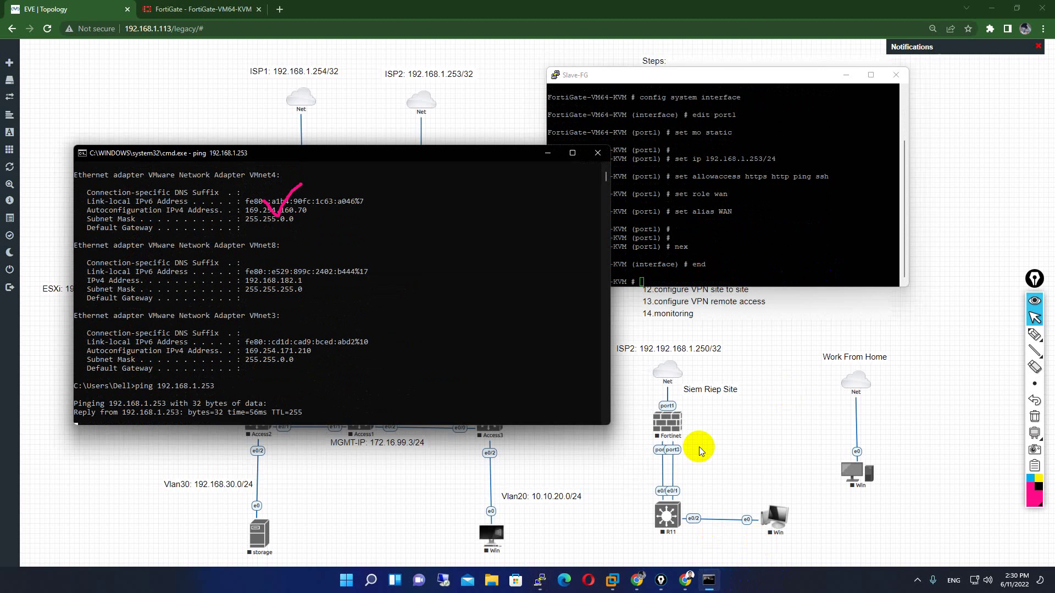
left_click(632, 210)
left_click(548, 153)
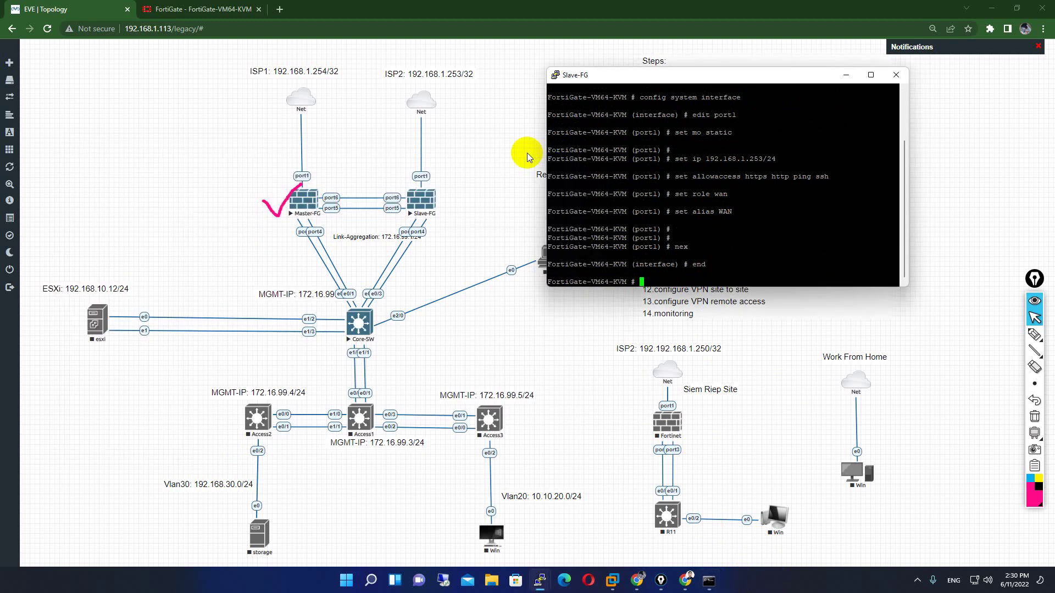
mouse_move(1014, 330)
left_click(280, 9)
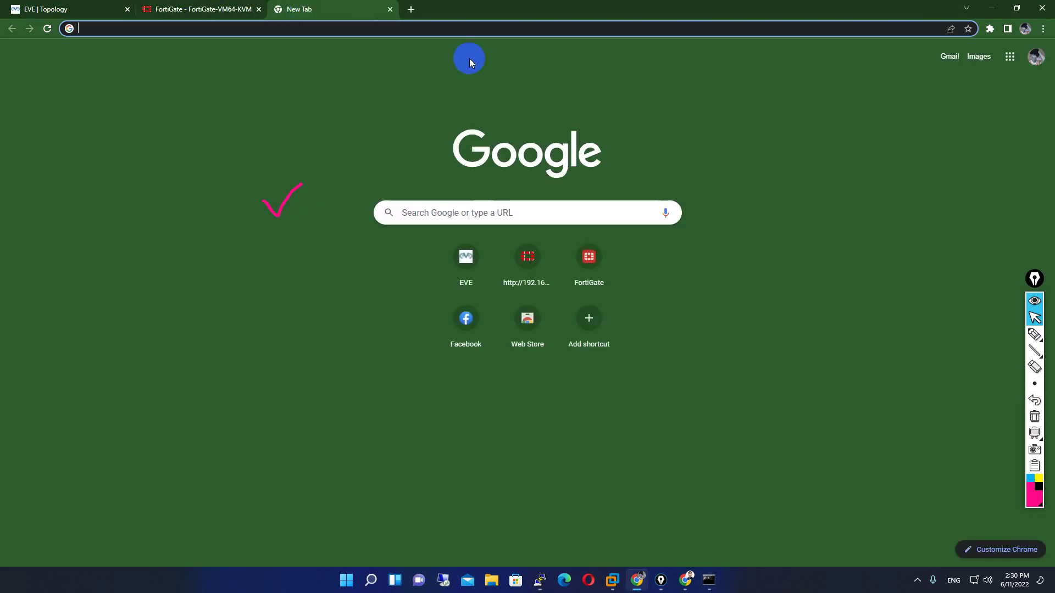
- Load 192.168.1.253 in Chrome, log in as admin and dismiss the breach warning
type("192.1")
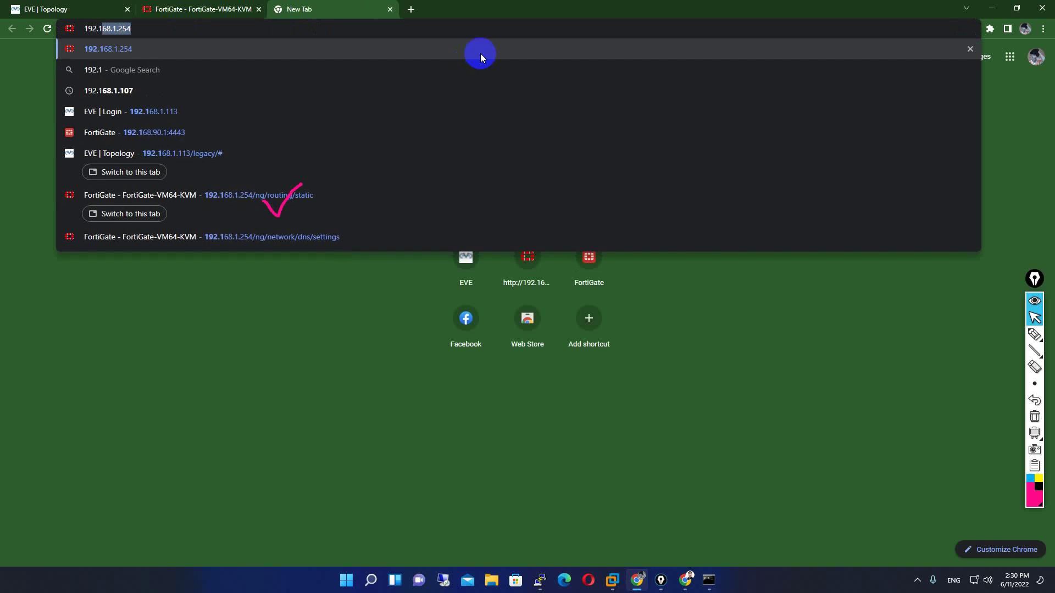
type("68.1.2")
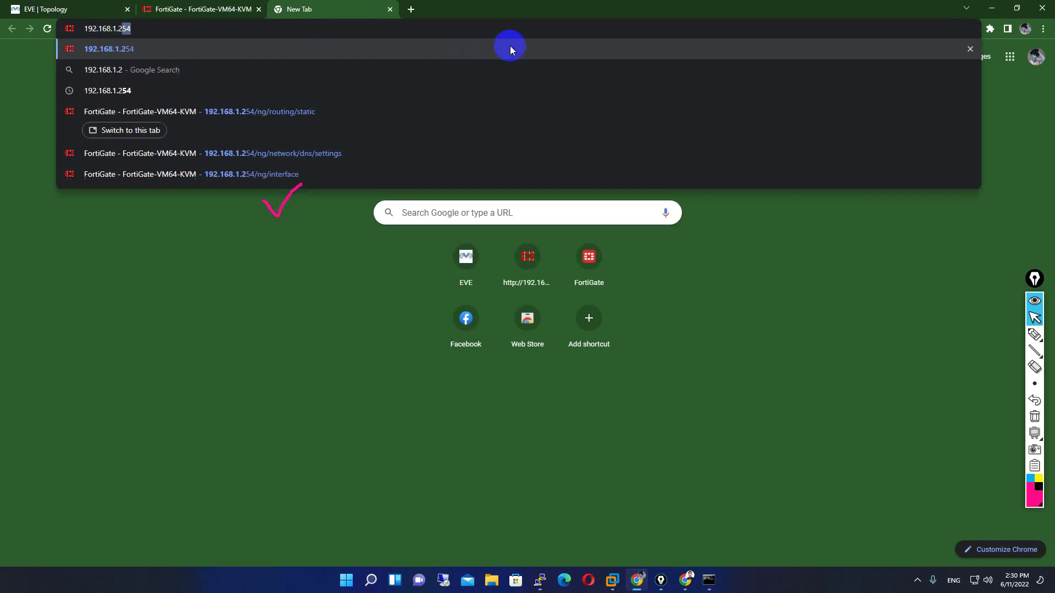
type("53")
key("Return")
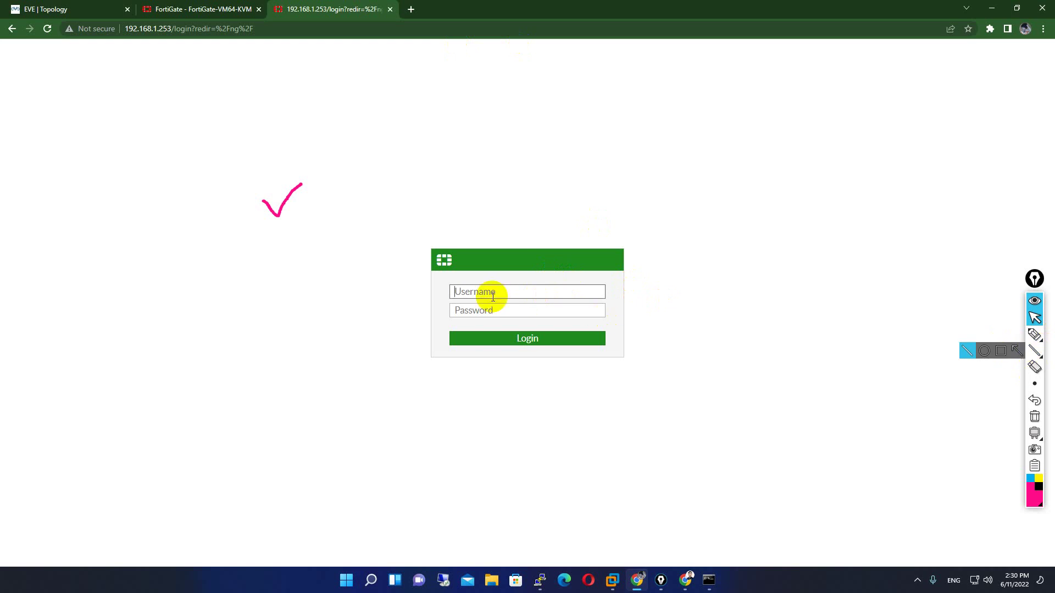
type("admin")
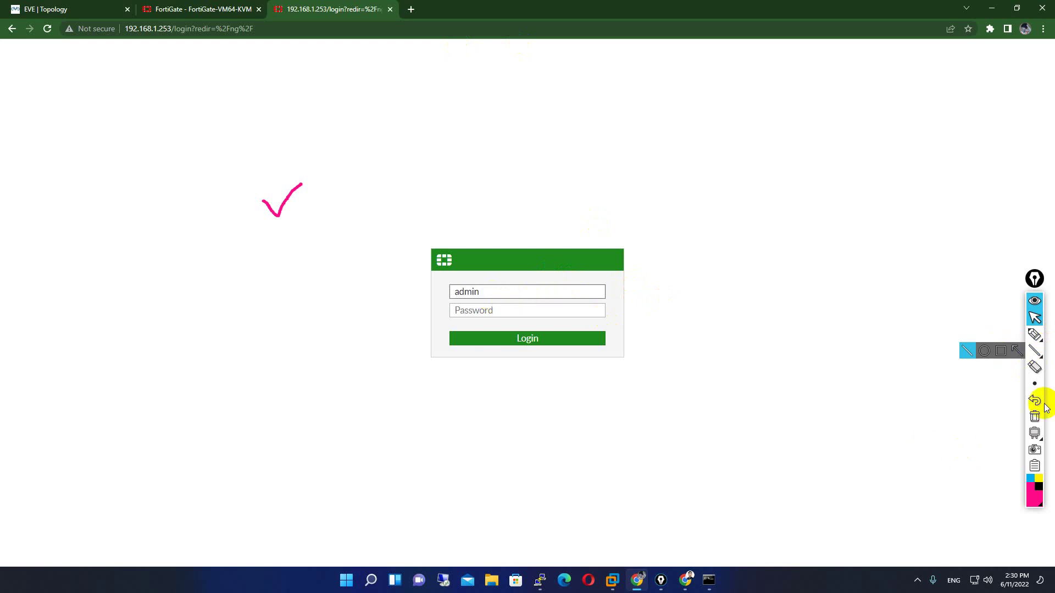
left_click(1035, 416)
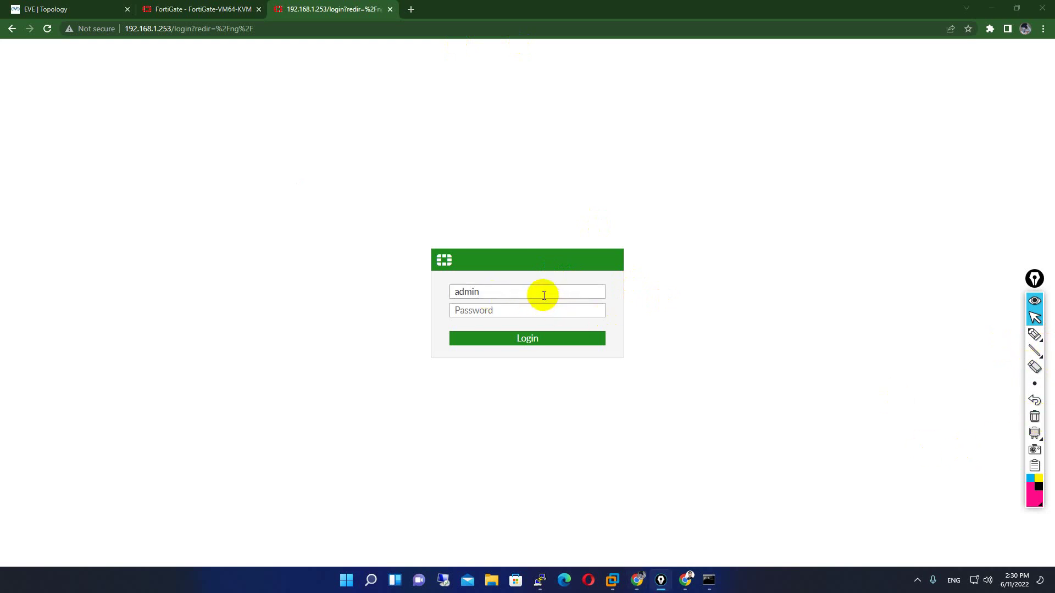
left_click(516, 312)
type("123456")
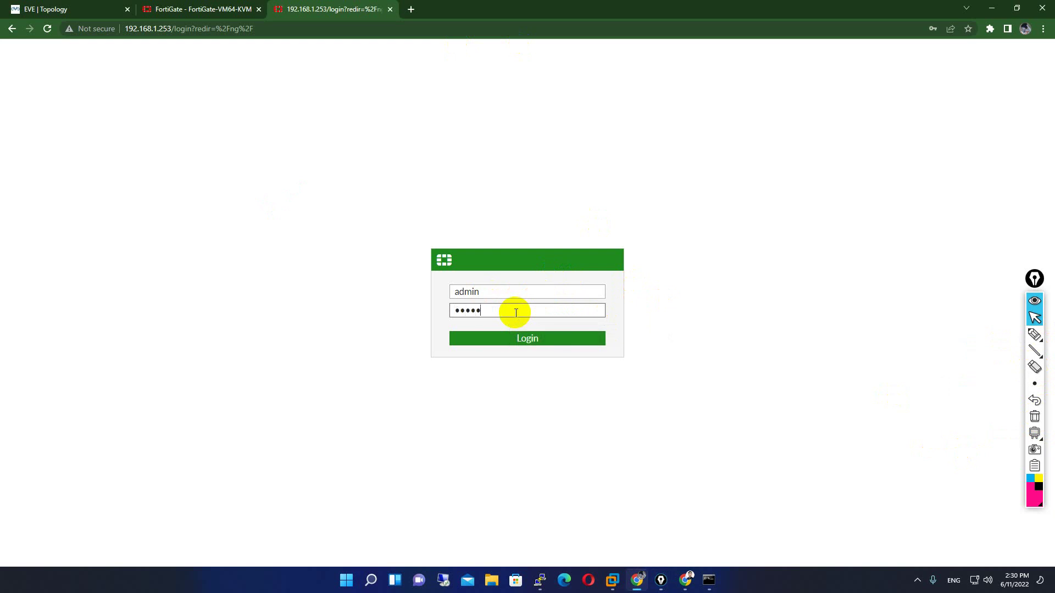
key("Return")
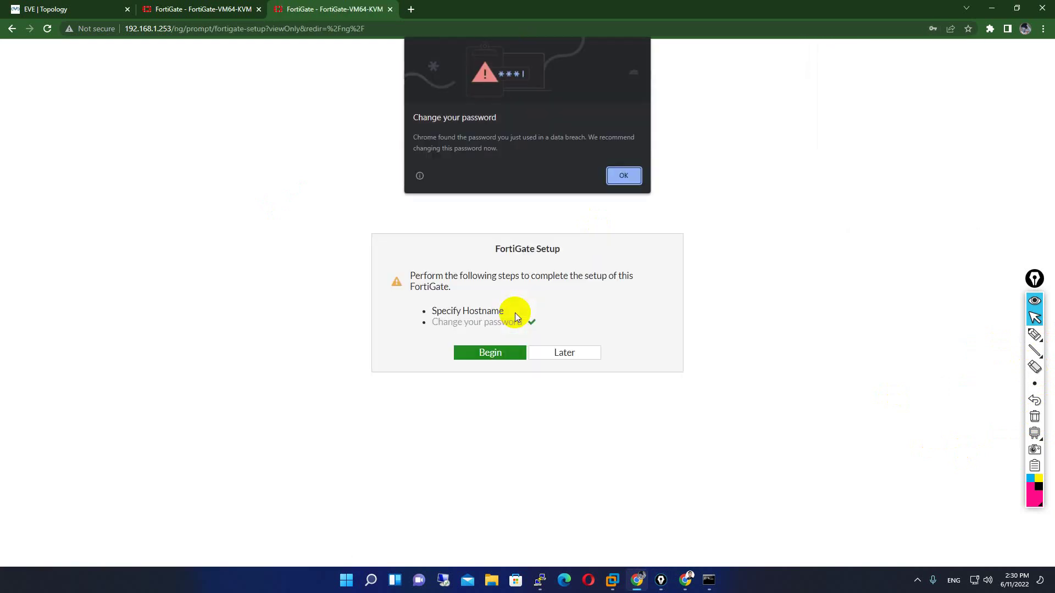
left_click(635, 174)
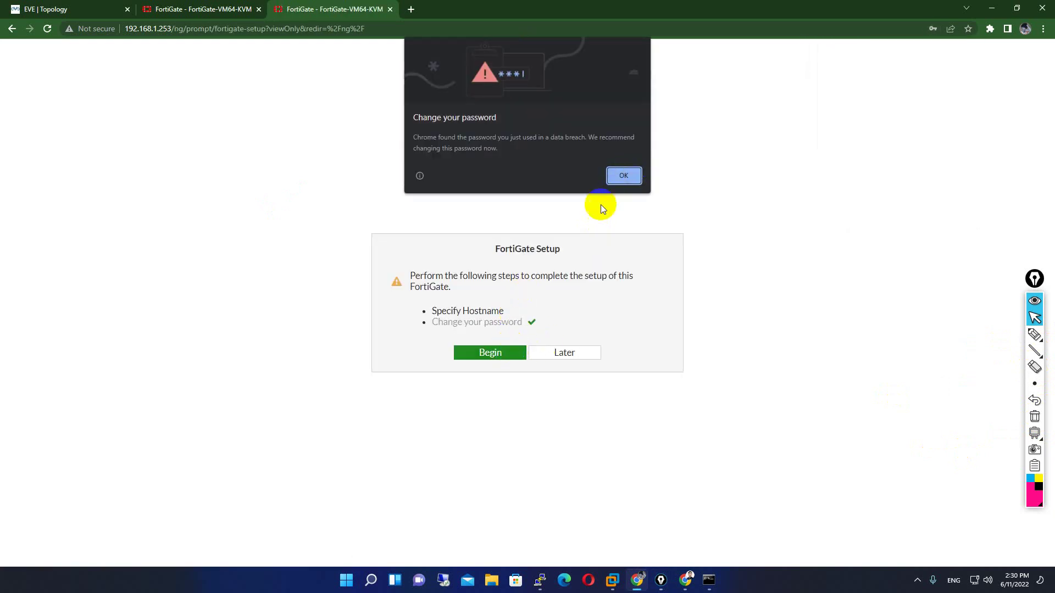
- Begin setup, set the hostname to Slave-FG, and decline saving the password
left_click(500, 352)
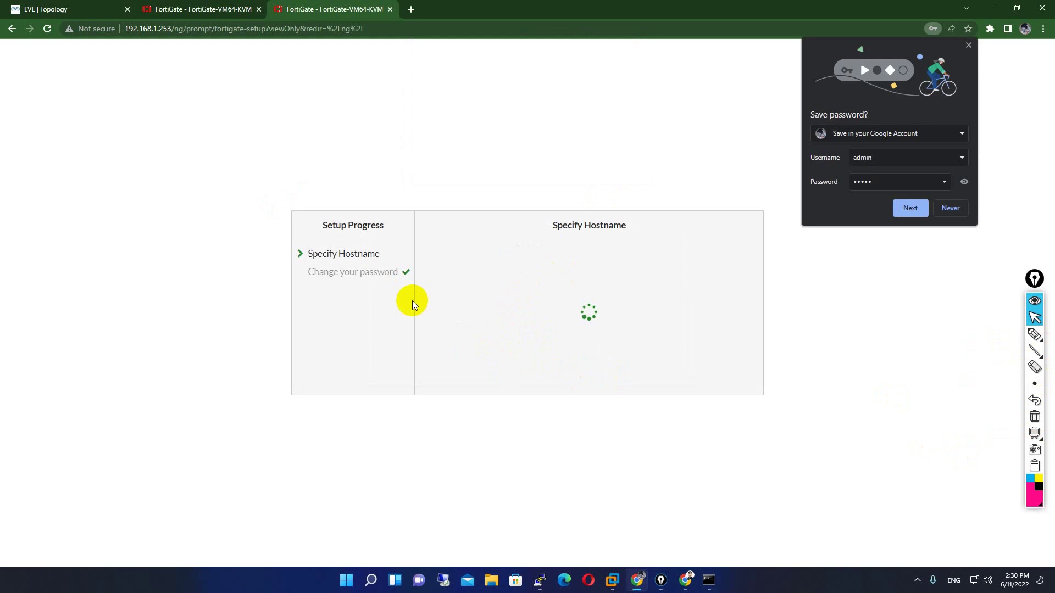
left_click(608, 330)
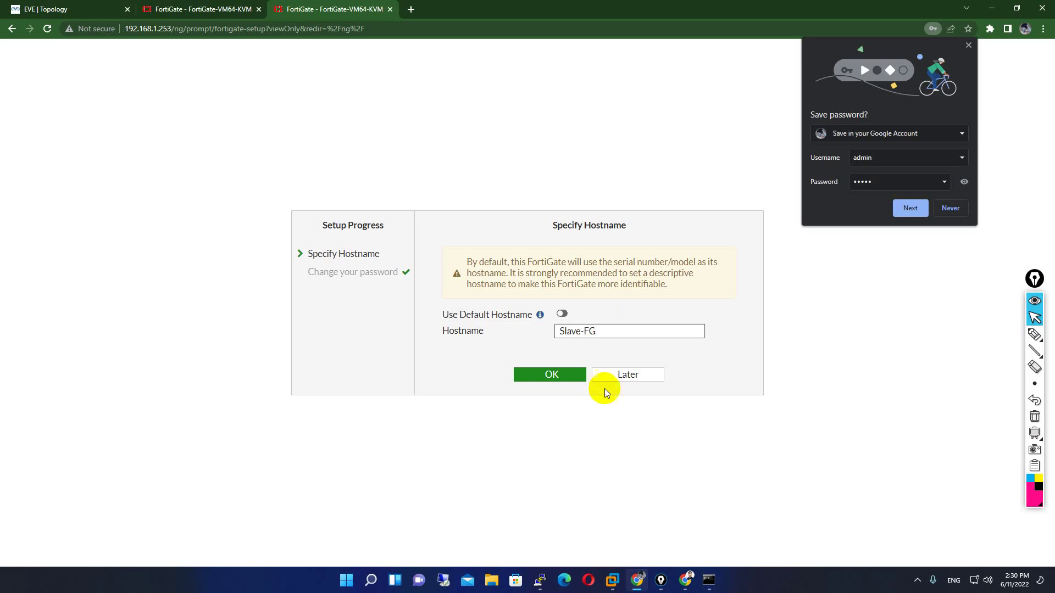
left_click(566, 376)
left_click(942, 207)
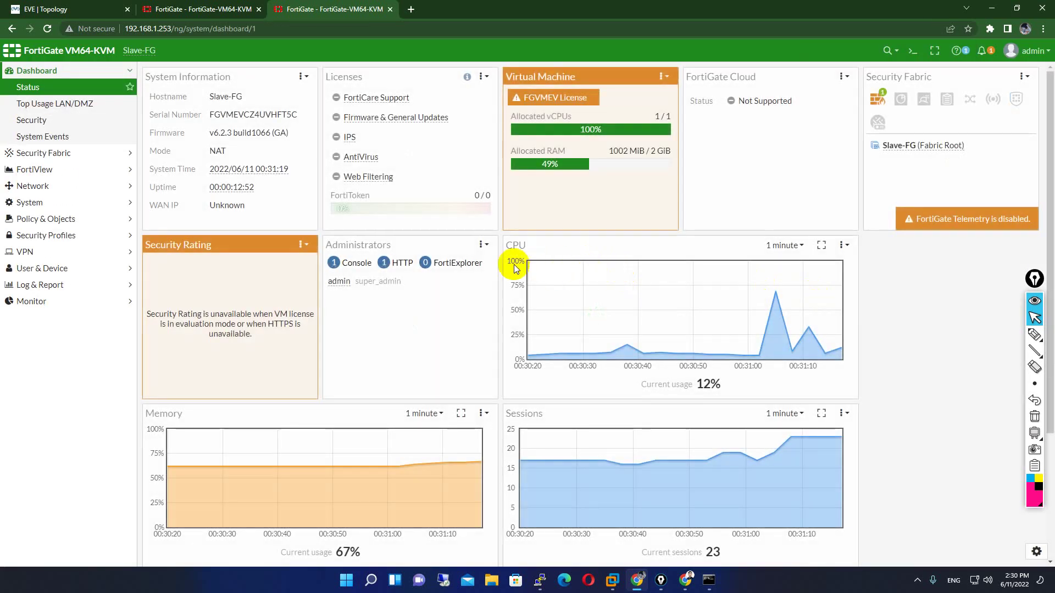
- Enter exe ping google.com in the CLI console, then close the console
left_click(913, 50)
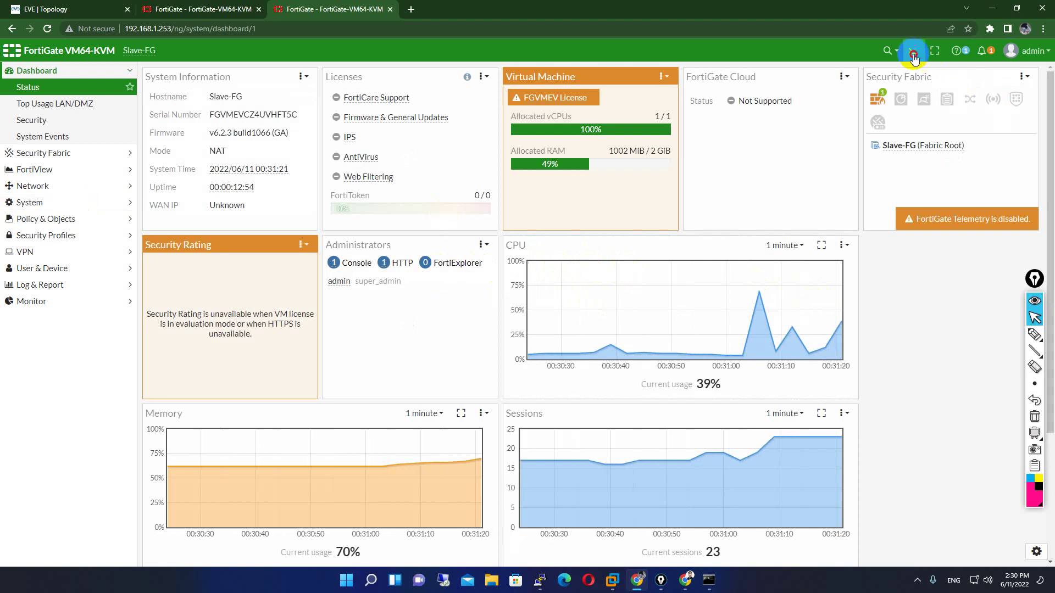
left_click(895, 128)
type("exe ")
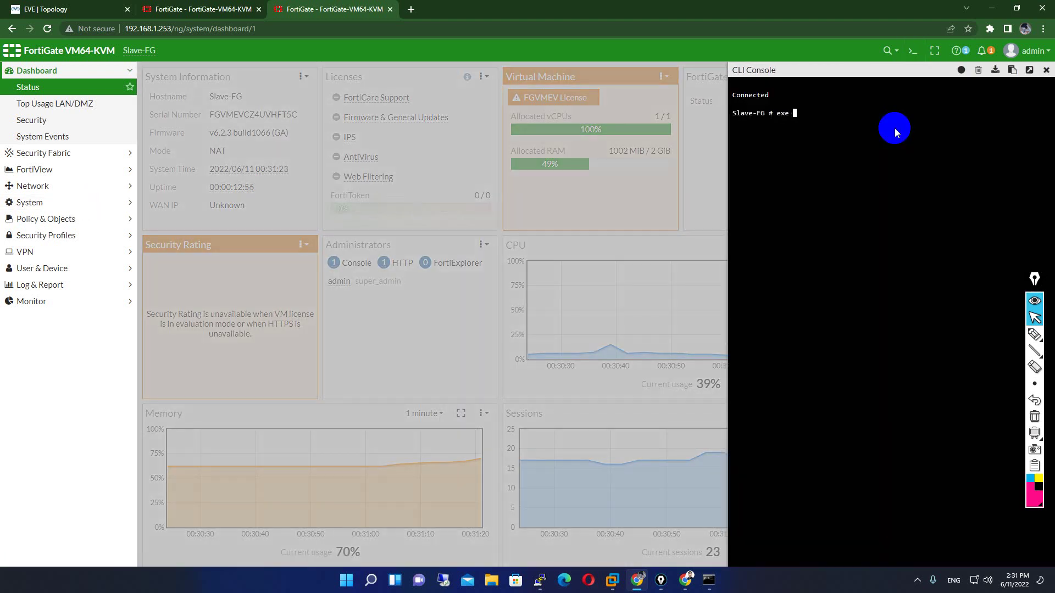
type("ping google.com")
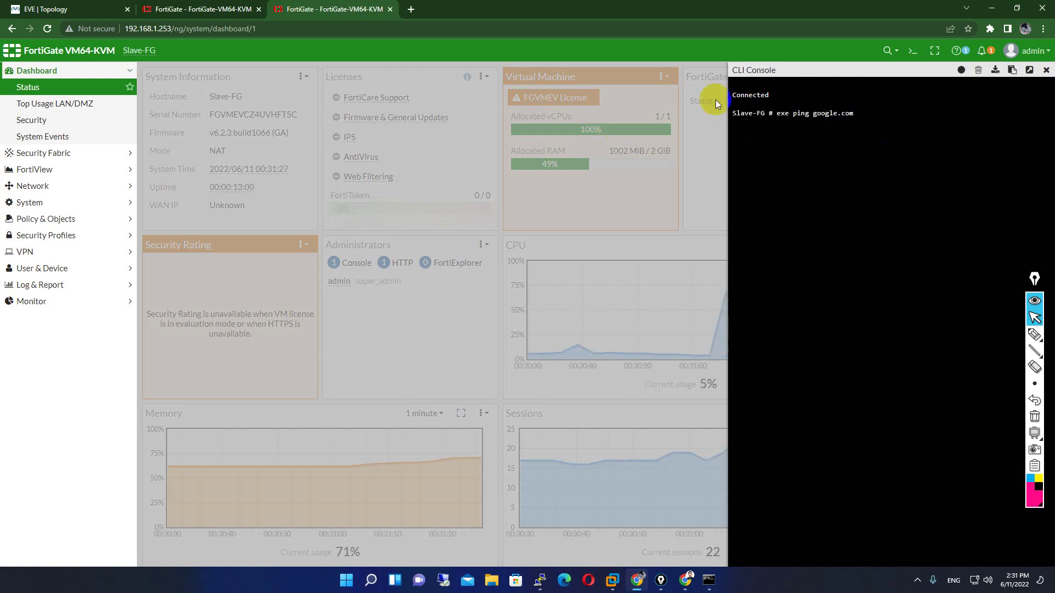
left_click(1046, 70)
left_click(58, 188)
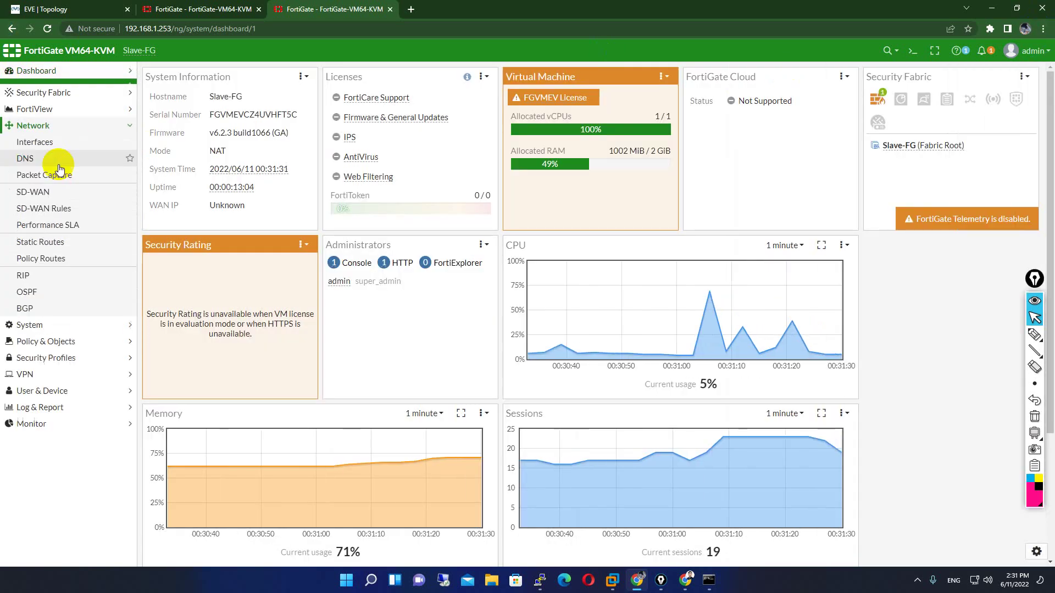
- Specify 8.8.8.8 as primary and 1.1.1.1 as secondary DNS on Slave-FG and apply
left_click(57, 154)
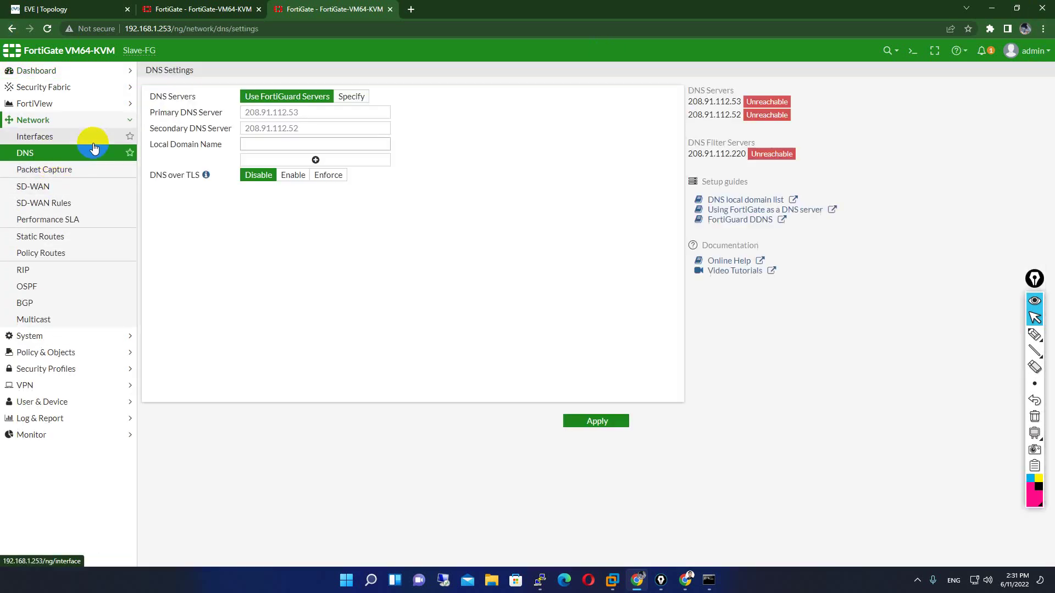
left_click(351, 96)
type("8")
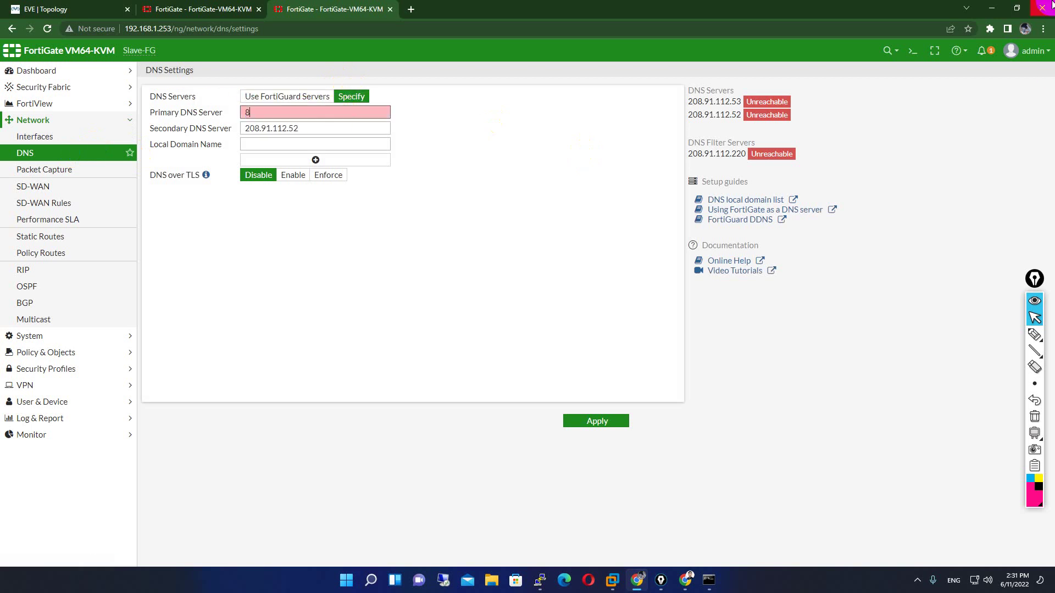
type(".8.8.8")
key("Tab")
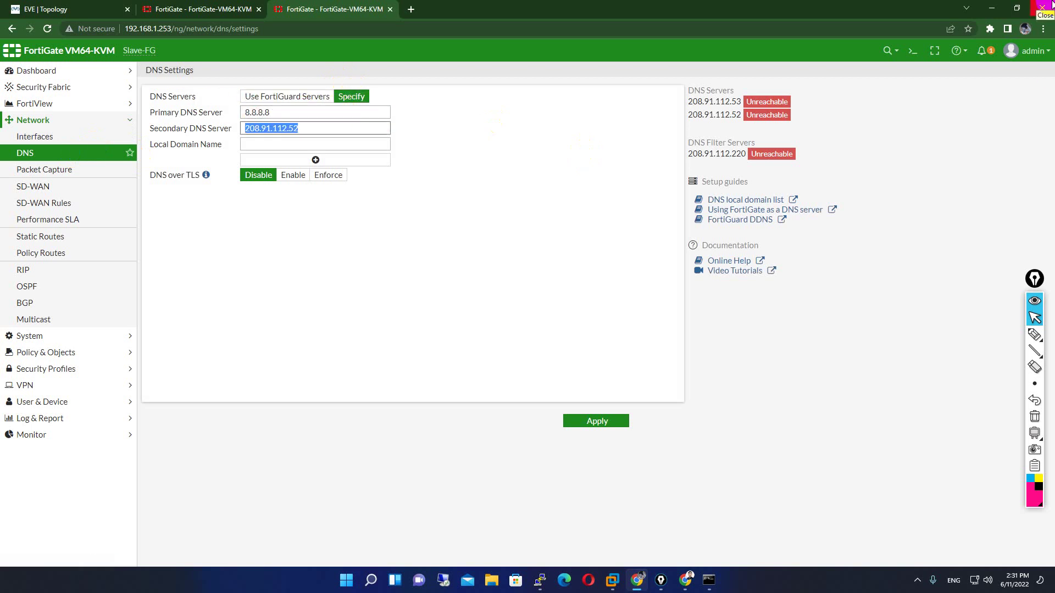
type("1.1.1.1")
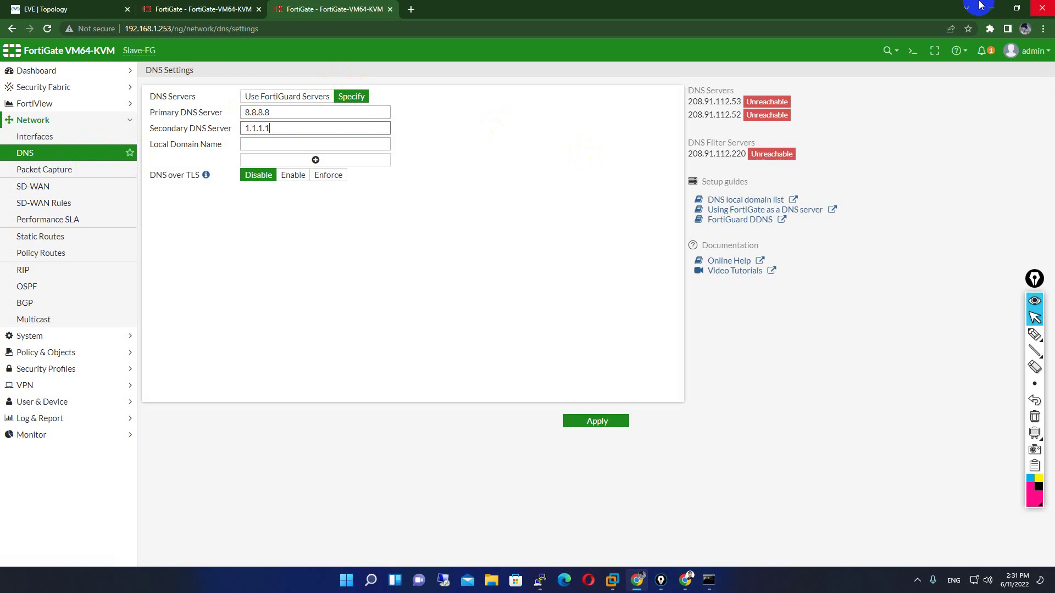
left_click(571, 420)
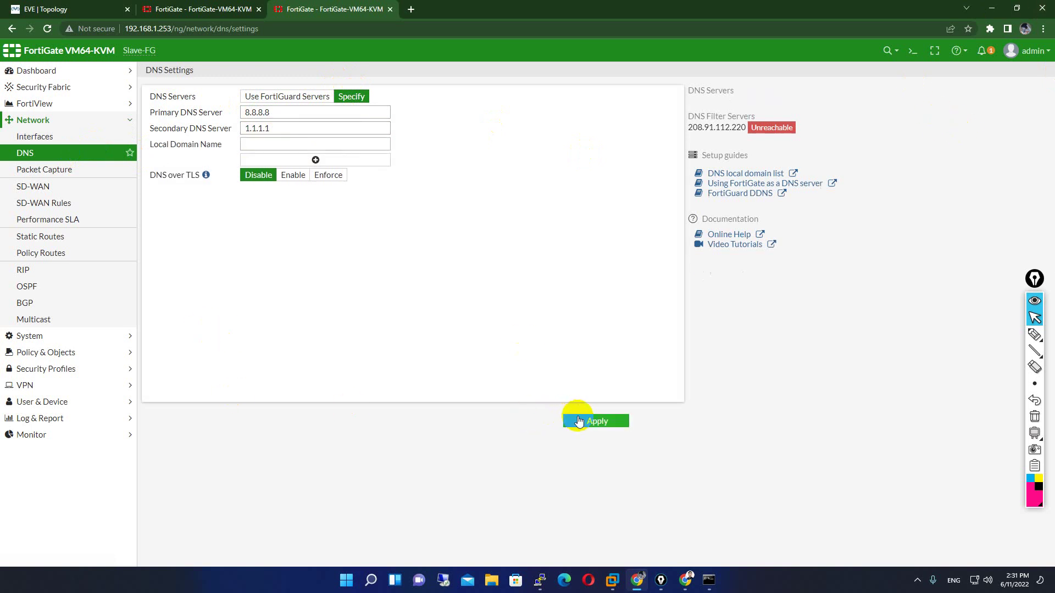
- Create a default static route 0.0.0.0/0 via gateway 192.168.1.1 on WAN (port1)
left_click(57, 241)
left_click(177, 73)
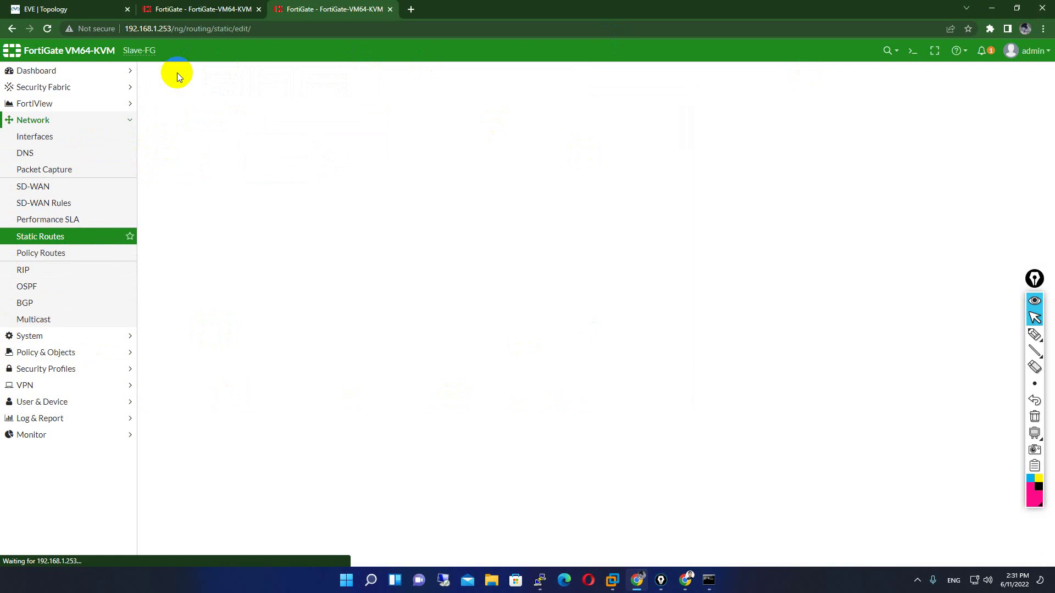
triple_click(275, 127)
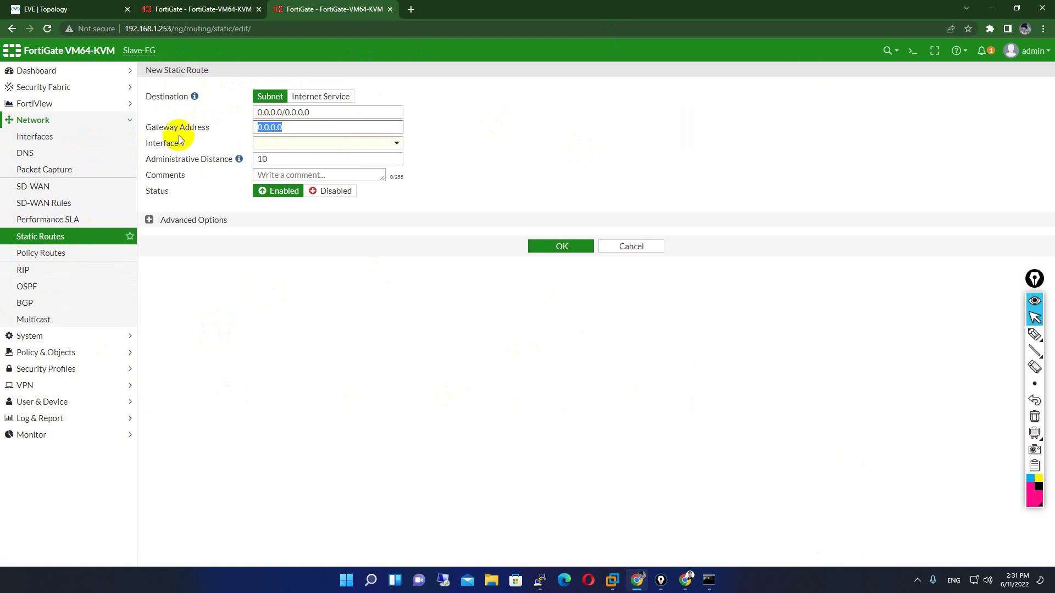
left_click(709, 579)
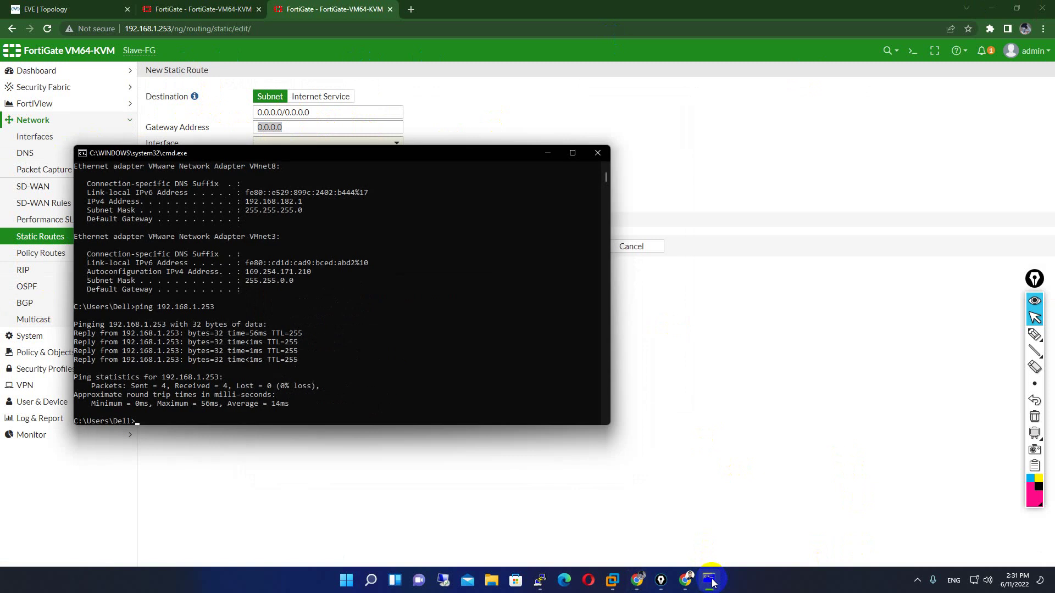
left_click(547, 153)
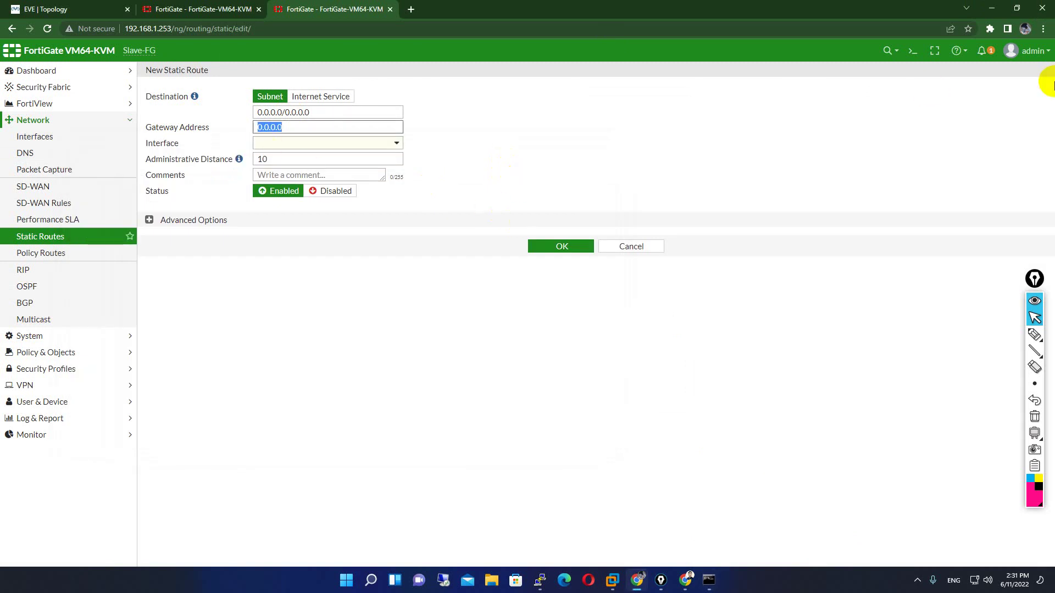
type("192.168.1.1")
left_click(358, 144)
left_click(532, 175)
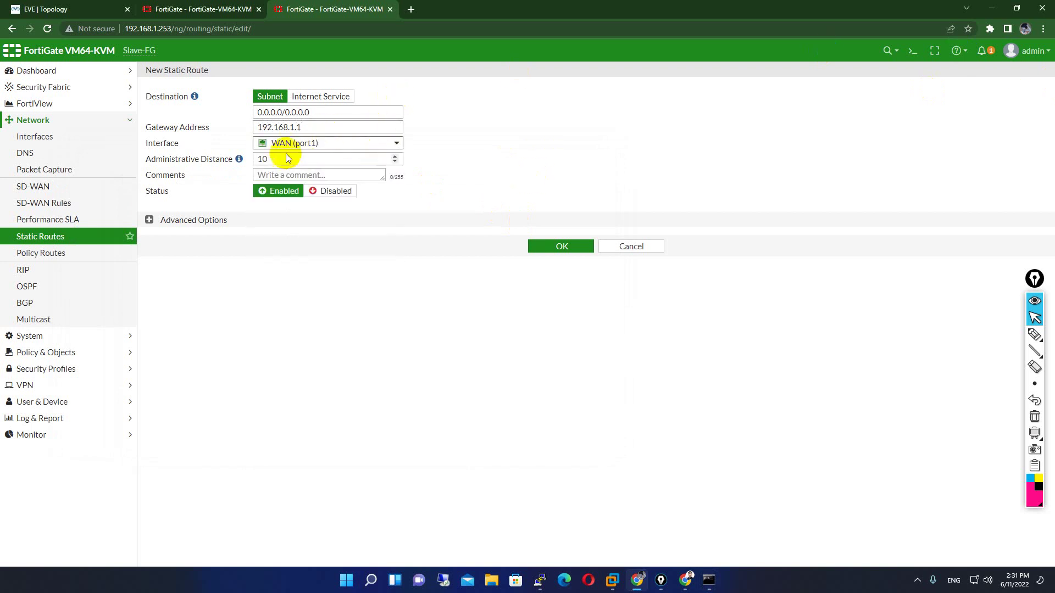
left_click(587, 251)
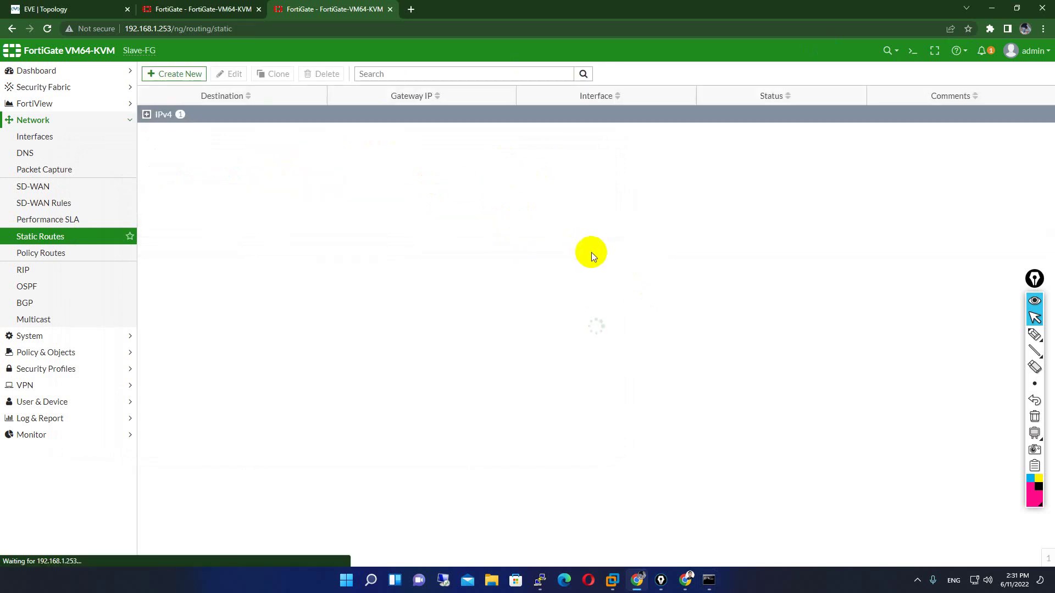
left_click(146, 114)
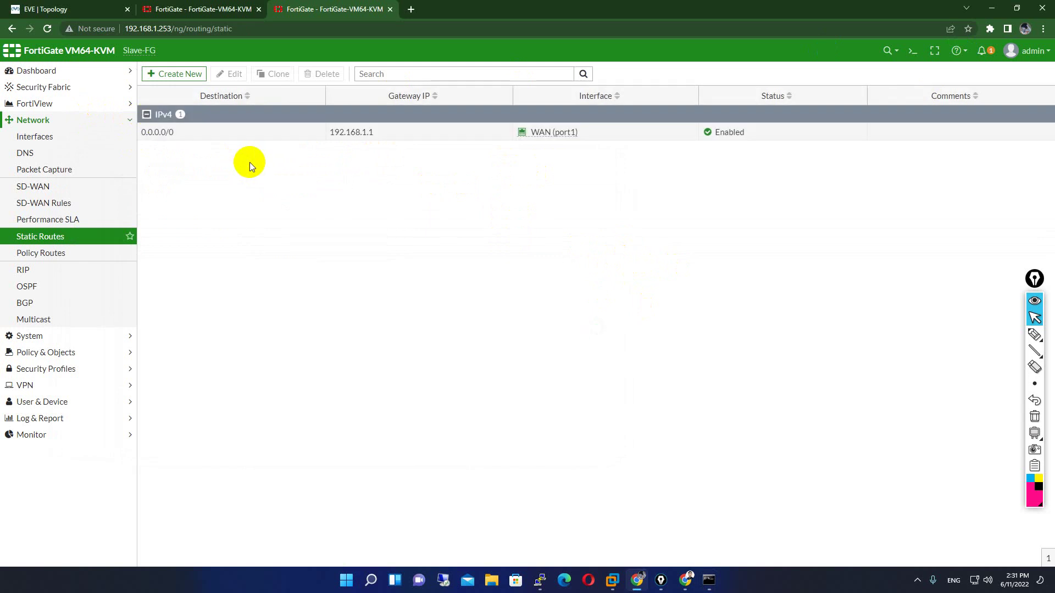
- Run exe ping google.com in the CLI Console and confirm replies from 142.250.199.46
left_click(913, 50)
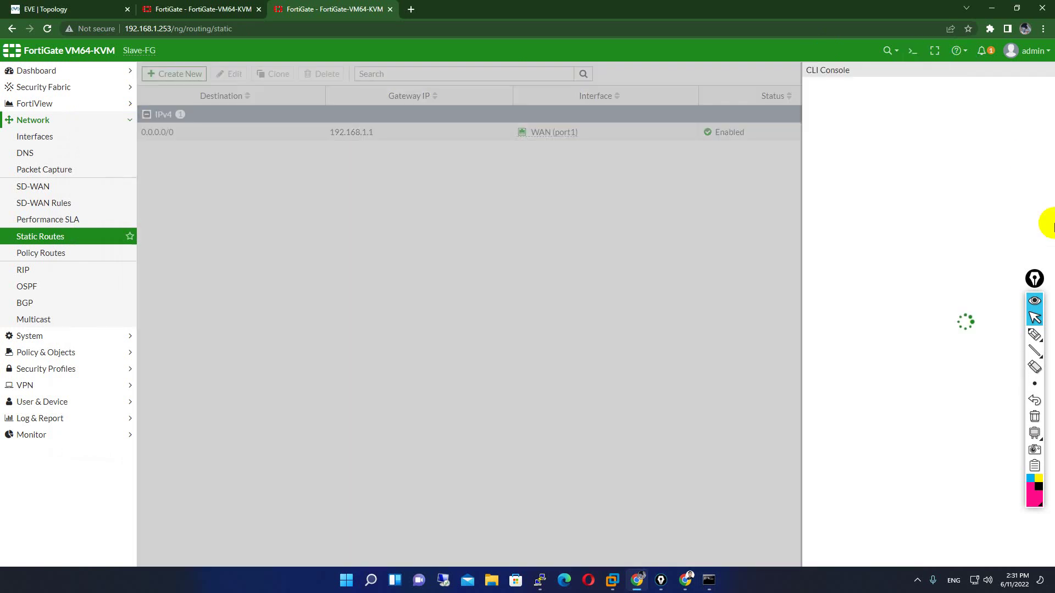
left_click(843, 150)
type("exe ping google.com")
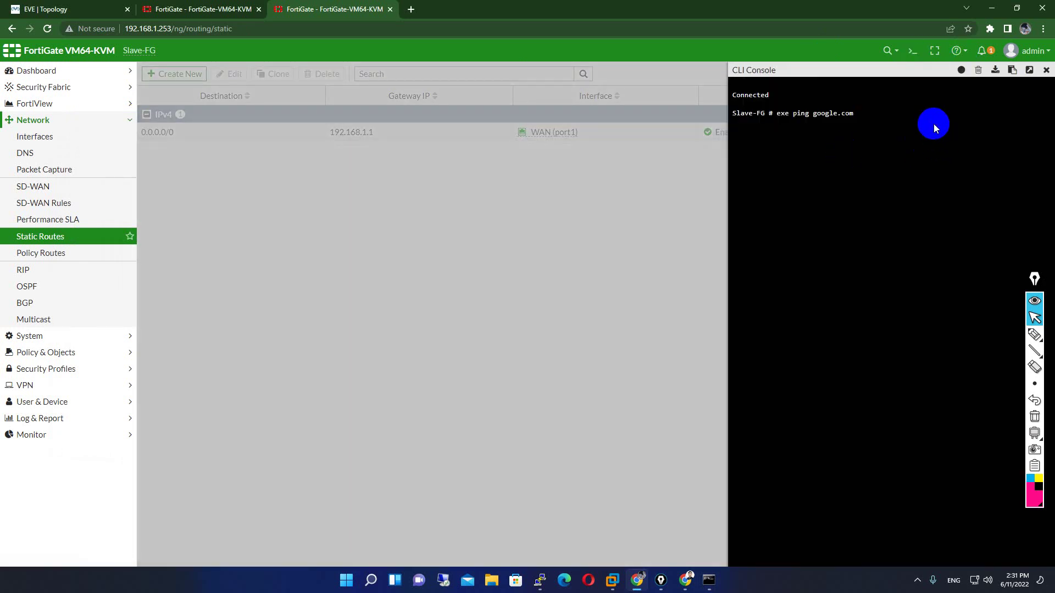
key("Return")
type("exe ping google.com")
key("Return")
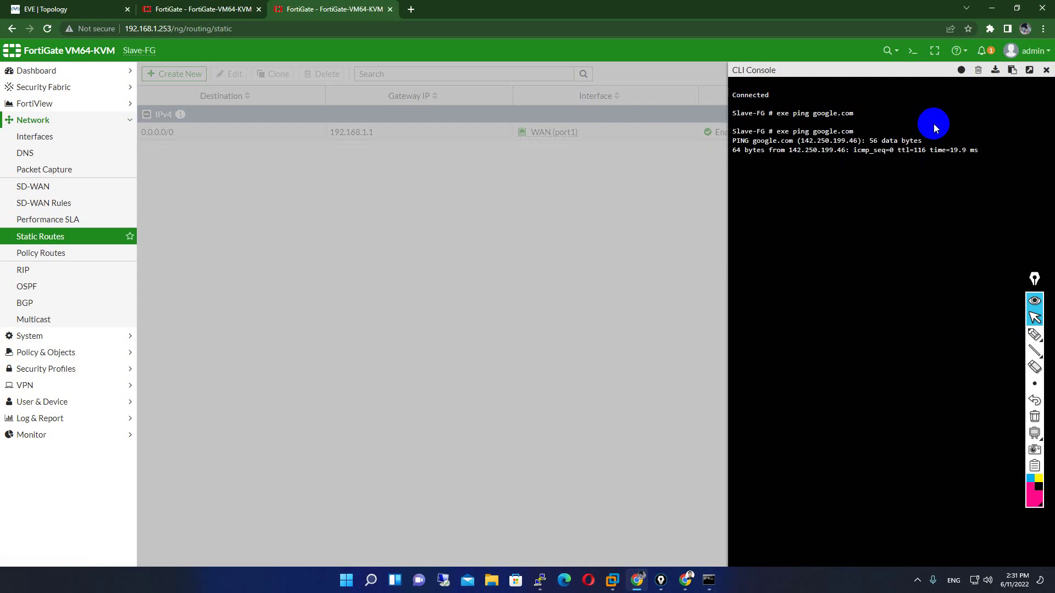
left_click(1047, 70)
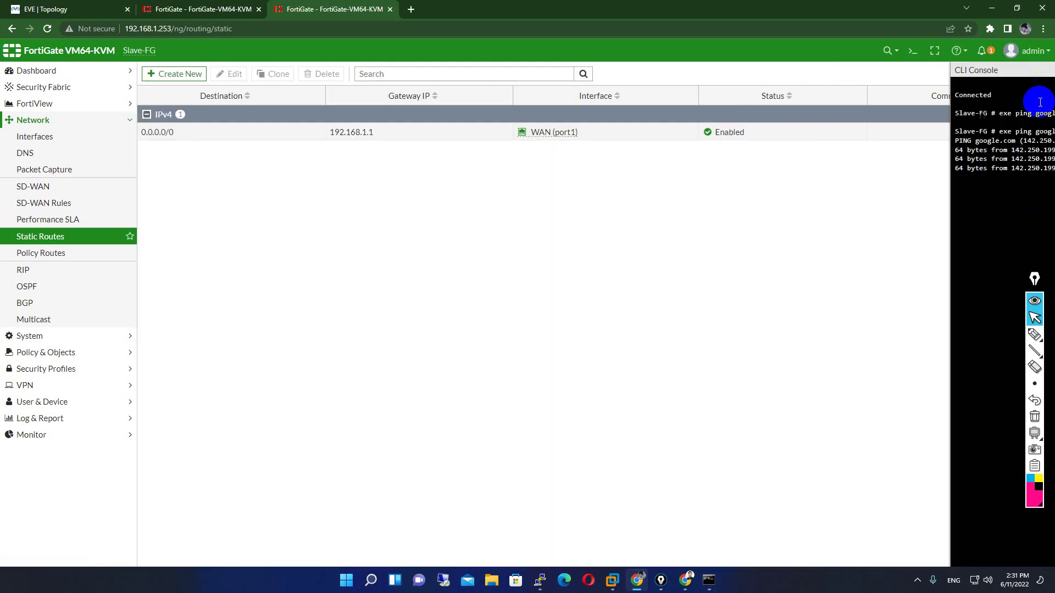
- Enable FMG-Access on Slave-FG's WAN (port1) interface, accepting the in-use interface warning
left_click(34, 137)
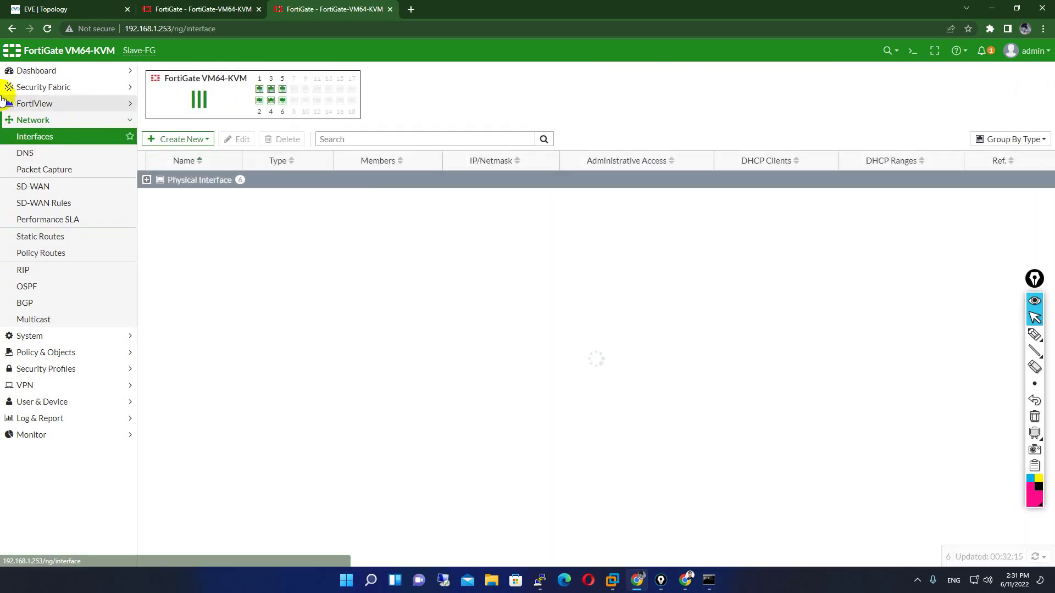
left_click(147, 180)
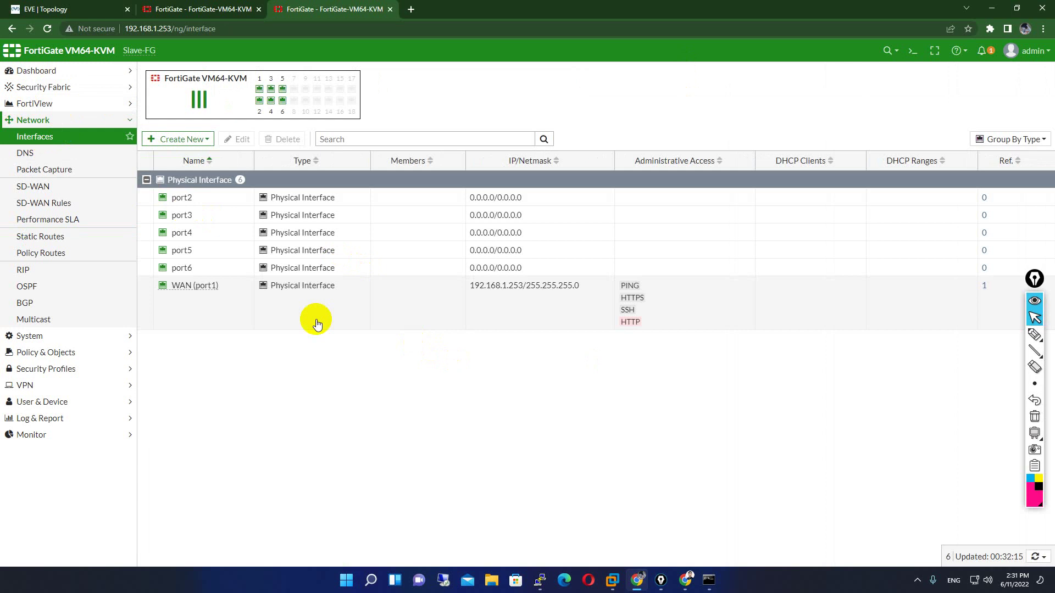
left_click(193, 294)
double_click(193, 293)
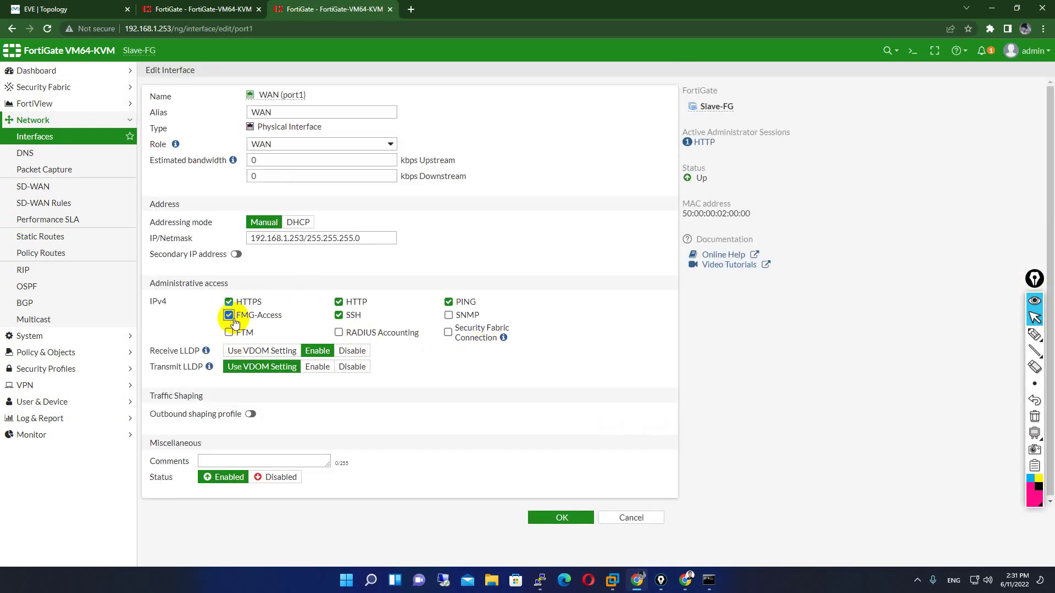
left_click(229, 316)
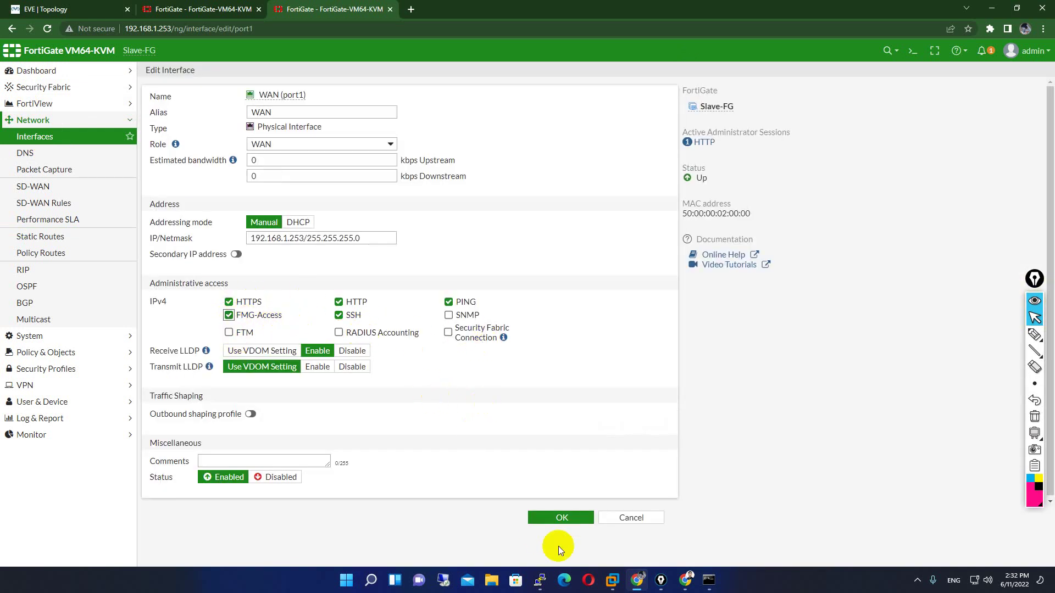
left_click(560, 517)
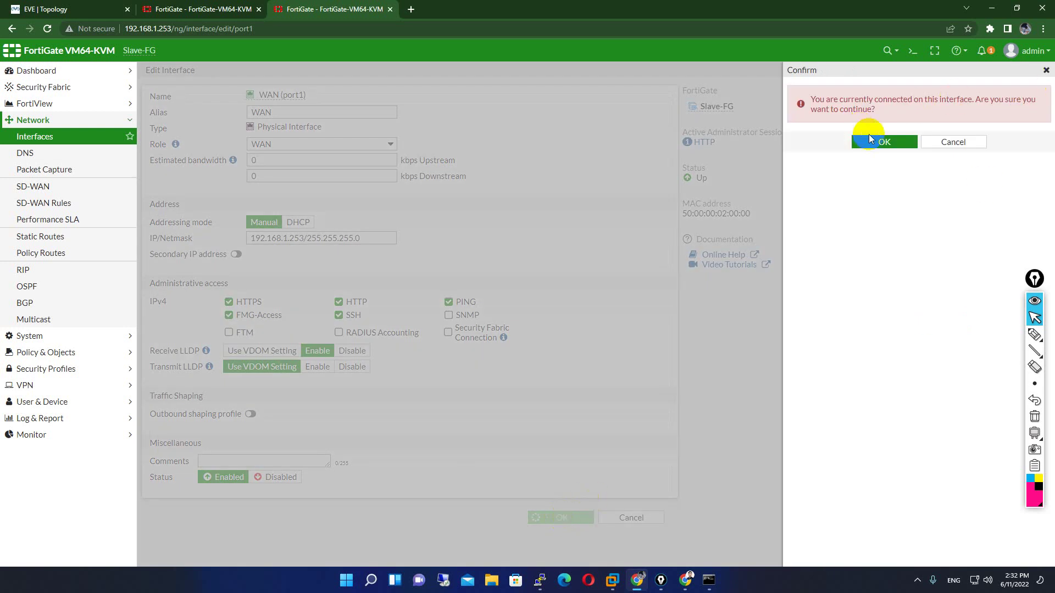
left_click(873, 141)
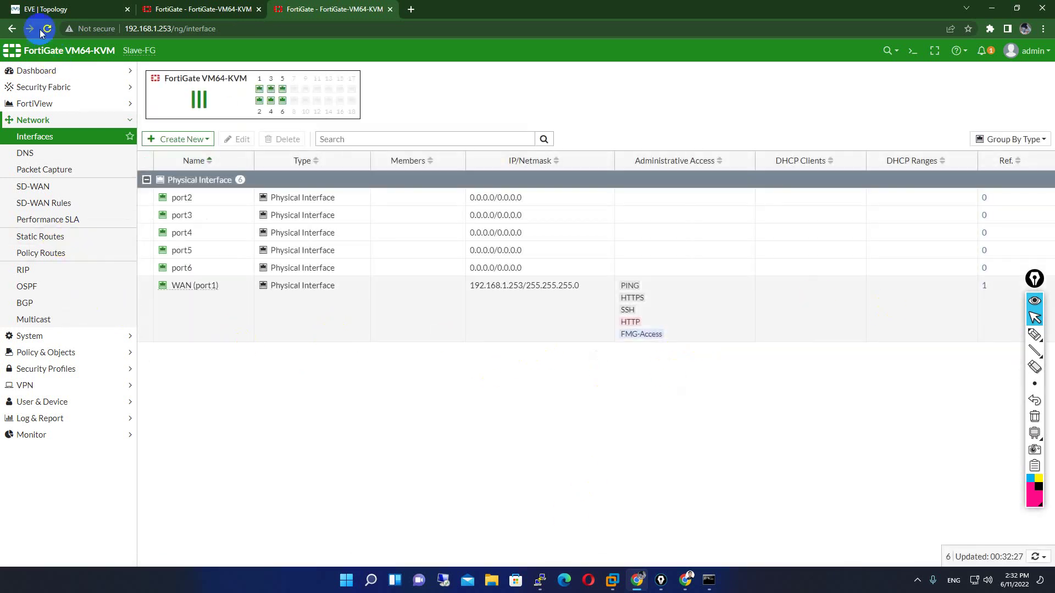
left_click_drag(267, 9, 316, 6)
- Leave the firewall pages and bring up the EVE-NG lab topology diagram
left_click(220, 9)
left_click(330, 8)
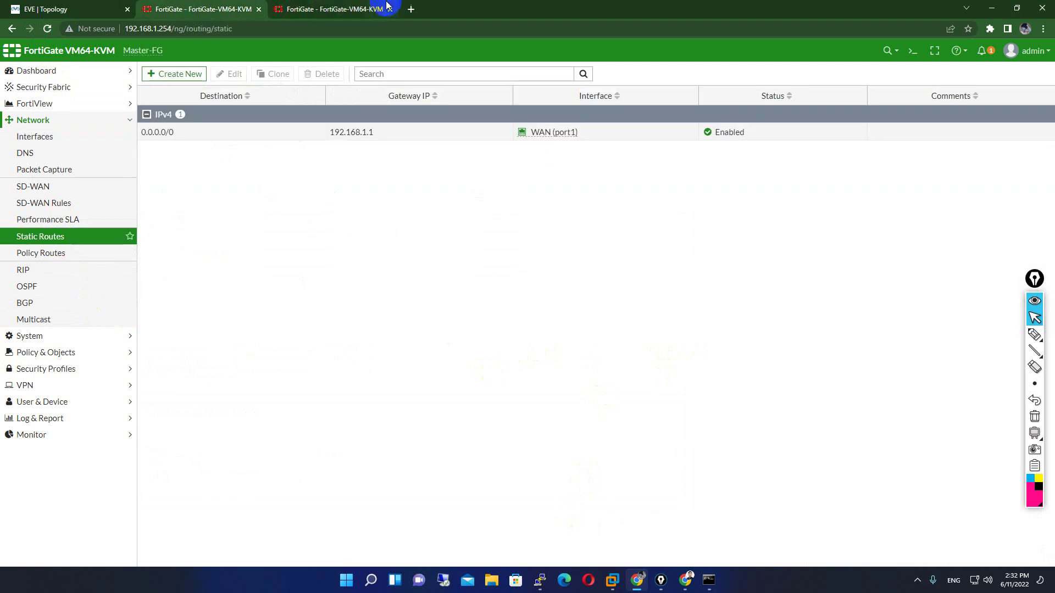
left_click(187, 9)
left_click(330, 8)
left_click(67, 7)
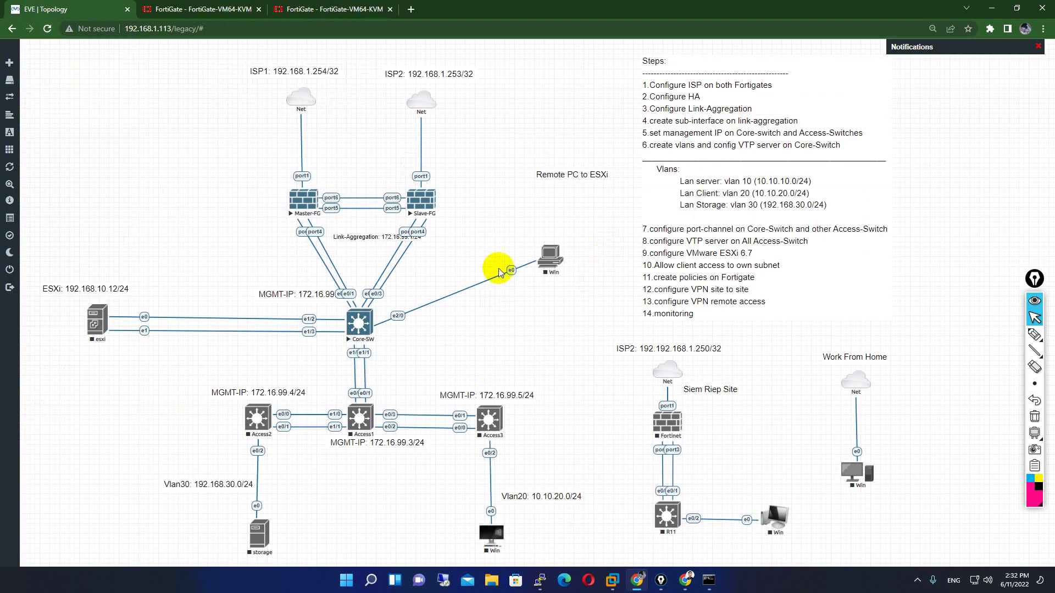
- Tick off step 1 and circle the port5/port6 firewall links, then erase the annotations
left_click(1039, 335)
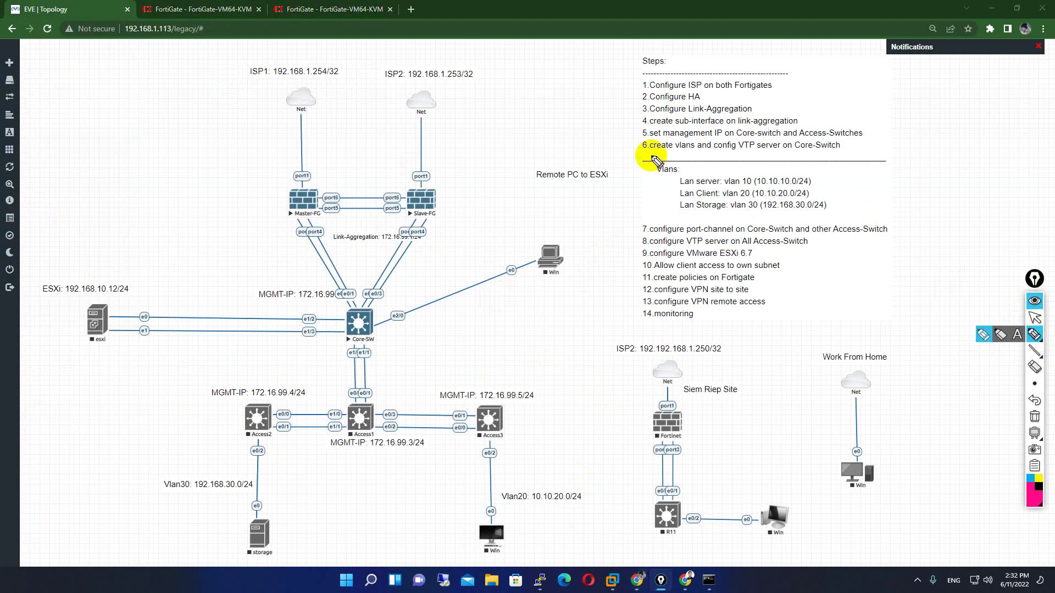
mouse_move(632, 88)
left_mouse_down()
mouse_move(644, 72)
mouse_move(631, 104)
mouse_move(639, 90)
left_mouse_up()
mouse_move(325, 213)
left_mouse_down()
mouse_move(326, 190)
mouse_move(344, 193)
mouse_move(333, 215)
mouse_move(405, 199)
mouse_move(397, 217)
left_mouse_up()
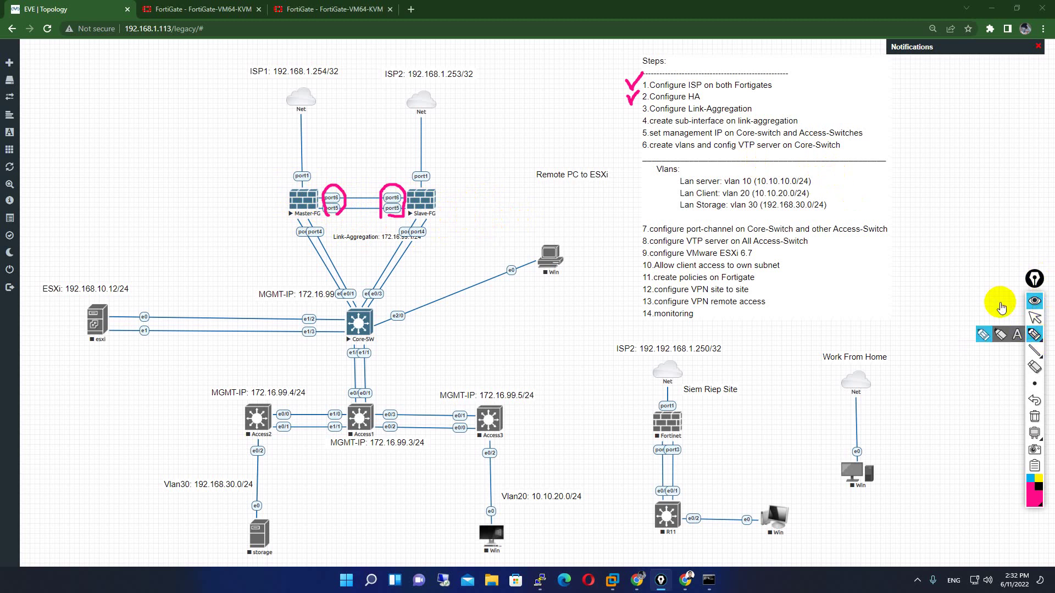
left_click(1035, 417)
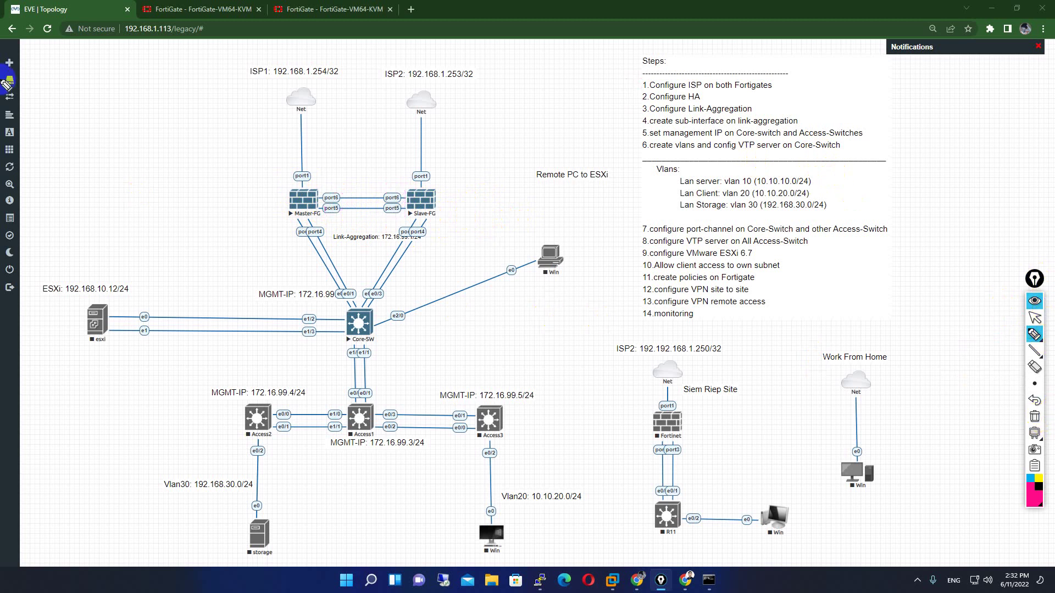
left_click(1035, 317)
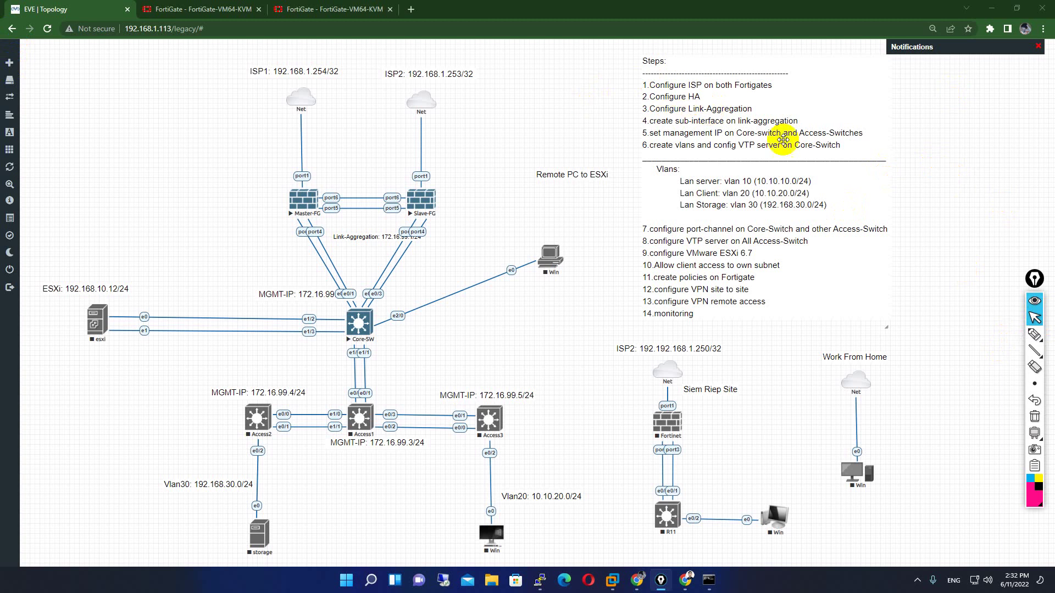
left_click(188, 6)
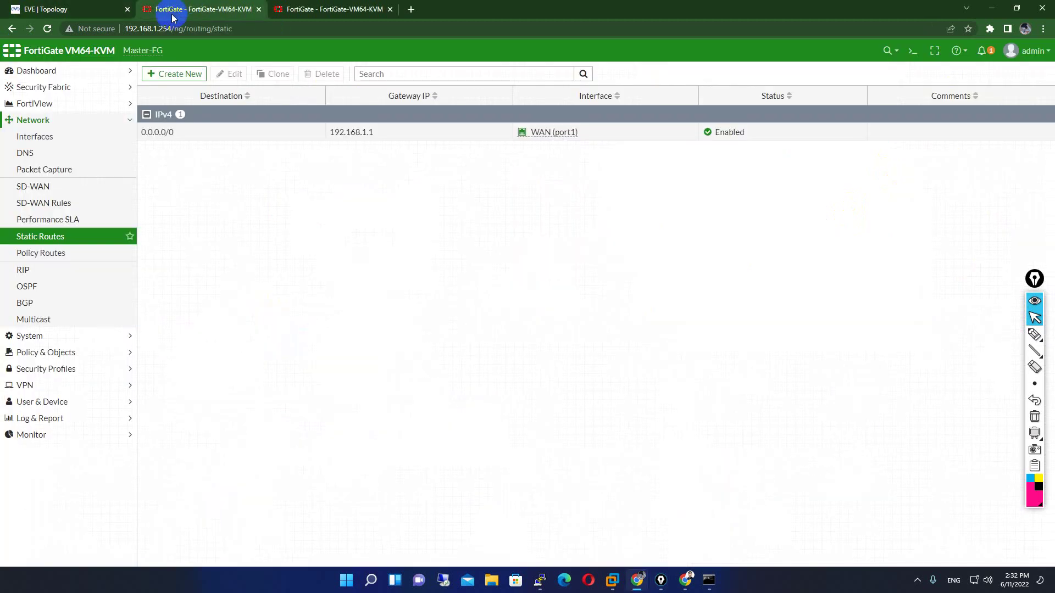
- Look at Master-FG's High Availability page and leave it unchanged
left_click(33, 119)
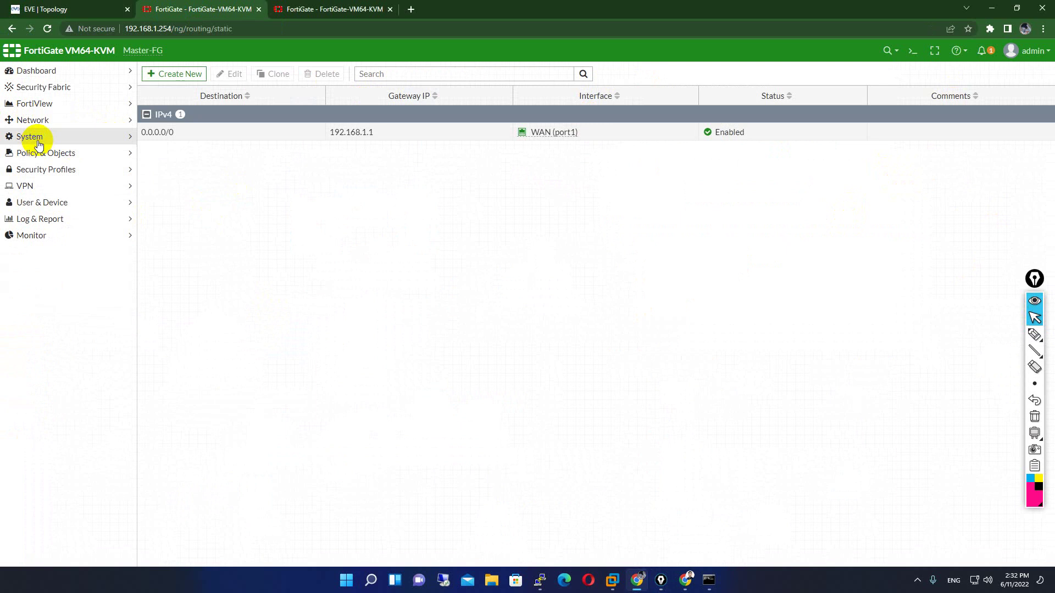
left_click(39, 144)
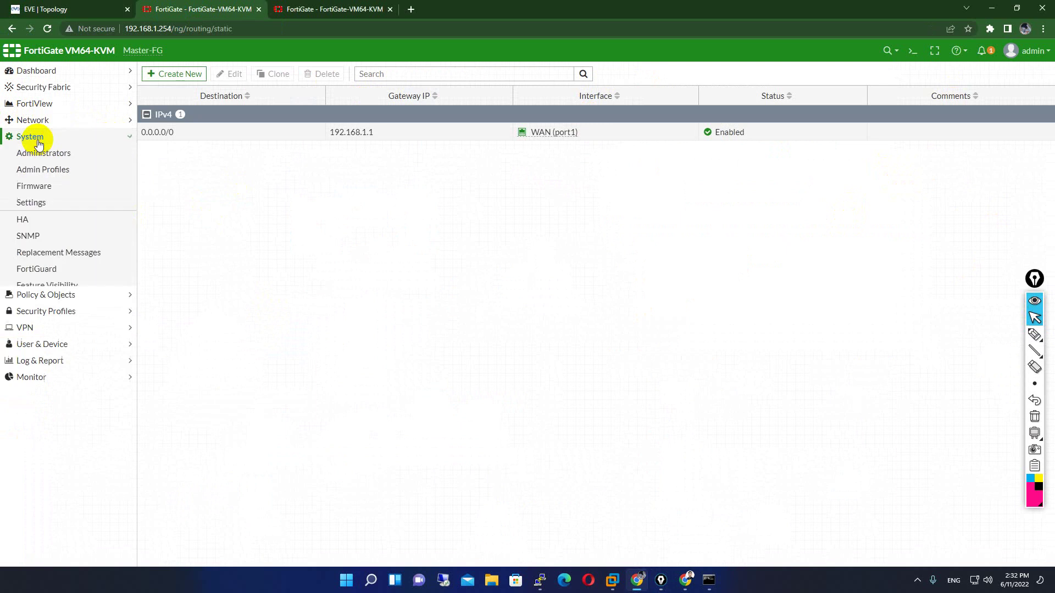
left_click(25, 220)
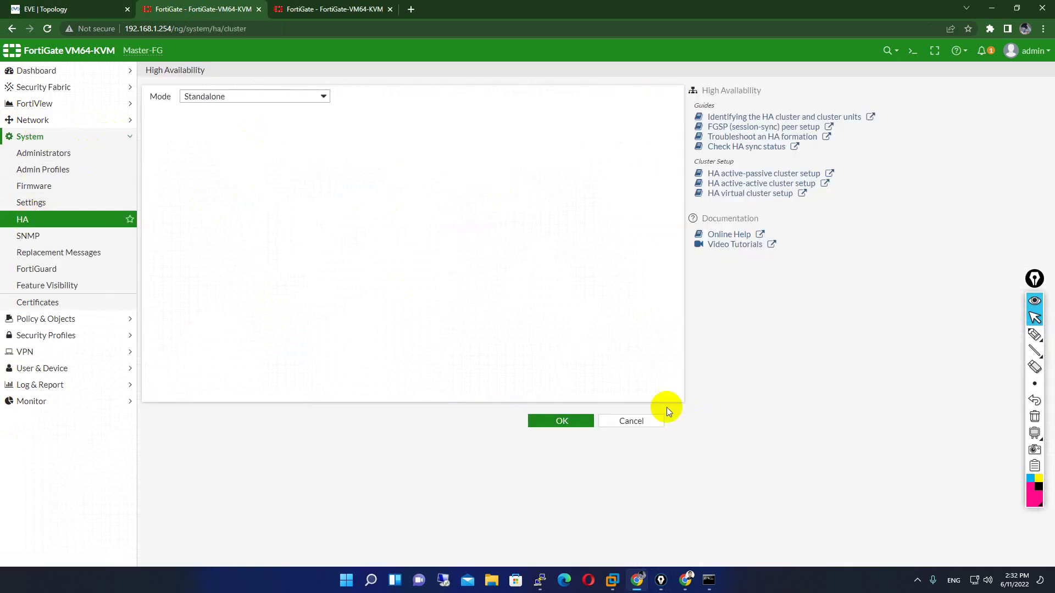
left_click(649, 423)
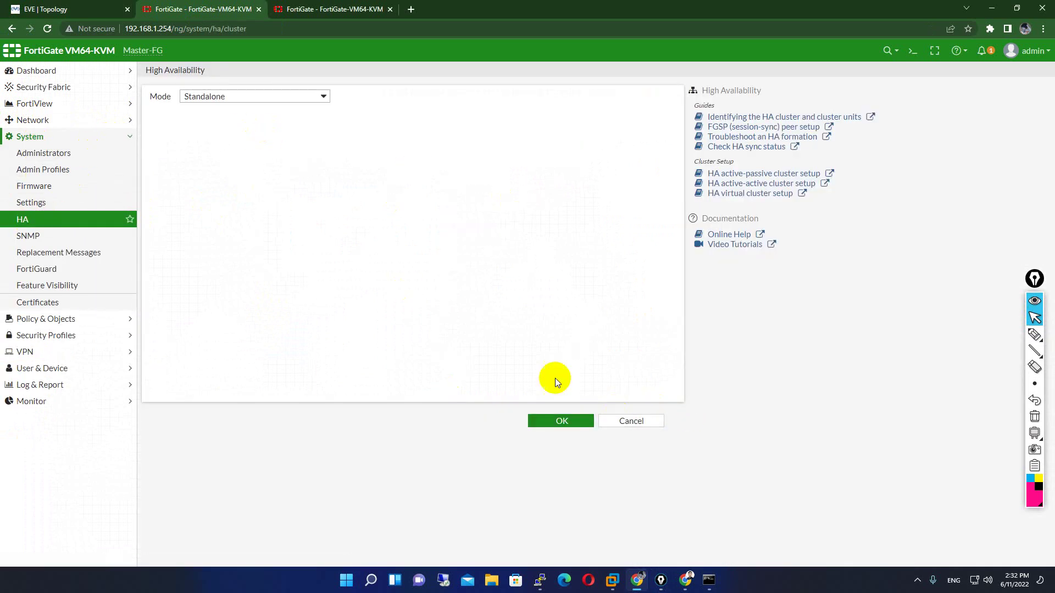
- Set Master-FG's time zone to (GMT+7:00) Bangkok, Hanoi, Jakarta and apply
left_click(34, 202)
left_click(374, 160)
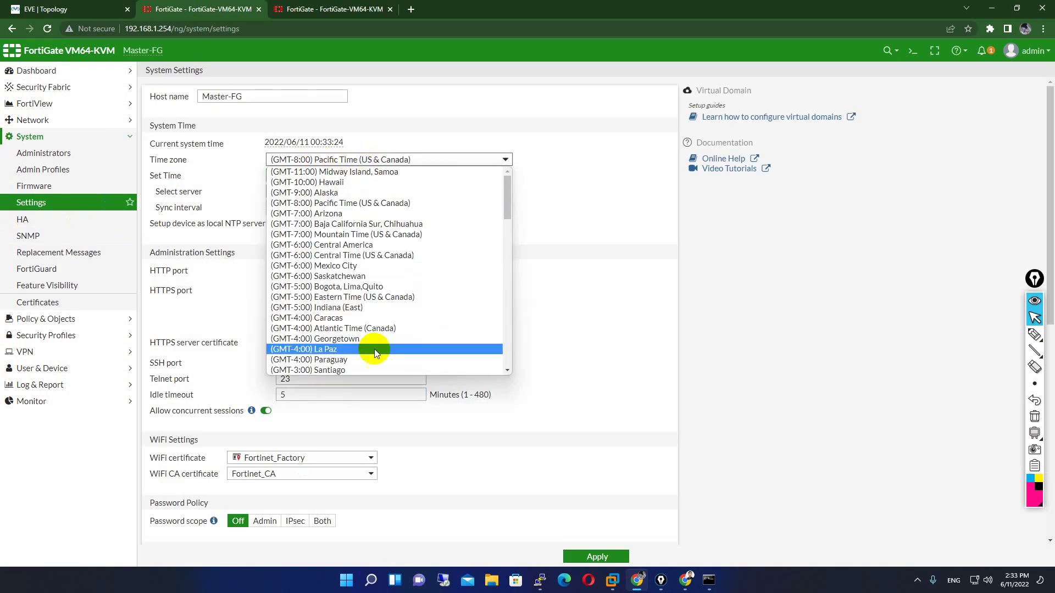
scroll(385, 300, "down", 4)
scroll(386, 300, "down", 4)
scroll(440, 329, "down", 4)
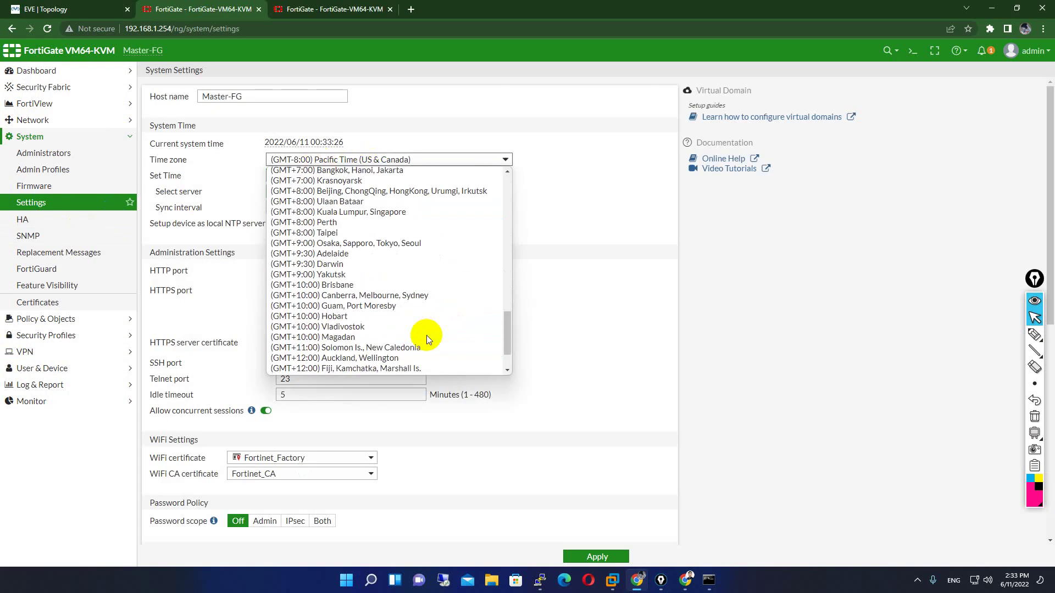
left_click(363, 172)
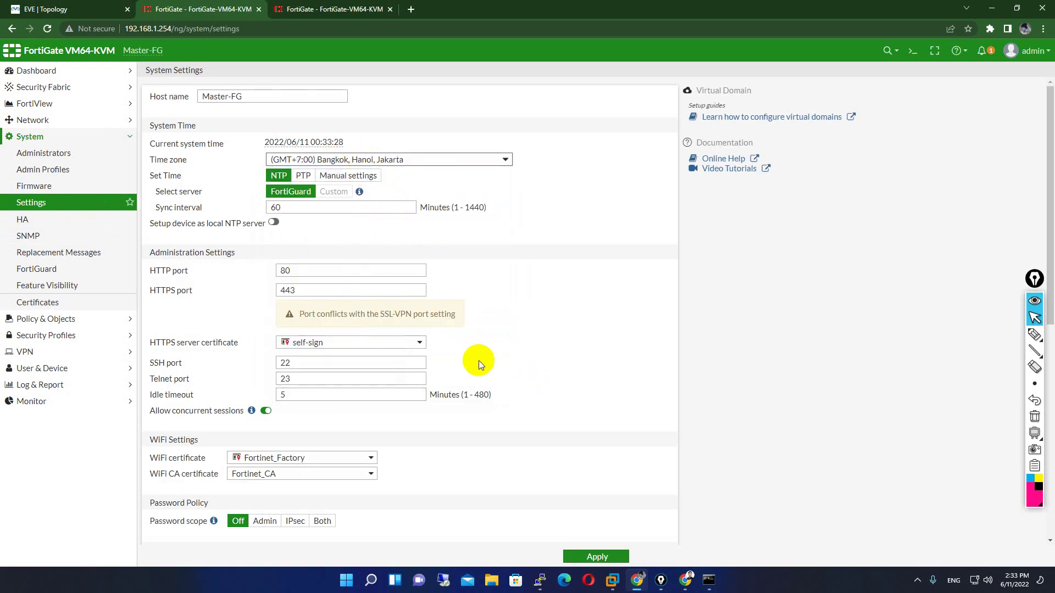
left_click(598, 557)
- In Slave-FG's System > Settings, select (GMT+7:00) Bangkok, Hanoi, Jakarta and apply
left_click(363, 10)
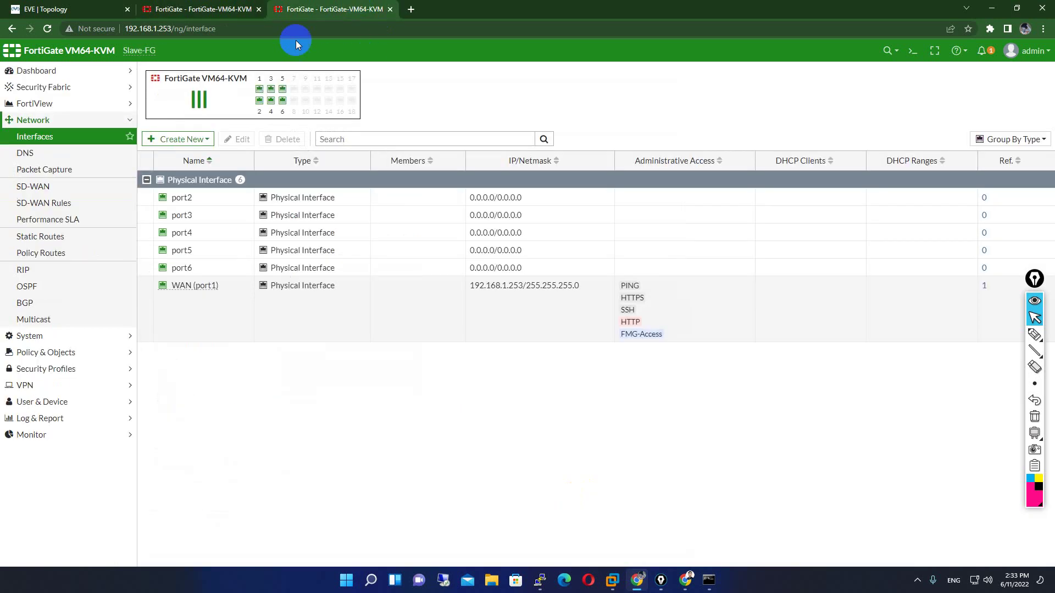
left_click(33, 336)
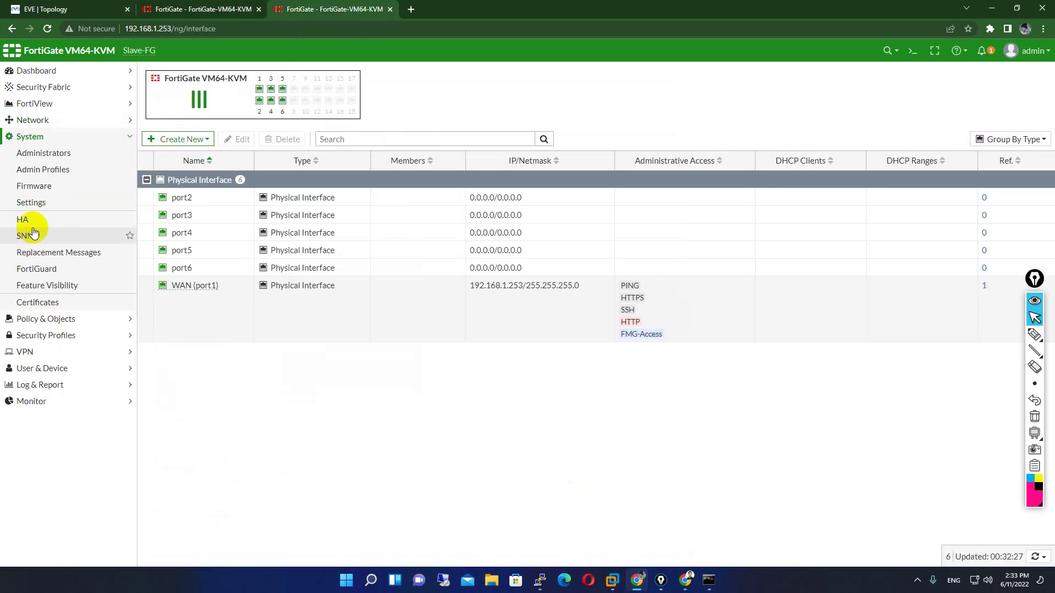
left_click(33, 202)
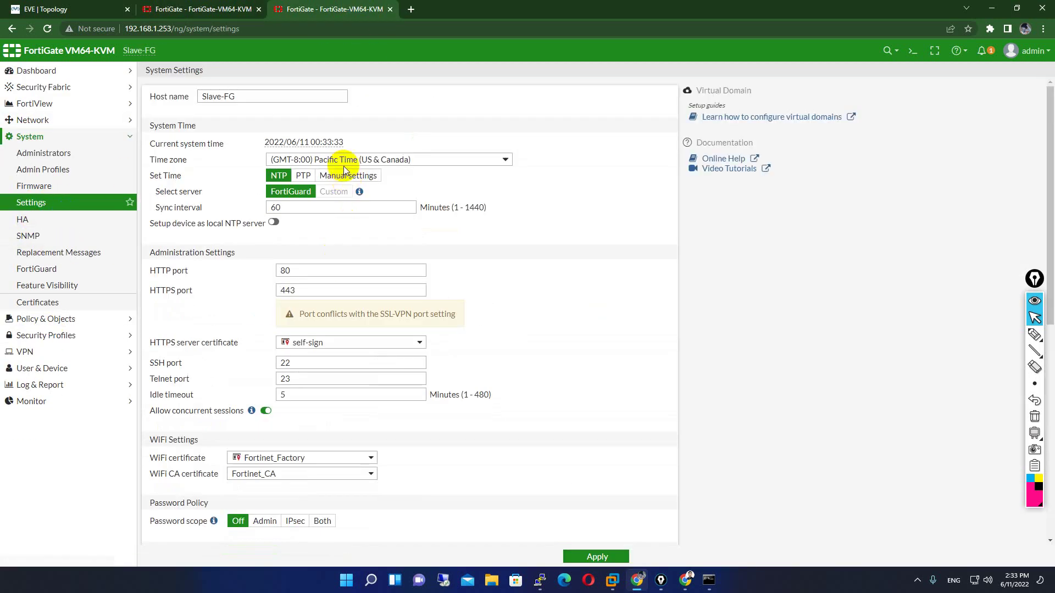
left_click(344, 160)
scroll(397, 301, "down", 4)
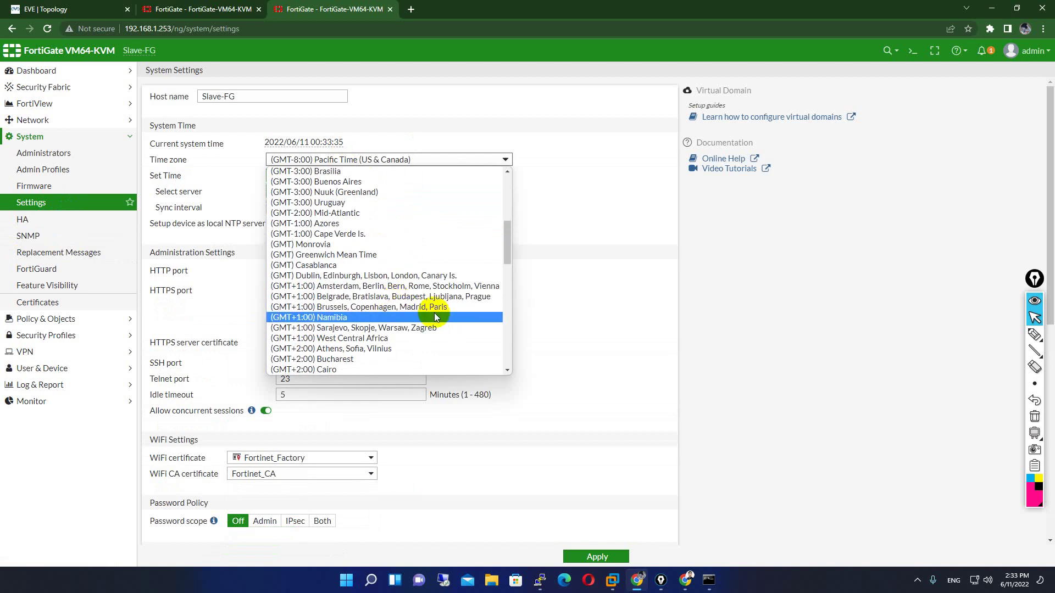
scroll(443, 329, "down", 4)
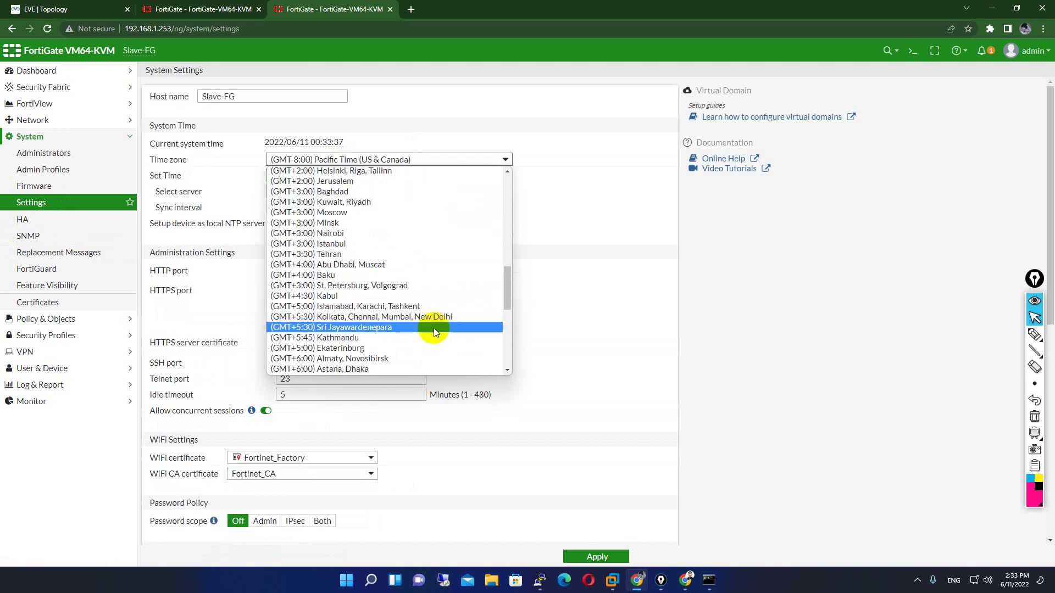
scroll(424, 321, "down", 3)
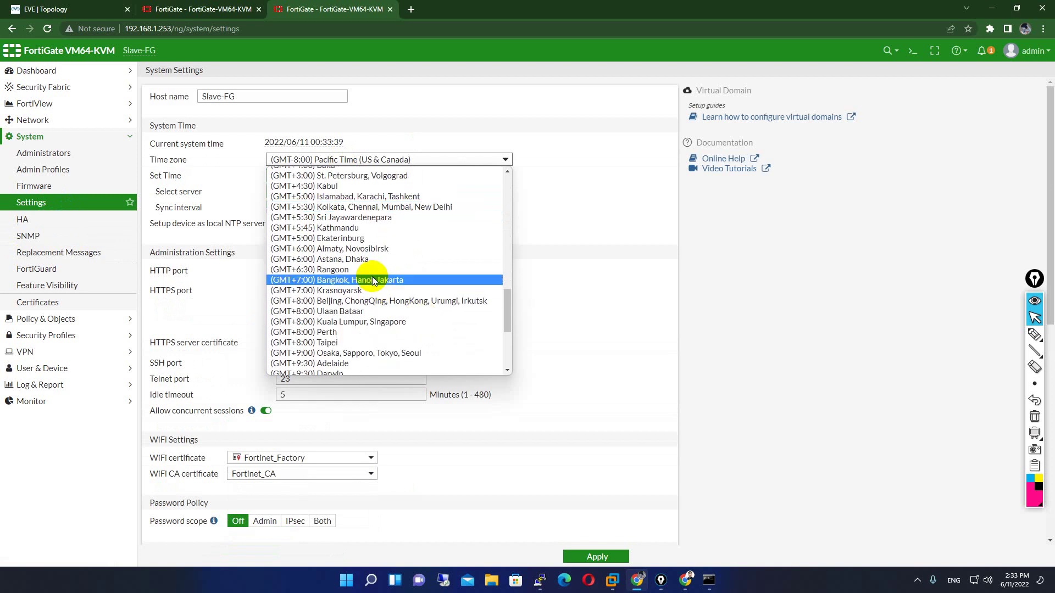
left_click(372, 276)
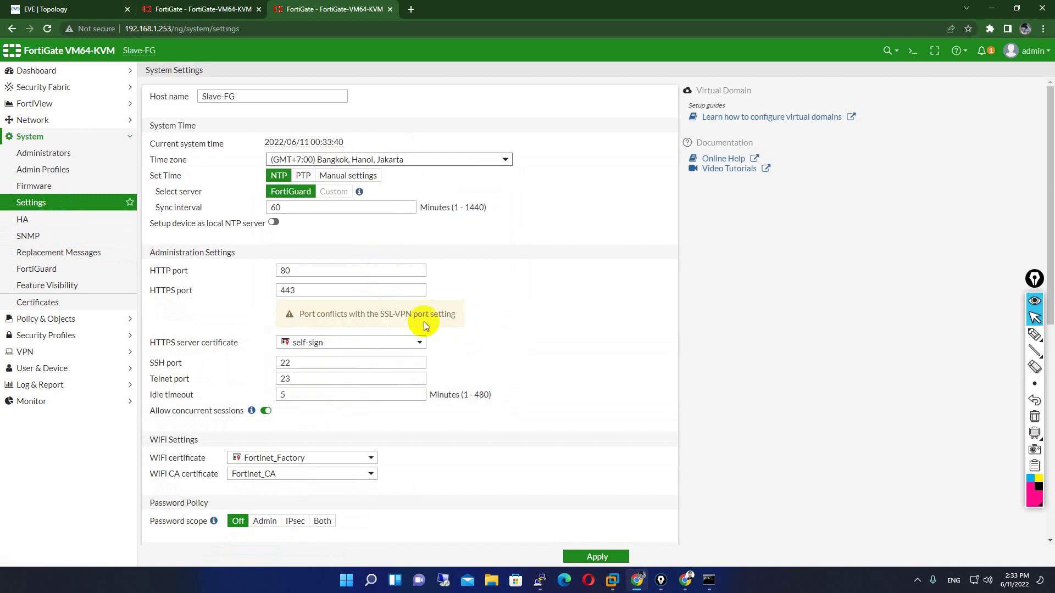
left_click(589, 555)
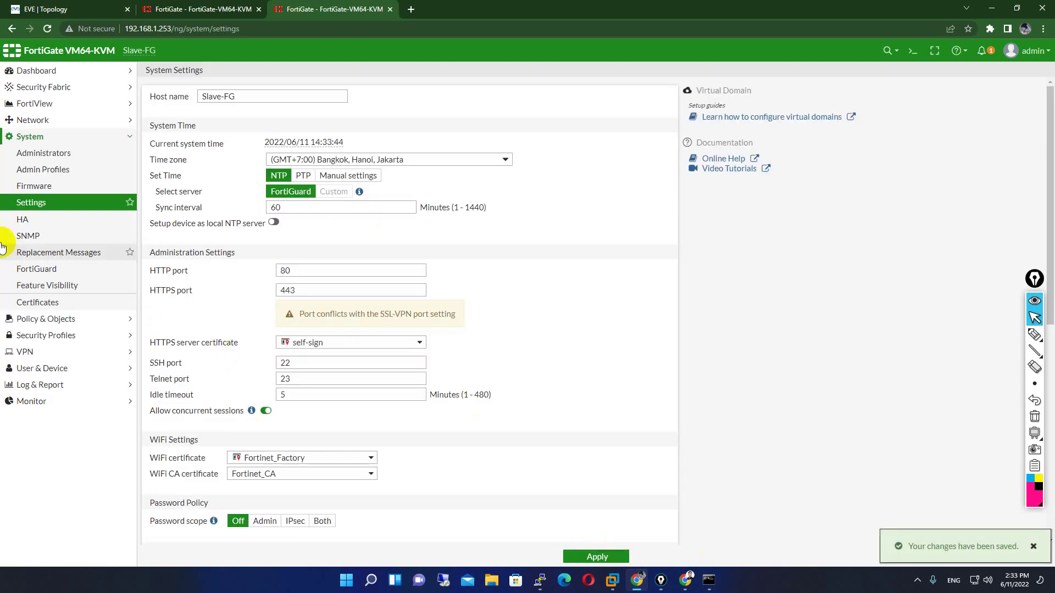
- Inspect Slave-FG's HA mode options, leaving it in Standalone
left_click(28, 220)
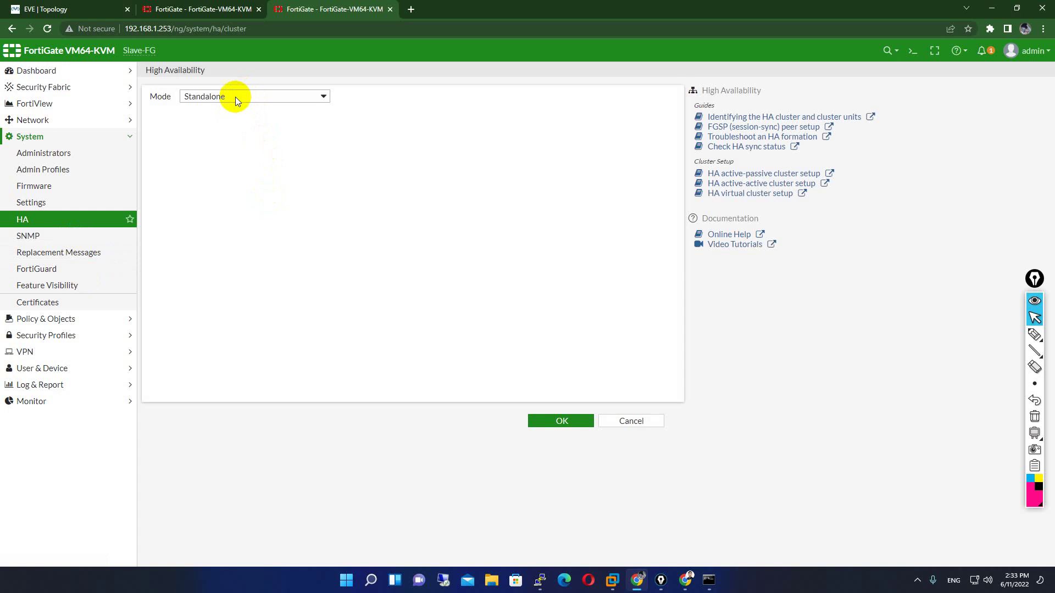
left_click(213, 97)
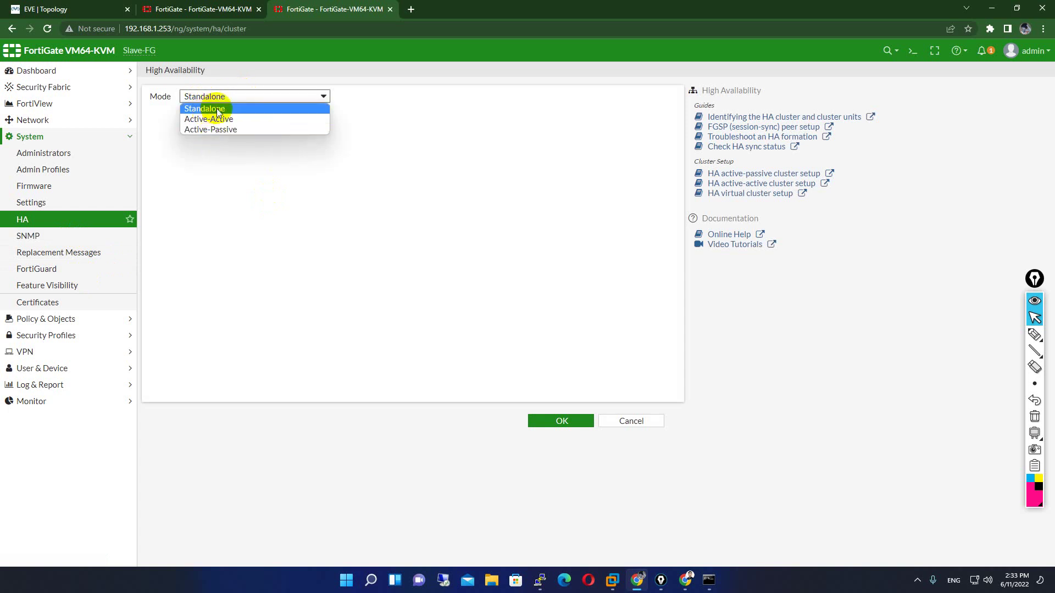
key("Up")
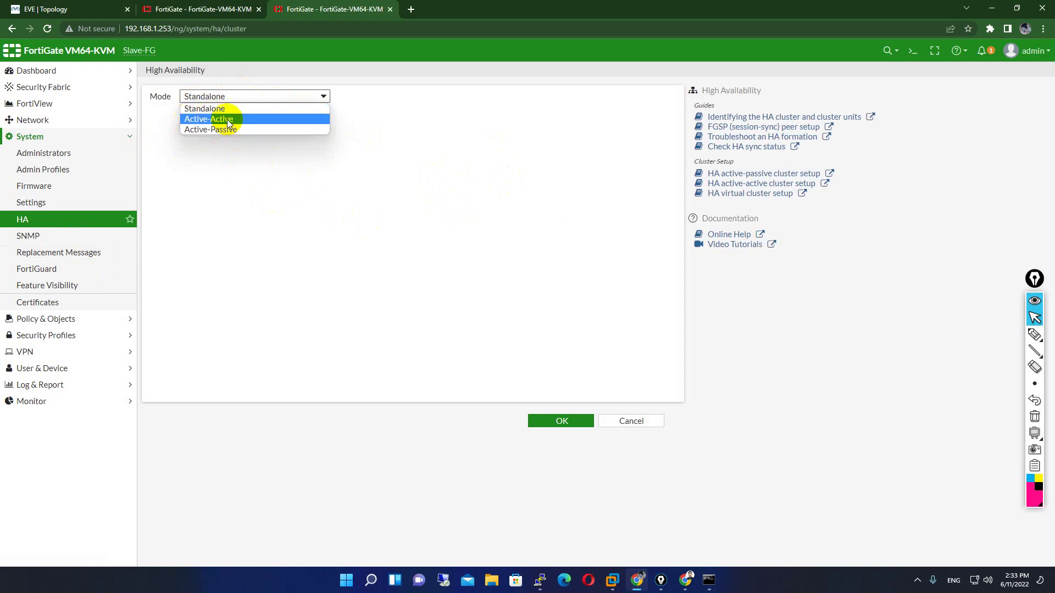
left_click(204, 8)
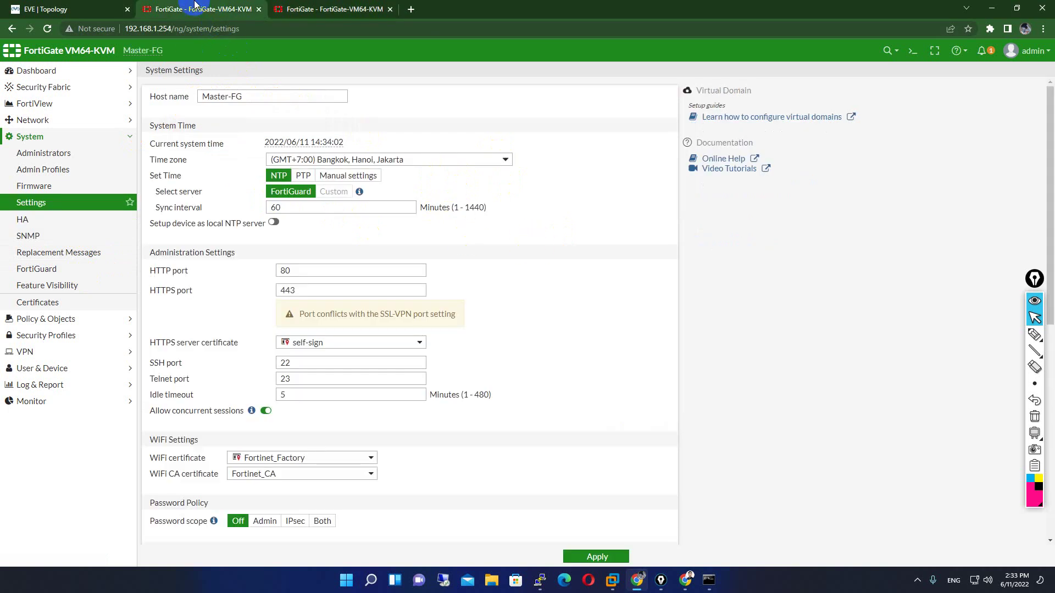
left_click(28, 8)
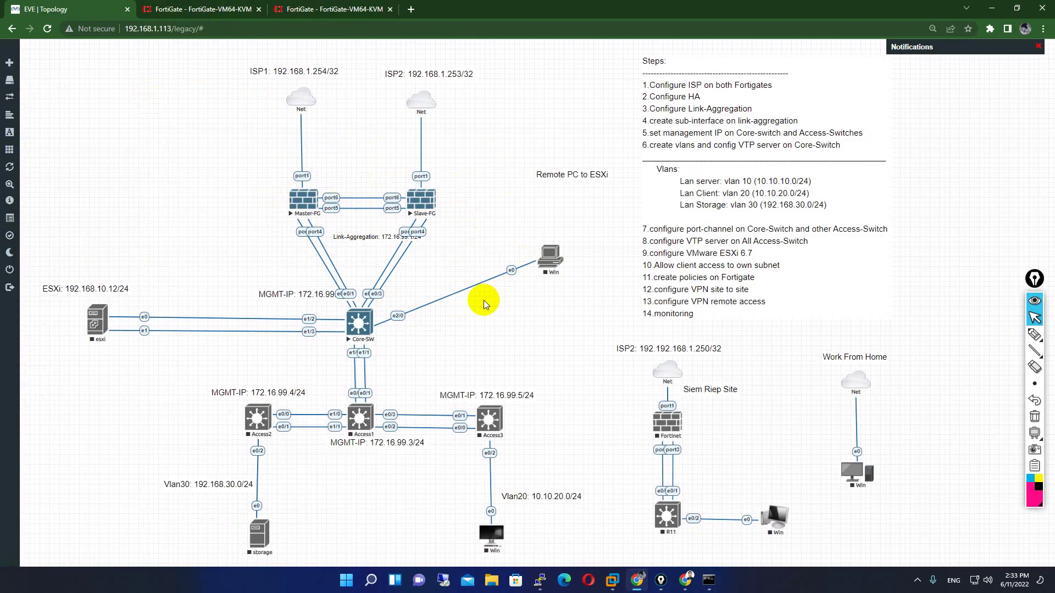
left_click(192, 11)
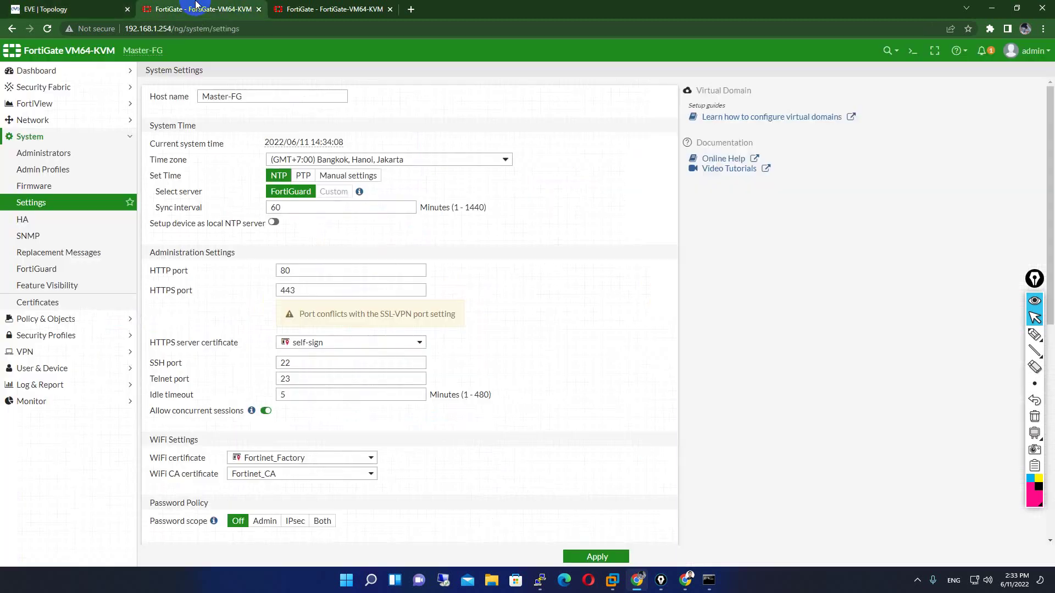
left_click(323, 7)
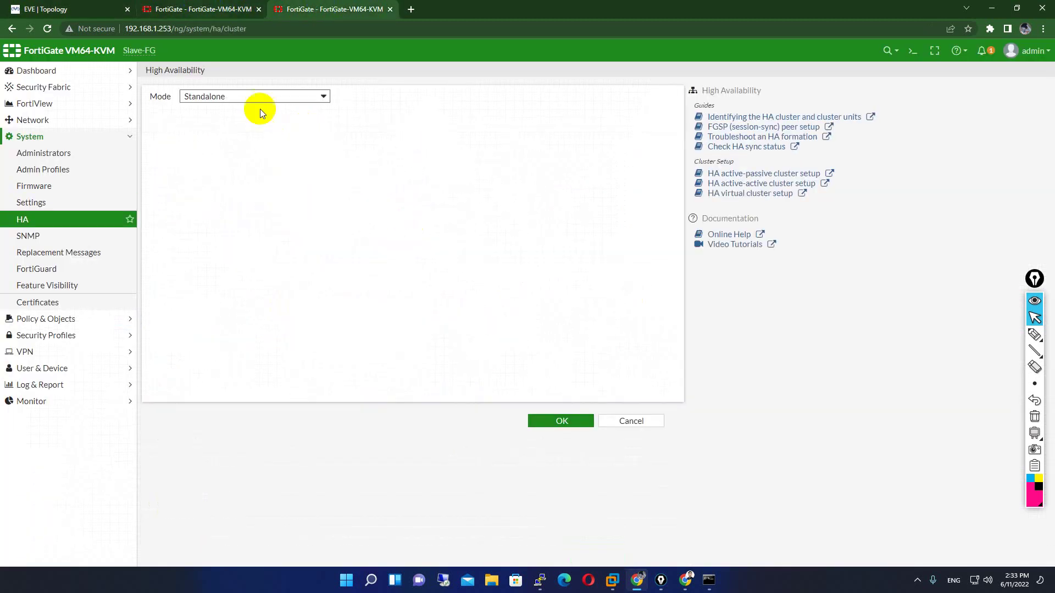
left_click(238, 96)
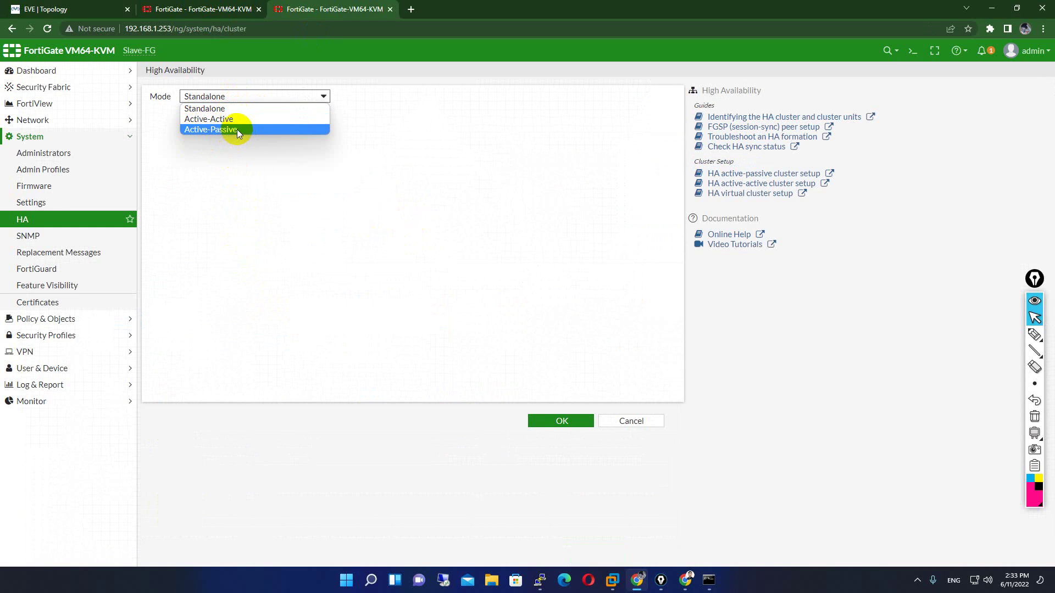
left_click(483, 170)
- Open Master-FG's System > HA page
left_click(239, 9)
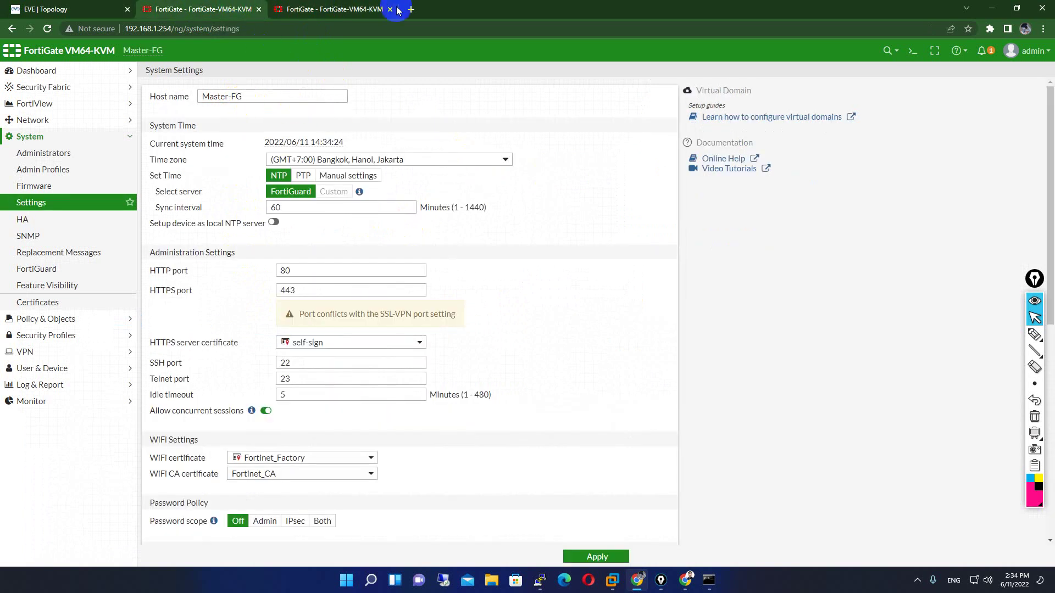
left_click(369, 9)
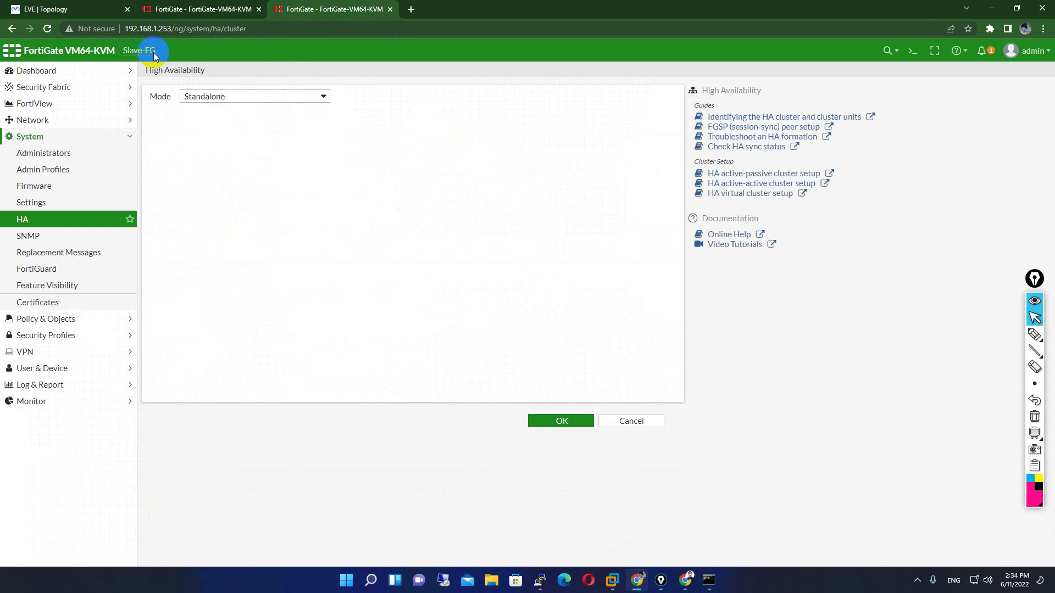
left_click(218, 6)
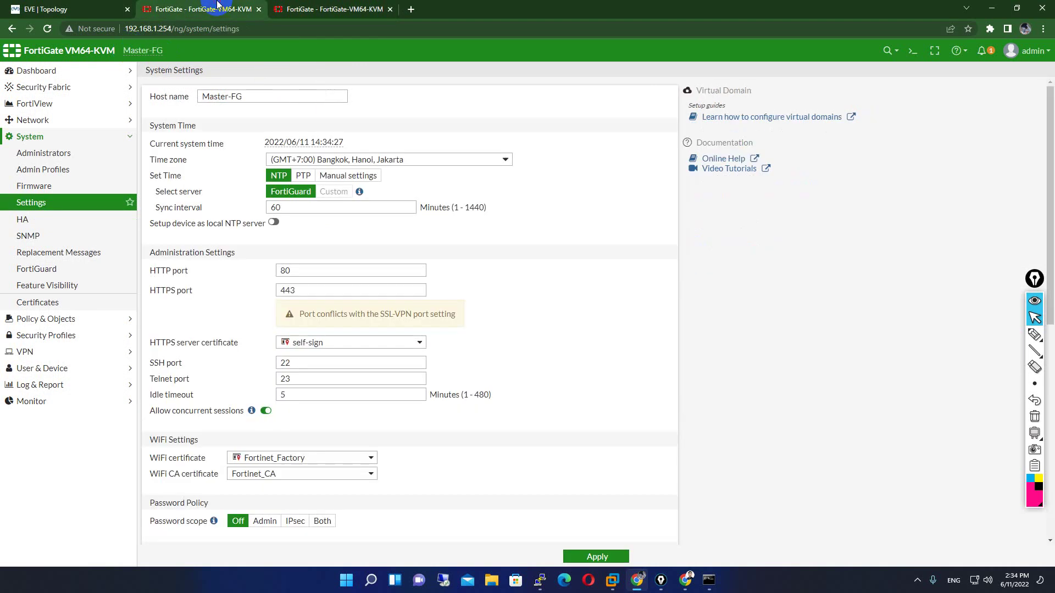
left_click(30, 220)
- Set Master-FG's HA mode to Active-Active and change device priority from 128 to 200
left_click(206, 99)
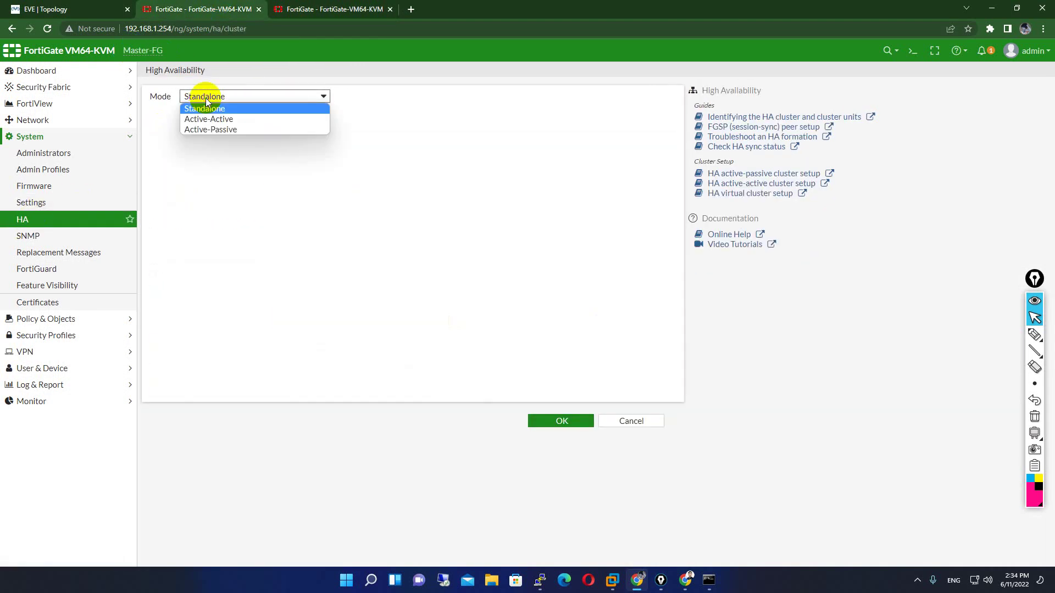
left_click(200, 119)
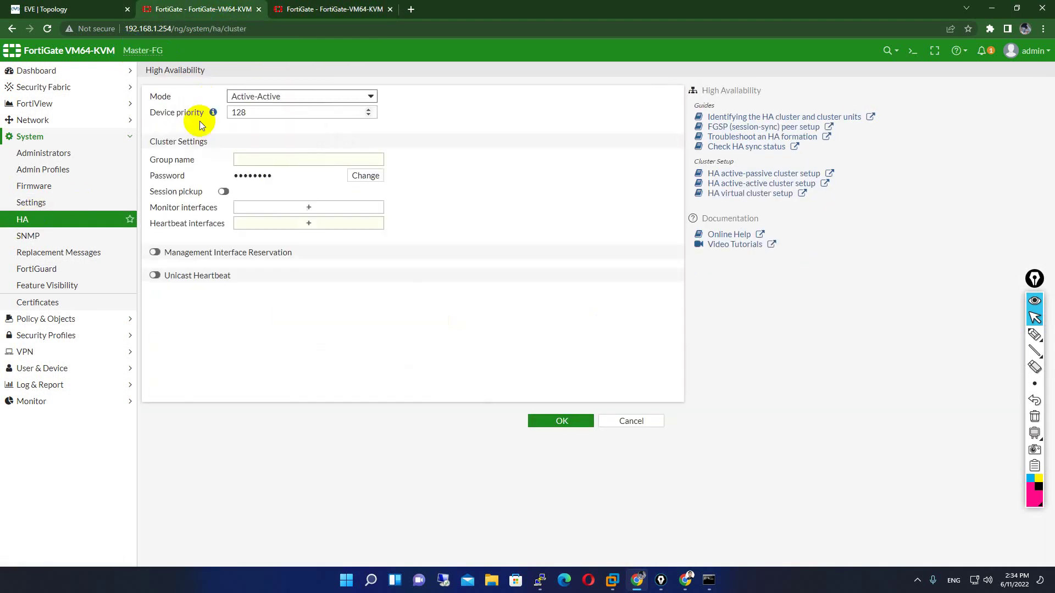
double_click(242, 113)
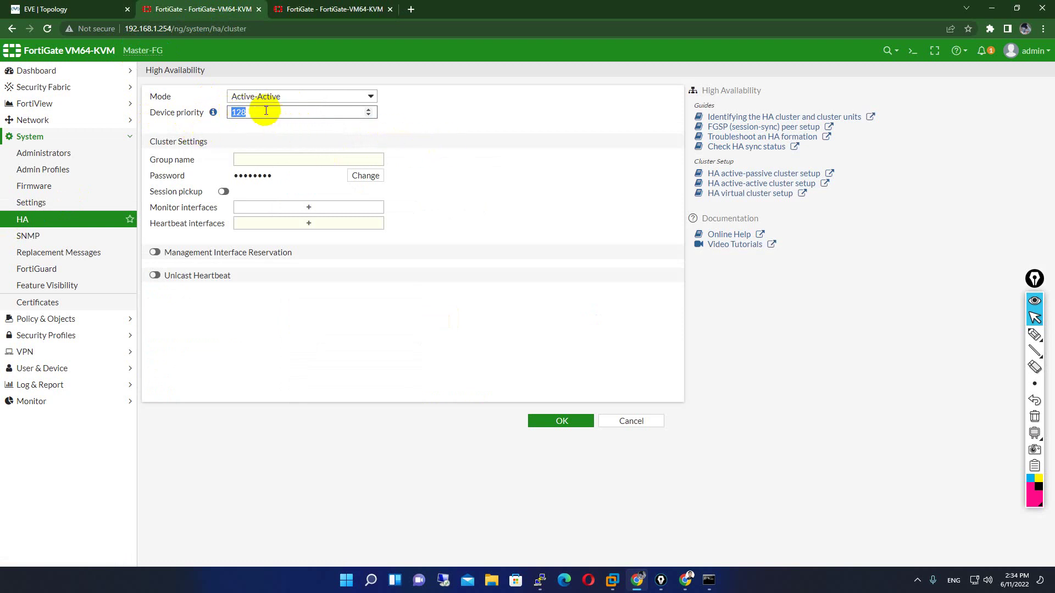
mouse_move(245, 112)
left_mouse_down()
mouse_move(235, 112)
mouse_move(259, 115)
left_mouse_up()
left_click(280, 53)
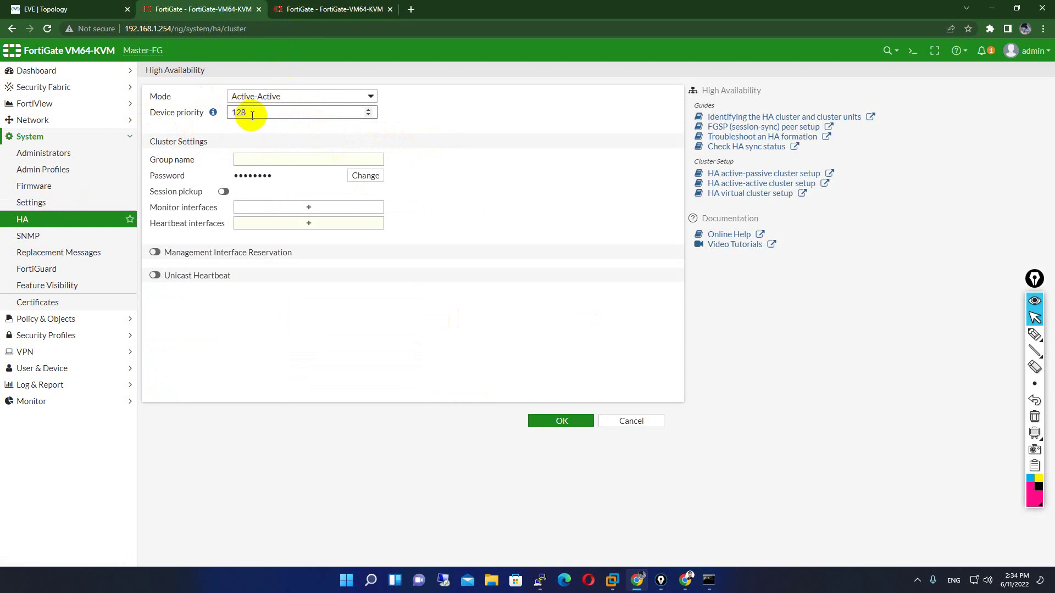
left_click(291, 9)
left_click_drag(261, 10, 277, 10)
left_click(337, 9)
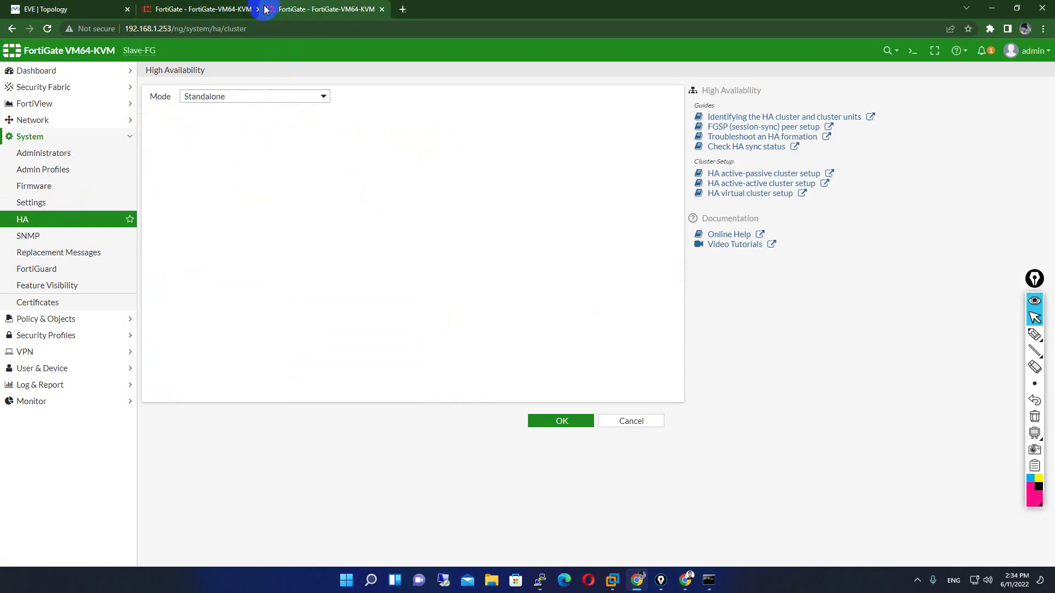
left_click(212, 9)
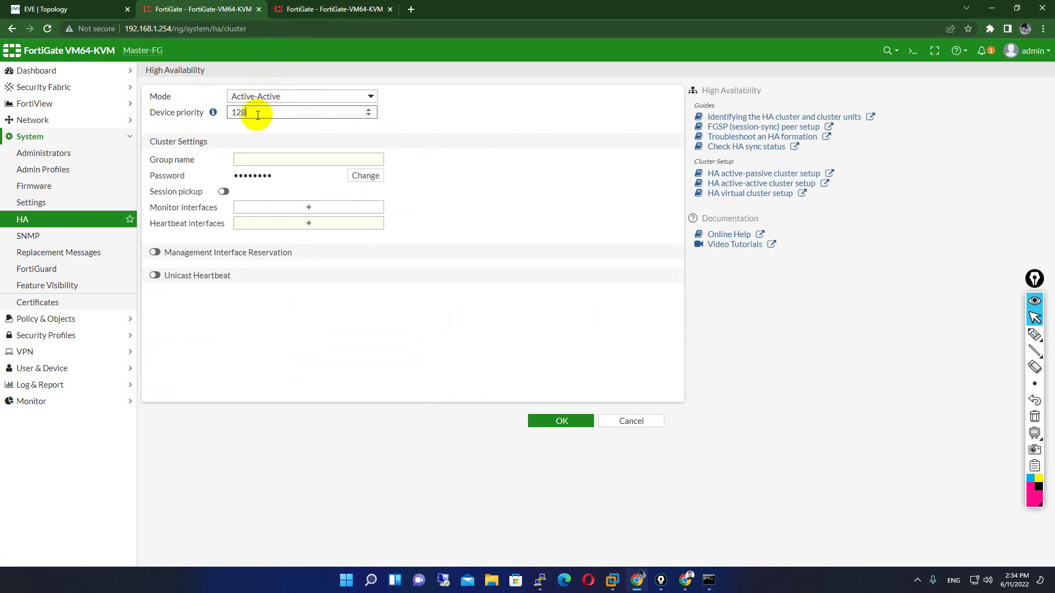
left_click_drag(264, 114, 226, 110)
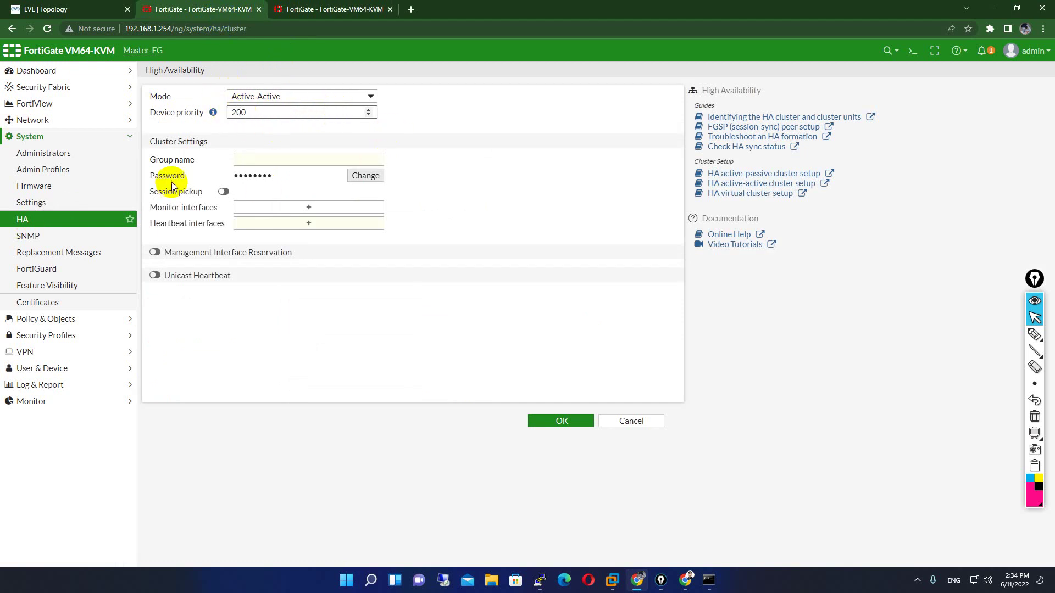
- Enter cluster group name startupit and type a new cluster password
left_click(267, 159)
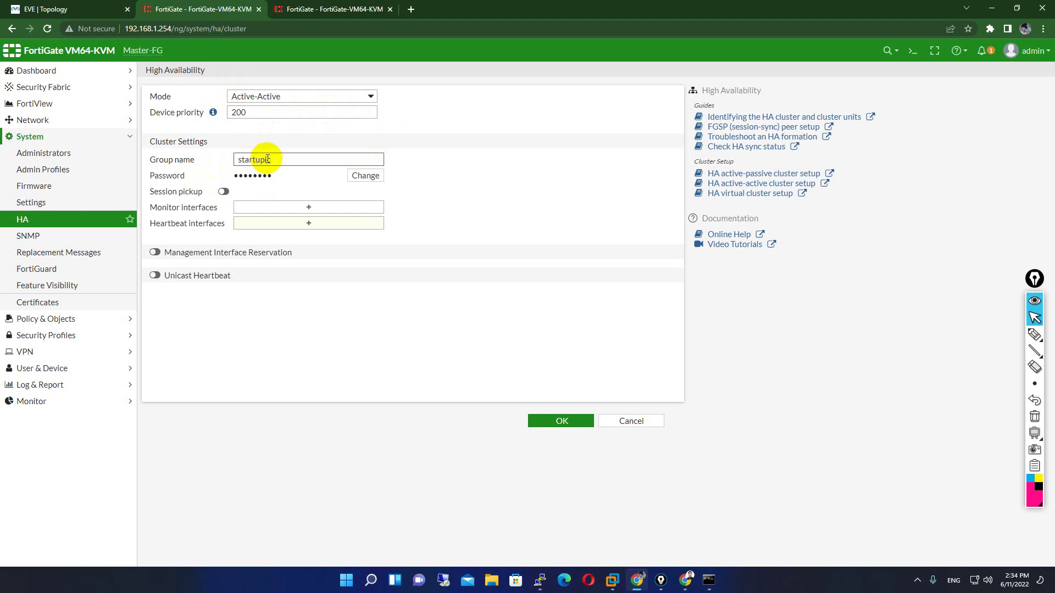
key("BackSpace")
type("t")
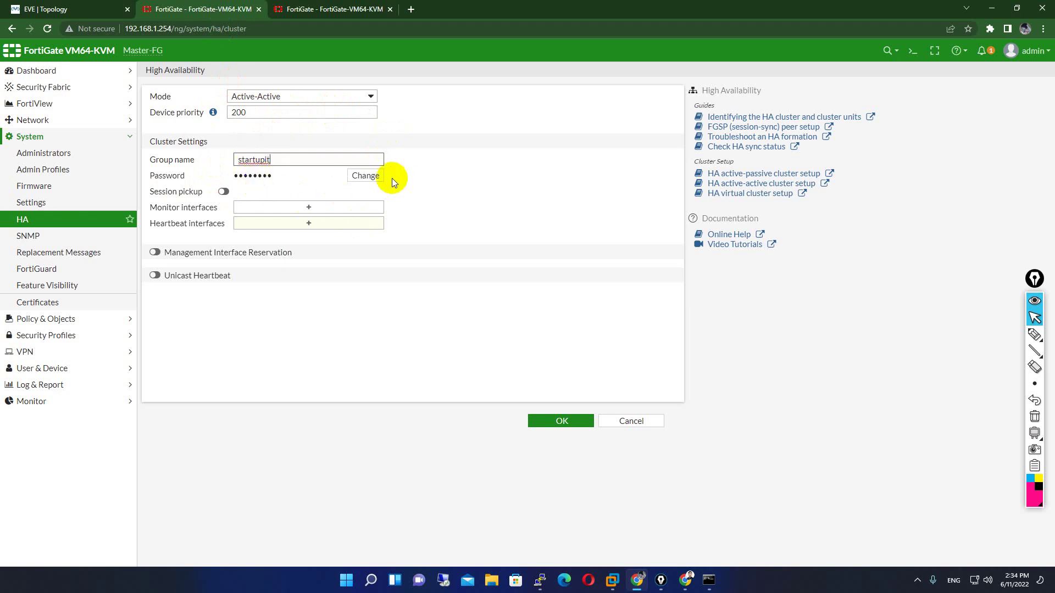
left_click(365, 175)
left_click(284, 177)
type("123")
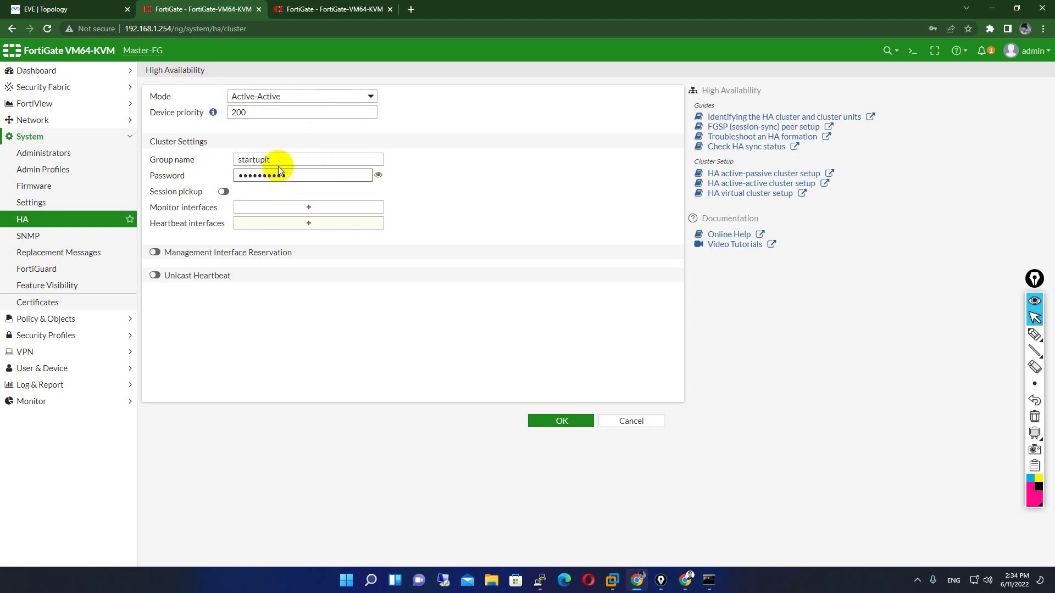
left_click_drag(279, 159, 251, 160)
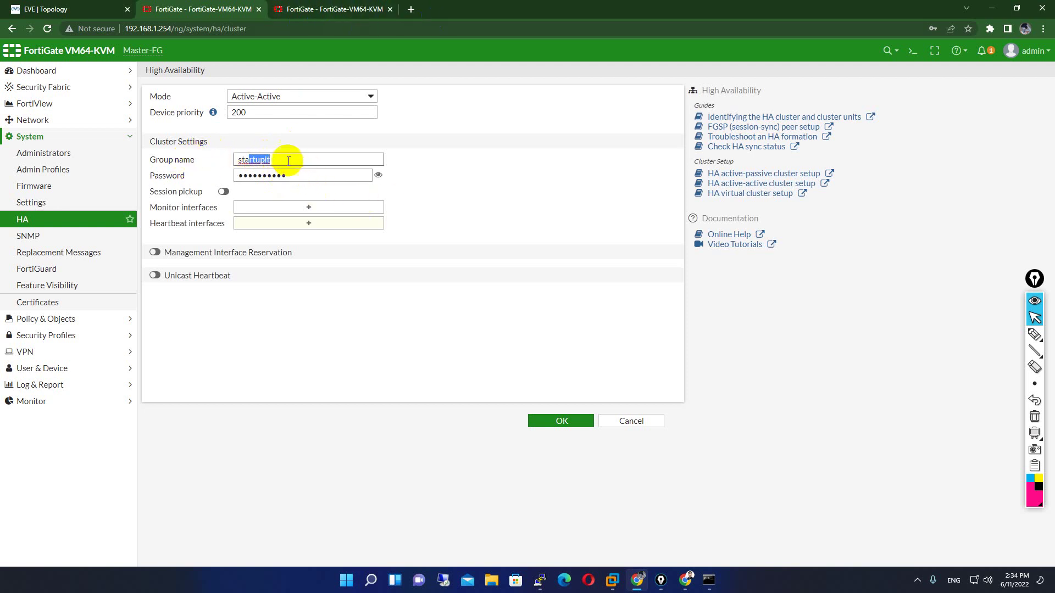
- Add port5 and port6 as Master-FG's monitored interfaces
left_click(292, 208)
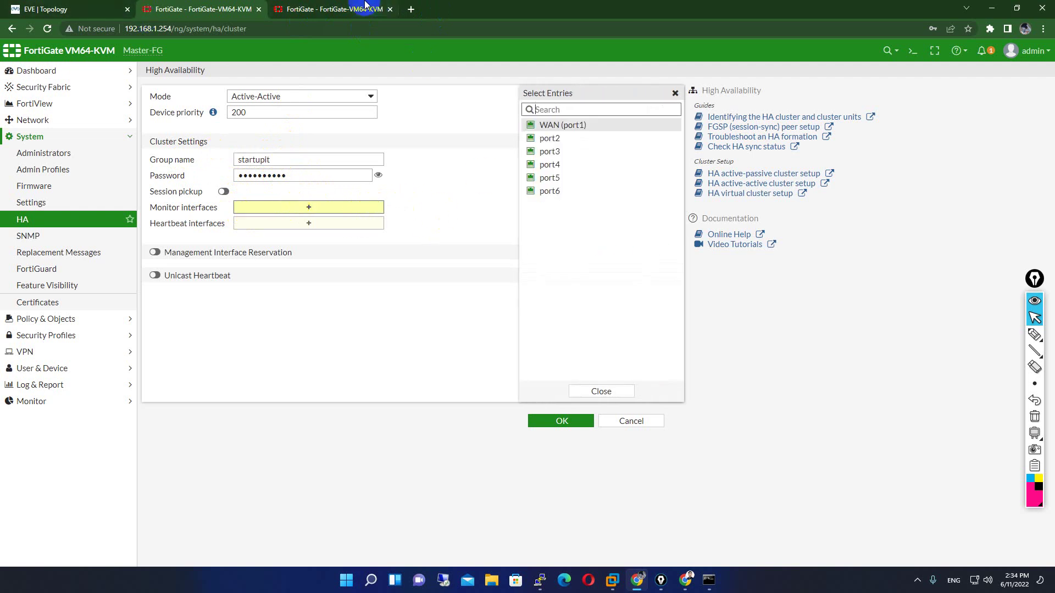
left_click(69, 4)
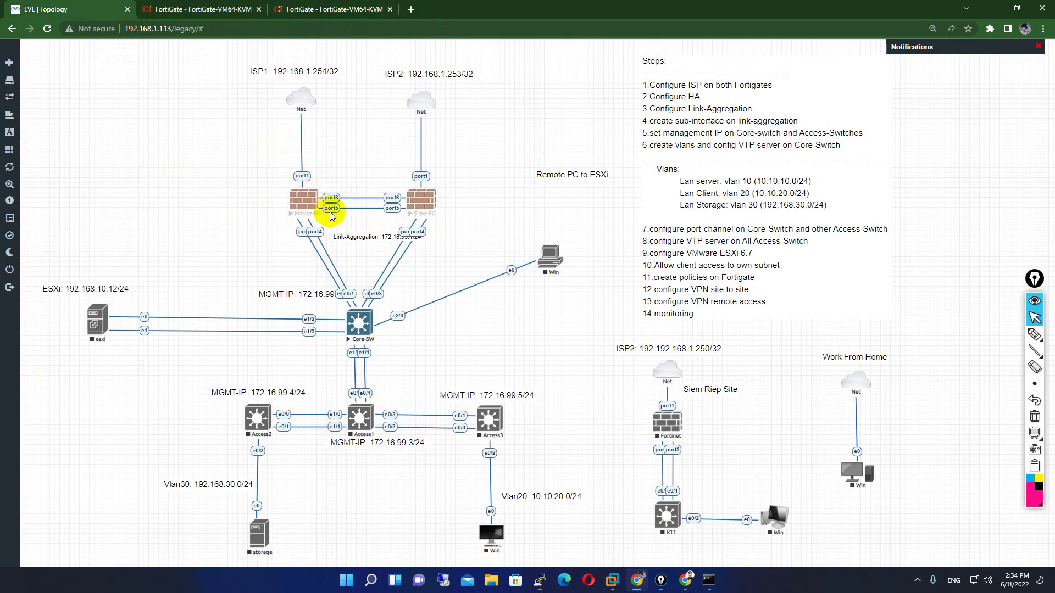
left_click(182, 9)
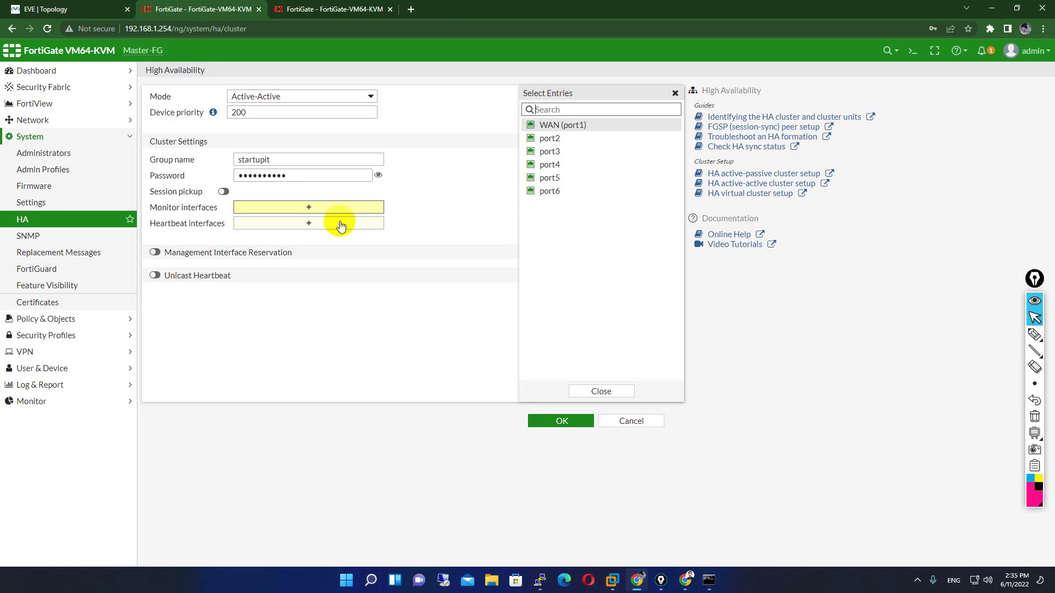
left_click(558, 179)
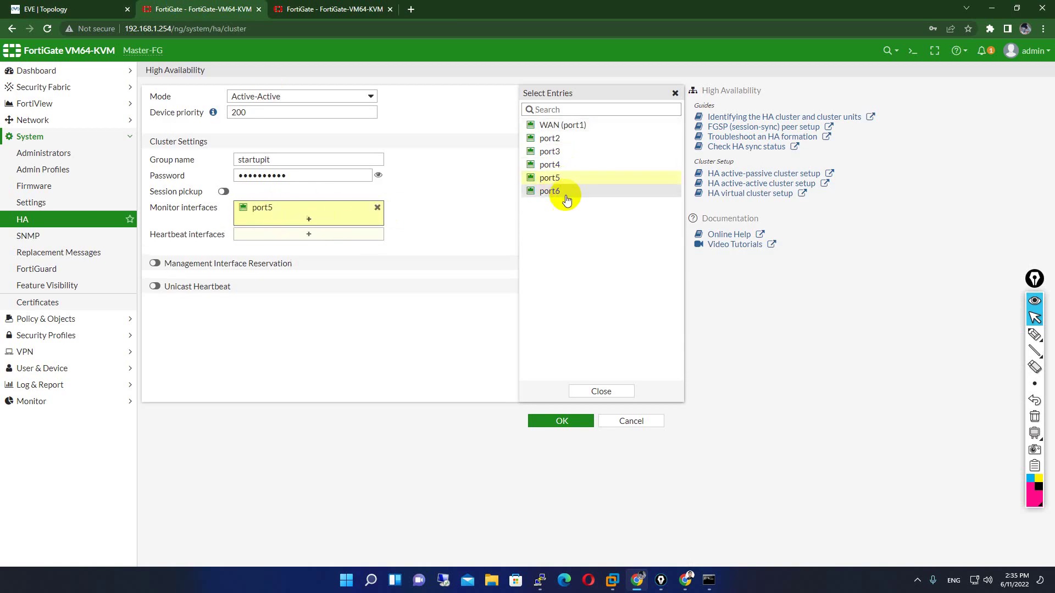
left_click(558, 191)
left_click(407, 235)
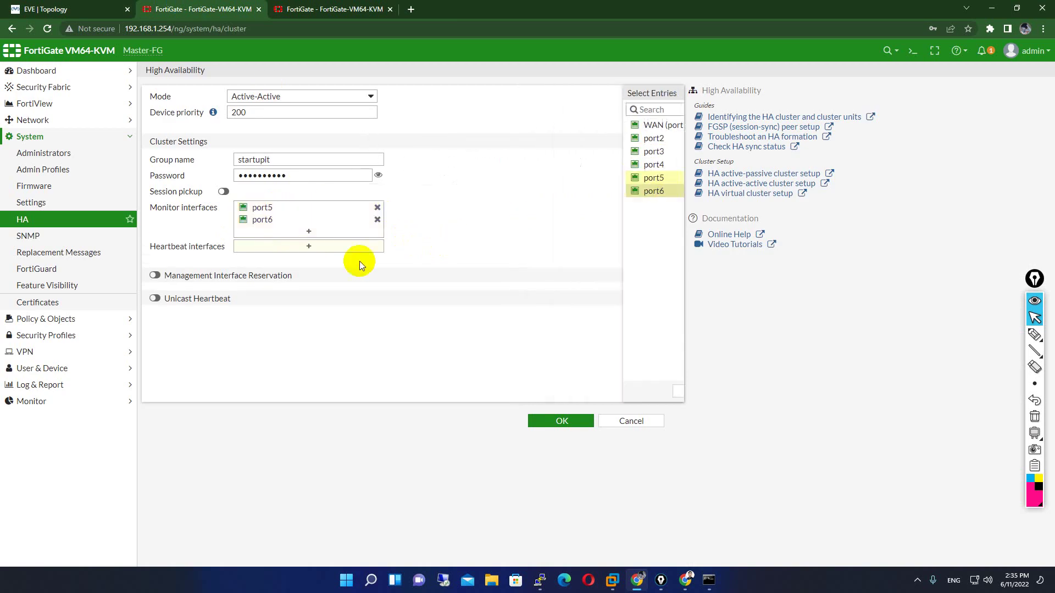
- Add port5 and port6 as heartbeat interfaces and apply the HA settings
left_click(262, 248)
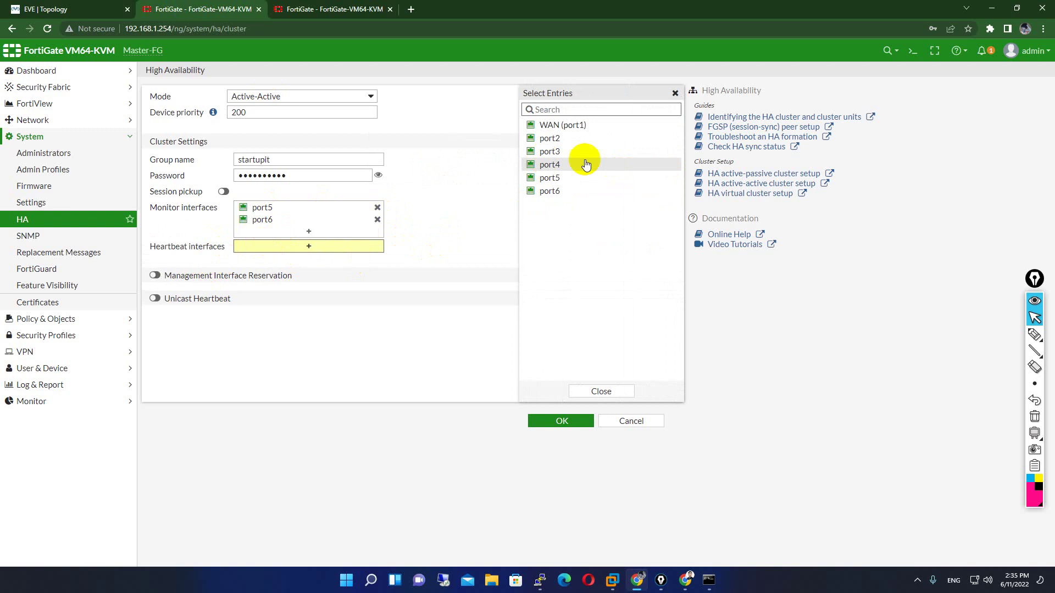
left_click(552, 179)
left_click(558, 191)
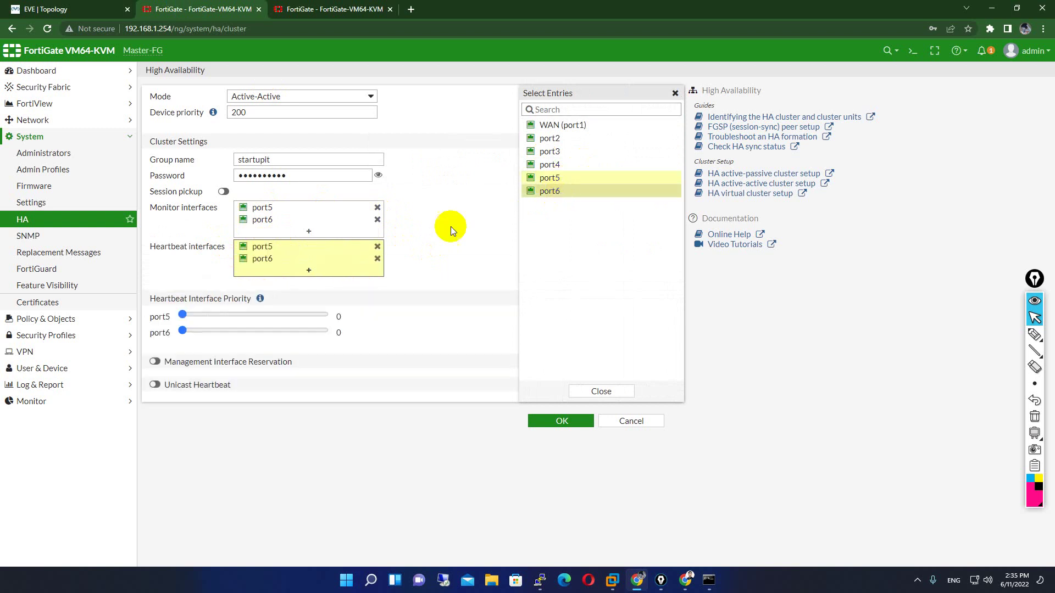
left_click(444, 233)
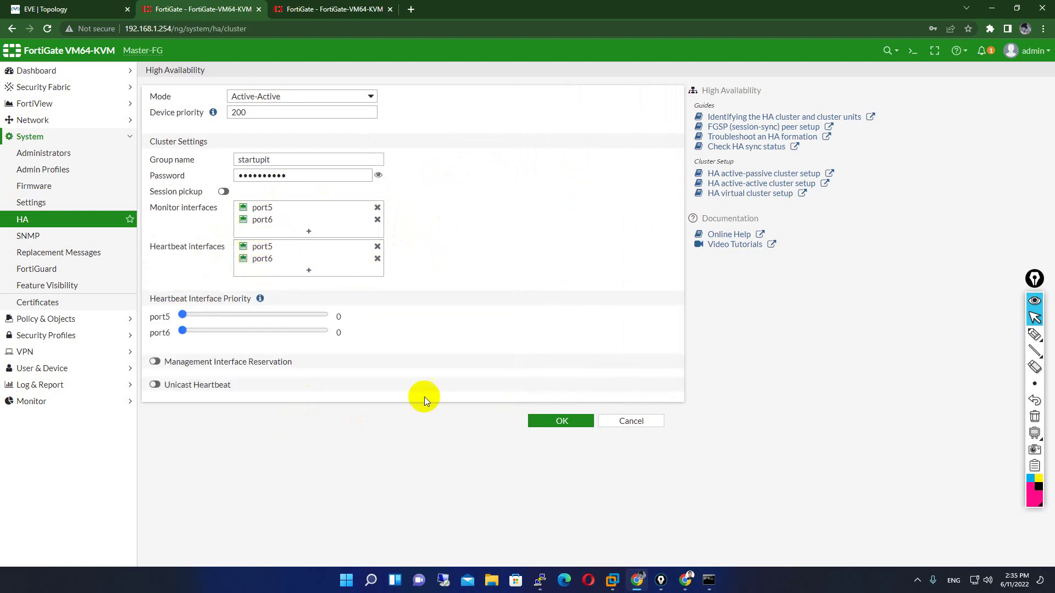
left_click(568, 418)
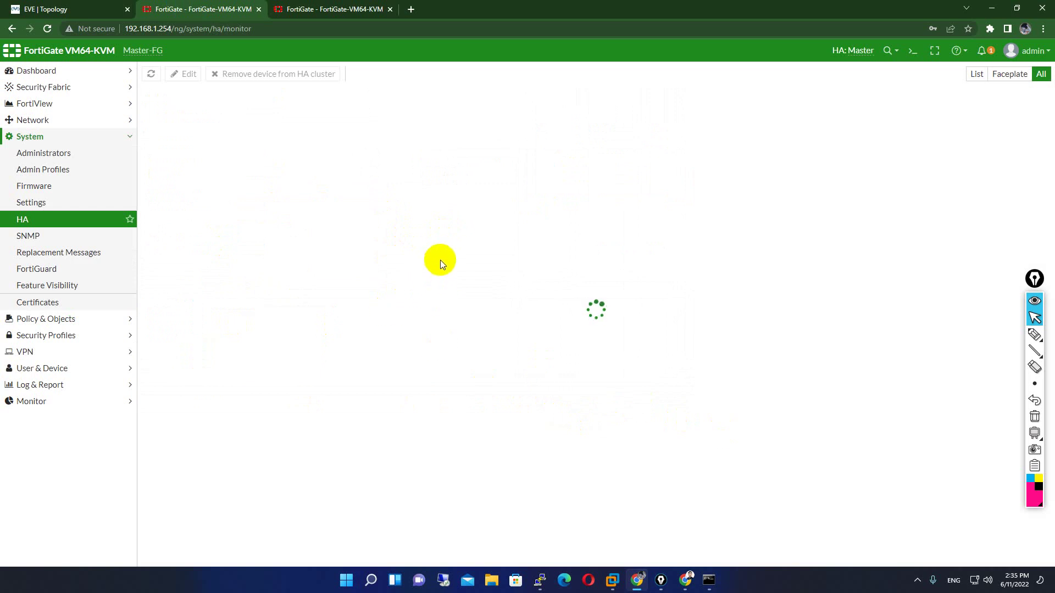
- Reload the HA monitor to show Master-FG as Master with priority 200, then check Slave-FG
left_click(47, 29)
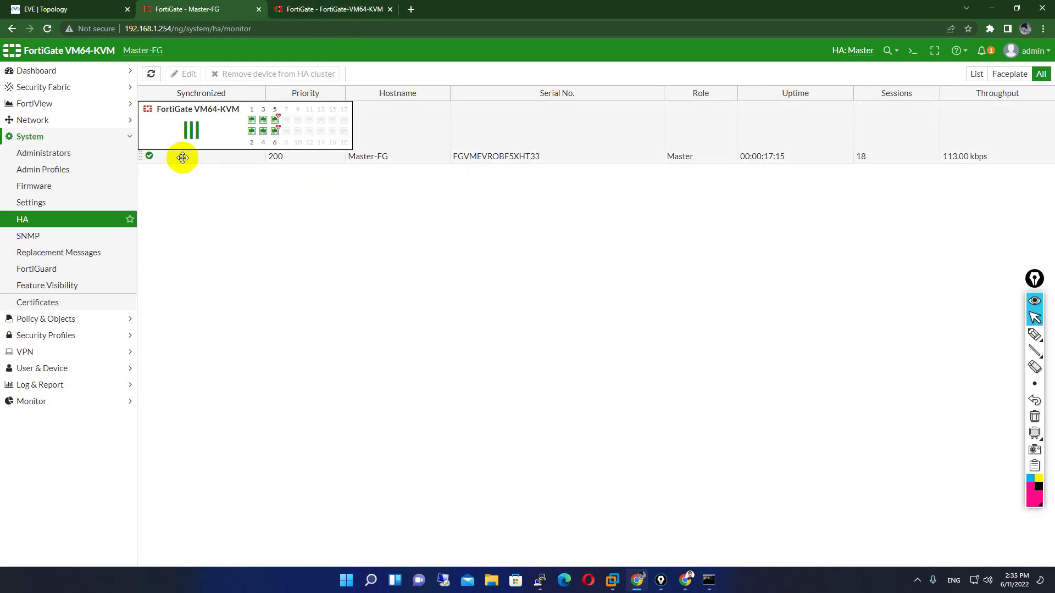
left_click(330, 7)
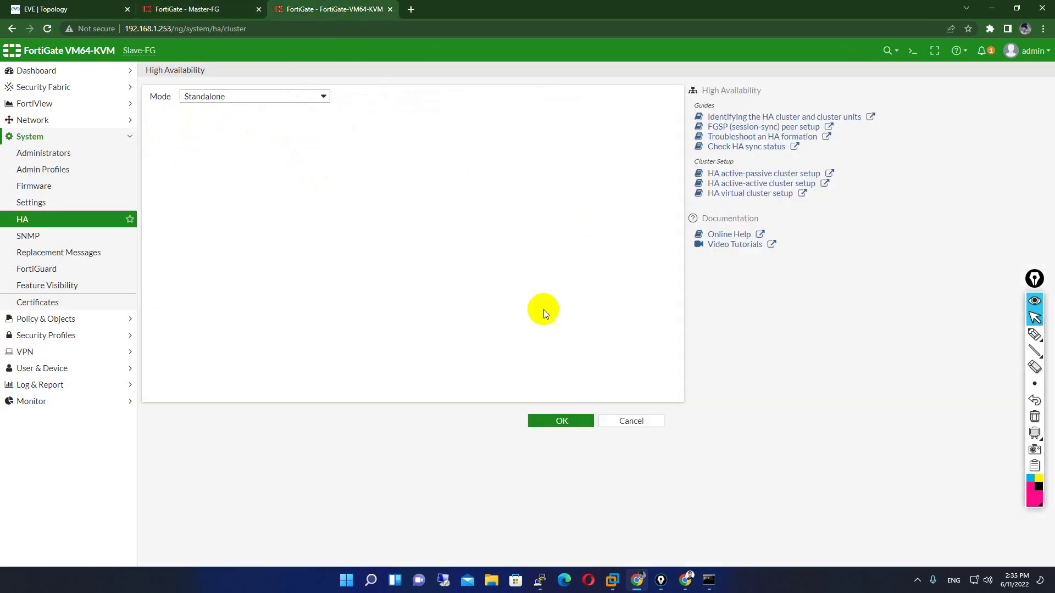
left_click(176, 8)
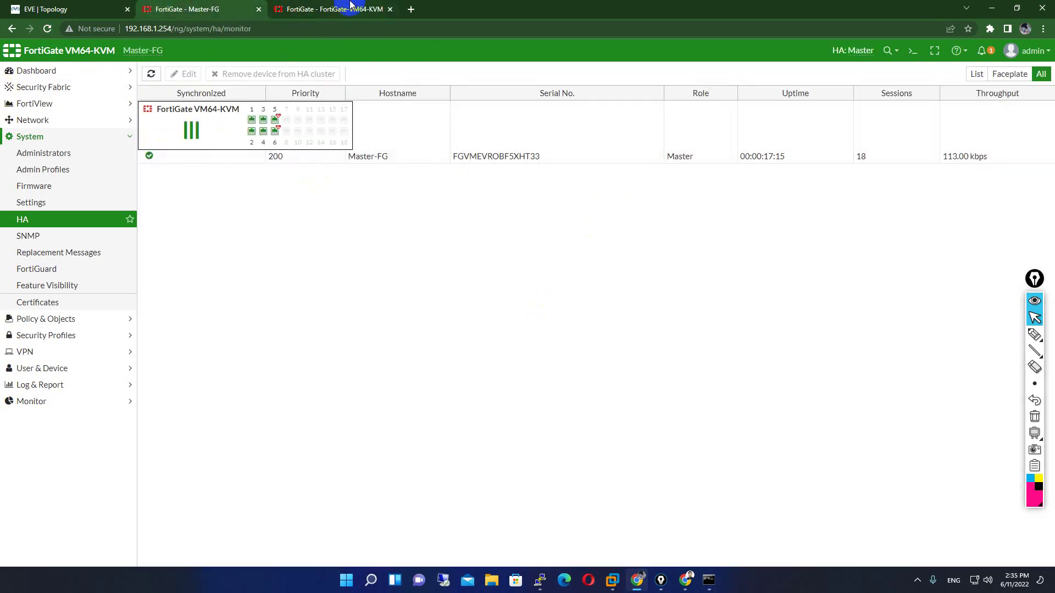
left_click(350, 6)
- Set Slave-FG's HA mode to Active-Active
left_click(233, 96)
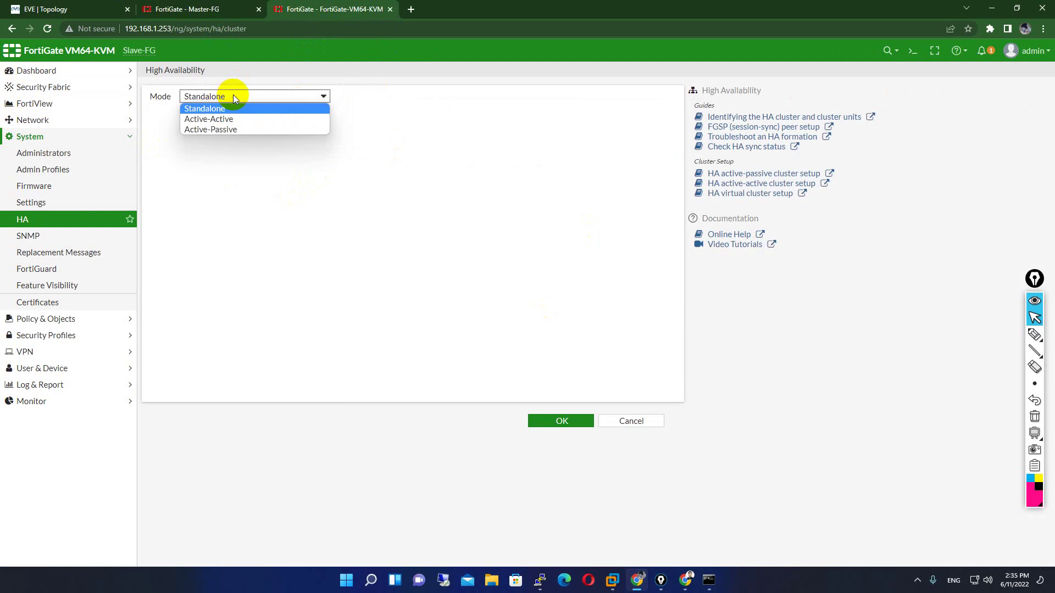
left_click(38, 223)
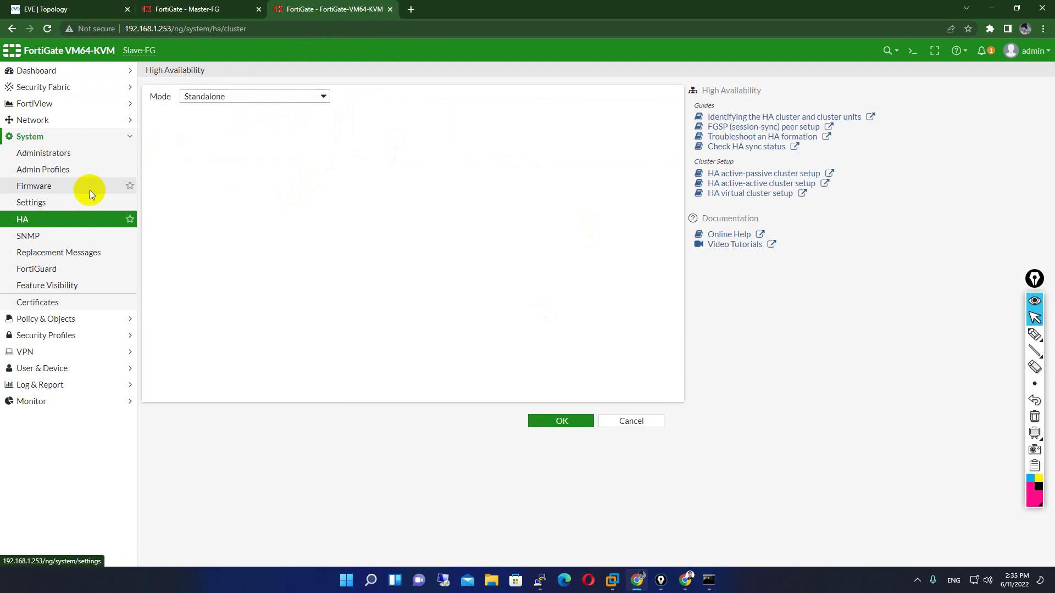
left_click(209, 102)
left_click(235, 117)
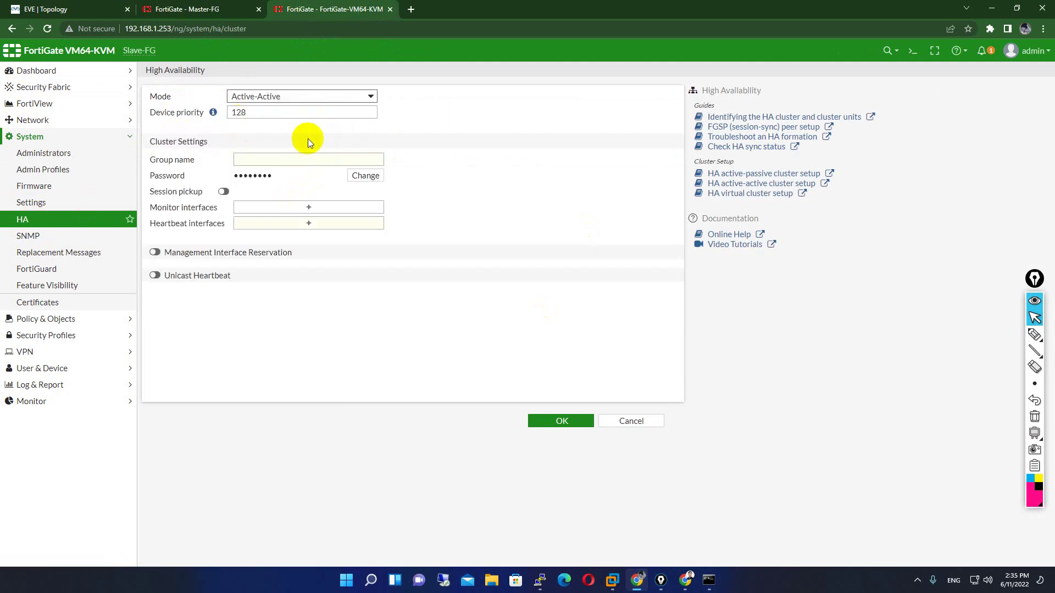
left_click(321, 163)
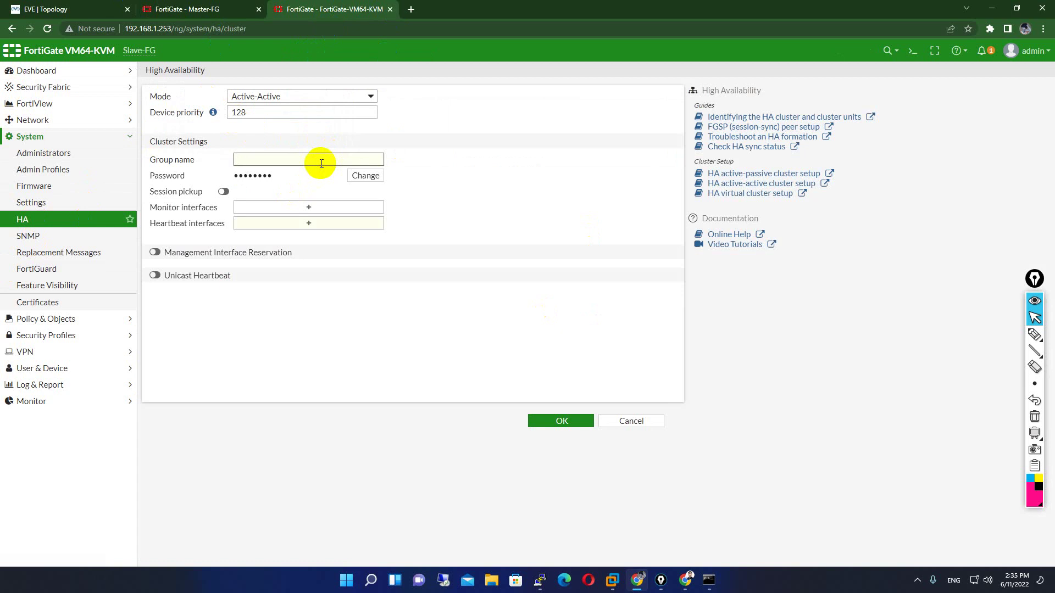
- Compare with Master-FG's HA monitor, then set priority 128 and group name startupit
left_click(192, 5)
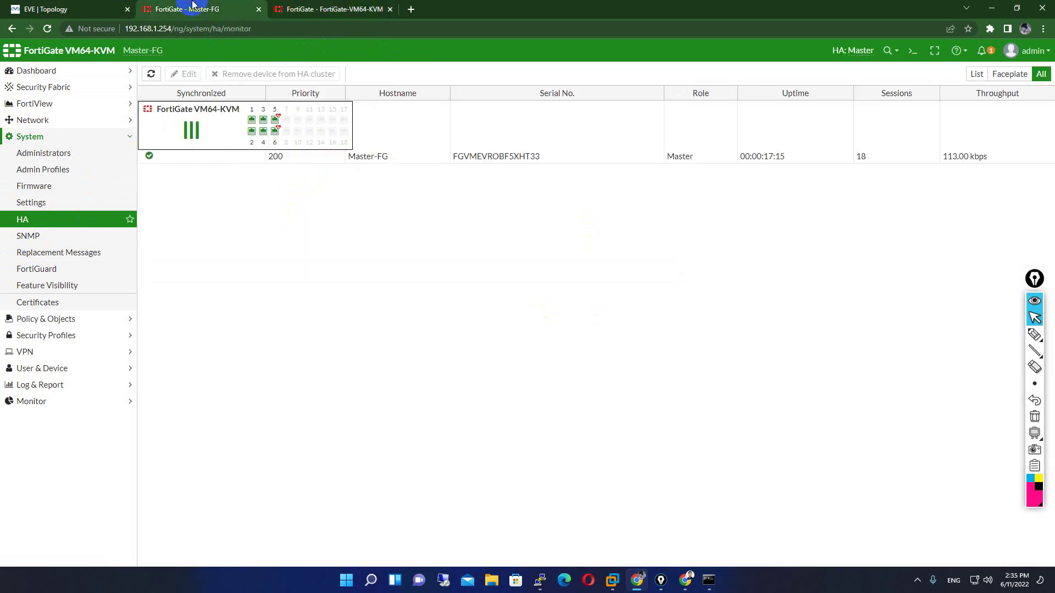
left_click(354, 7)
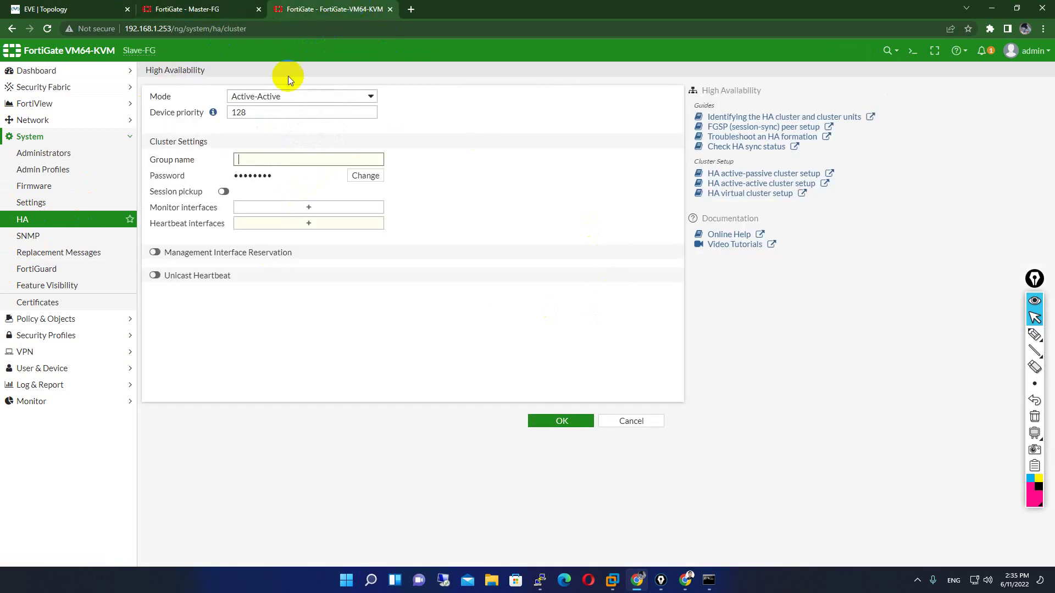
left_click(190, 8)
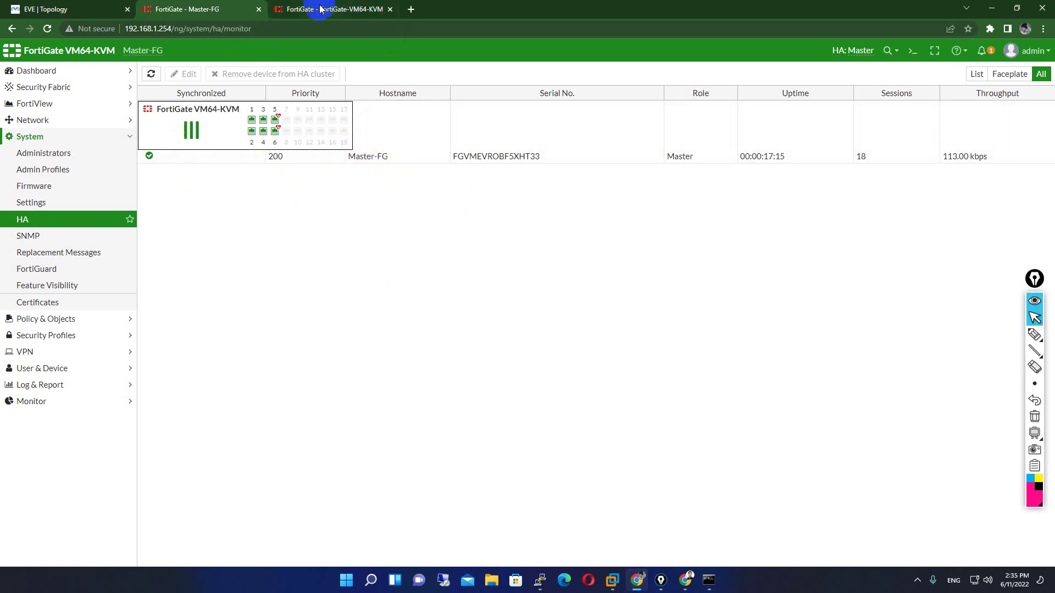
left_click(341, 11)
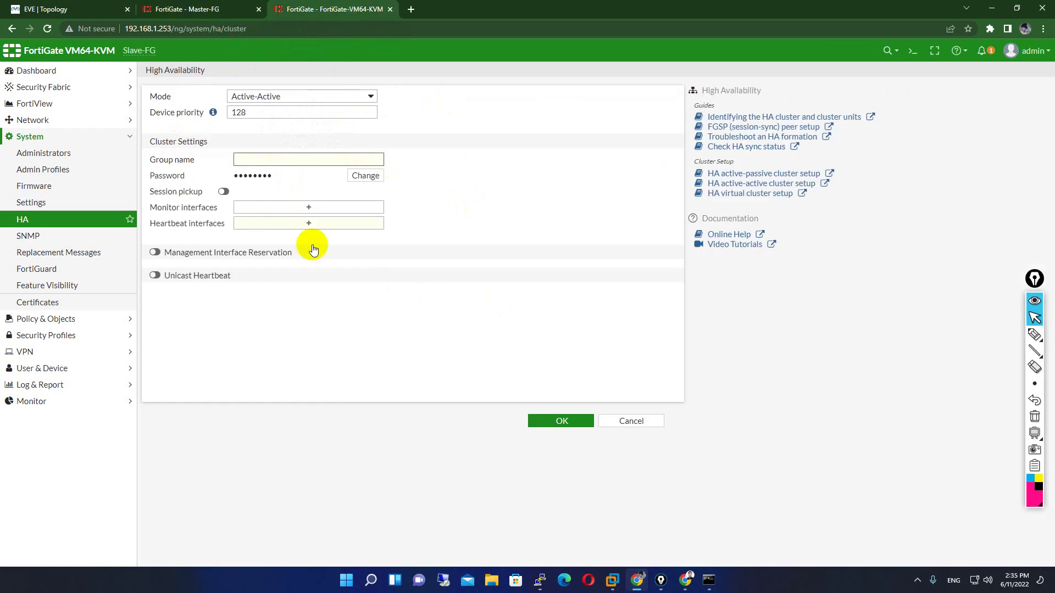
left_click(311, 11)
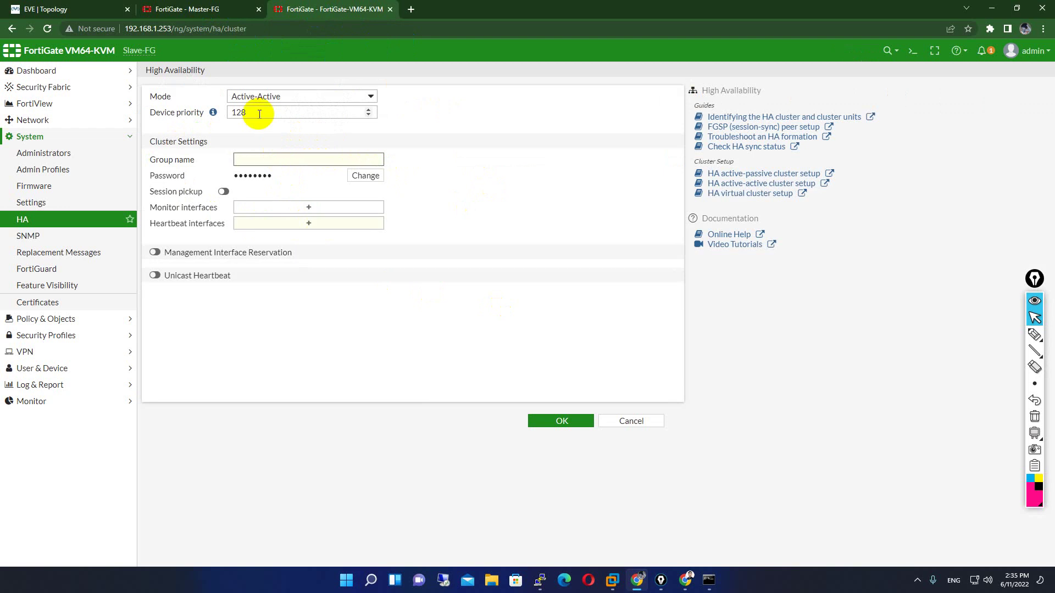
left_click_drag(251, 113, 235, 112)
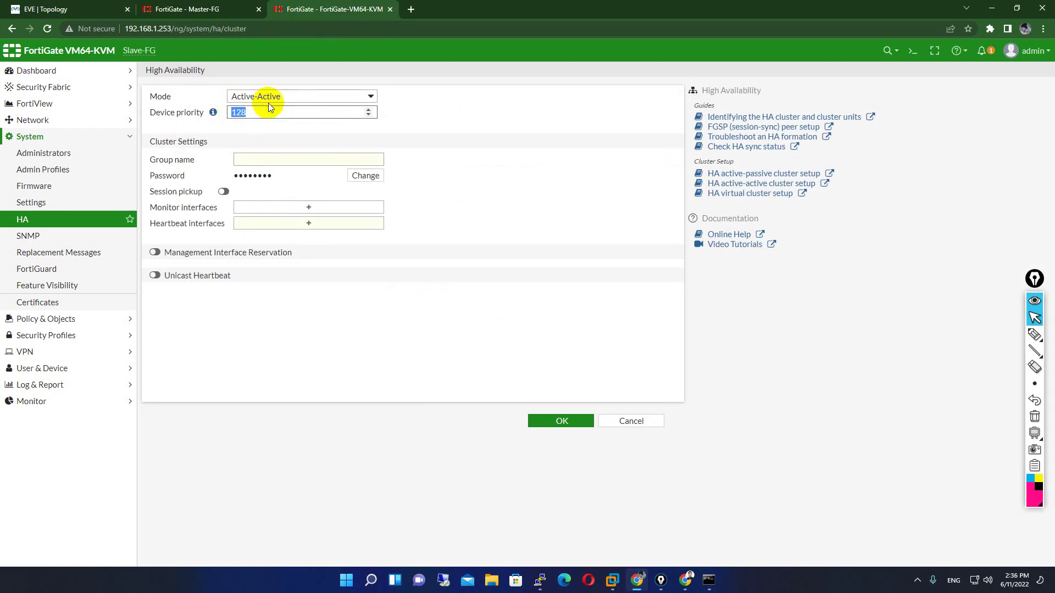
left_click(270, 159)
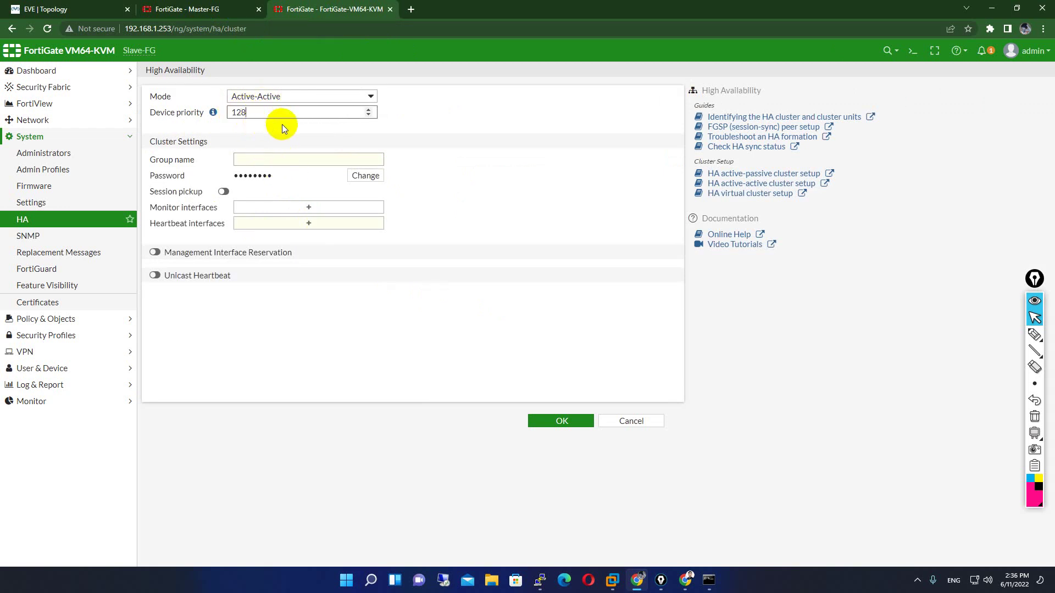
left_click(272, 160)
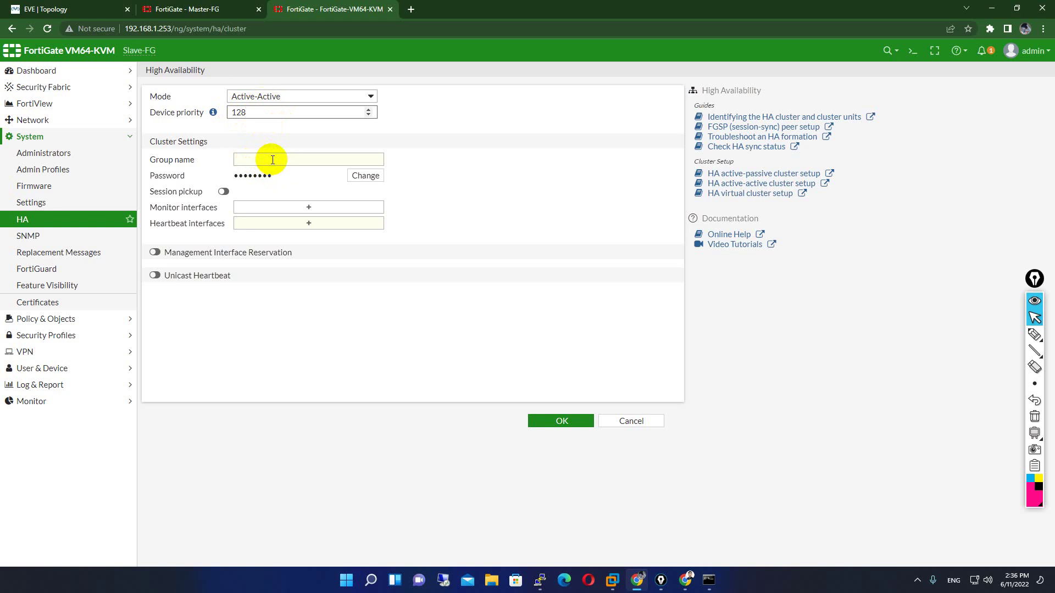
left_click(273, 160)
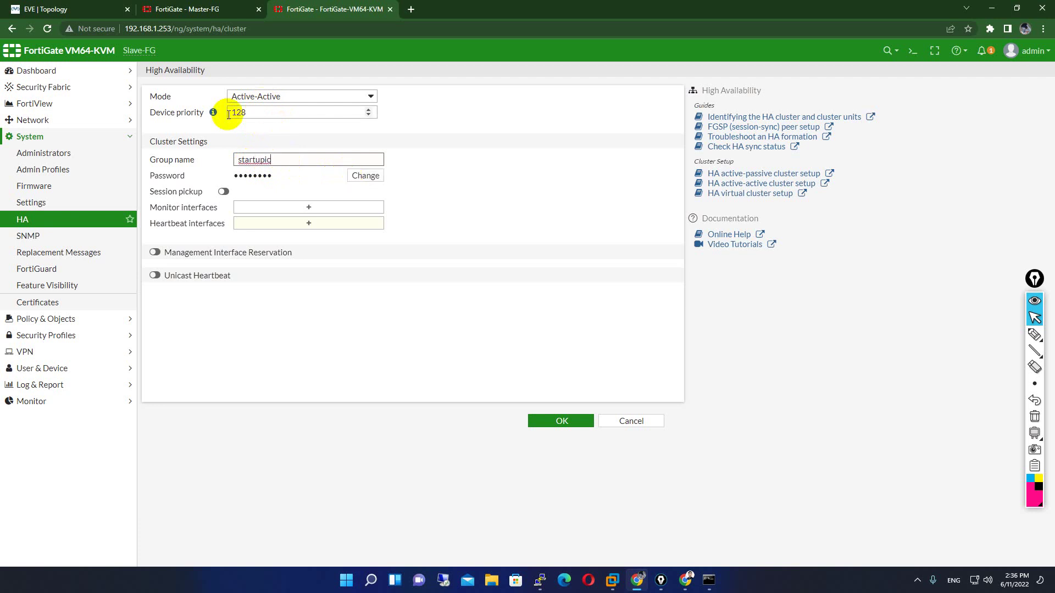
- Check Master-FG's HA settings, then enter Slave-FG's cluster password via Change
key("ctrl+Page_Up")
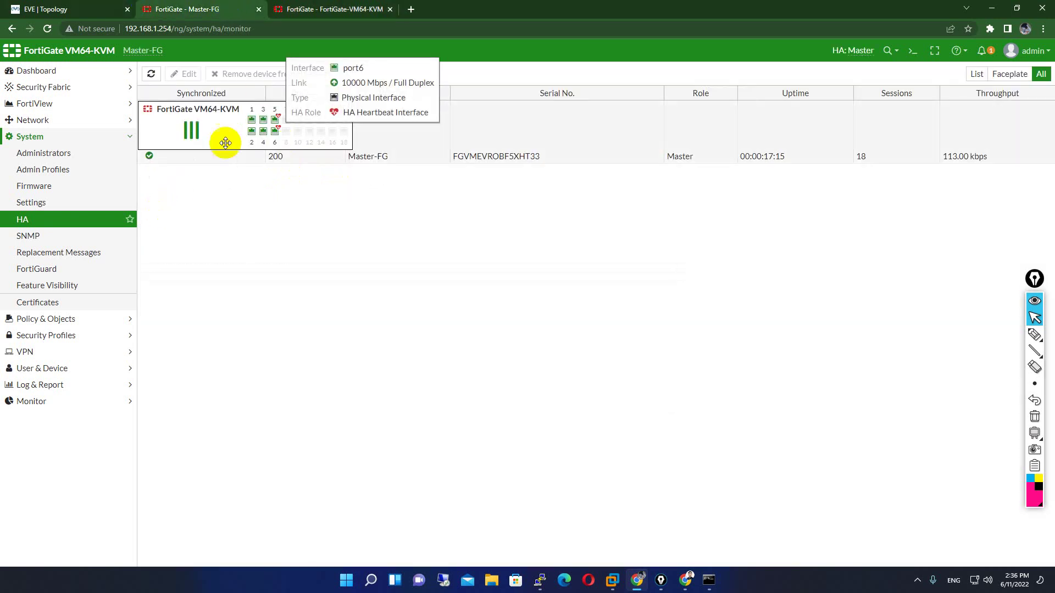
double_click(225, 137)
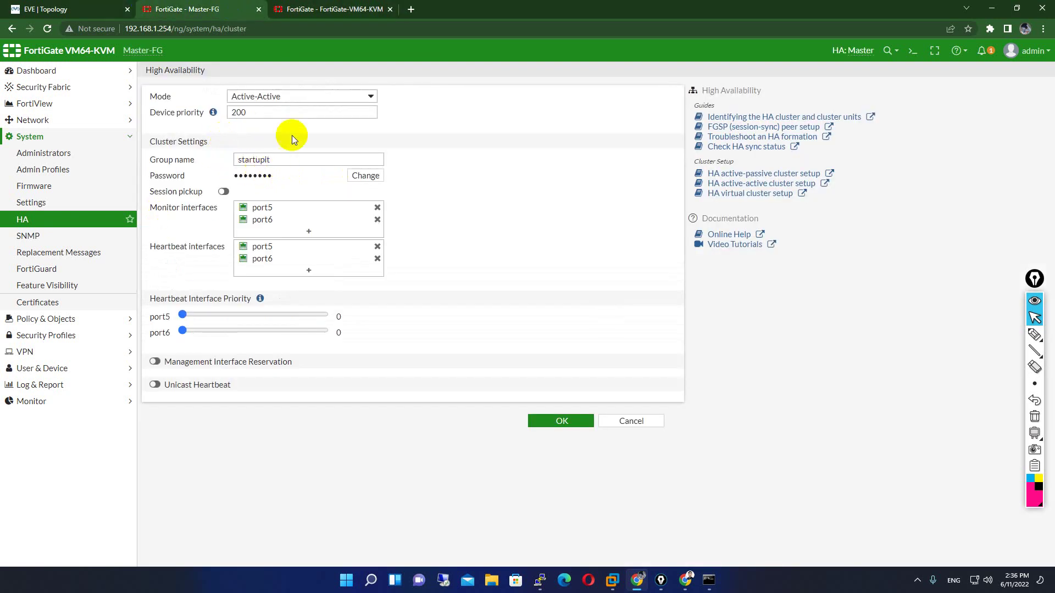
left_click(330, 10)
key("ctrl+Page_Up")
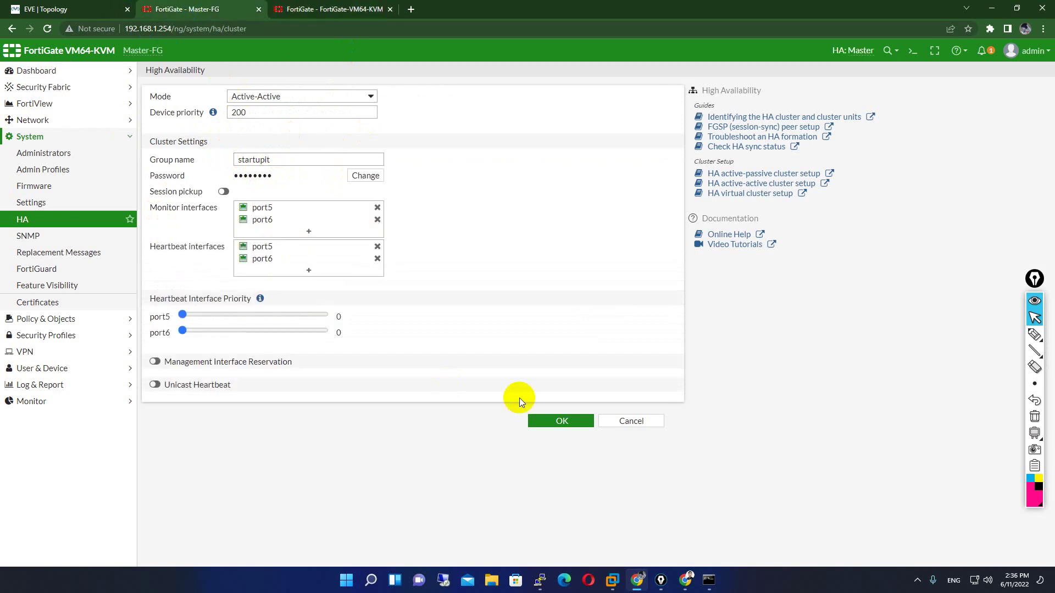
left_click(533, 421)
left_click(341, 6)
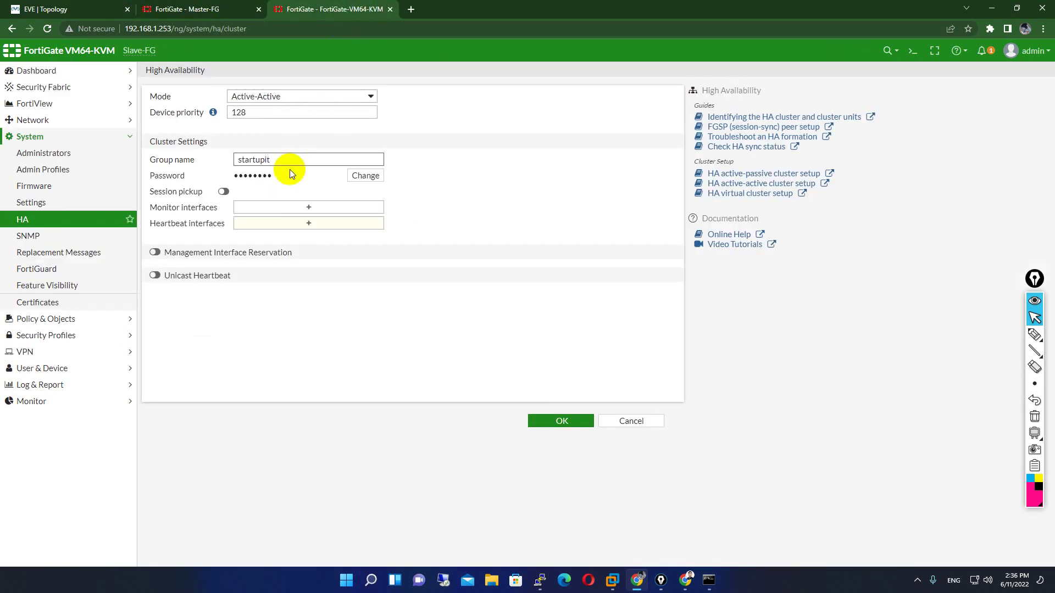
left_click(366, 176)
type("1234")
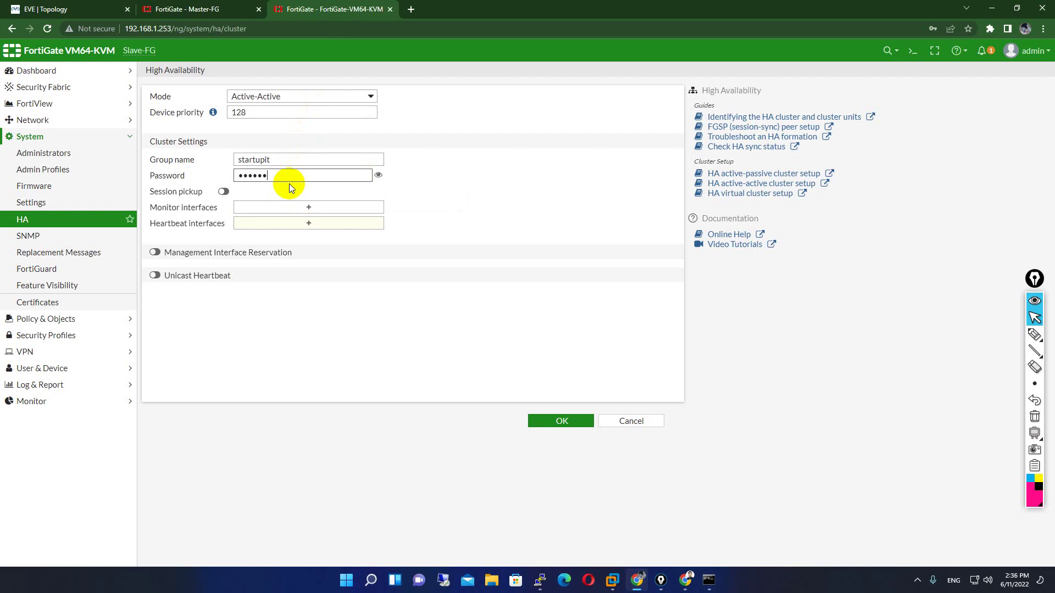
type("567890")
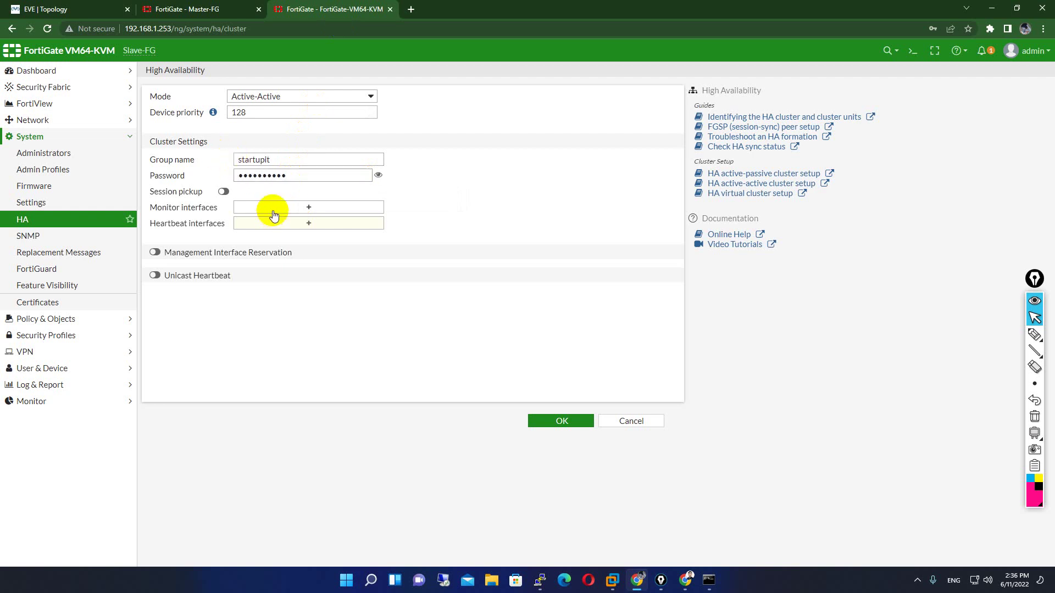
left_click(274, 214)
left_click(169, 10)
left_click(87, 9)
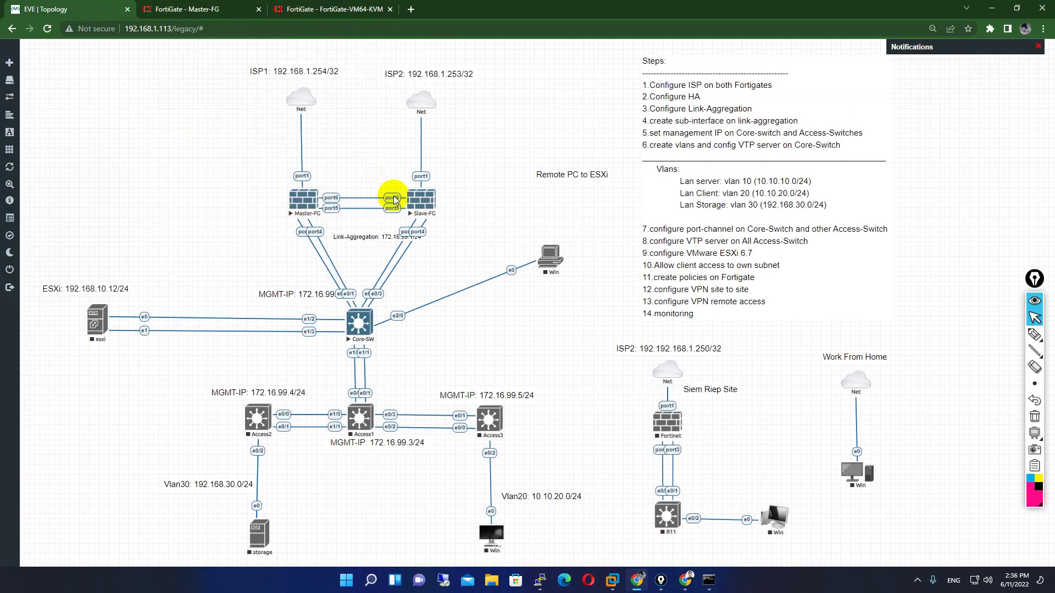
- Add port5 and port6 under both Monitor and Heartbeat interfaces, then apply with OK
left_click(319, 10)
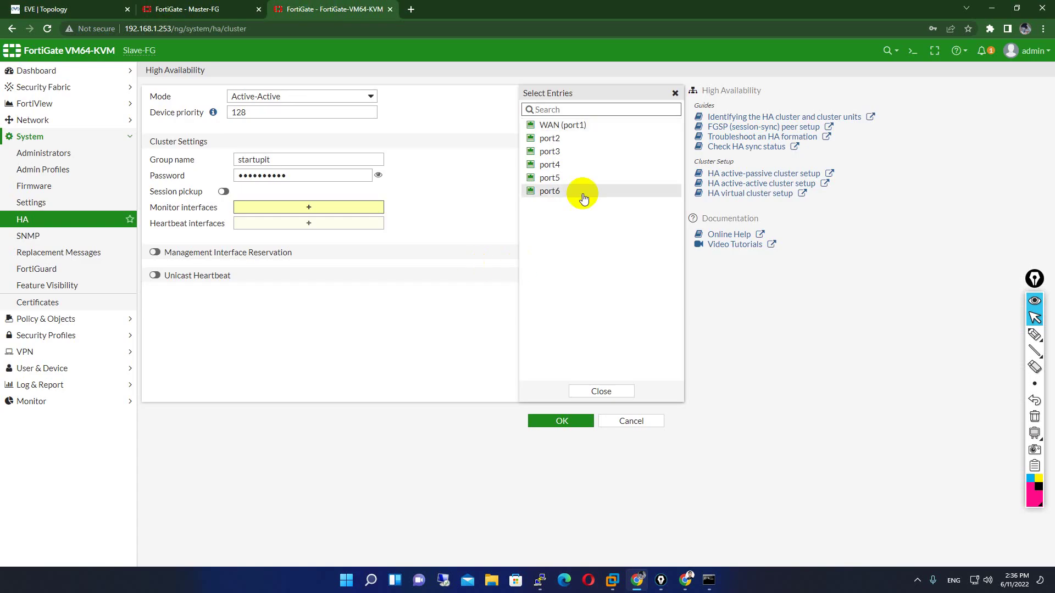
left_click(550, 178)
left_click(550, 190)
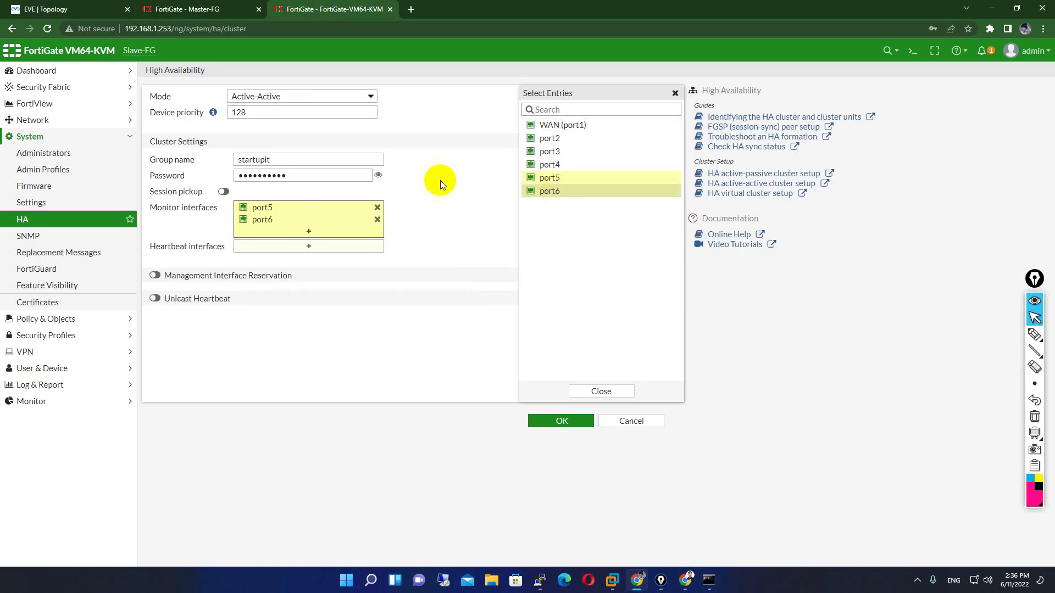
left_click(288, 246)
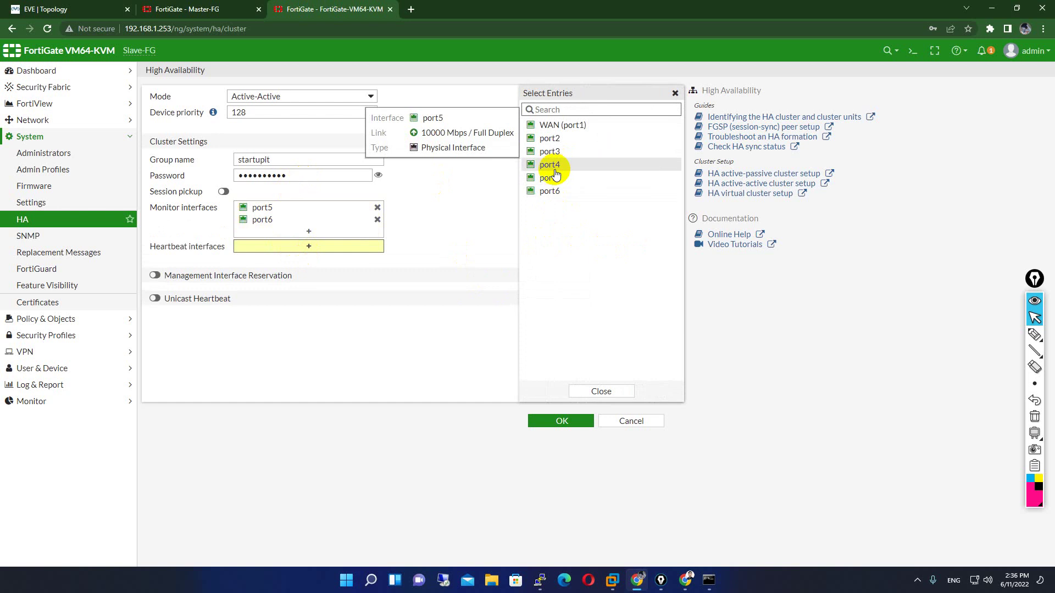
left_click(550, 177)
left_click(559, 193)
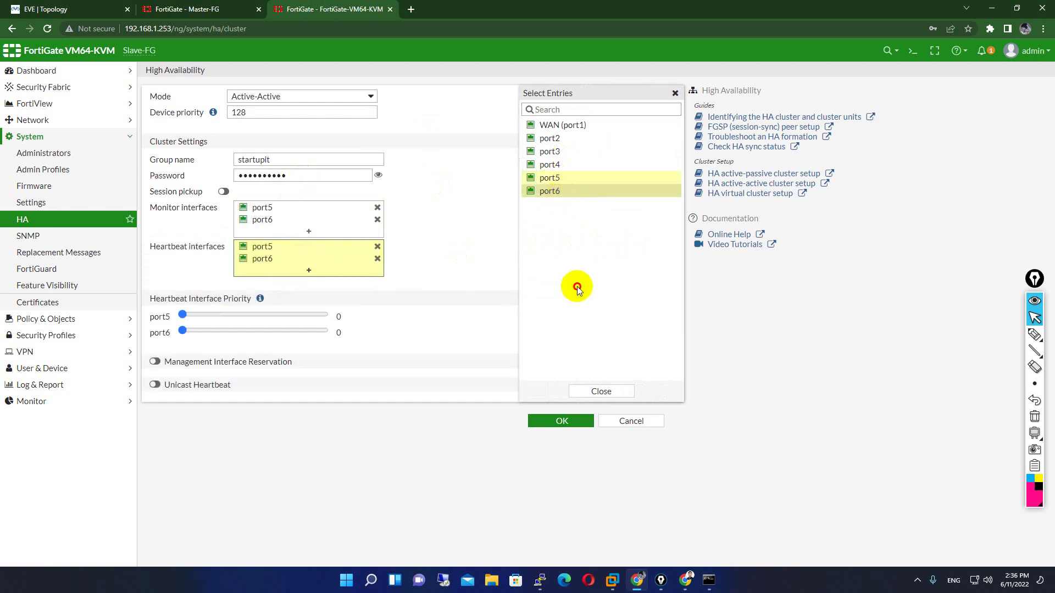
left_click(597, 386)
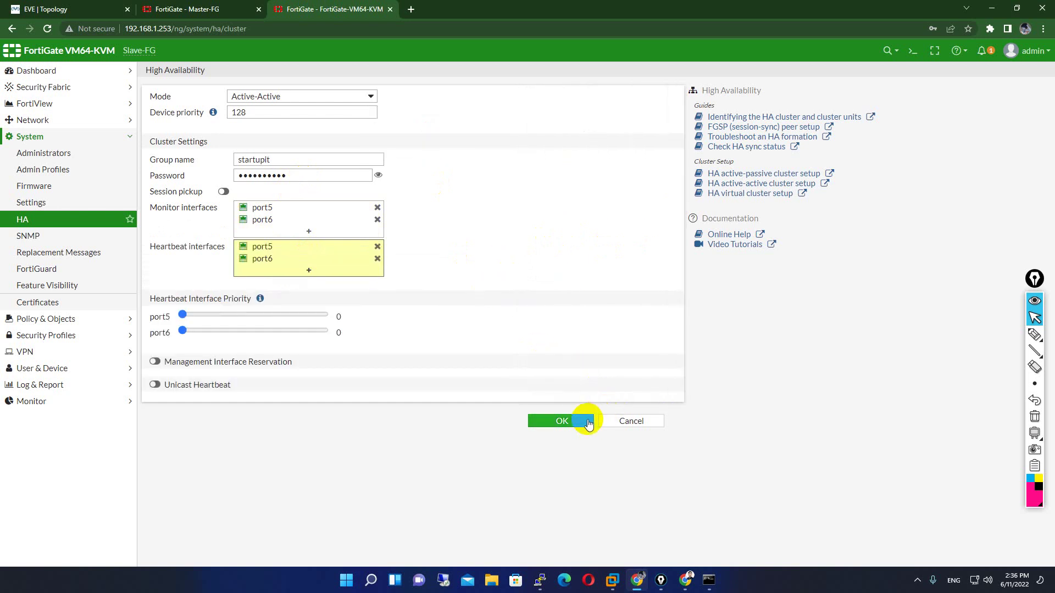
left_click(581, 422)
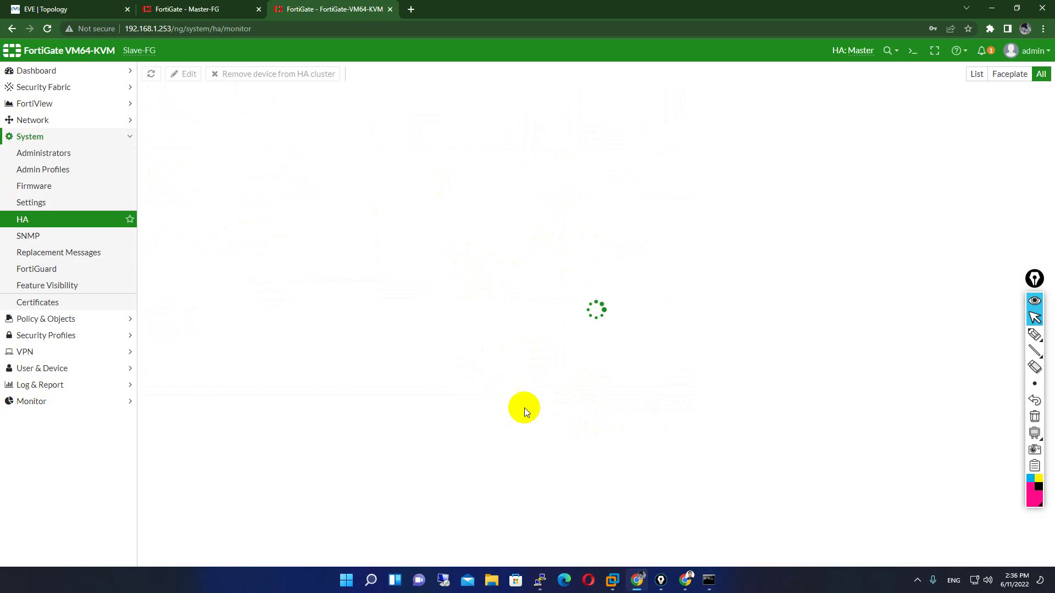
- Highlight the port5/port6 heartbeat link between Master-FG and Slave-FG on the topology, then erase
left_click(197, 8)
left_click(43, 8)
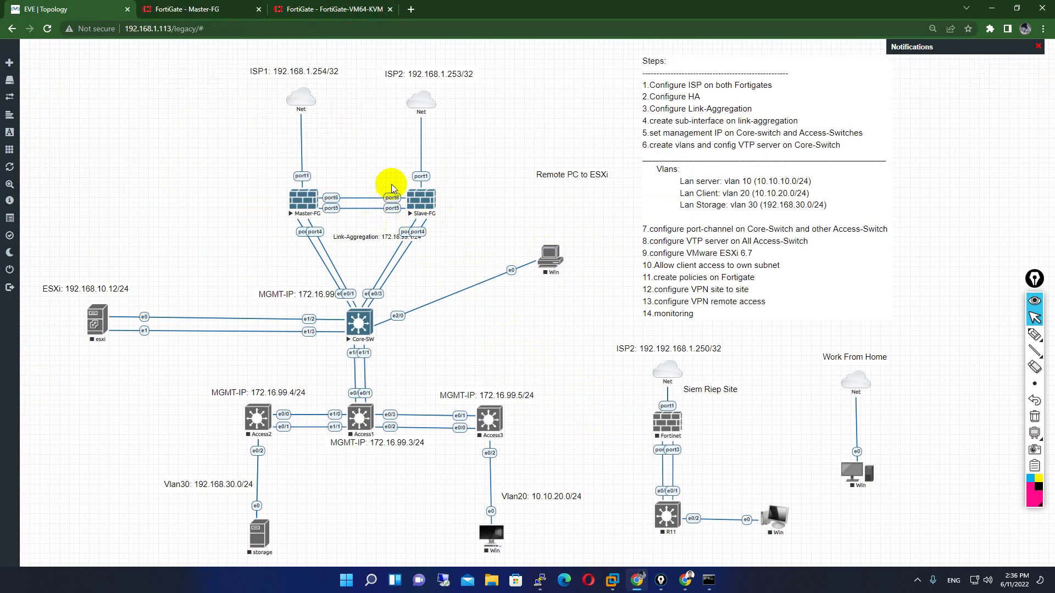
left_click(1040, 337)
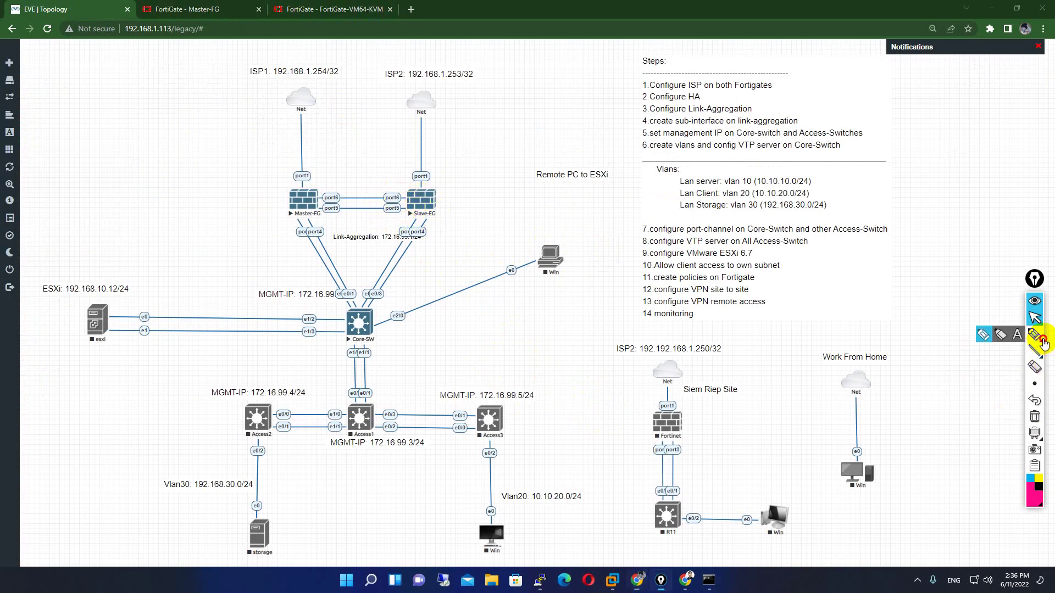
left_click(1000, 335)
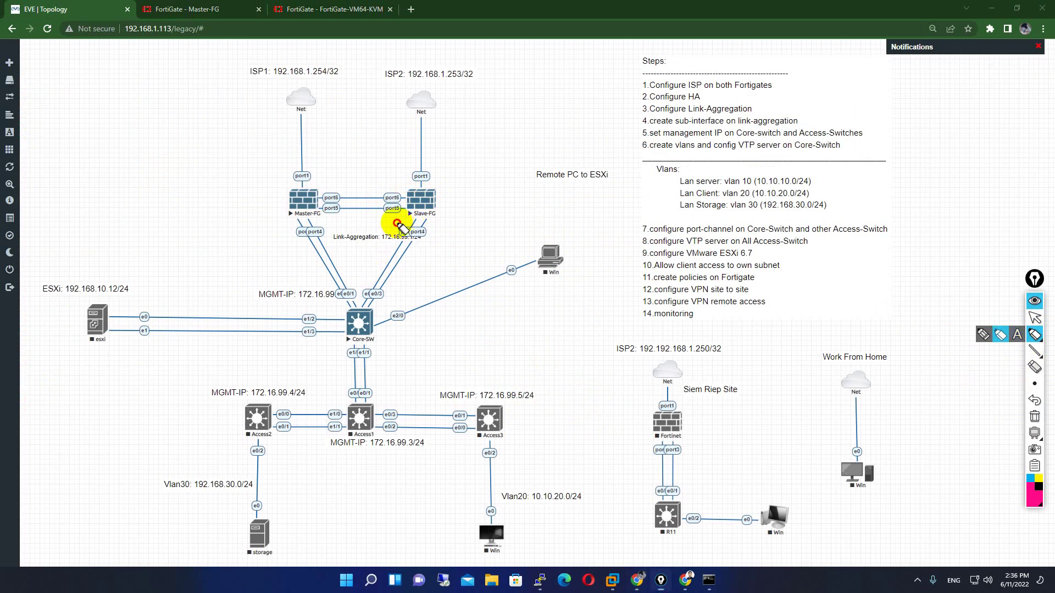
mouse_move(397, 223)
left_mouse_down()
mouse_move(409, 190)
mouse_move(397, 223)
mouse_move(329, 212)
mouse_move(344, 185)
mouse_move(396, 201)
left_mouse_up()
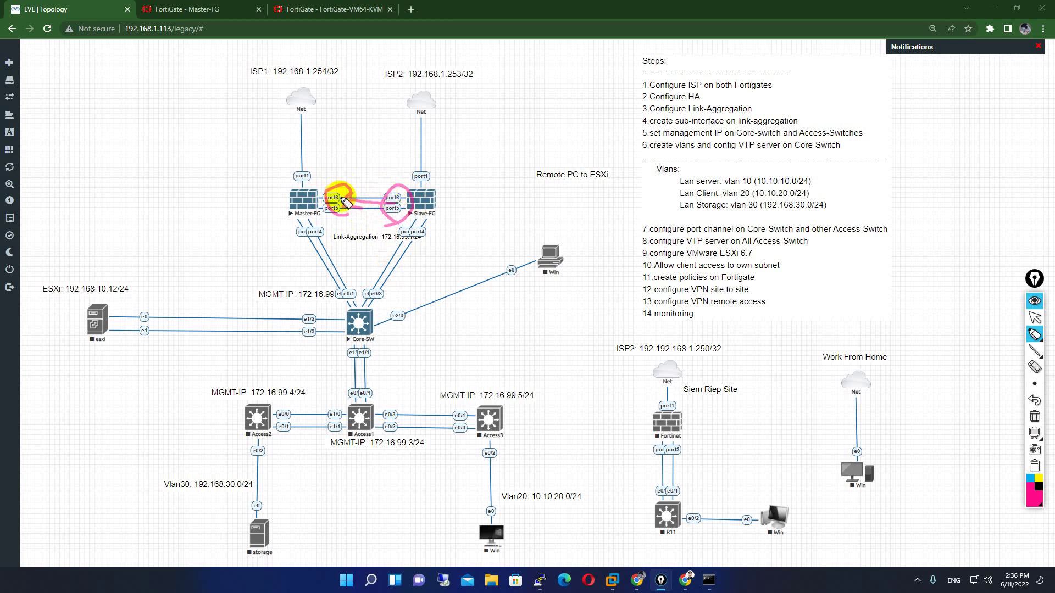
mouse_move(353, 204)
left_mouse_down()
mouse_move(400, 177)
mouse_move(440, 200)
mouse_move(436, 189)
mouse_move(403, 217)
mouse_move(431, 189)
mouse_move(365, 177)
mouse_move(321, 203)
left_mouse_up()
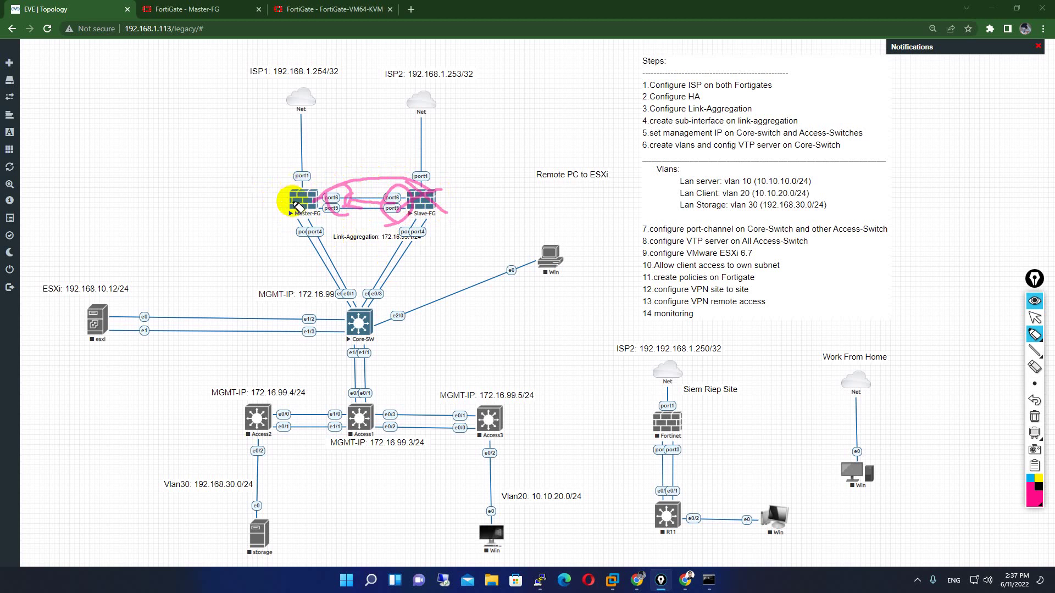
mouse_move(259, 189)
left_mouse_down()
mouse_move(266, 196)
mouse_move(247, 196)
mouse_move(275, 188)
mouse_move(267, 195)
left_mouse_up()
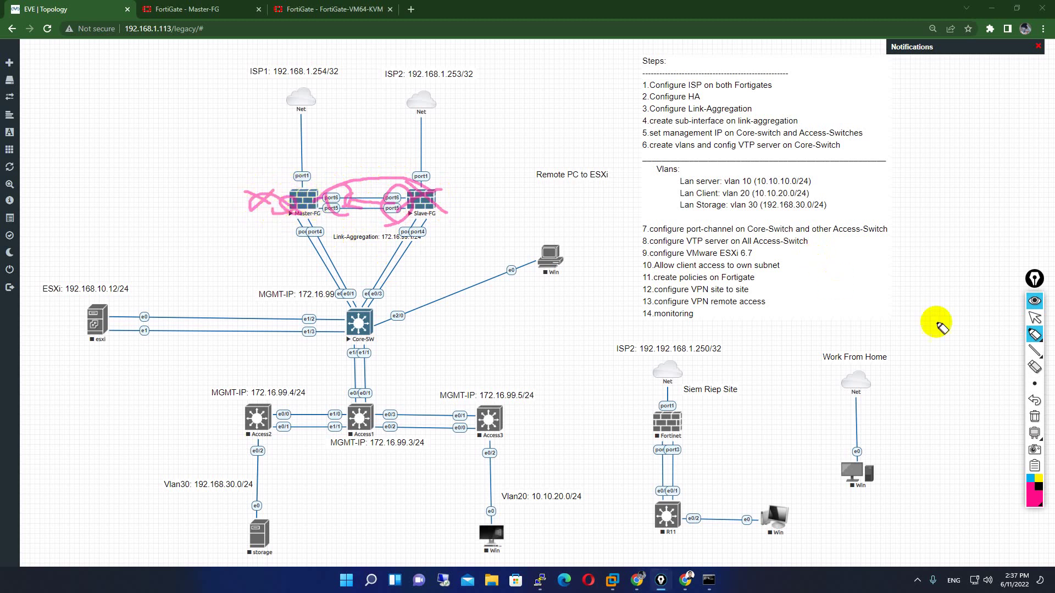
mouse_move(287, 193)
left_mouse_down()
mouse_move(324, 160)
mouse_move(382, 159)
mouse_move(413, 177)
left_mouse_up()
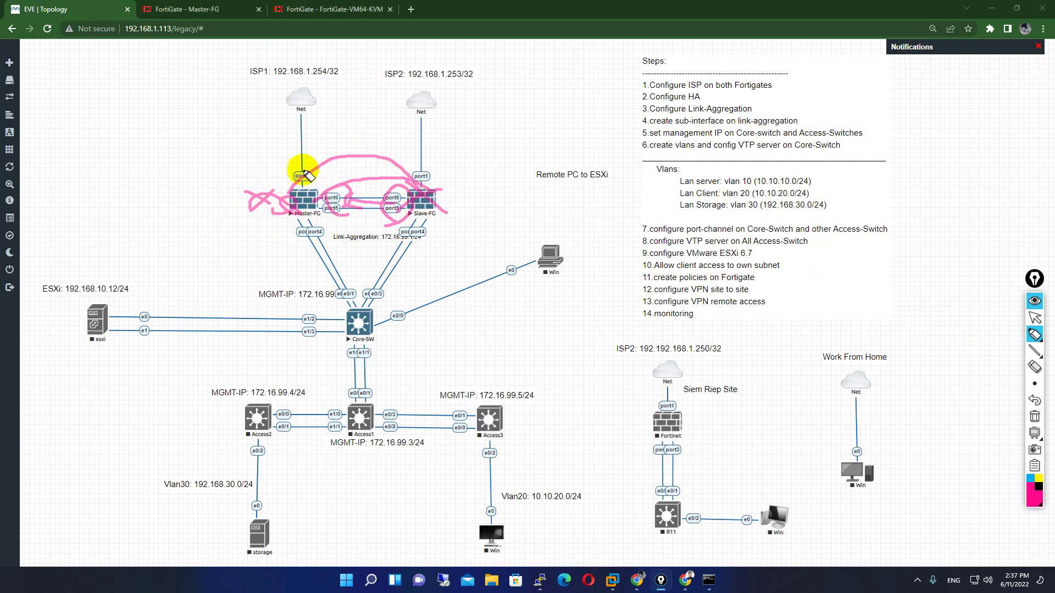
left_click(1040, 424)
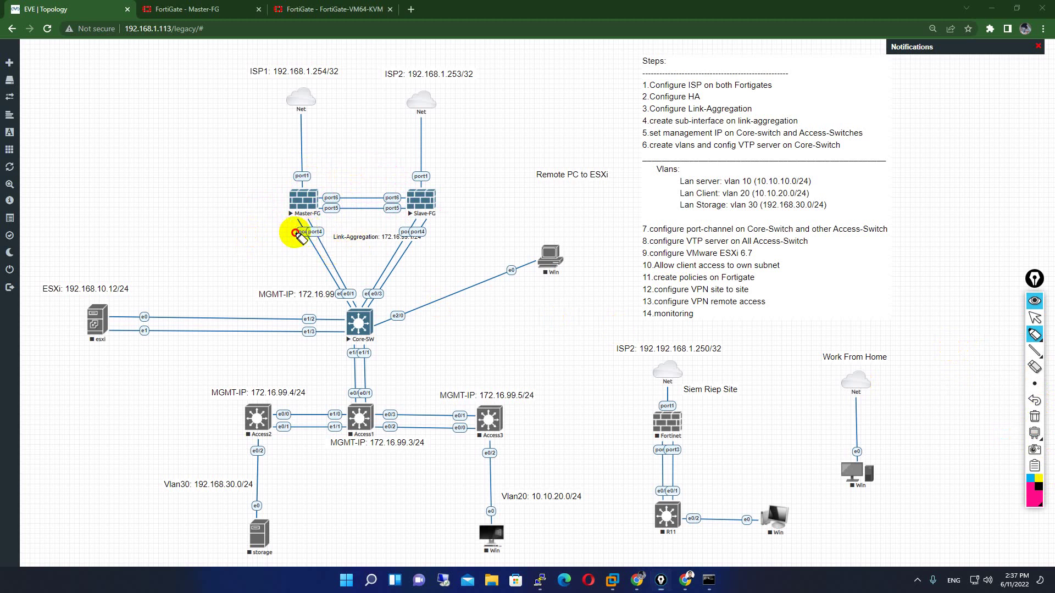
- Mark both firewalls' port4 links to Core-SW, then clear the marks
mouse_move(295, 232)
left_mouse_down()
mouse_move(326, 228)
mouse_move(290, 224)
left_mouse_up()
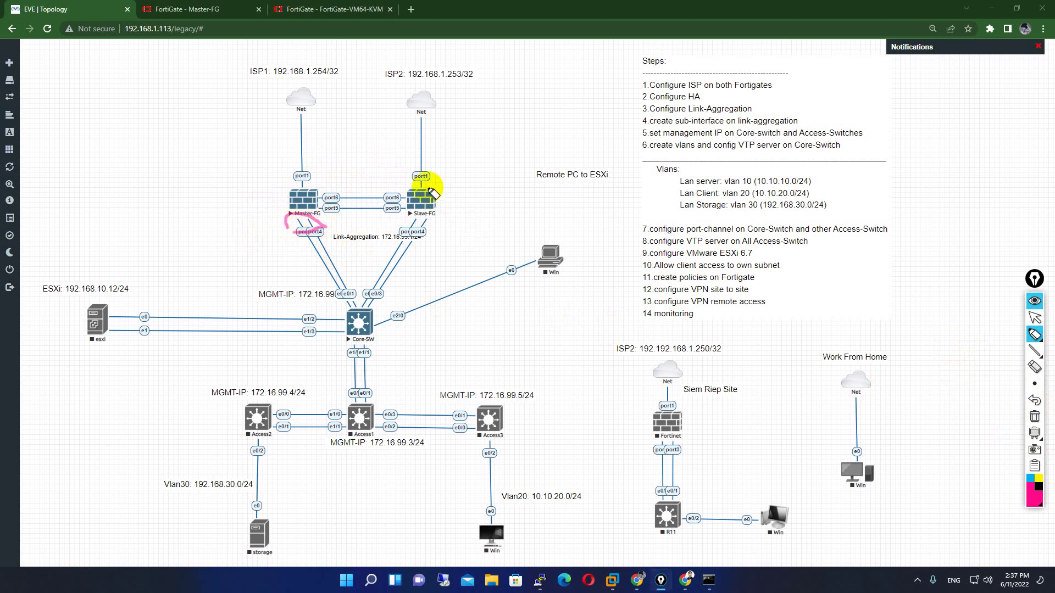
left_click_drag(405, 222, 447, 220)
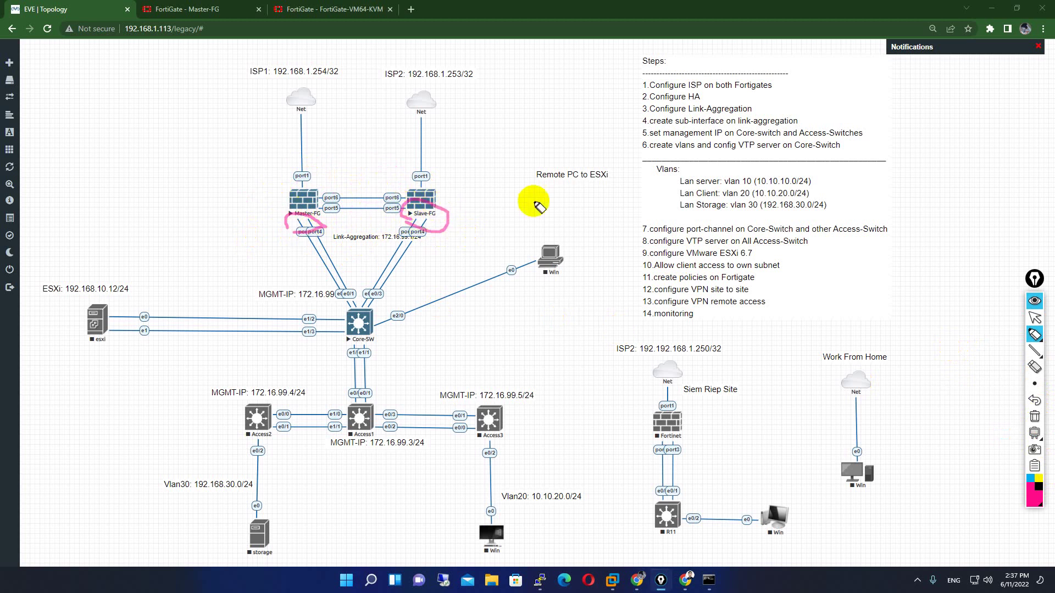
left_click(1032, 334)
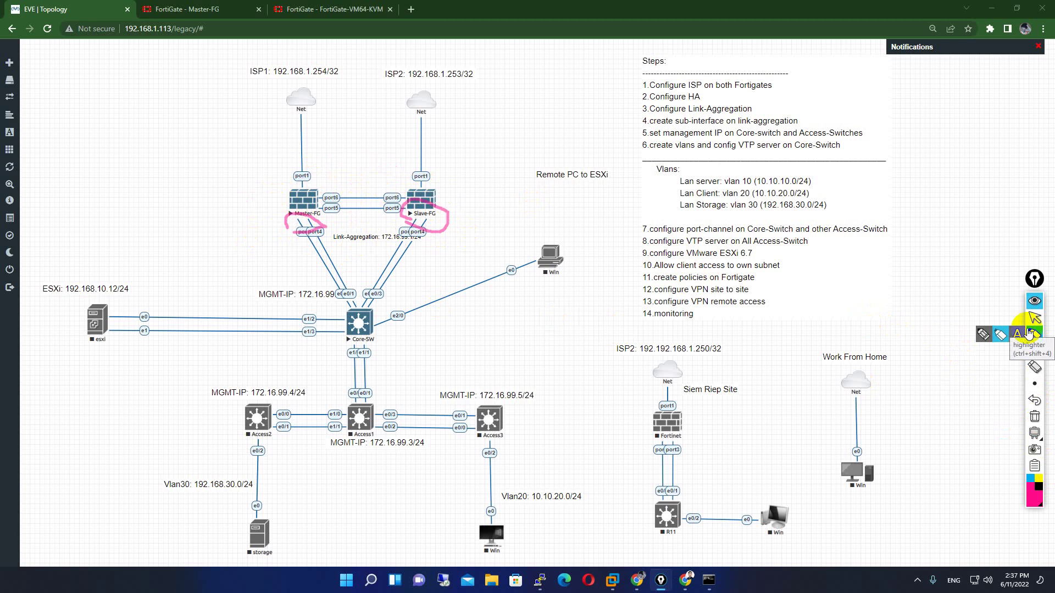
left_click(1000, 334)
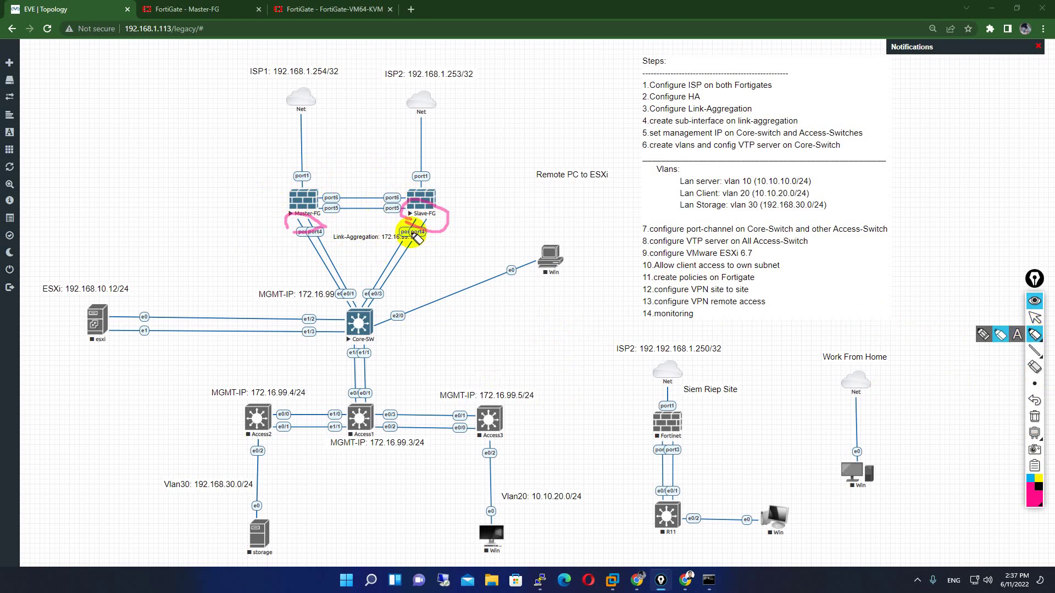
left_click(1035, 417)
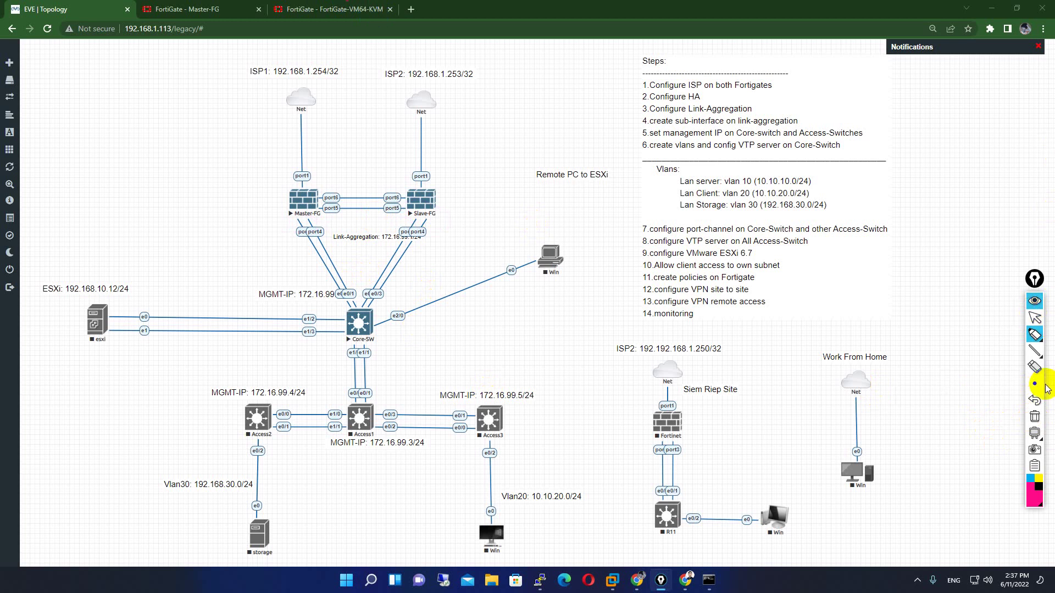
left_click(1036, 318)
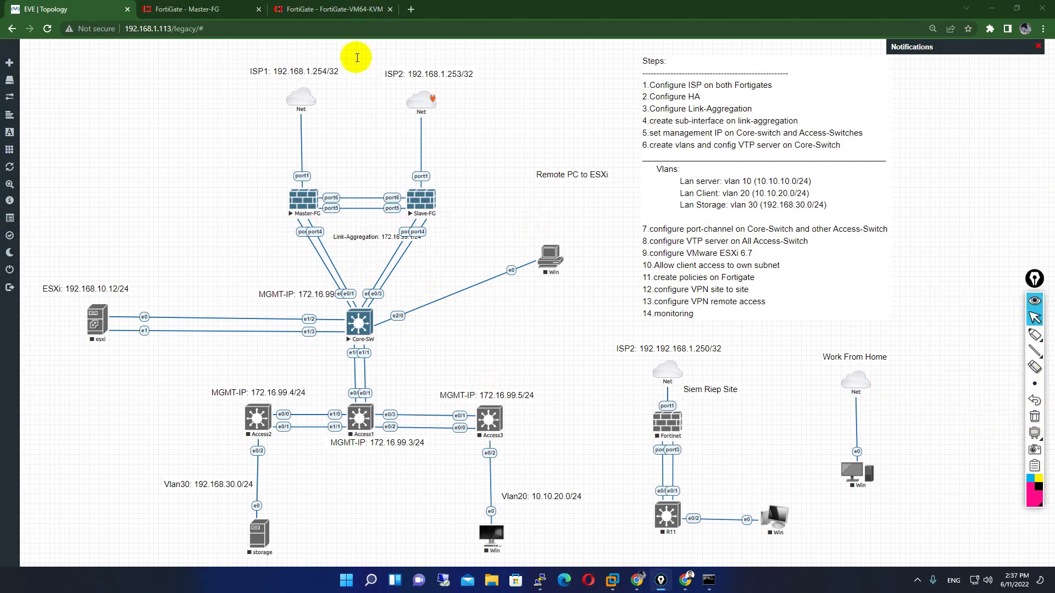
- Reload the Slave-FG and Master-FG HA pages until Slave-FG appears at priority 128
left_click(350, 8)
left_click(49, 29)
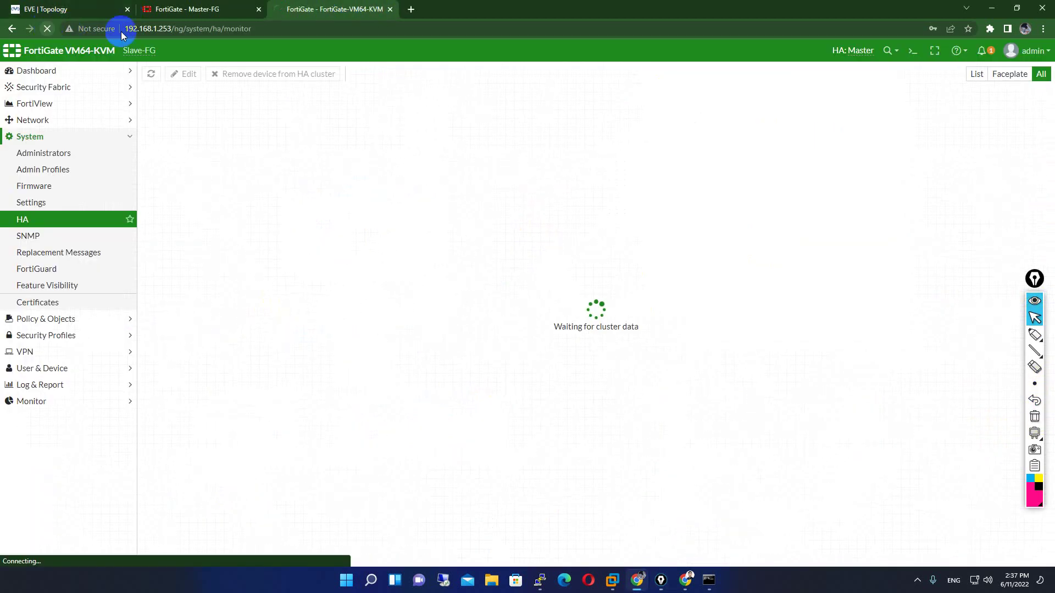
left_click(240, 7)
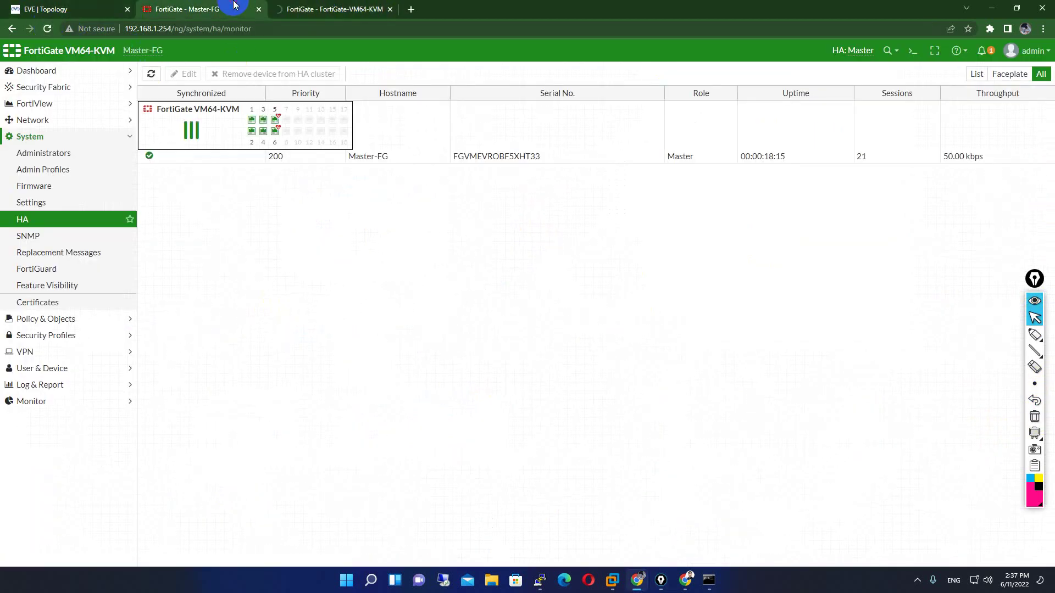
left_click(54, 31)
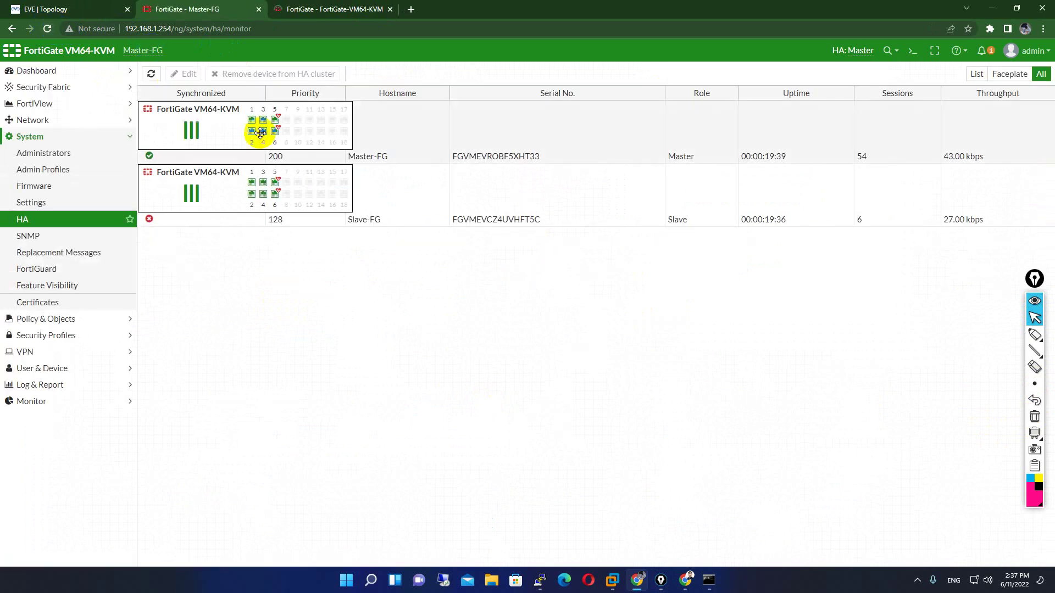
left_click(332, 11)
left_click(154, 9)
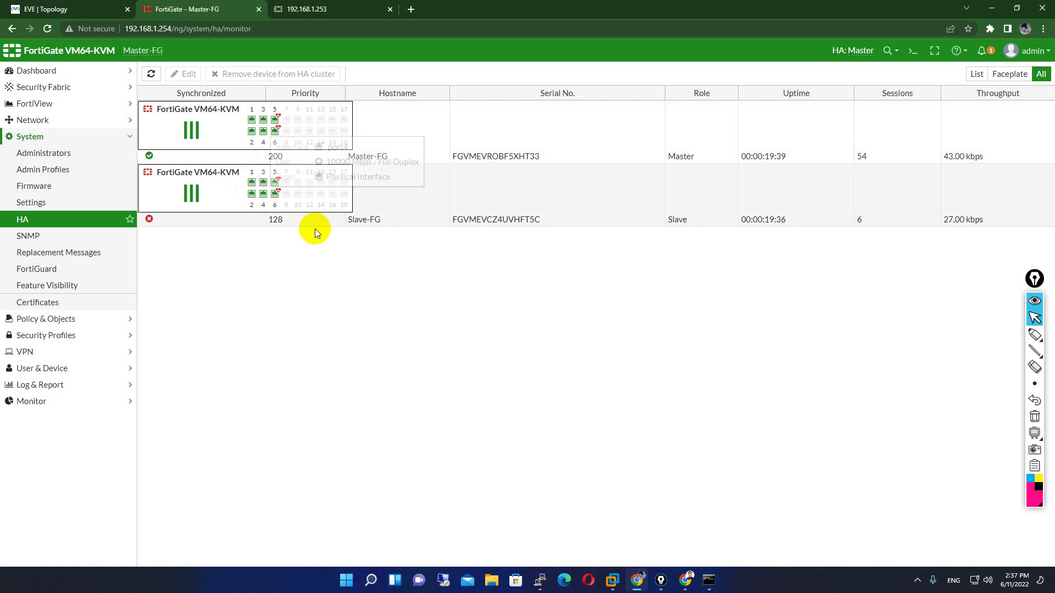
left_click(306, 9)
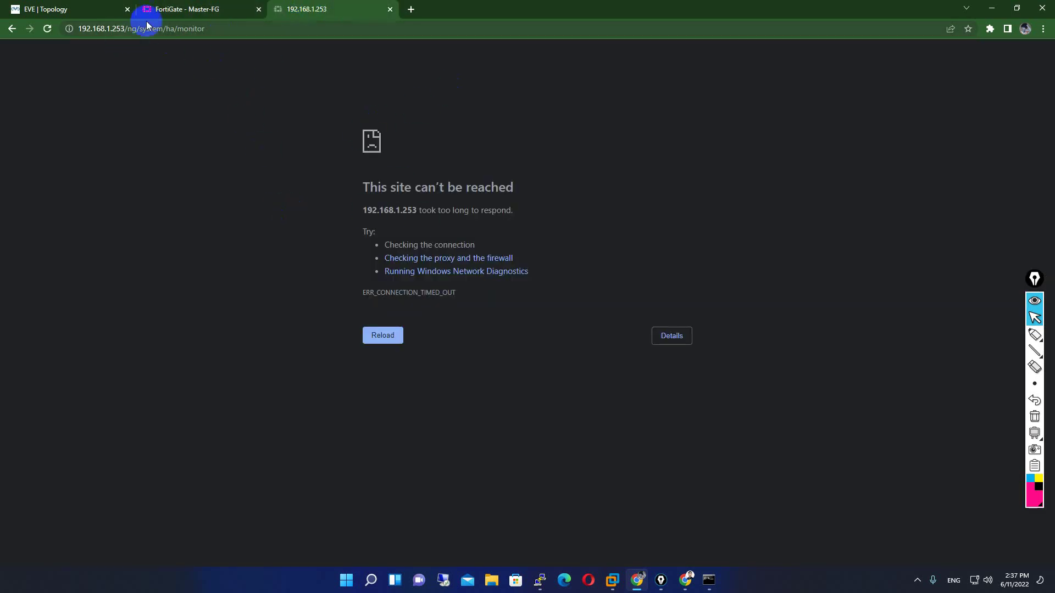
left_click(187, 9)
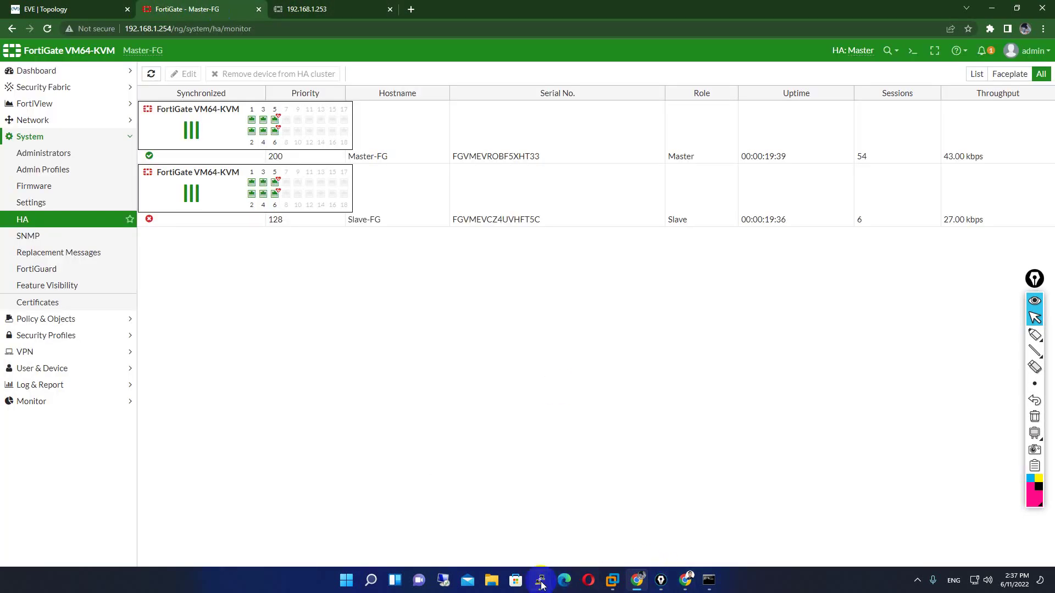
- Widen the Slave-FG console and highlight its 'not in sync with master' message
mouse_move(540, 580)
left_click(586, 529)
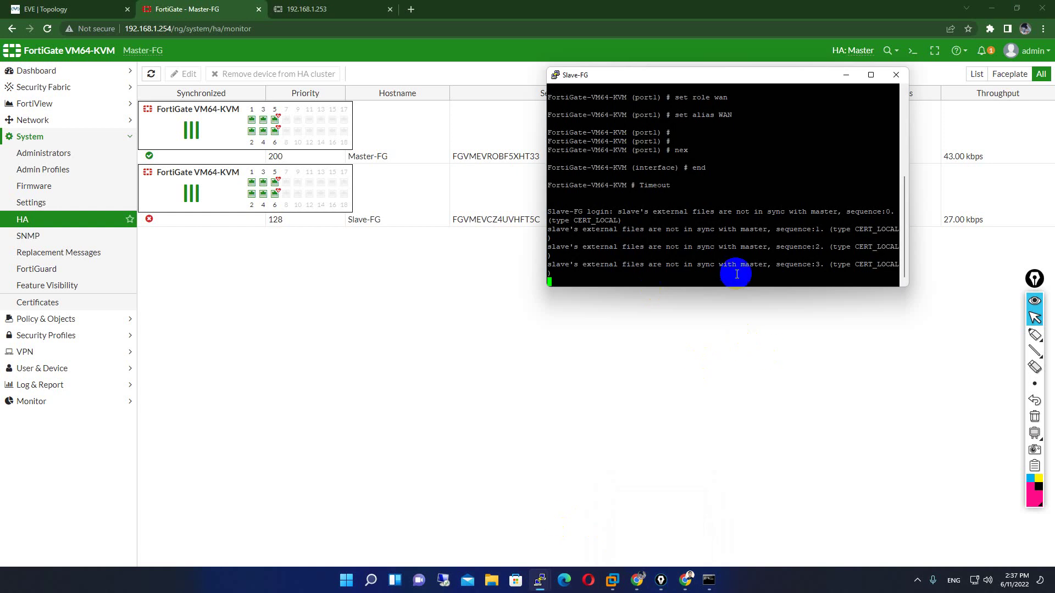
left_click_drag(907, 179, 1020, 193)
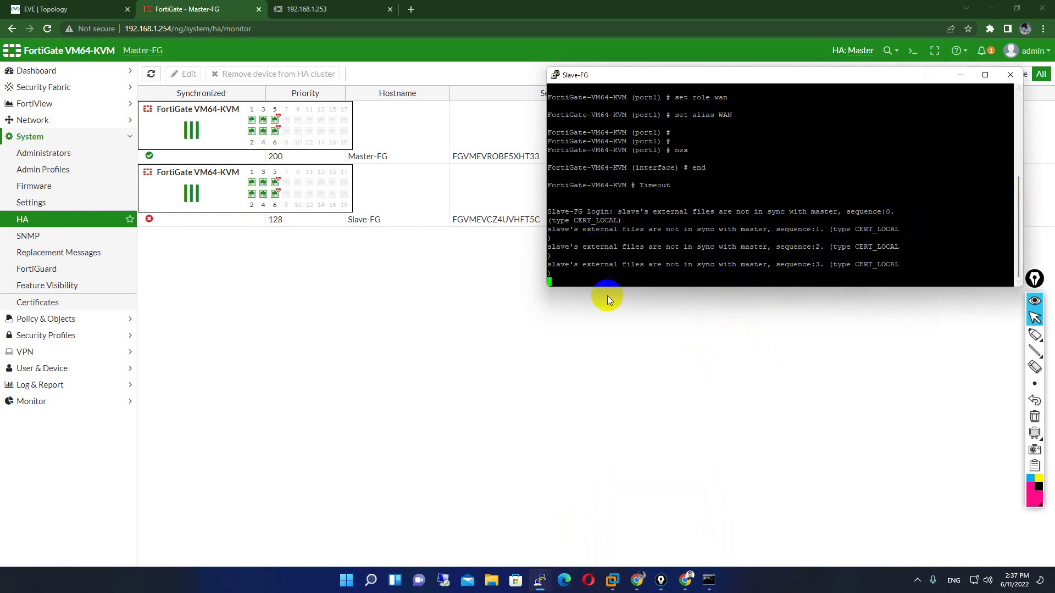
left_click_drag(698, 247, 765, 247)
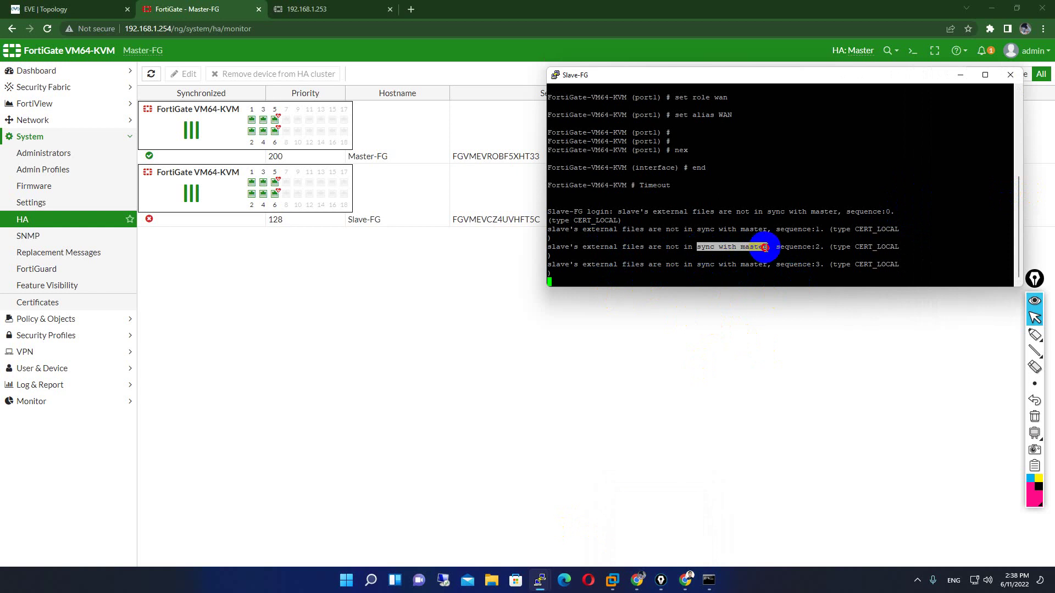
left_click(334, 5)
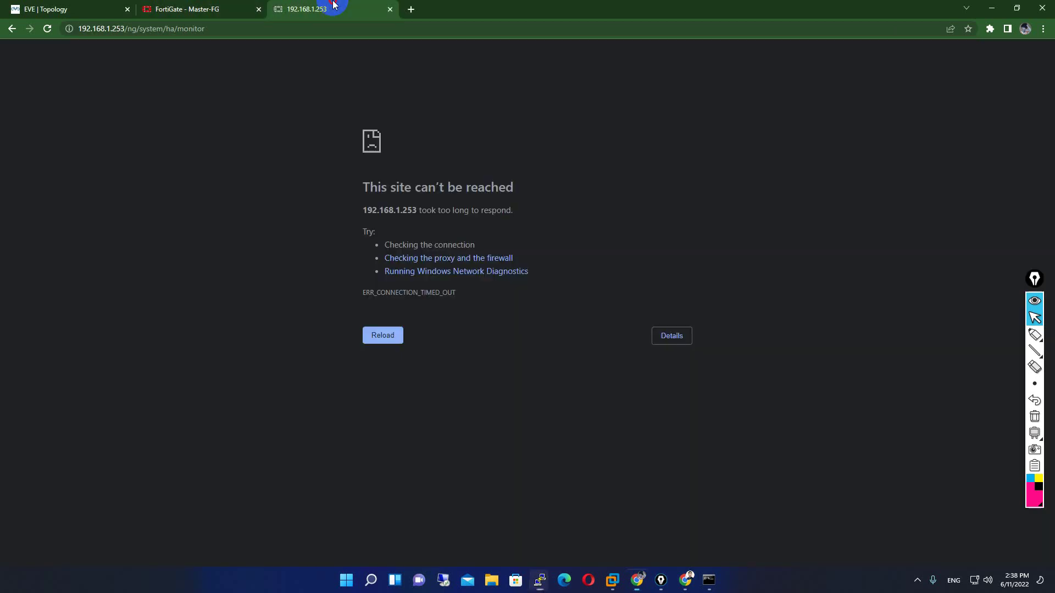
left_click(254, 6)
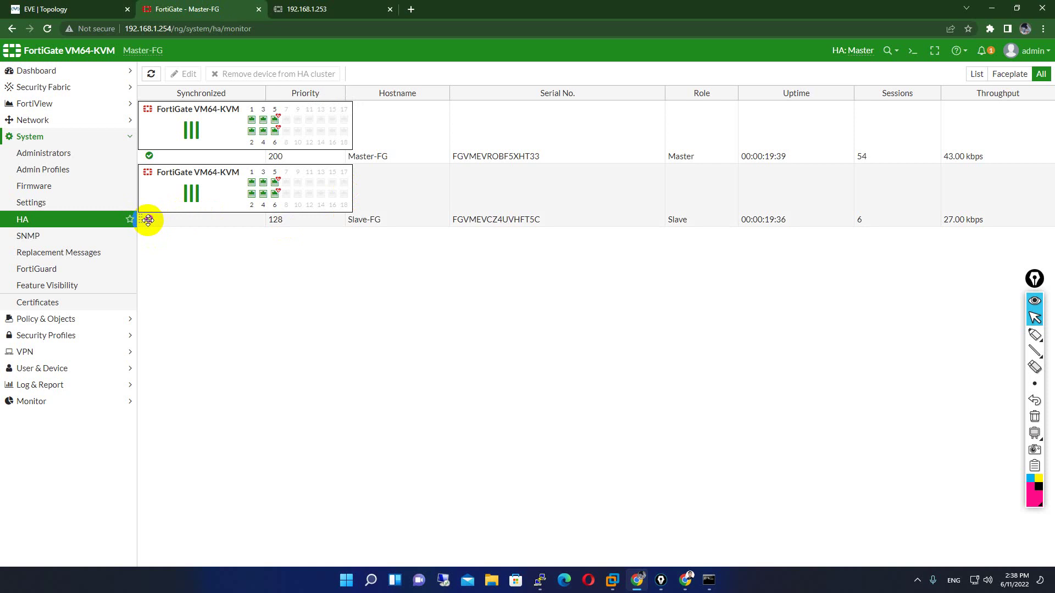
left_click(55, 34)
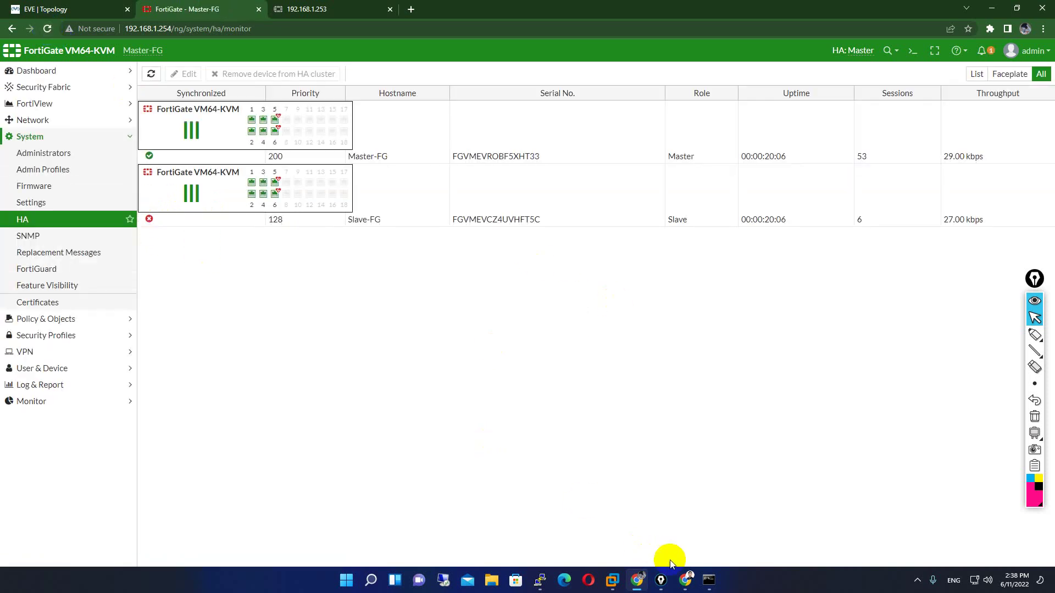
- Open and position the Master-FG console, then minimize the Slave-FG console
mouse_move(548, 583)
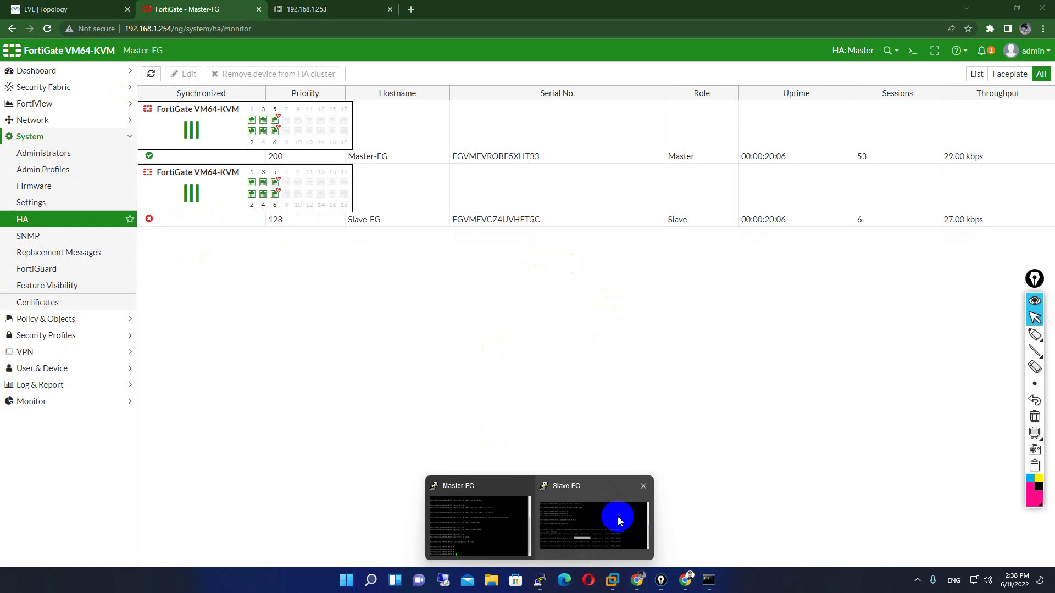
left_click(617, 495)
mouse_move(536, 562)
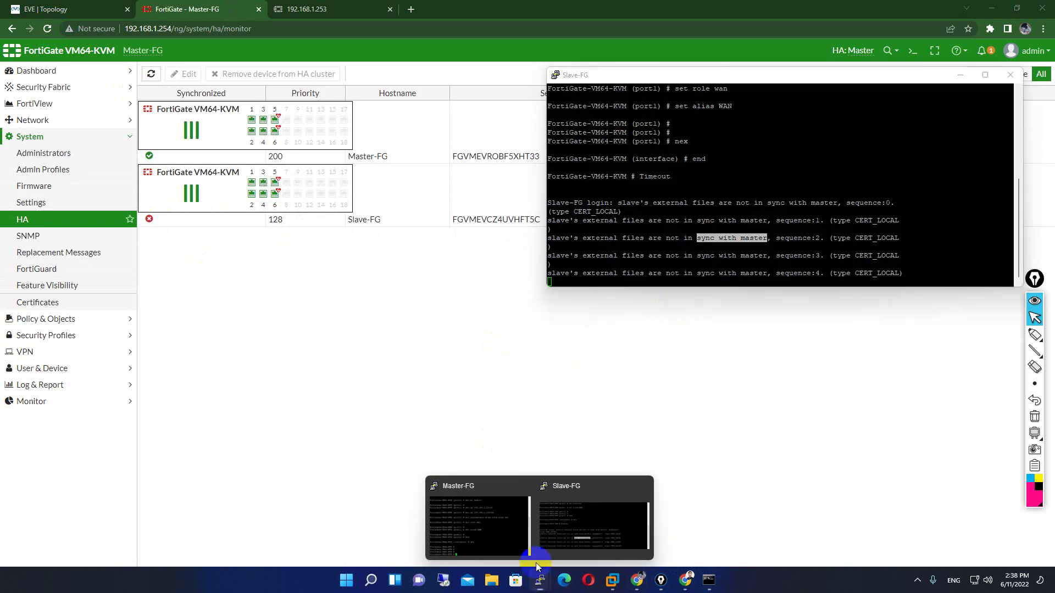
left_click(516, 529)
left_click(686, 177)
left_click_drag(673, 129, 251, 130)
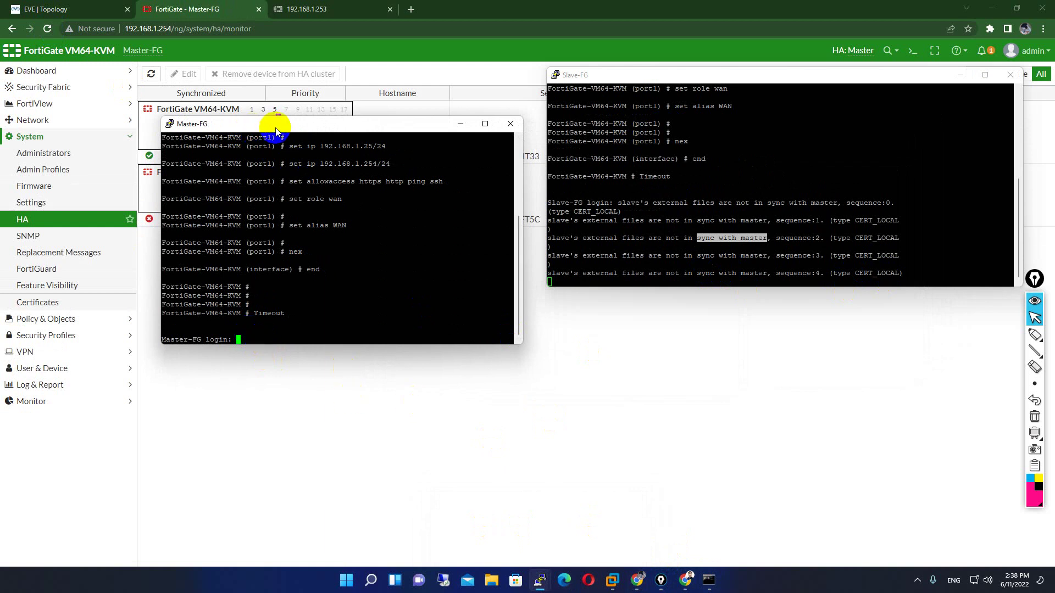
left_click_drag(266, 122, 259, 135)
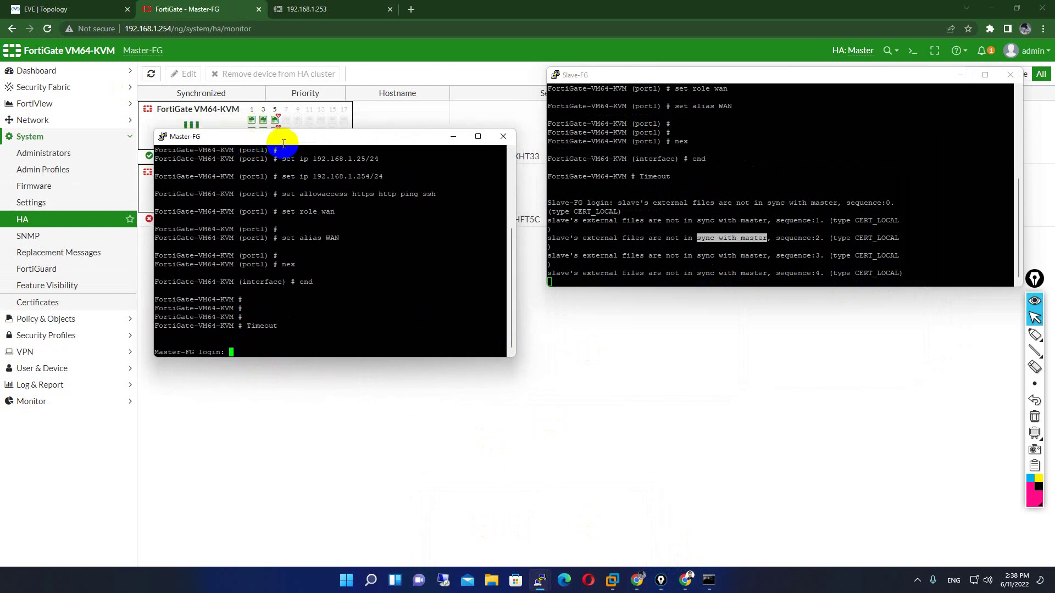
left_click(617, 75)
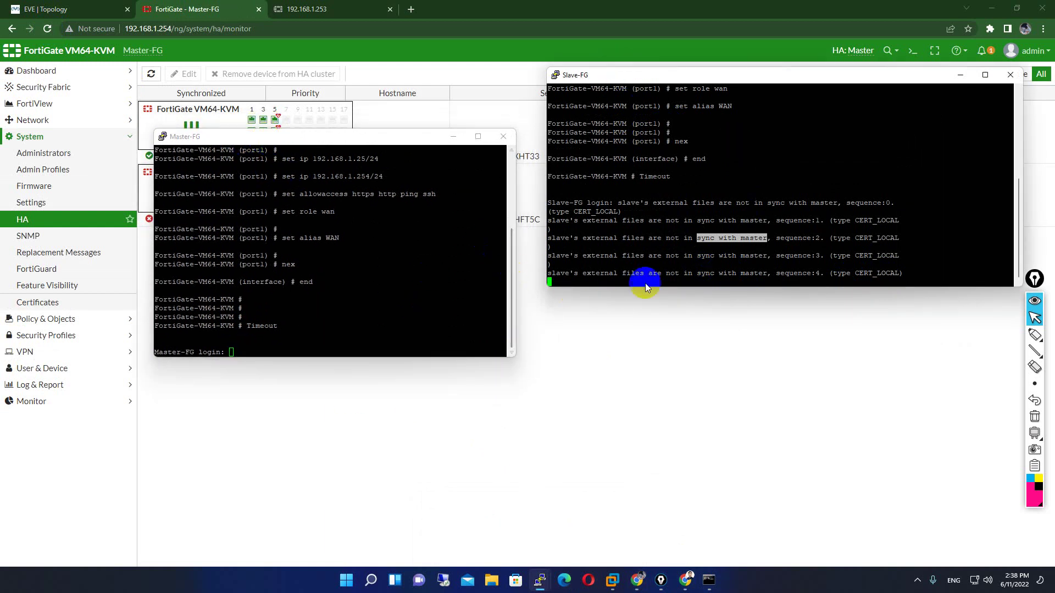
left_click(755, 273)
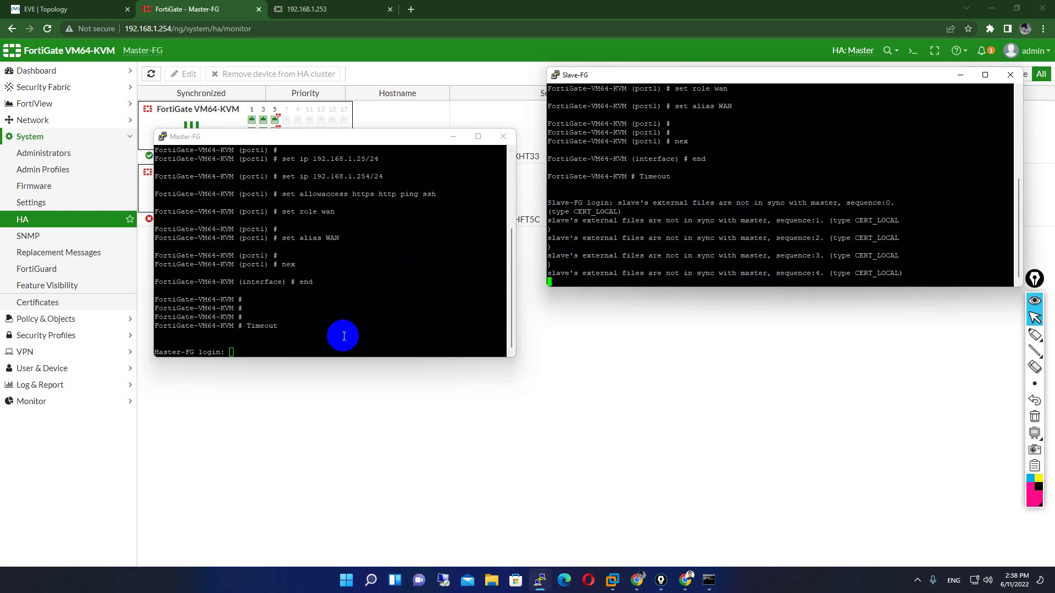
left_click(961, 74)
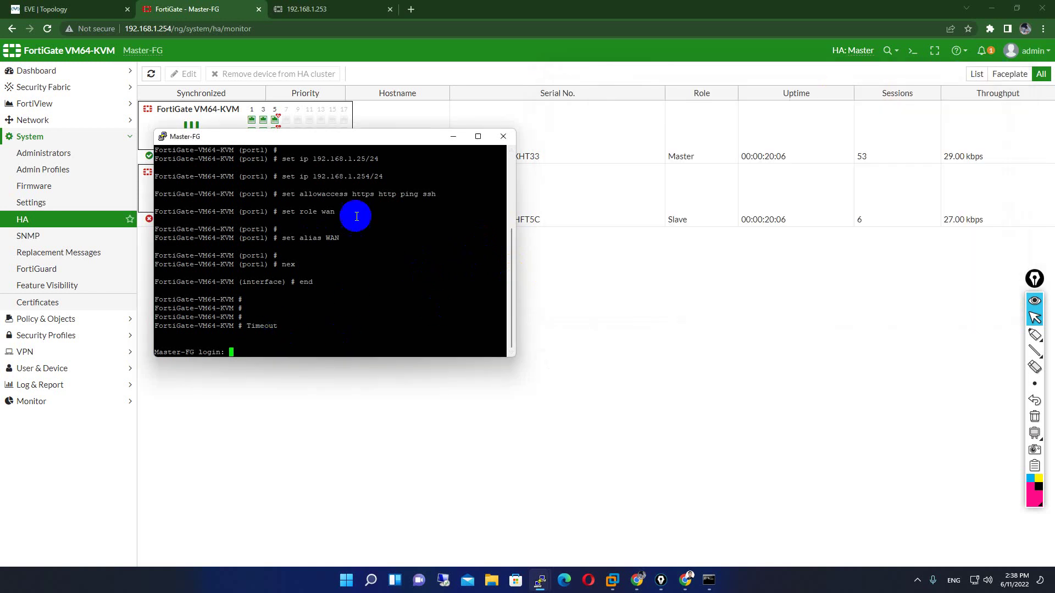
- Minimize Master-FG's console, refresh the HA monitor, and close the unreachable 192.168.1.253 tab
left_click(449, 137)
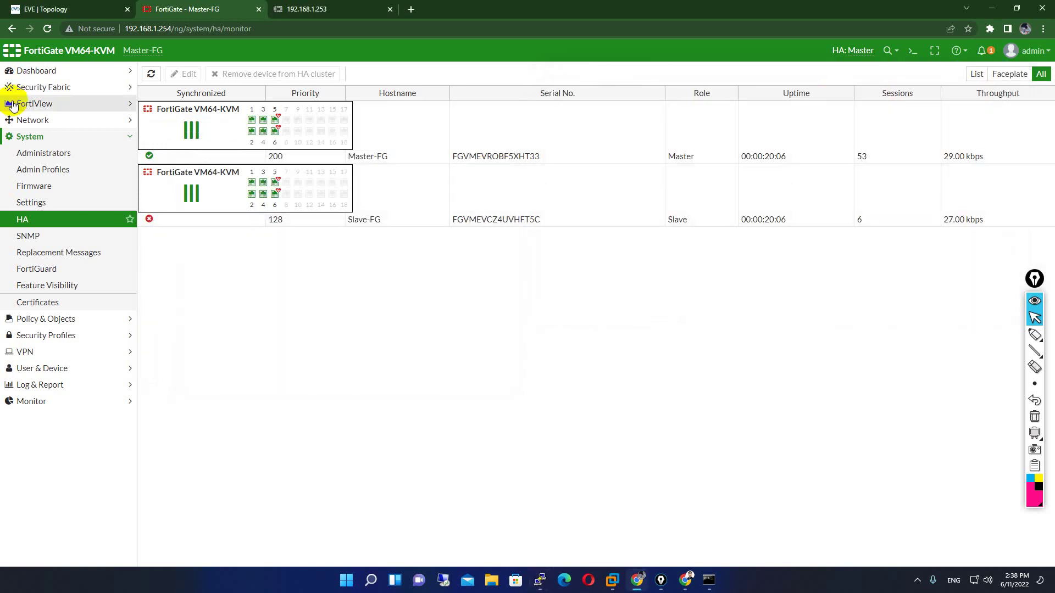
left_click(49, 29)
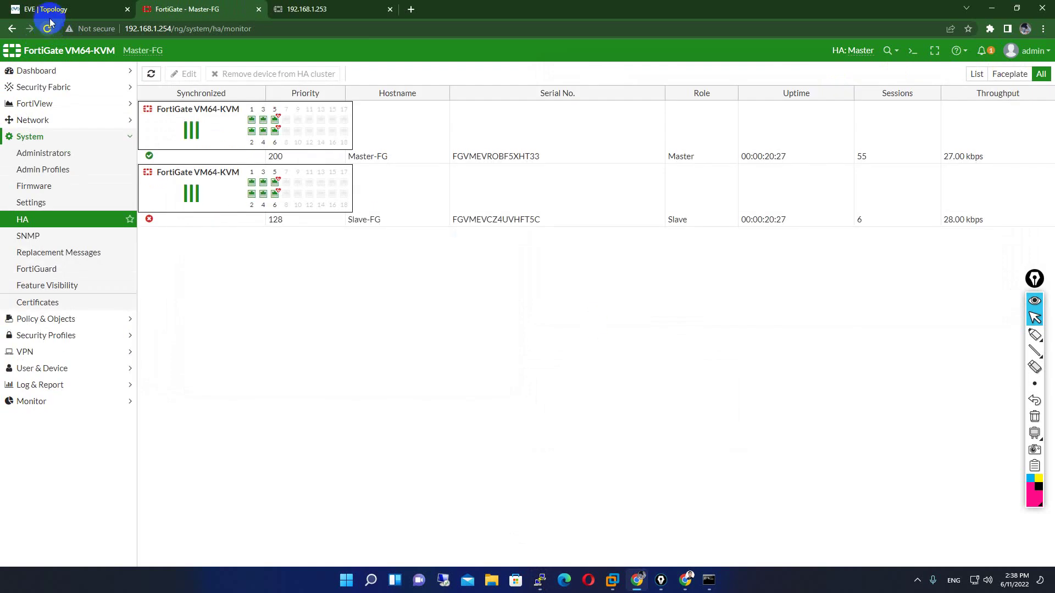
left_click(46, 28)
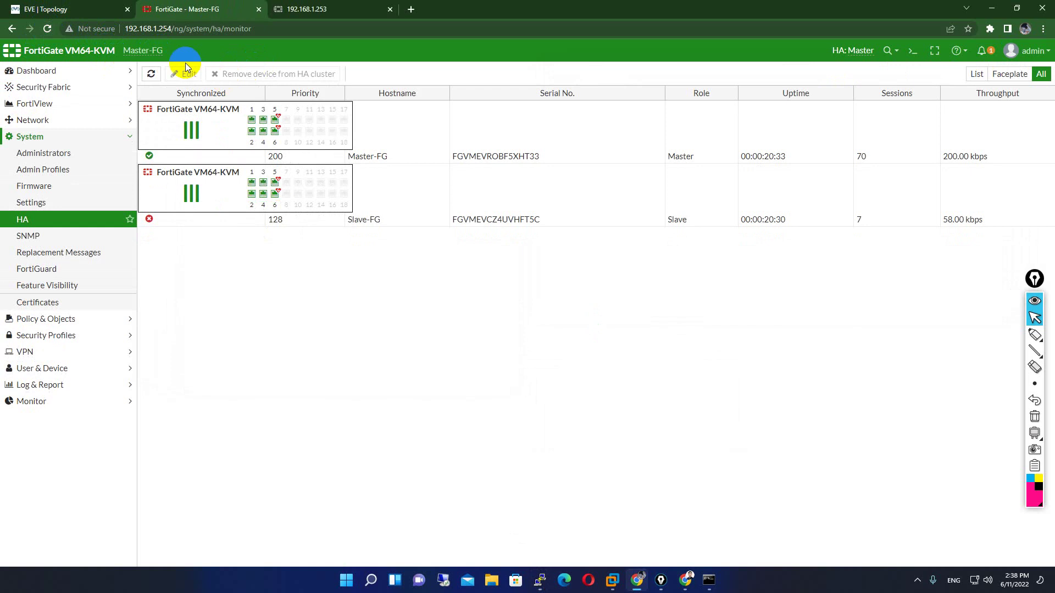
left_click(46, 29)
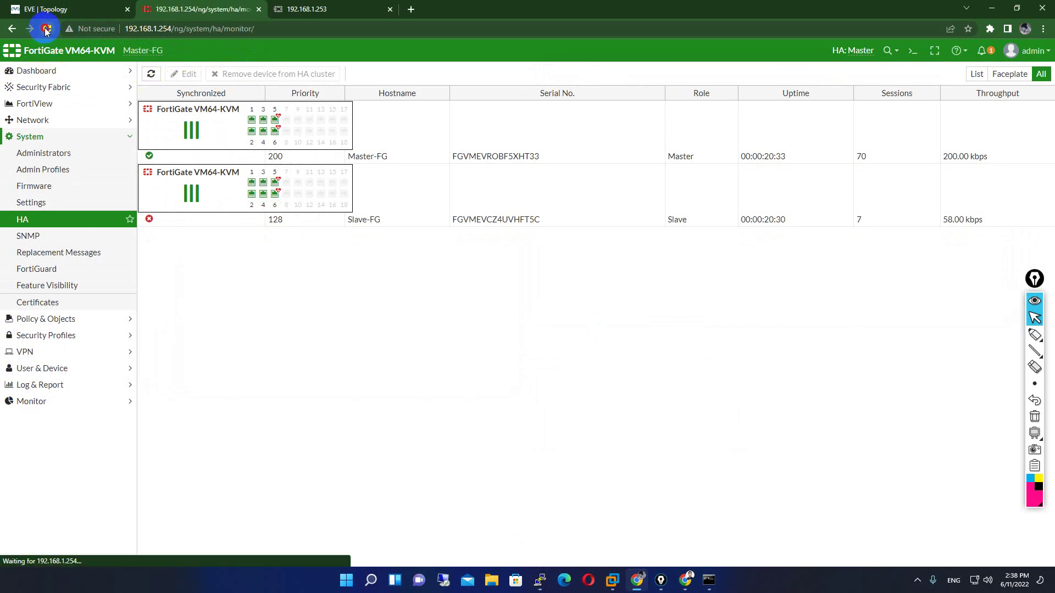
left_click(306, 9)
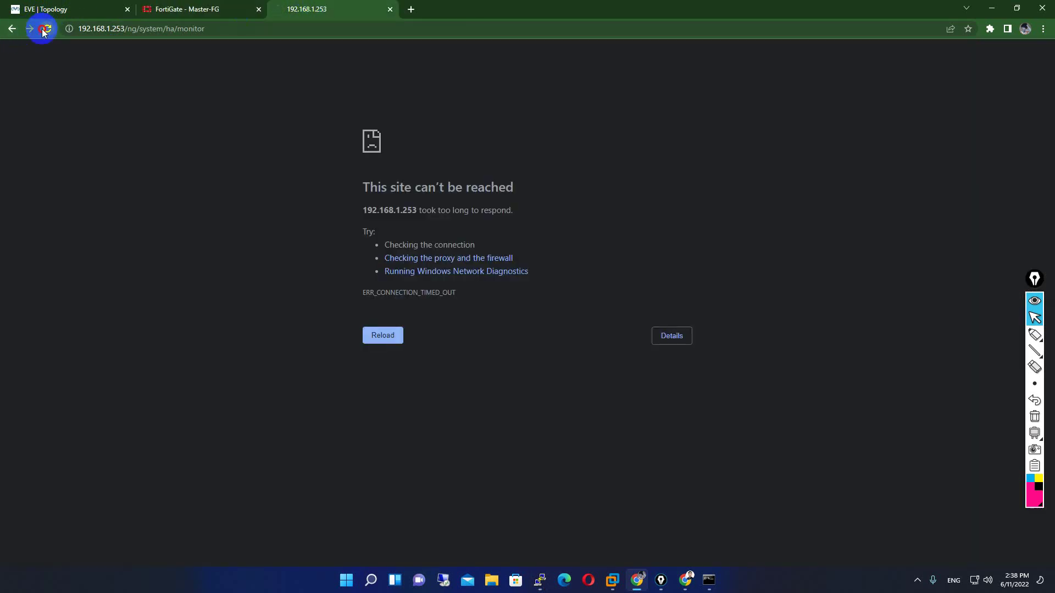
left_click(338, 6)
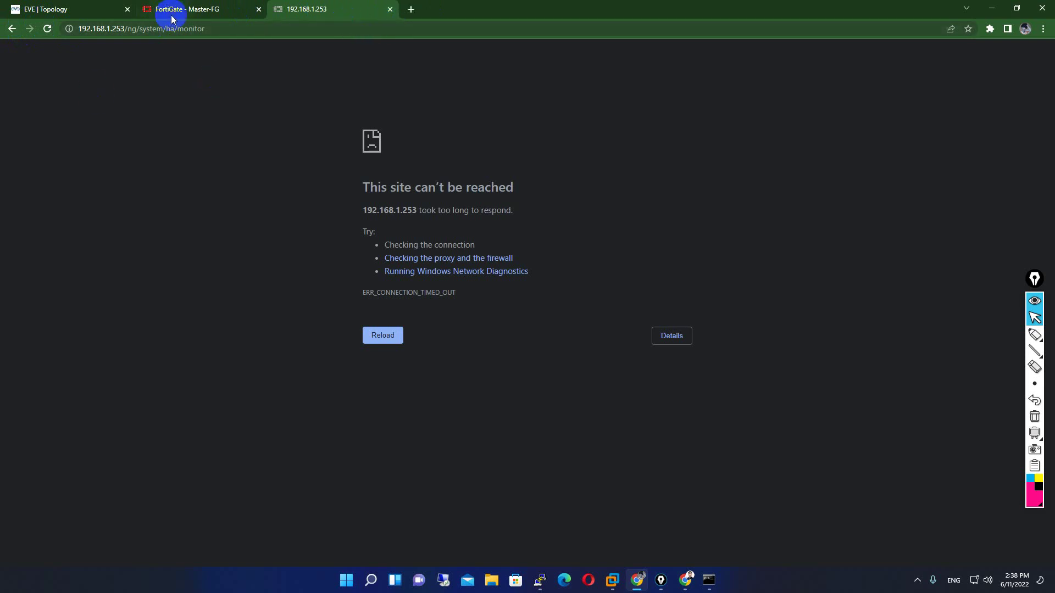
left_click(390, 9)
left_click(45, 28)
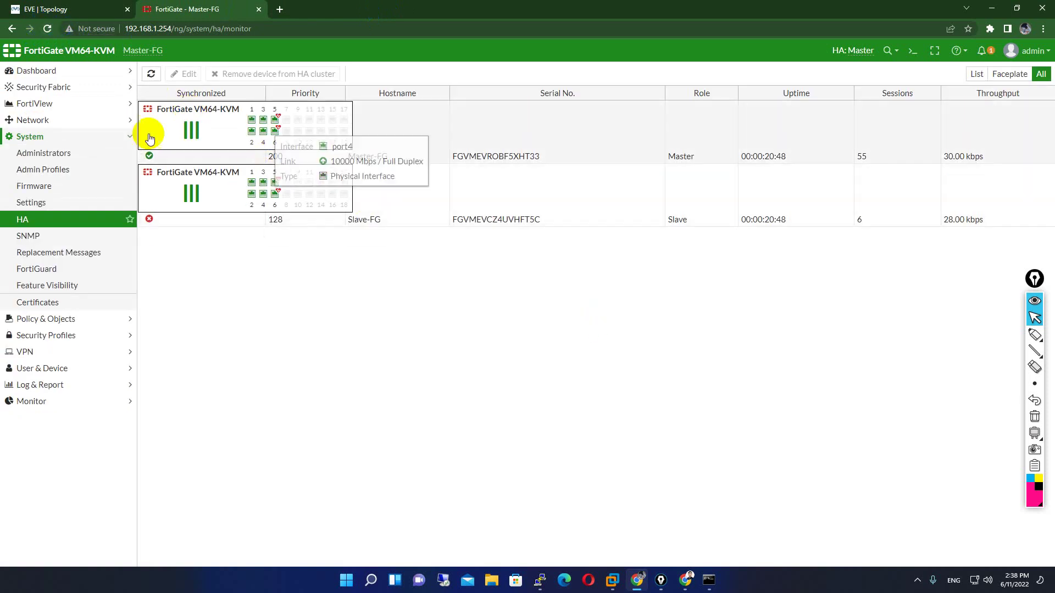
- Refresh the HA monitor, review Slave-FG's config-not-in-sync messages, and move its console below the table
mouse_move(277, 185)
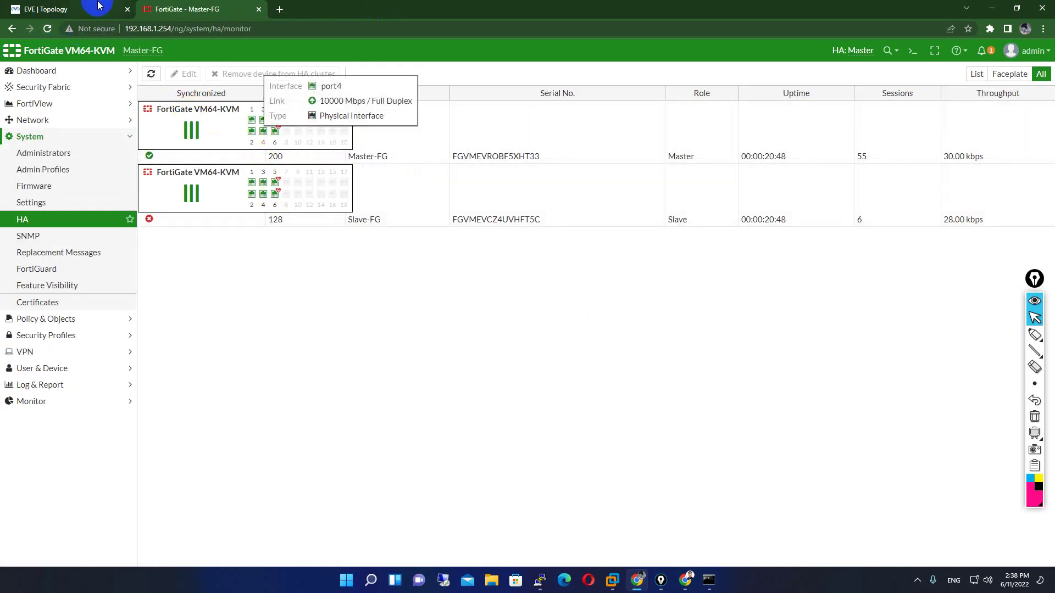
left_click(47, 29)
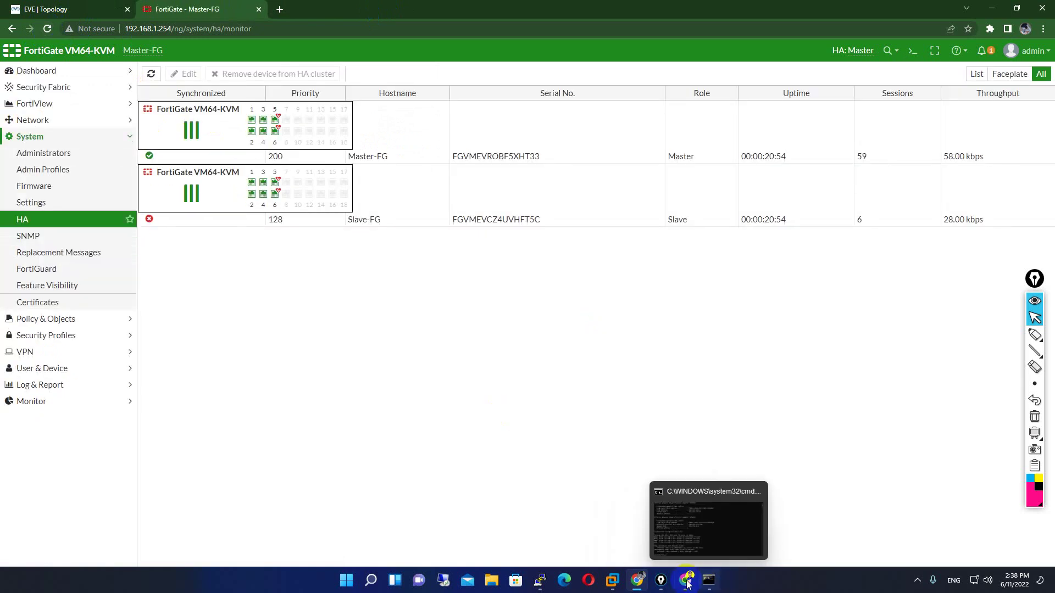
mouse_move(539, 581)
left_click(603, 522)
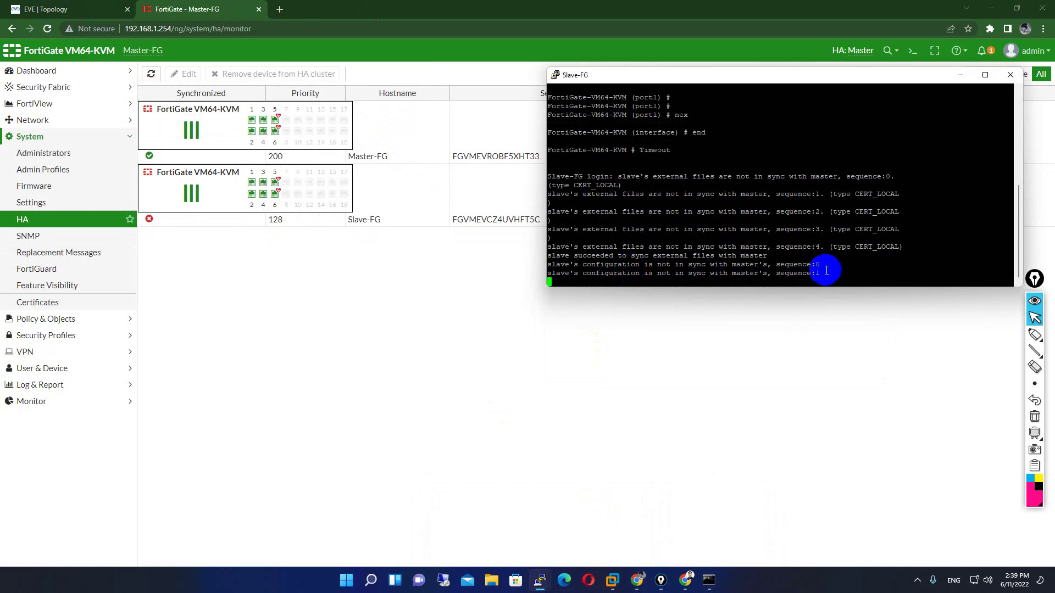
left_click_drag(828, 270, 538, 269)
left_click(708, 255)
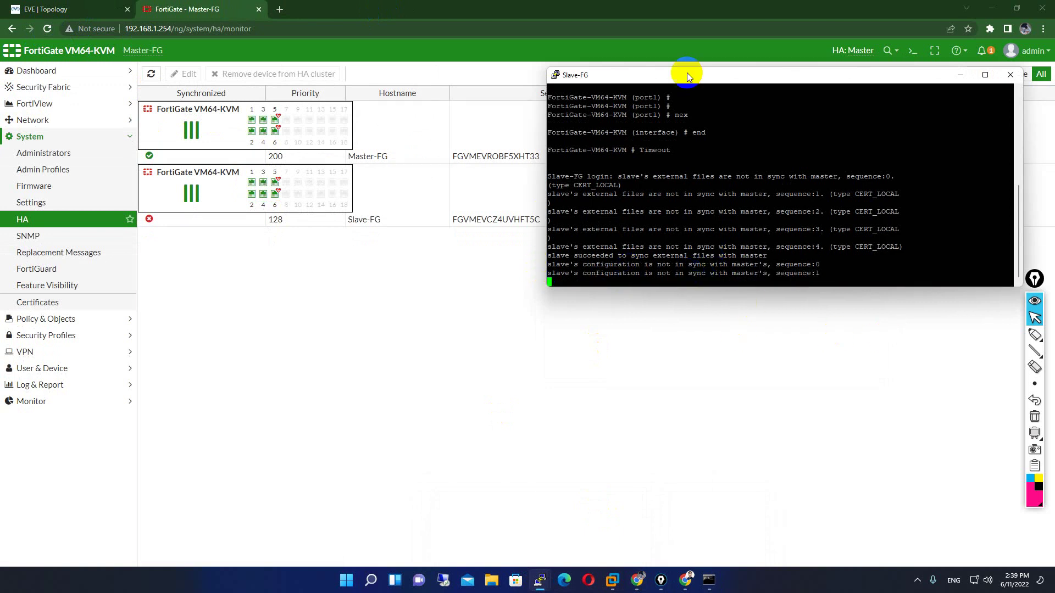
left_click_drag(721, 76, 578, 328)
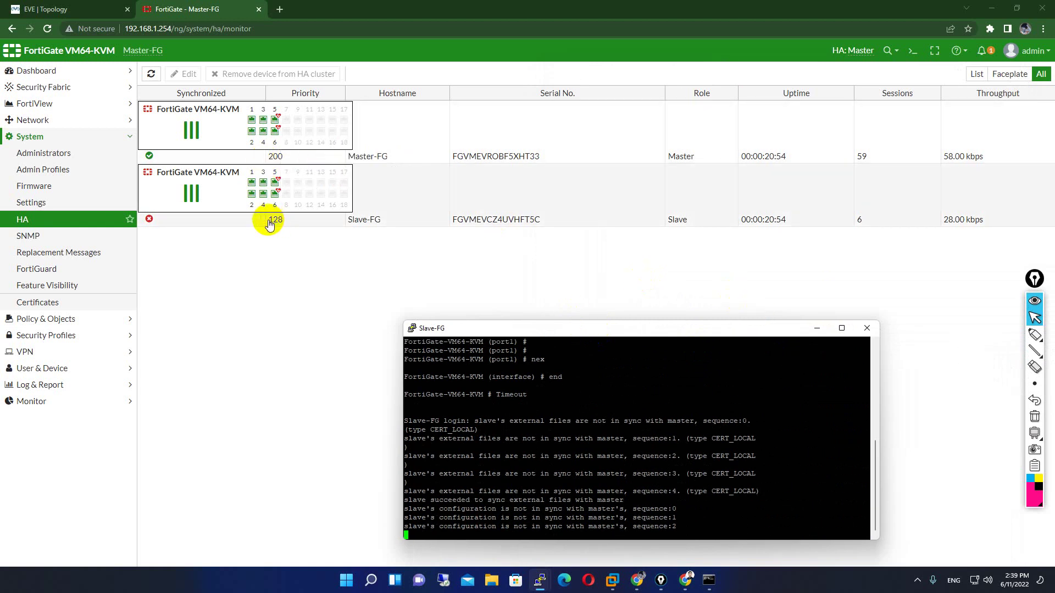
- Inspect the Master-FG and Slave-FG rows, check the ping window, and reload the HA monitor
mouse_move(272, 145)
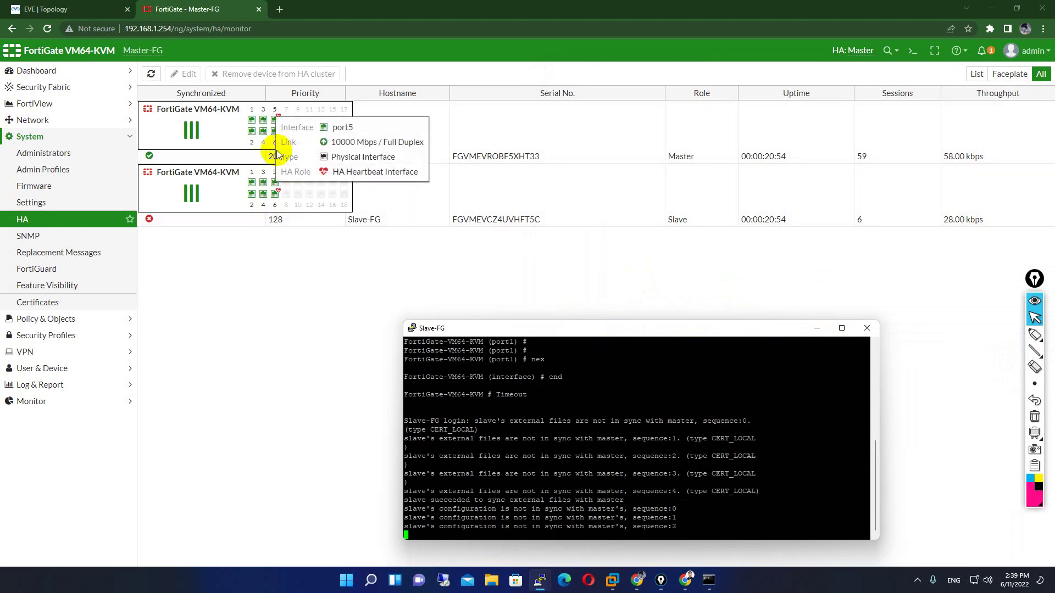
left_click(714, 133)
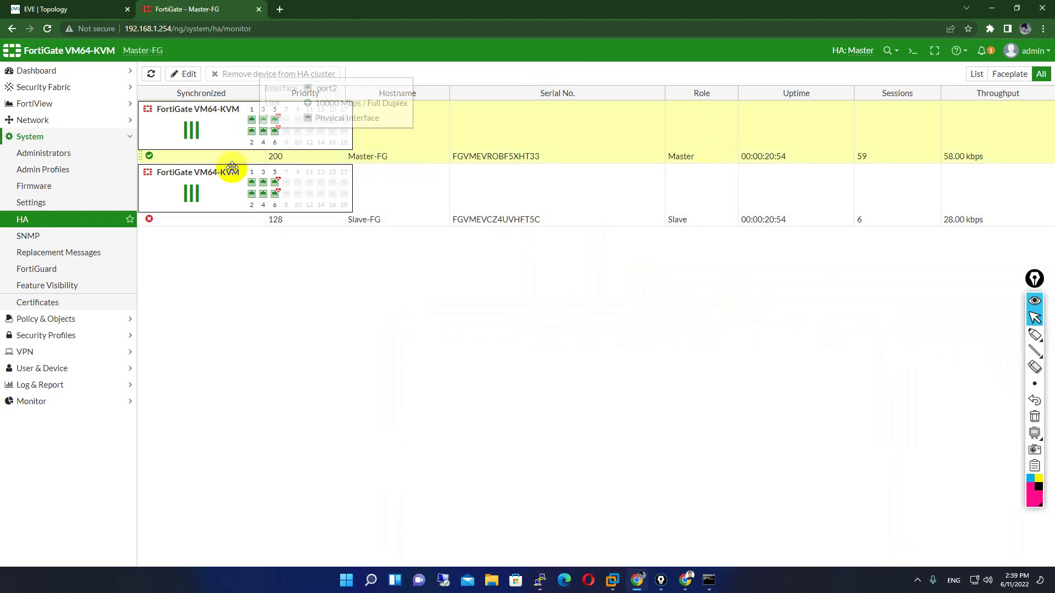
left_click(275, 218)
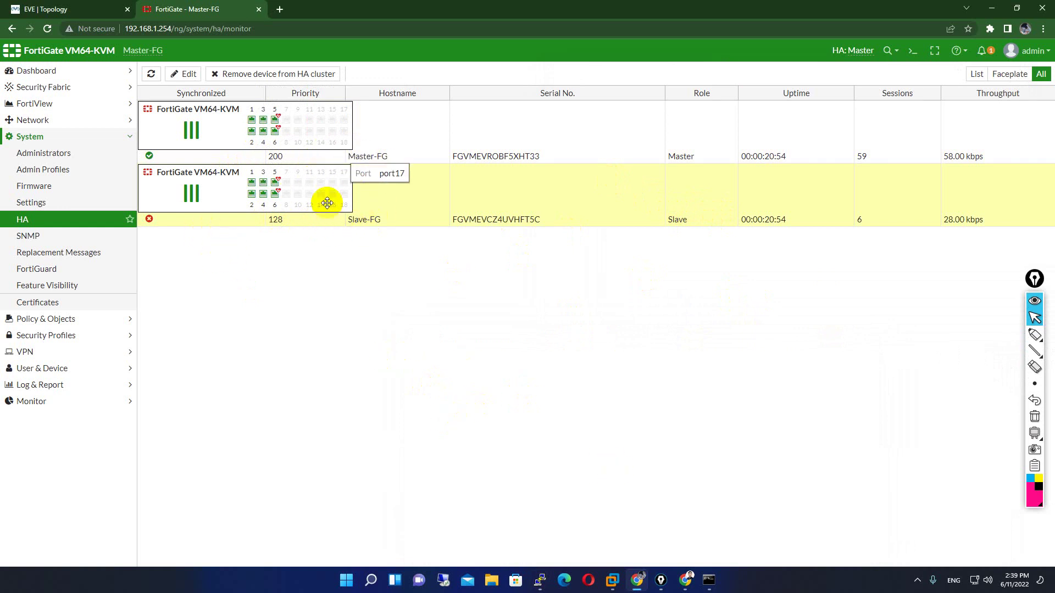
left_click(384, 148)
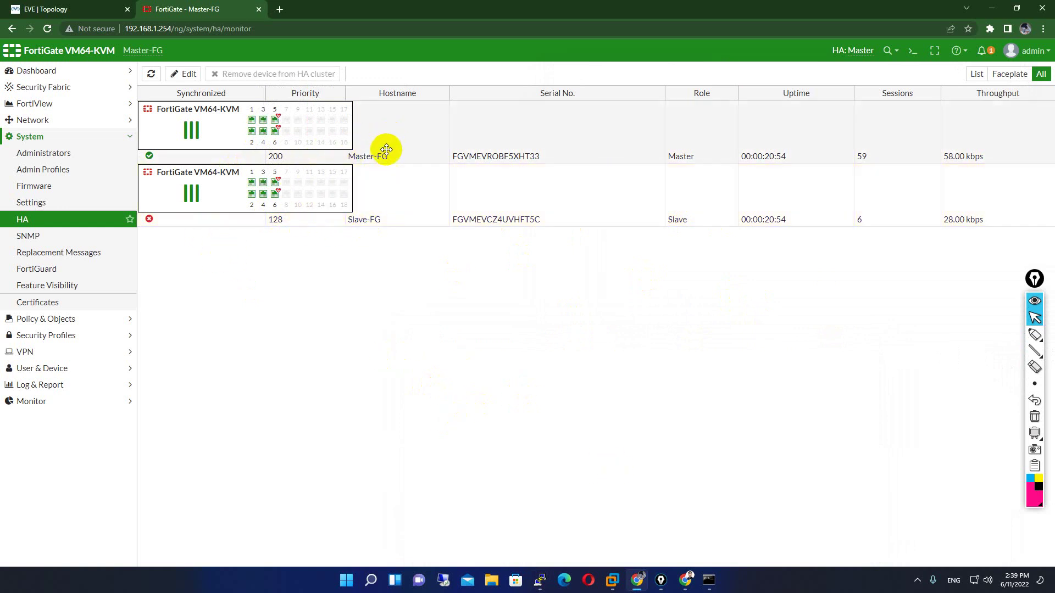
left_click(381, 207)
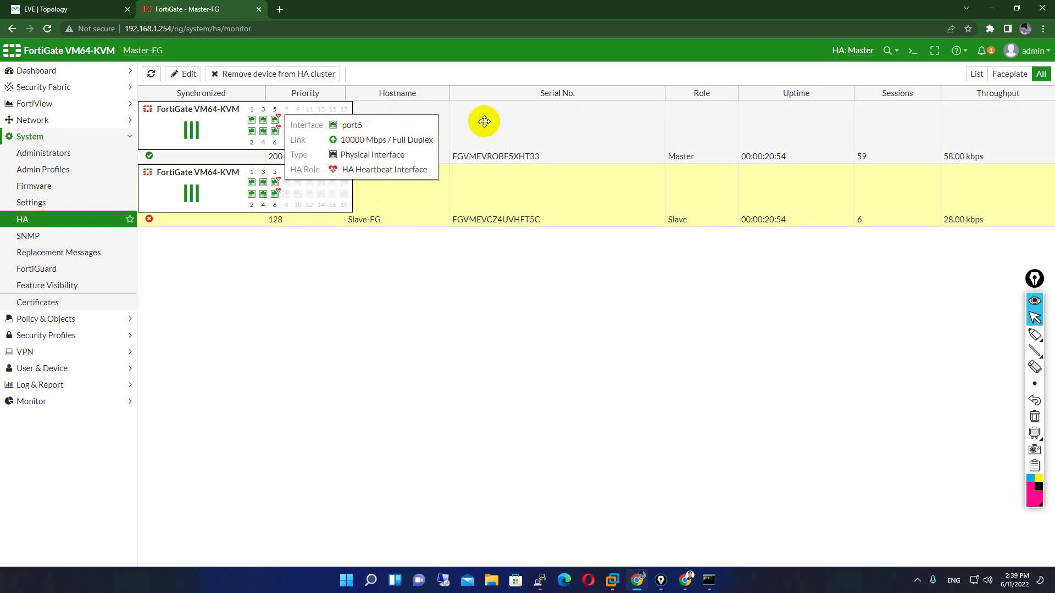
left_click(504, 125)
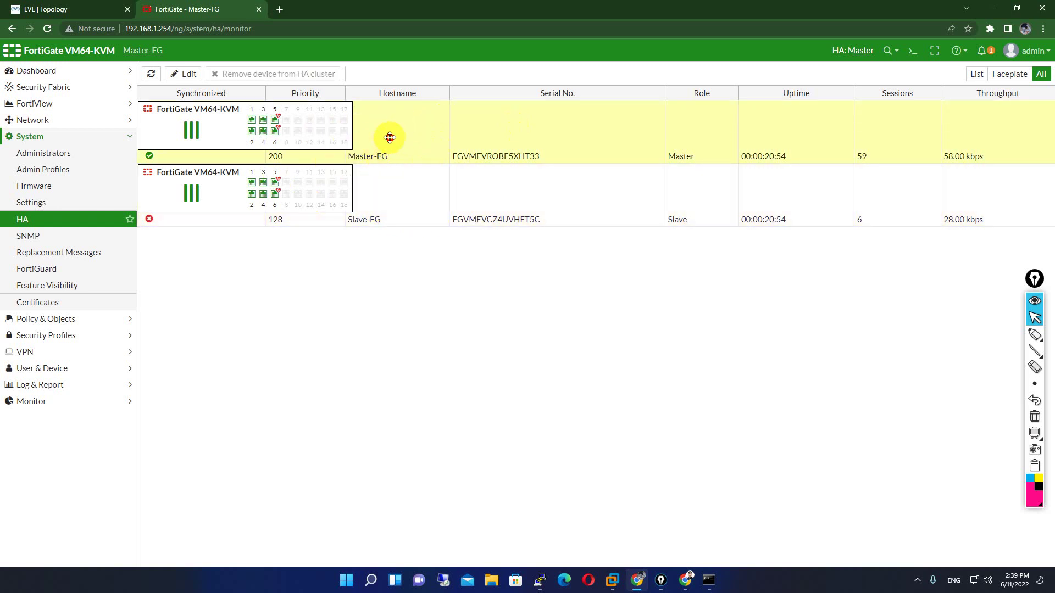
left_click(388, 211)
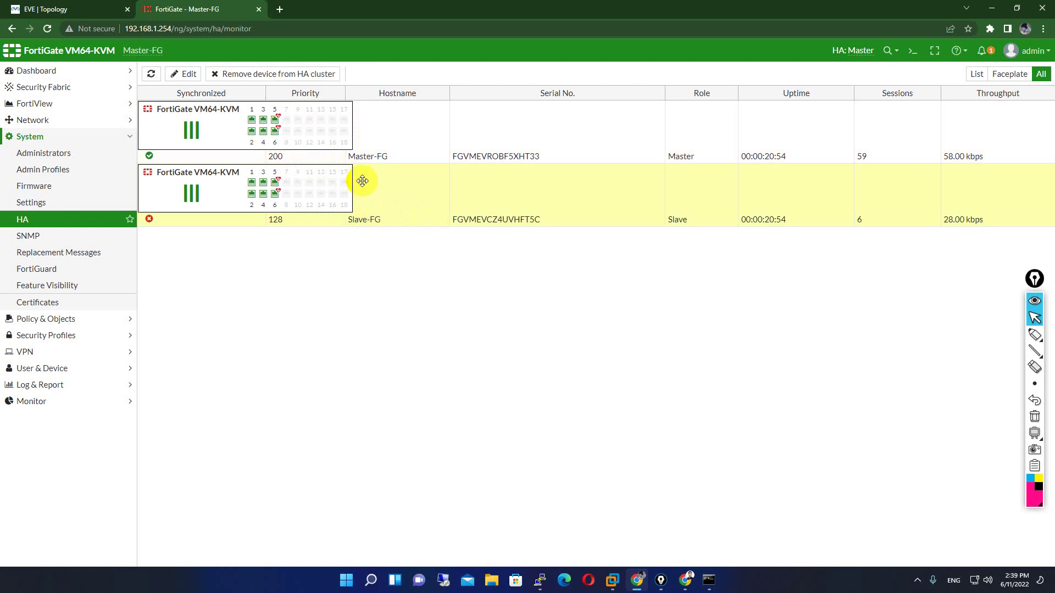
left_click(709, 579)
left_click(761, 434)
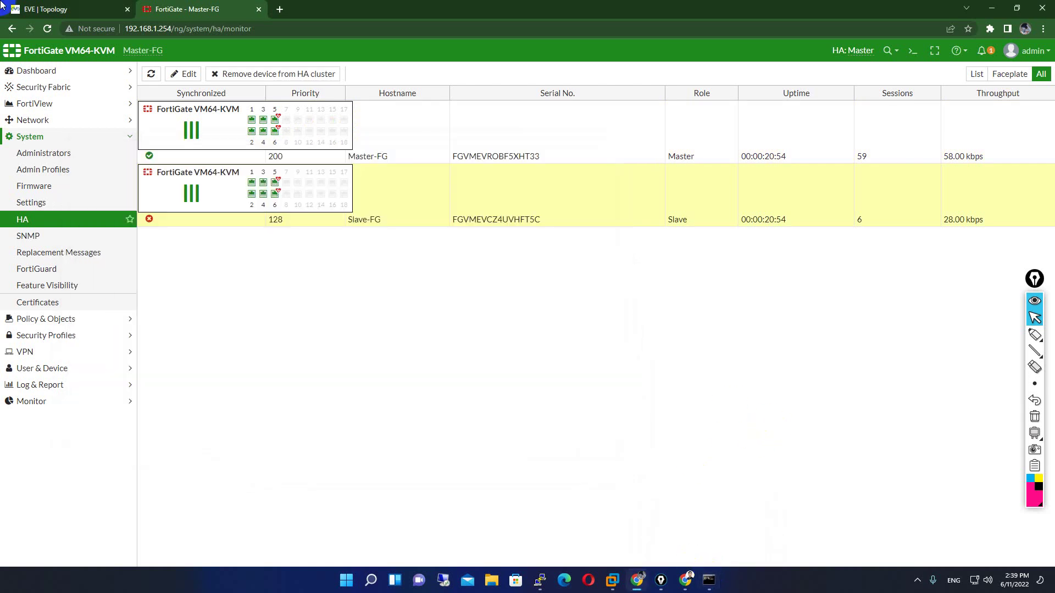
left_click(48, 29)
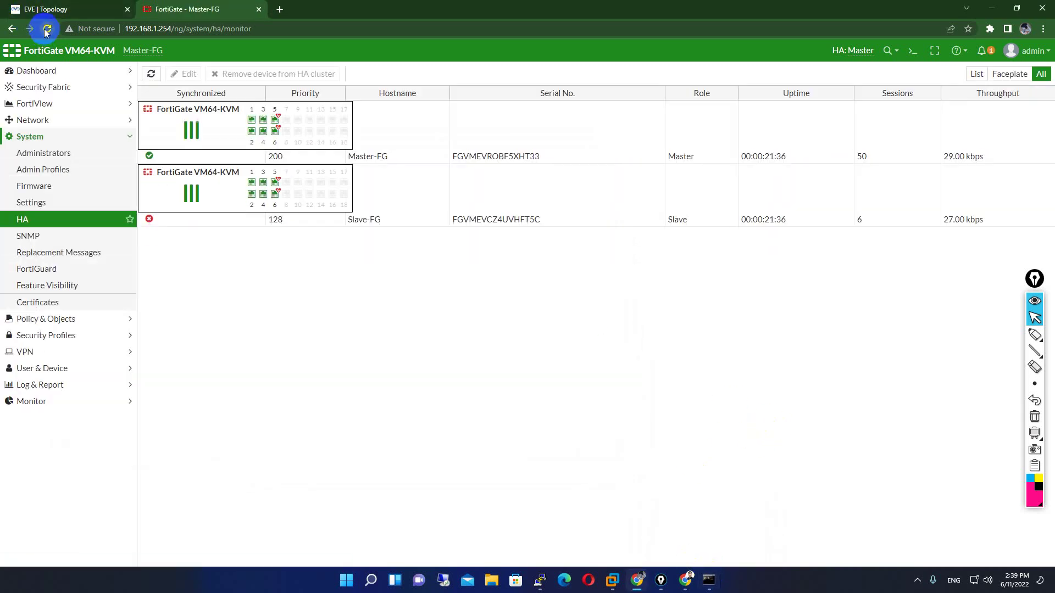
- Reload, visit Network > Interfaces and SD-WAN, then reopen System > HA
left_click(47, 29)
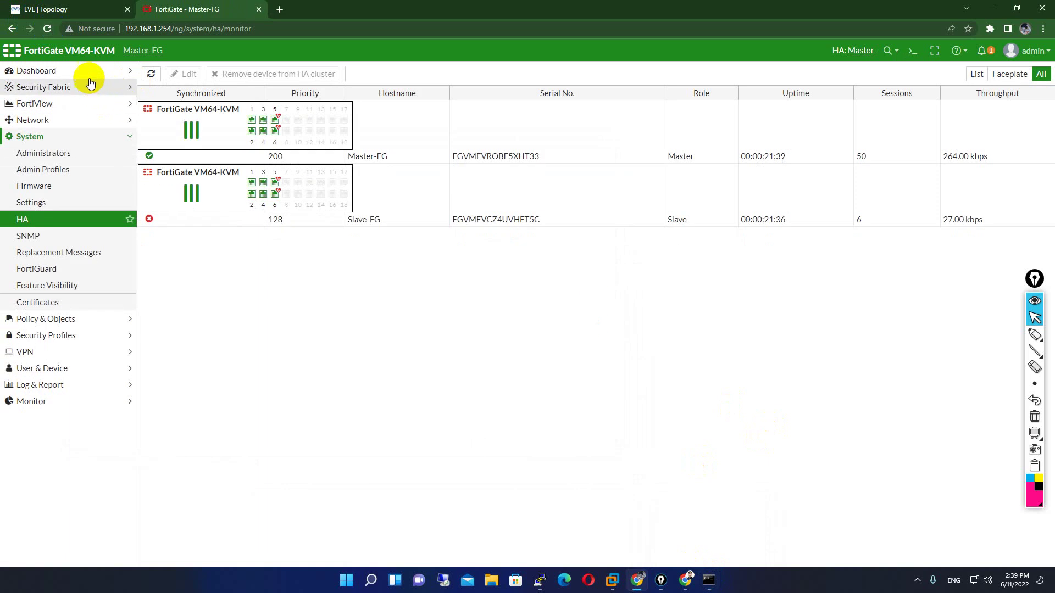
left_click(47, 30)
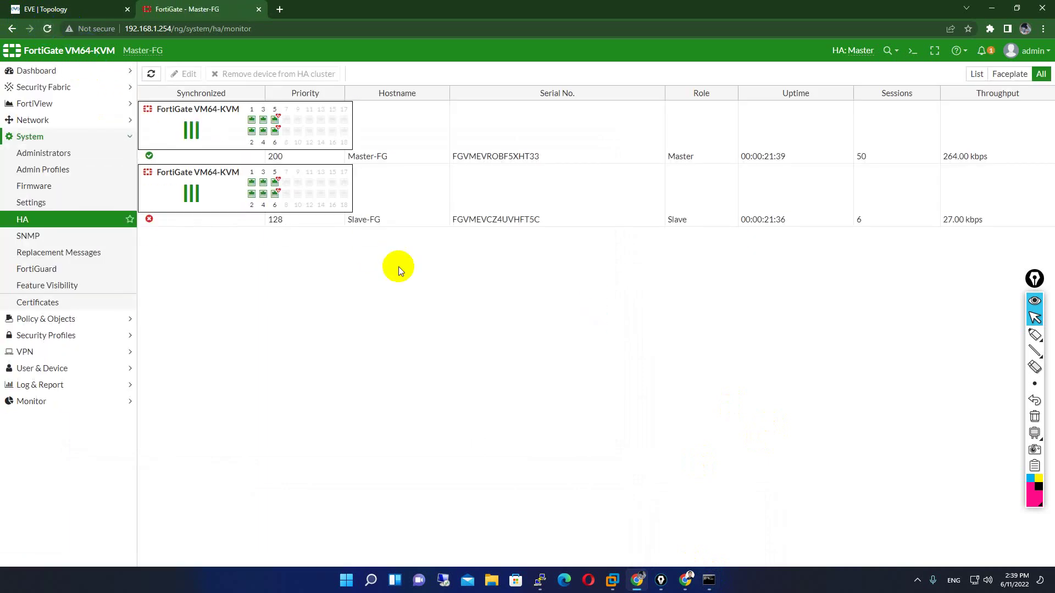
left_click(58, 126)
left_click(55, 137)
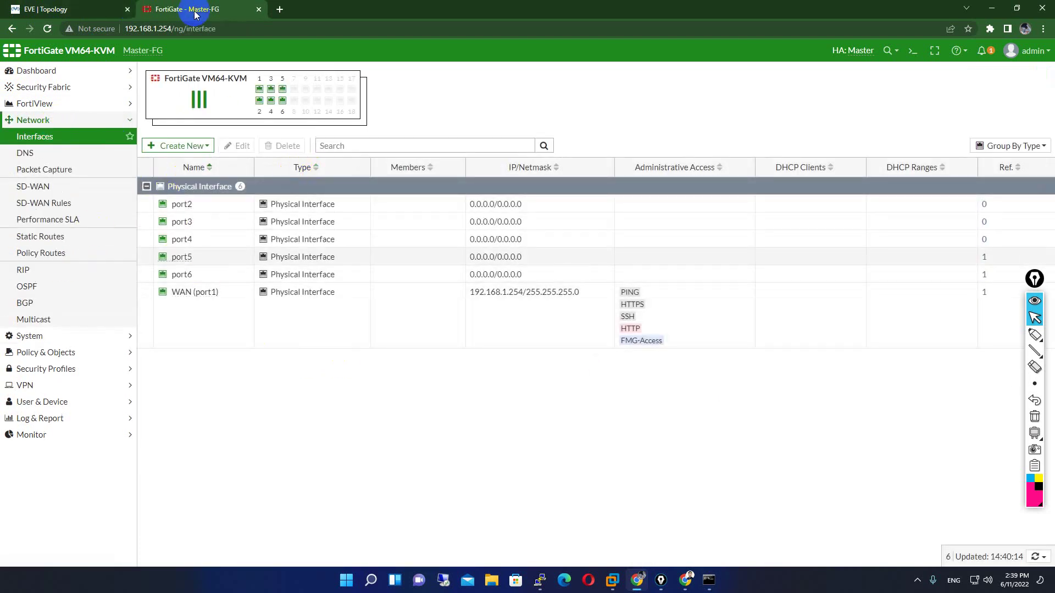
left_click(71, 9)
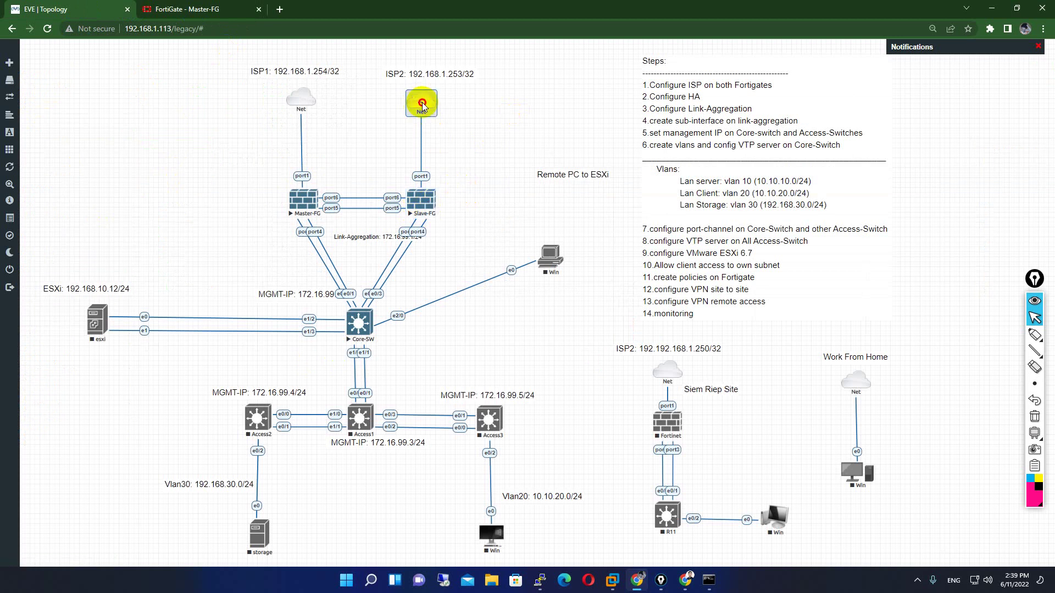
left_click(187, 10)
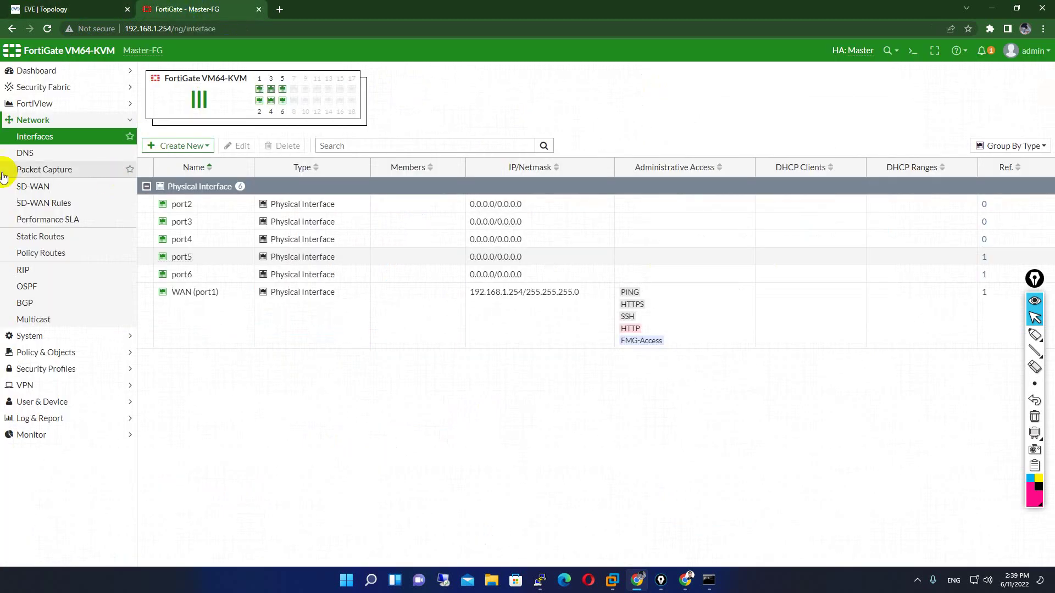
left_click(40, 187)
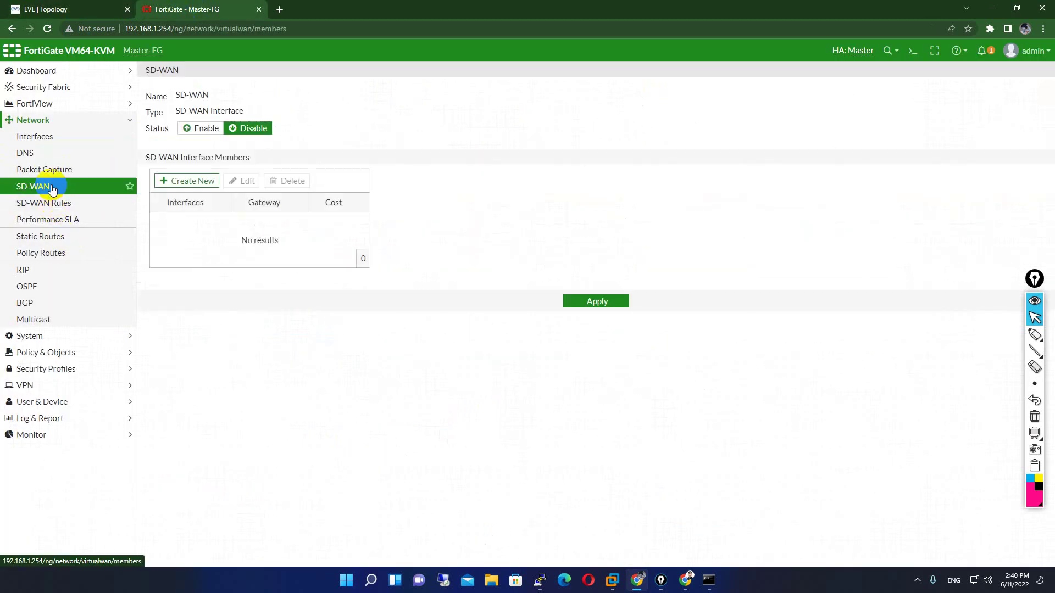
left_click(33, 337)
left_click(31, 221)
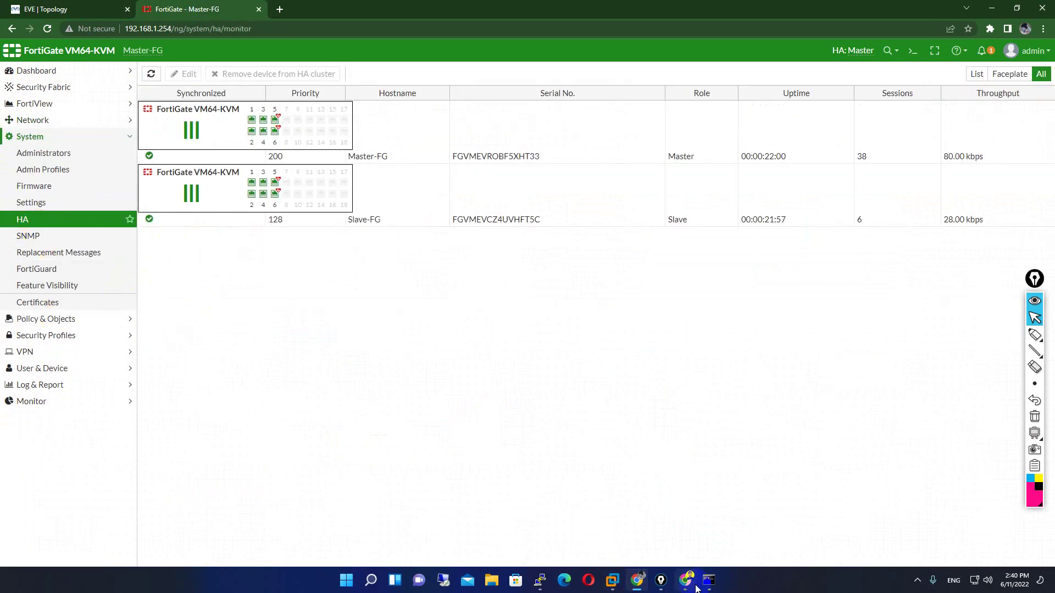
mouse_move(540, 581)
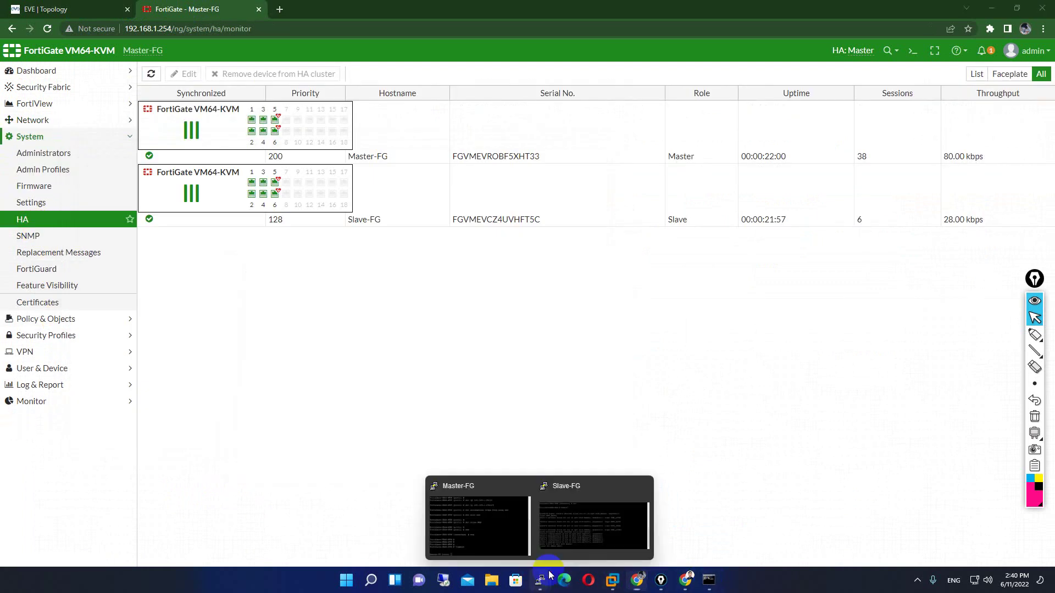
left_click(586, 513)
left_click_drag(484, 329, 503, 142)
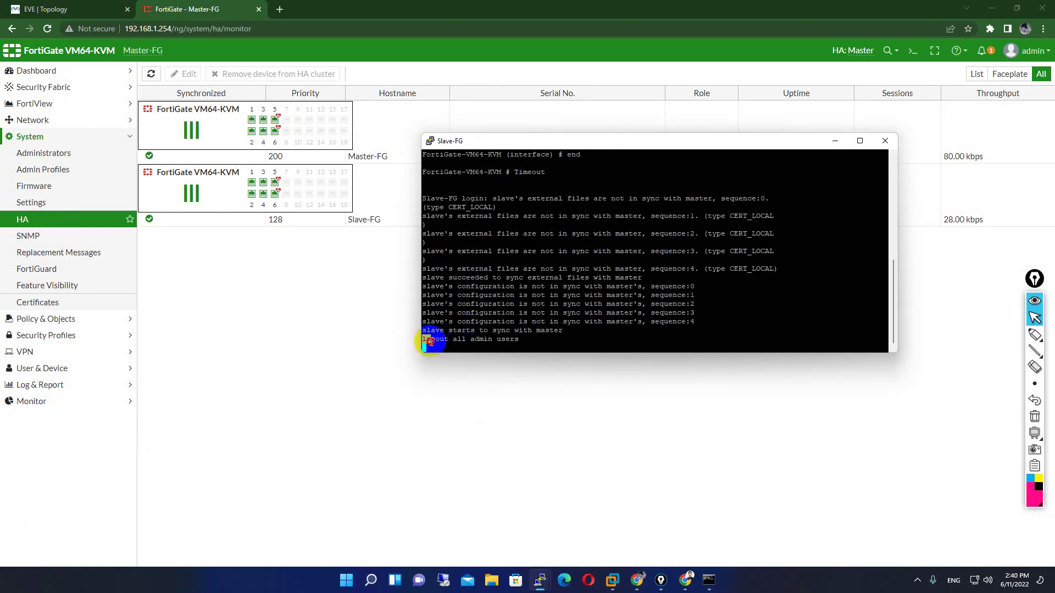
left_click_drag(446, 342, 480, 347)
left_click(775, 198)
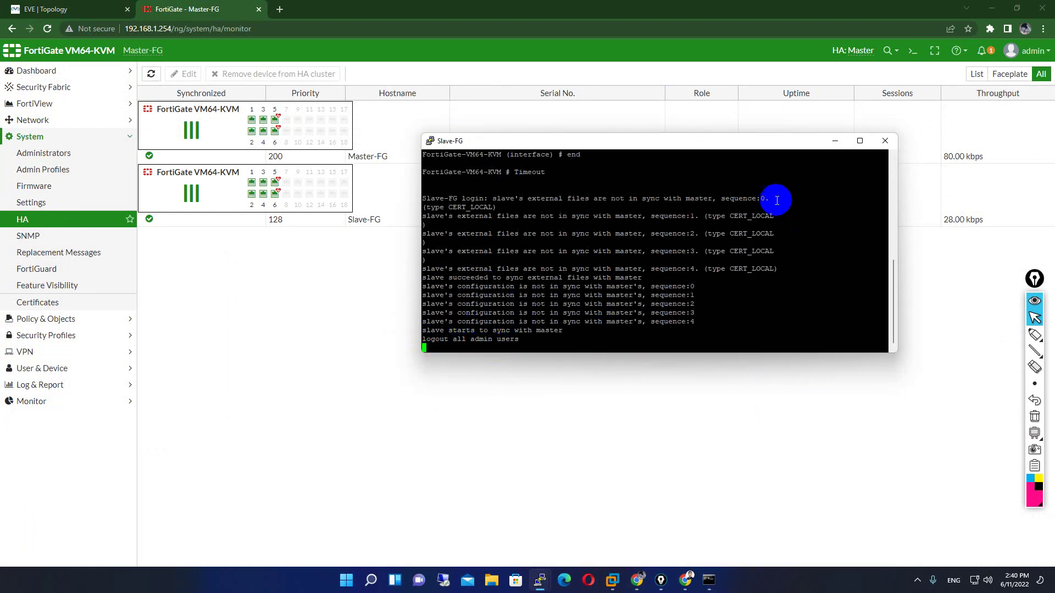
left_click(835, 141)
left_click(47, 29)
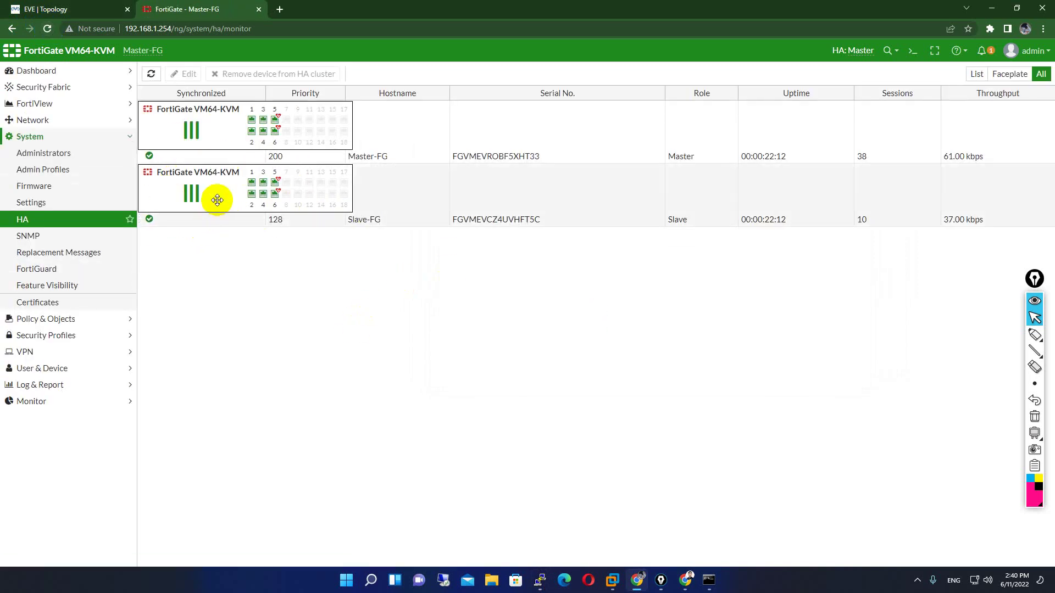
- Pick the annotation pen and circle Master-FG's port4 link end on the EVE-NG topology
left_click(82, 9)
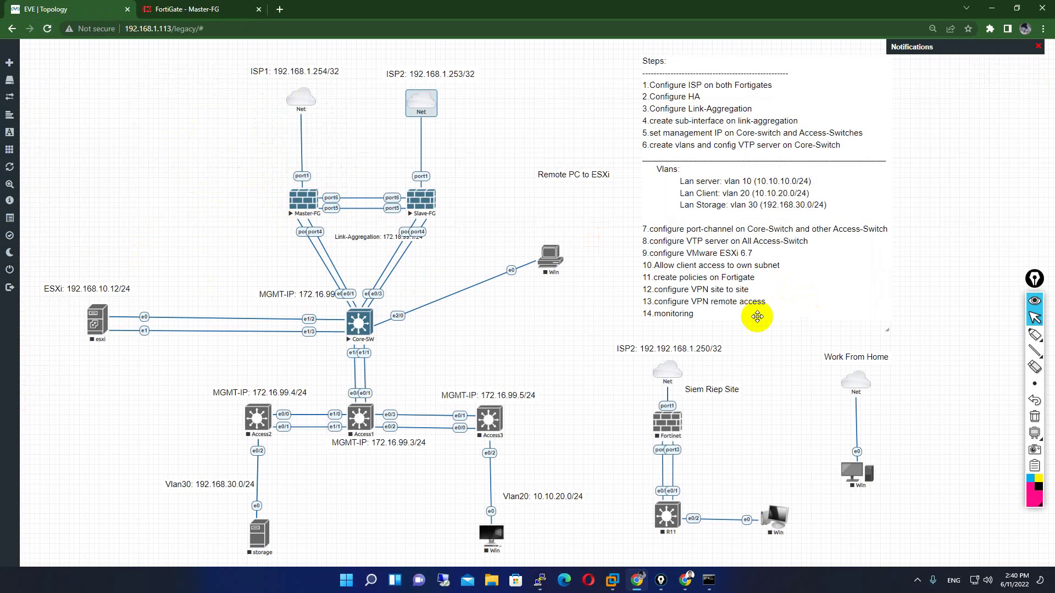
mouse_move(1033, 345)
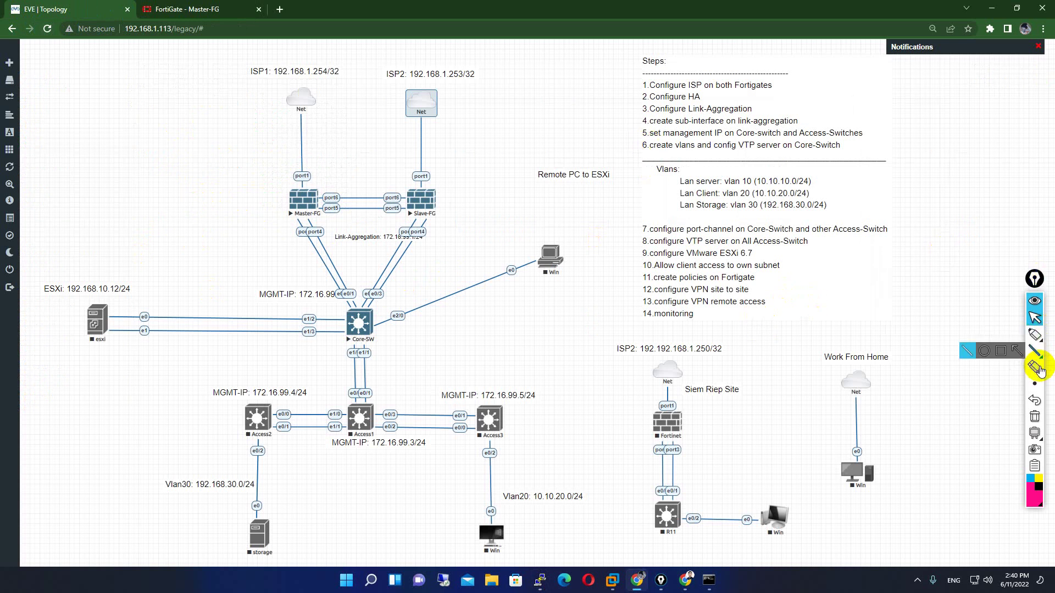
left_click(1035, 338)
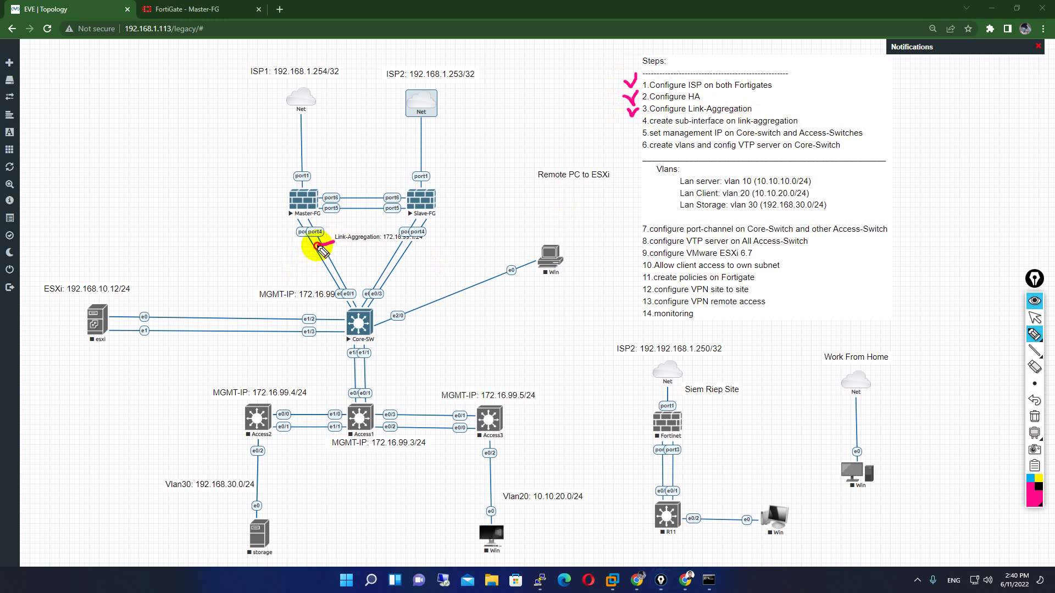
left_click_drag(325, 220, 331, 226)
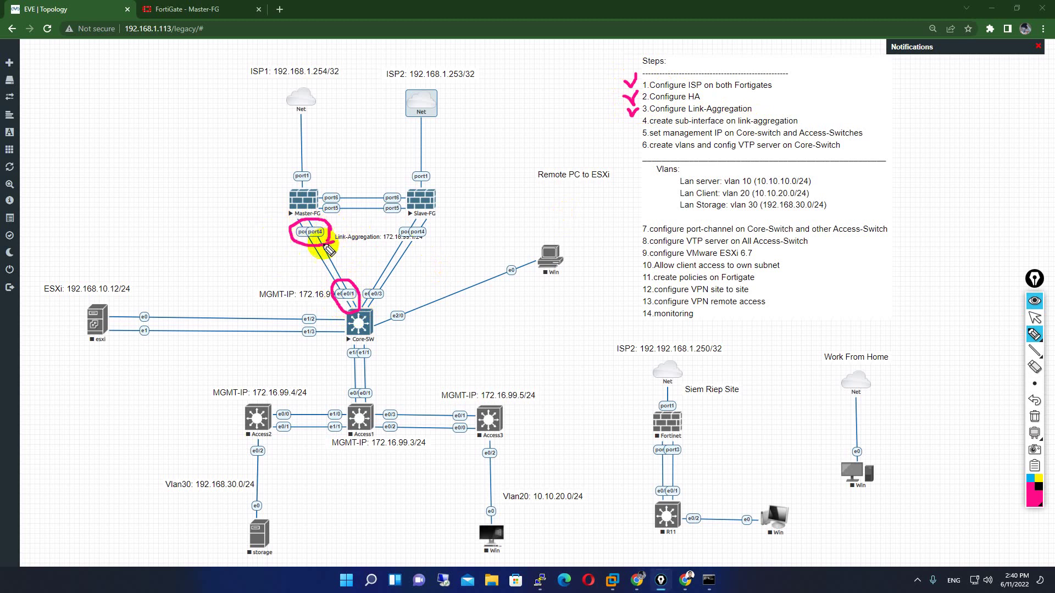
- Clear the pen annotations from the EVE-NG diagram and switch to the Master-FG HA status page
left_click(1034, 417)
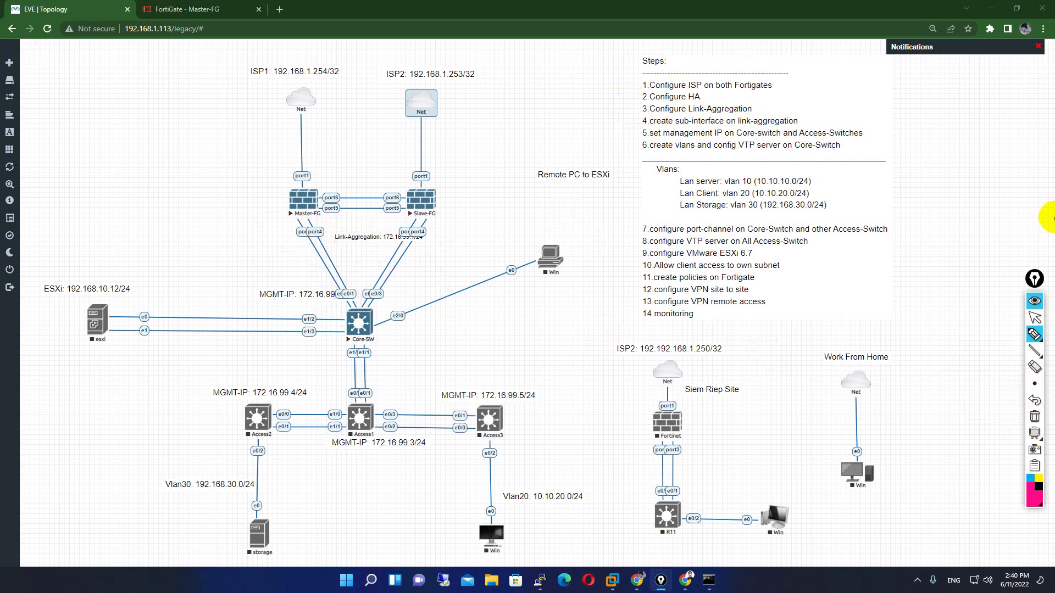
left_click(1035, 319)
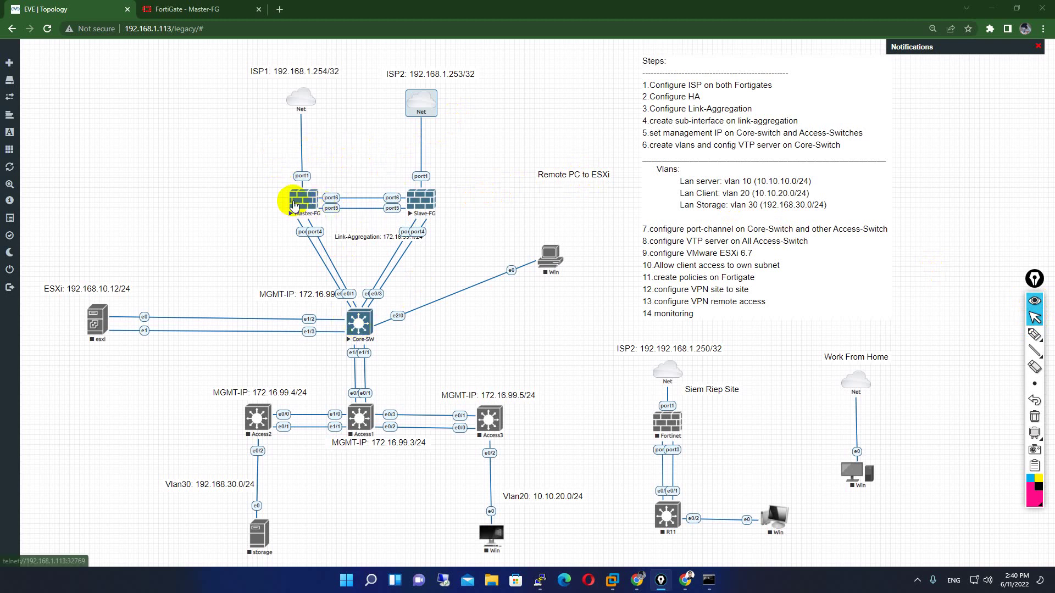
left_click(182, 9)
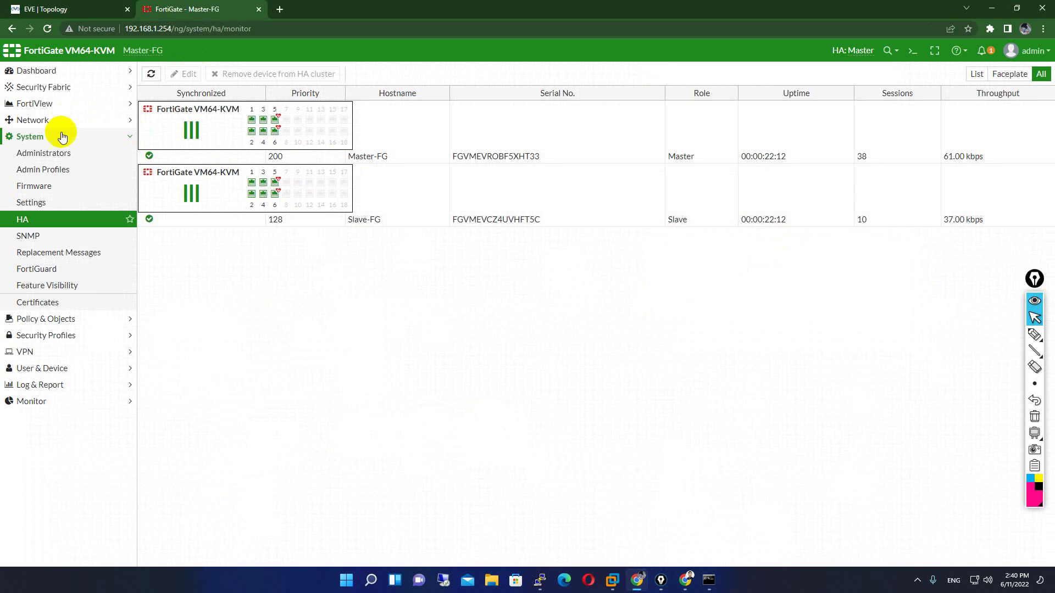
- Go to Network > Interfaces on Master-FG and choose Create New > Interface
left_click(55, 121)
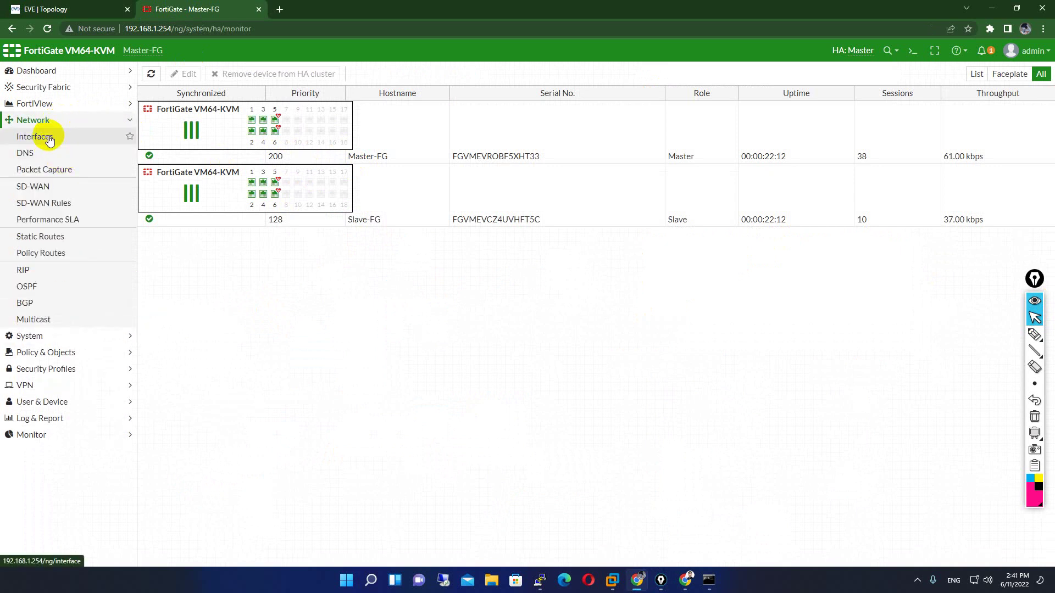
left_click(49, 140)
left_click(98, 7)
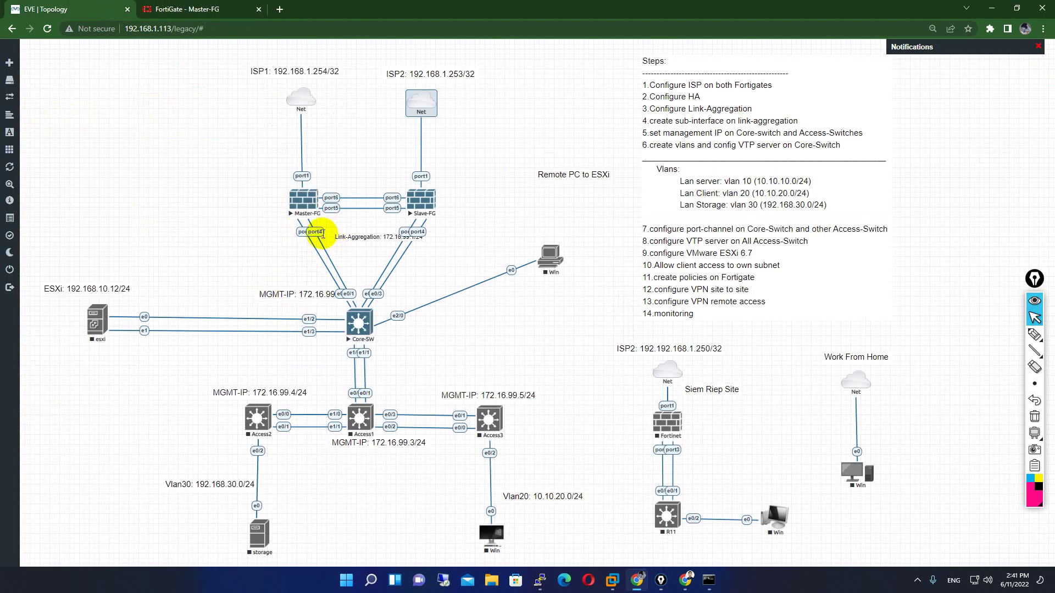
left_click(187, 8)
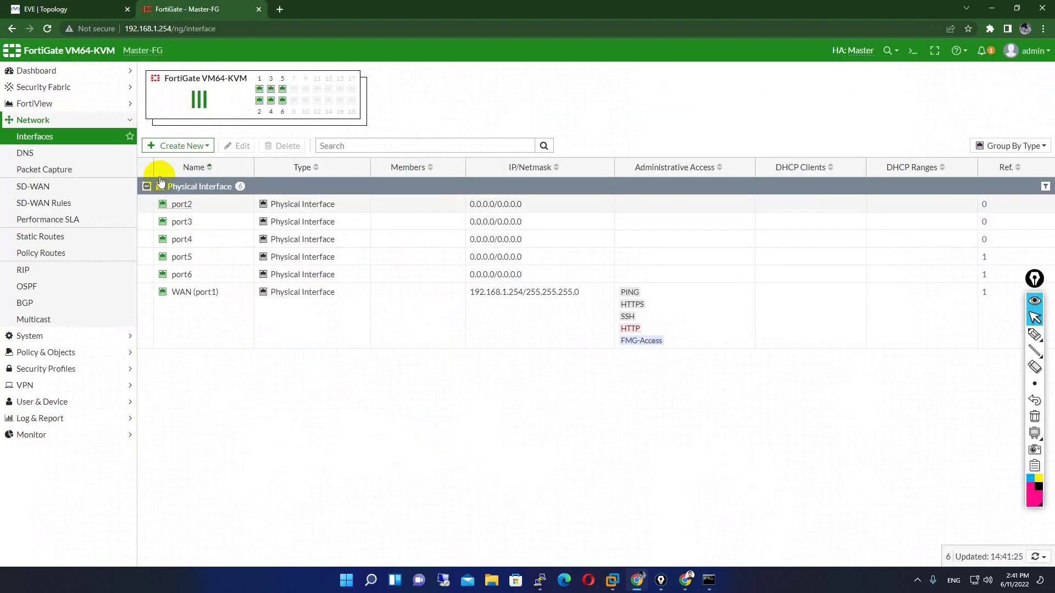
left_click(204, 149)
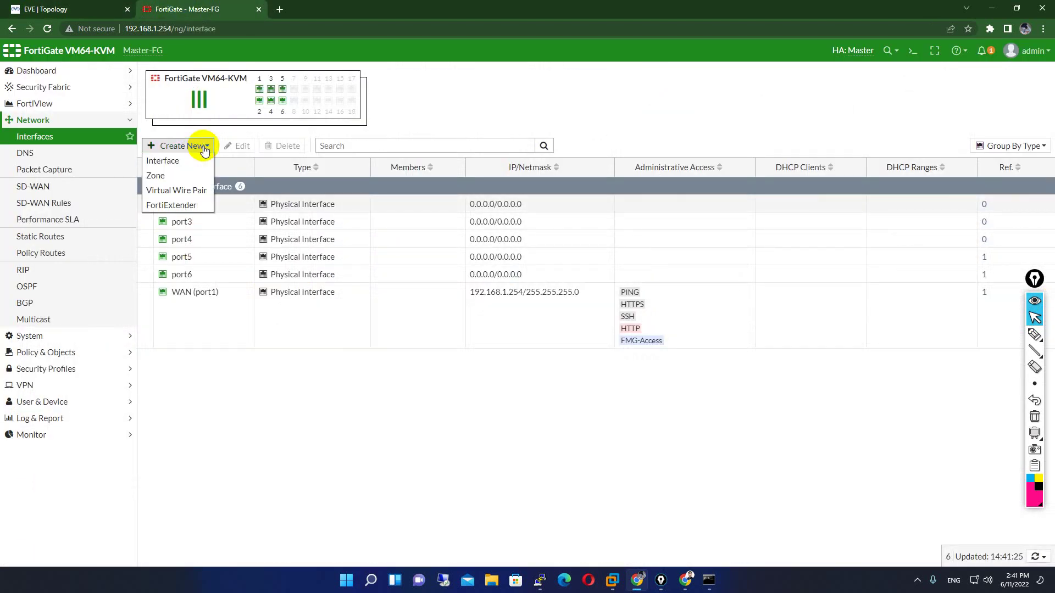
left_click(171, 157)
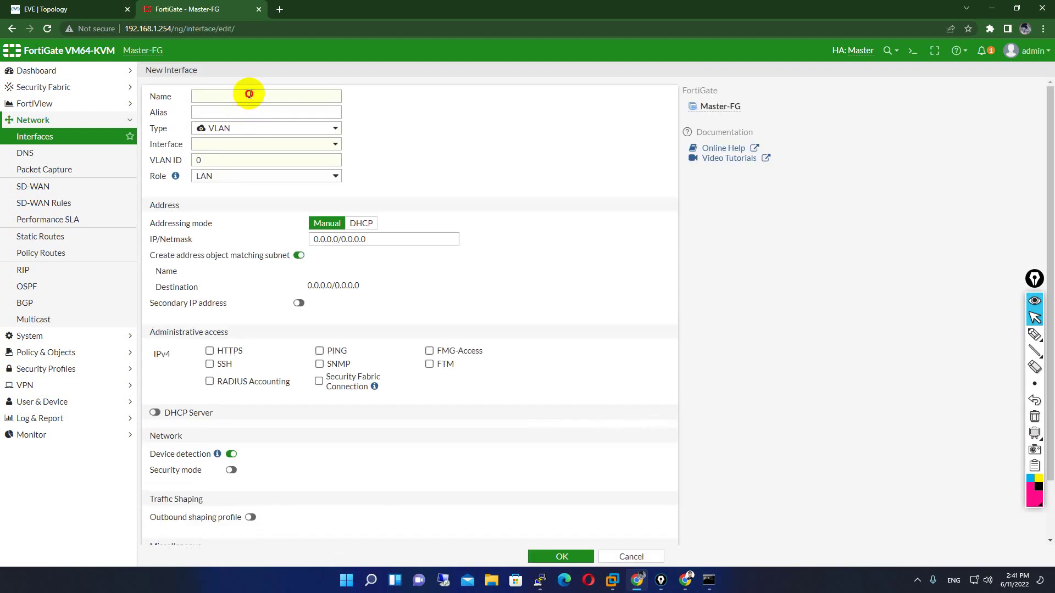
- Name the new interface Internal_Lan and set its type to 802.3ad Aggregate
left_click(251, 94)
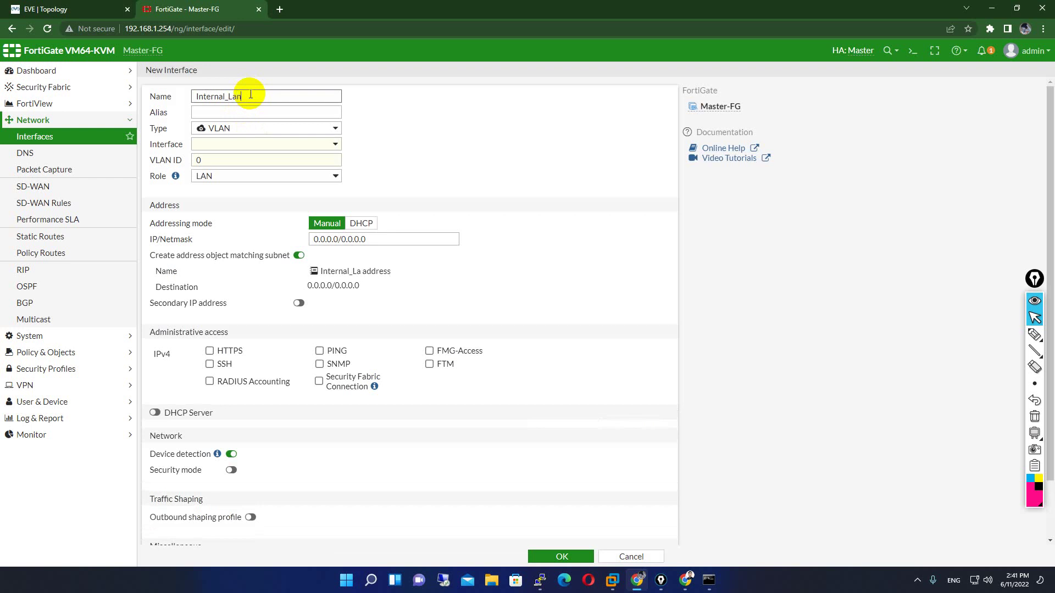
left_click(266, 129)
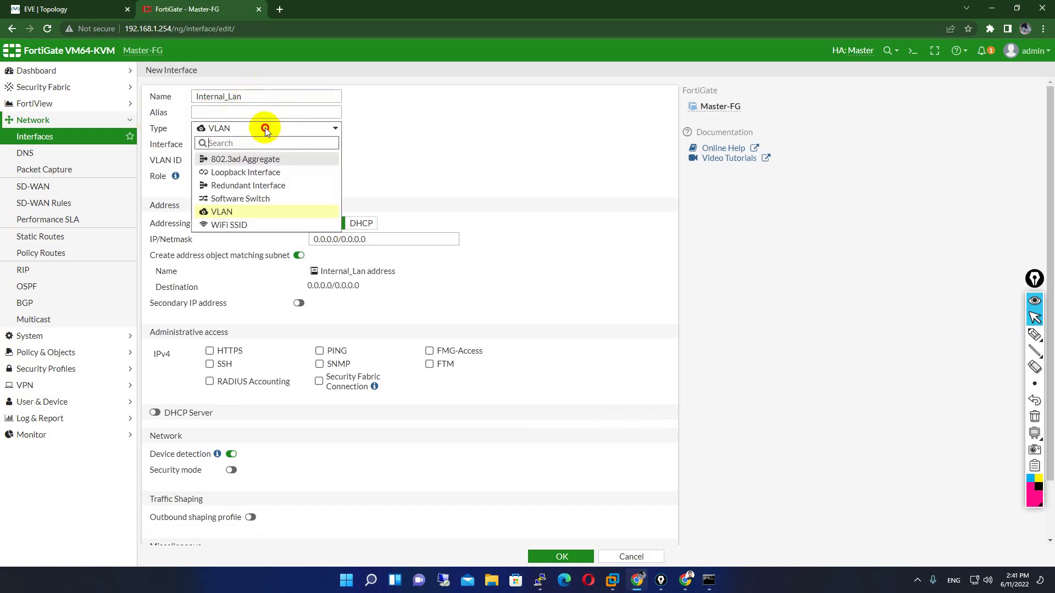
left_click(266, 128)
left_click(226, 128)
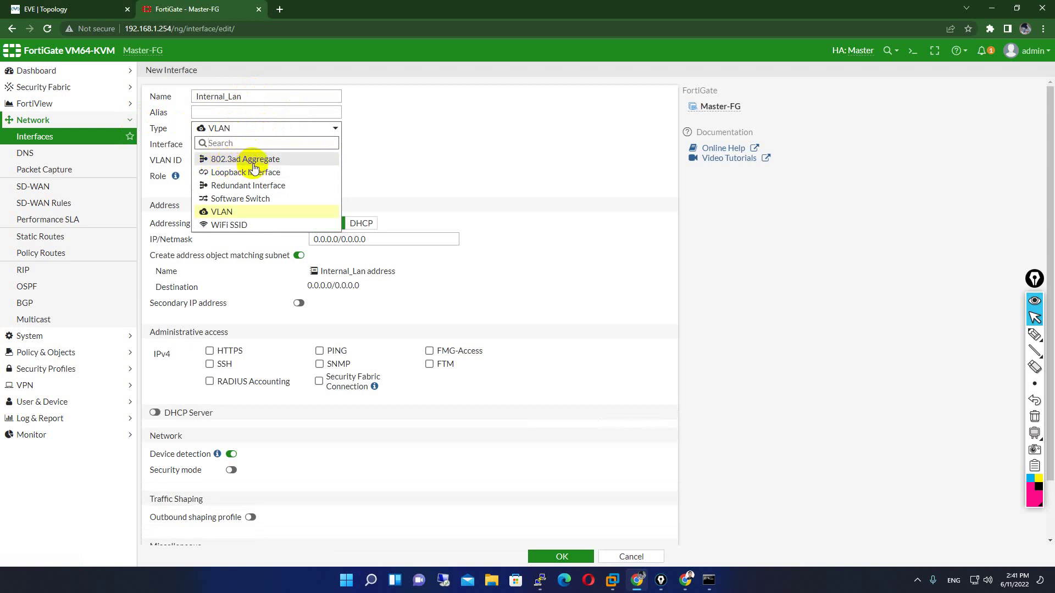
left_click(282, 160)
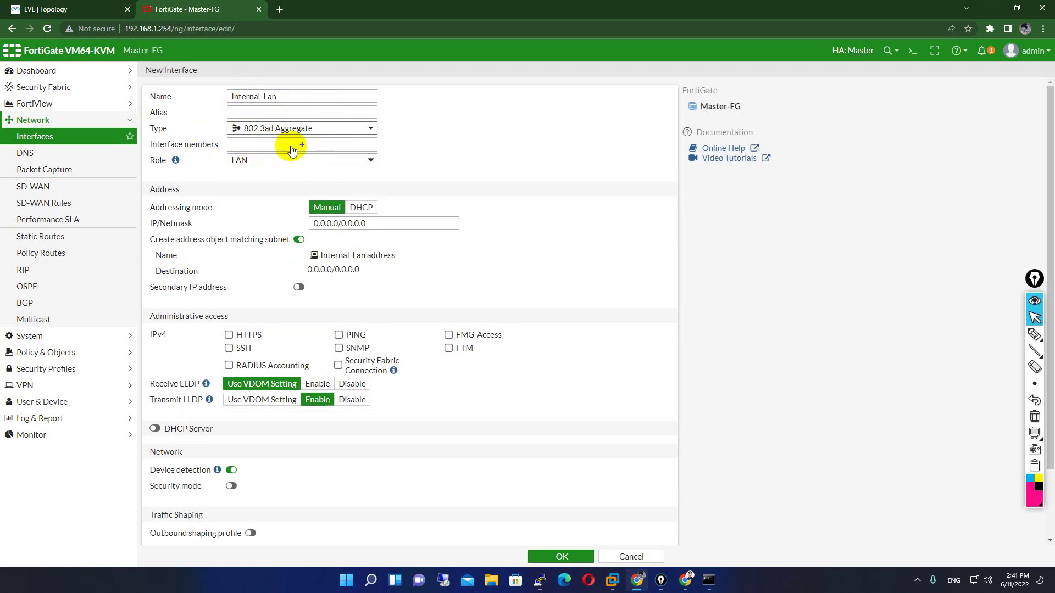
- Make port3 and port4 the aggregate's interface members
left_click(291, 151)
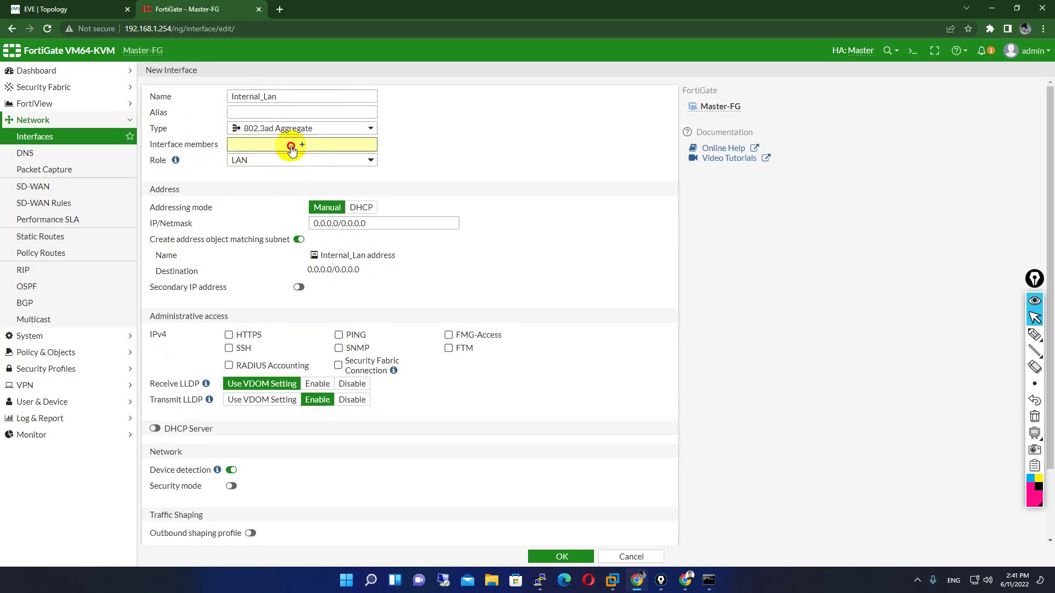
left_click(110, 7)
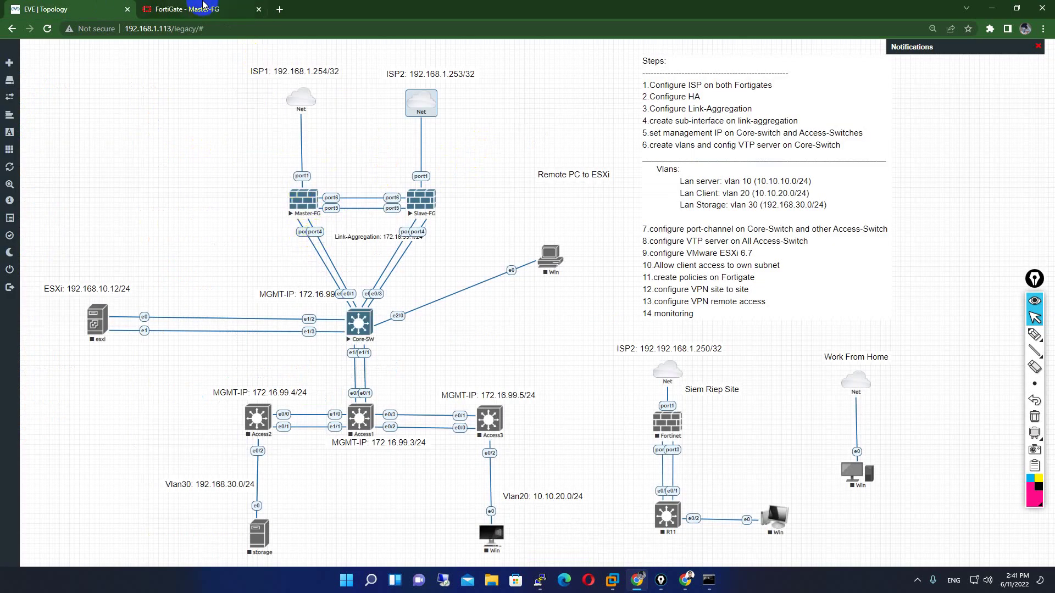
left_click(203, 8)
left_click(543, 125)
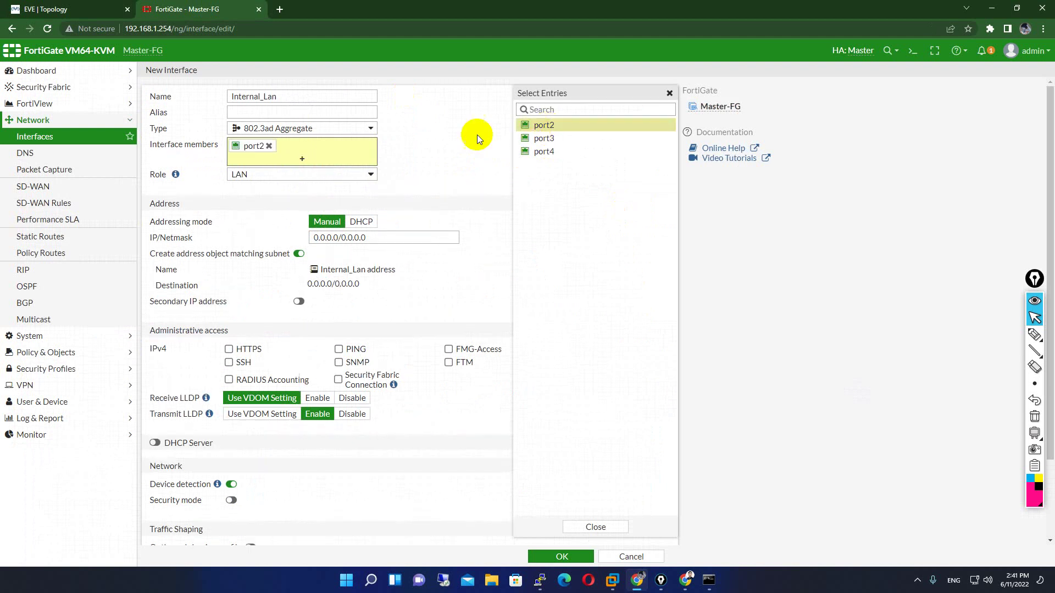
left_click(268, 145)
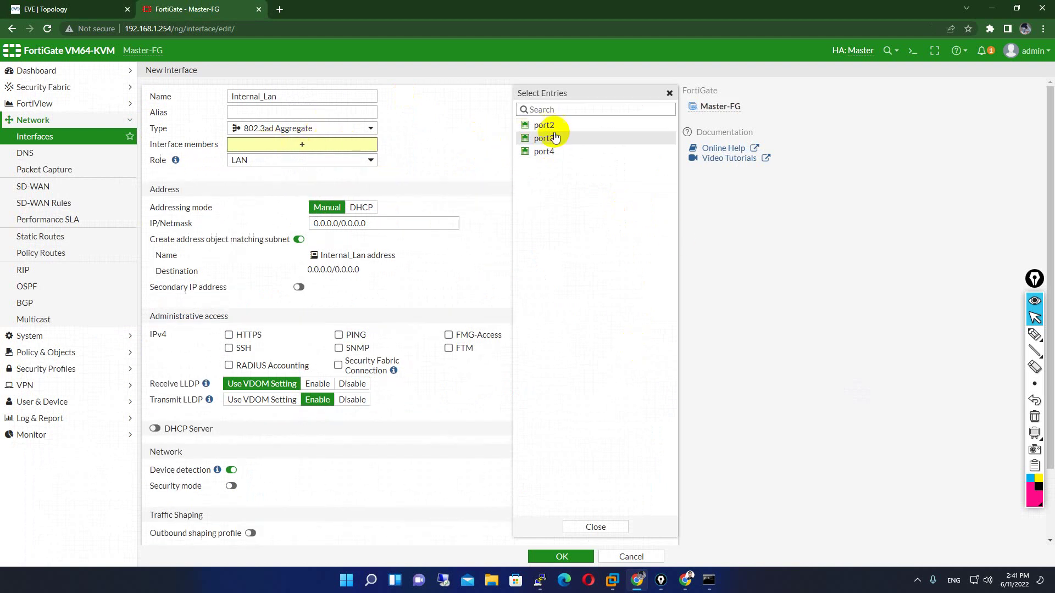
left_click(547, 138)
left_click(553, 152)
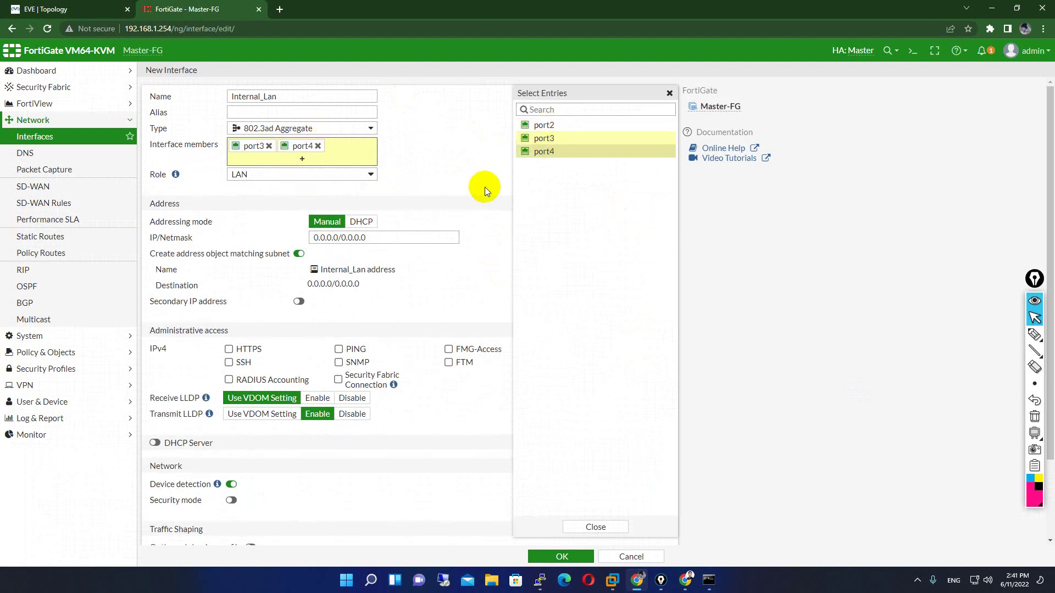
left_click(604, 524)
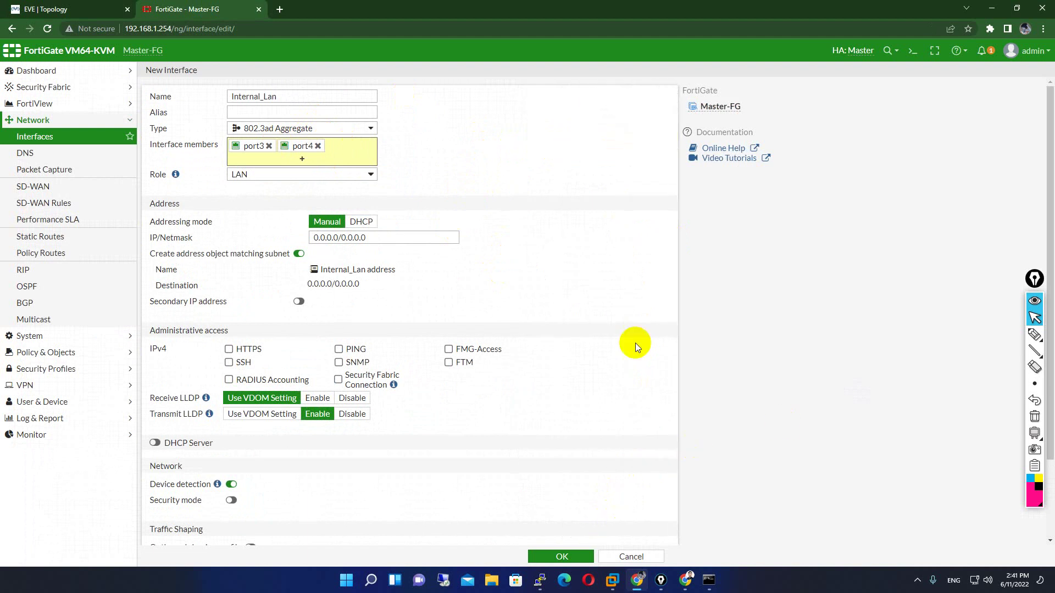
- Give Internal_Lan 172.16.99.1/24, allow SSH alongside HTTPS, PING and FMG-Access, keep DHCP off, and save
left_click(381, 237)
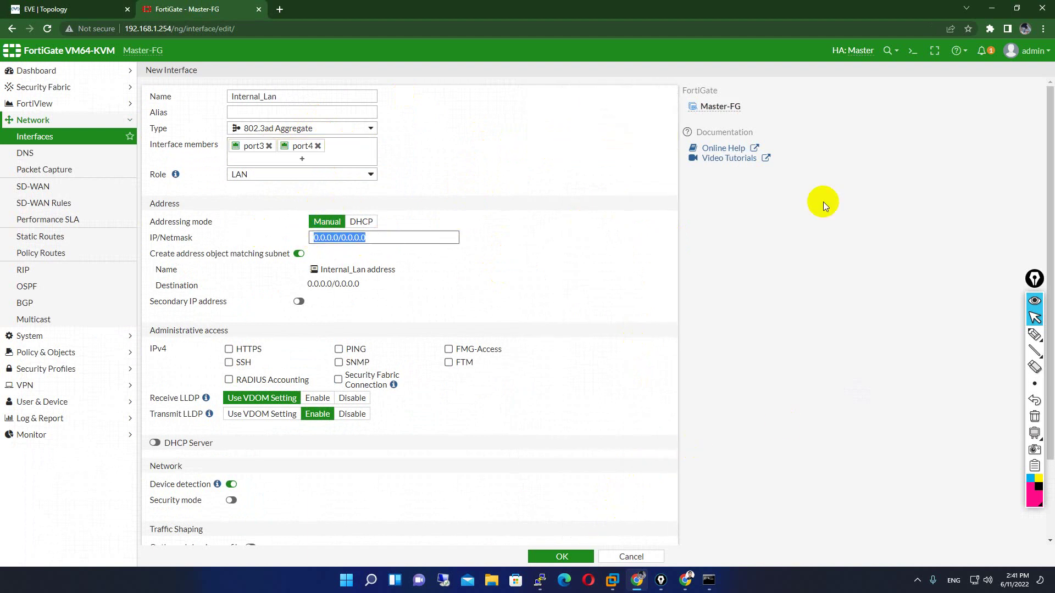
type("172.16.99.")
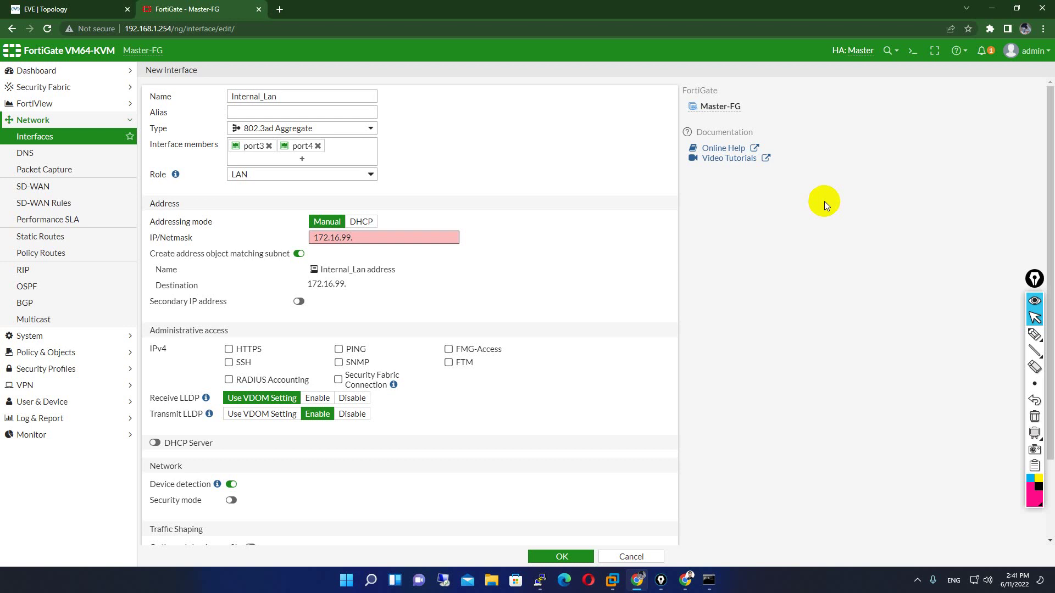
type("1/24")
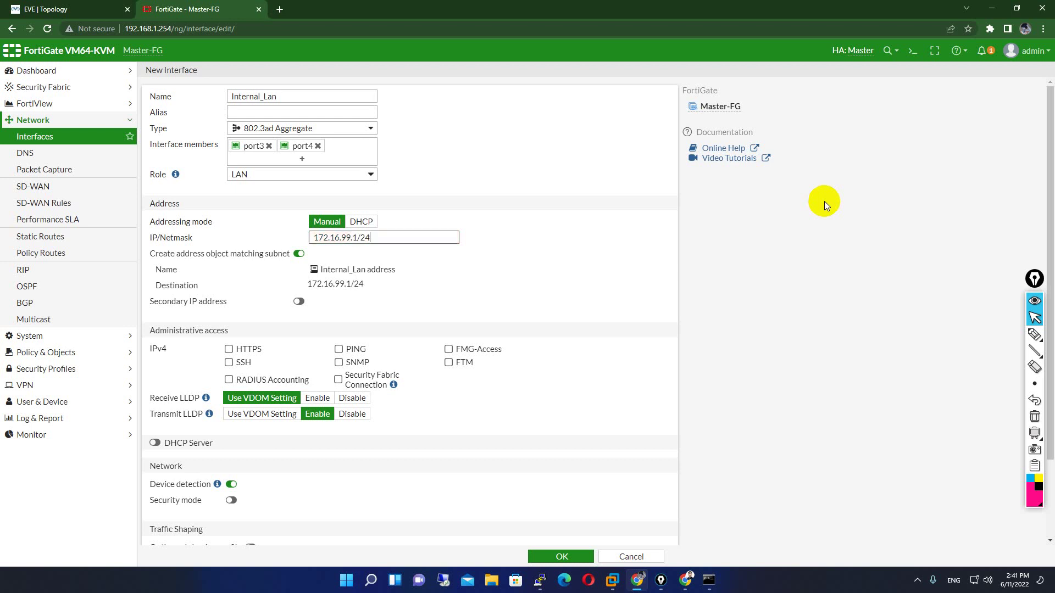
left_click(229, 363)
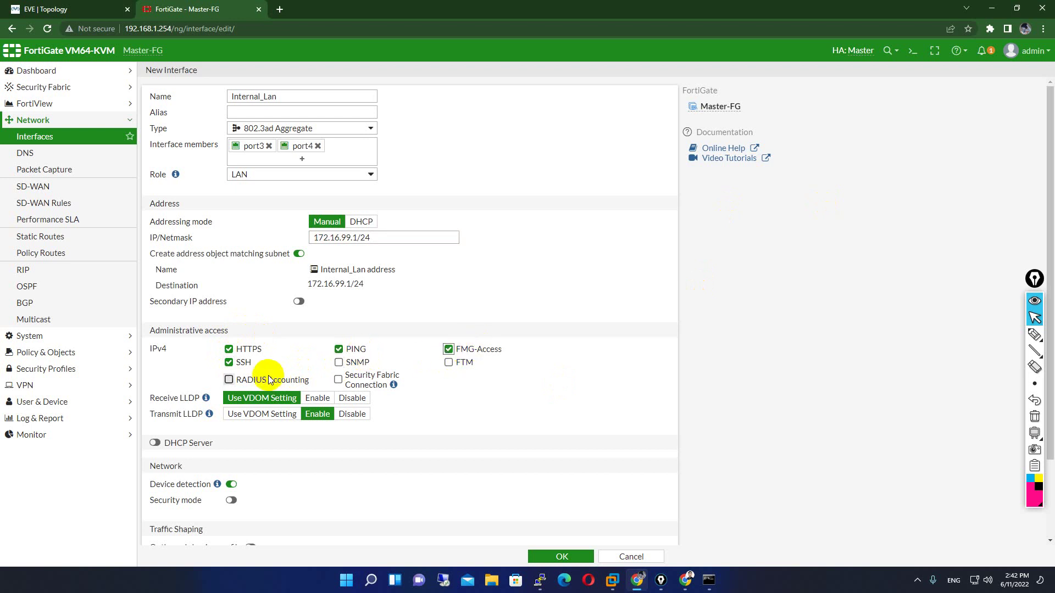
scroll(329, 451, "down", 3)
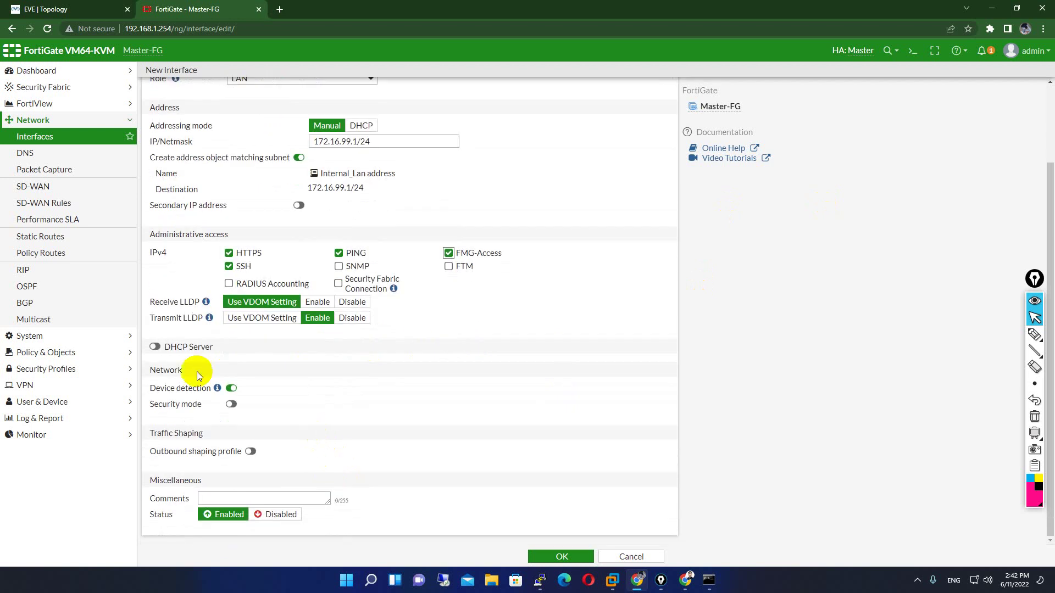
left_click(156, 349)
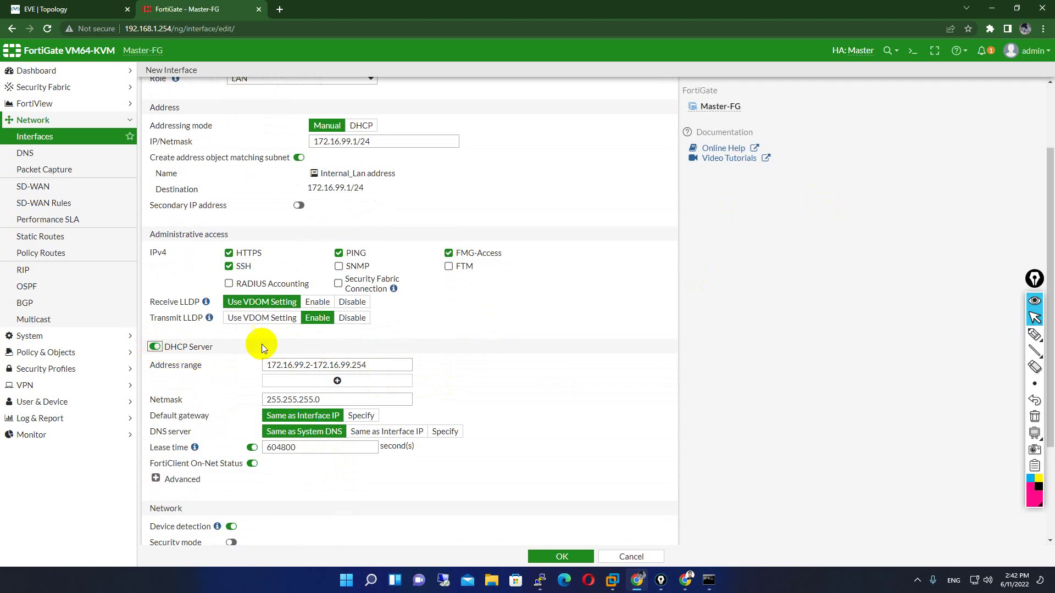
left_click(154, 348)
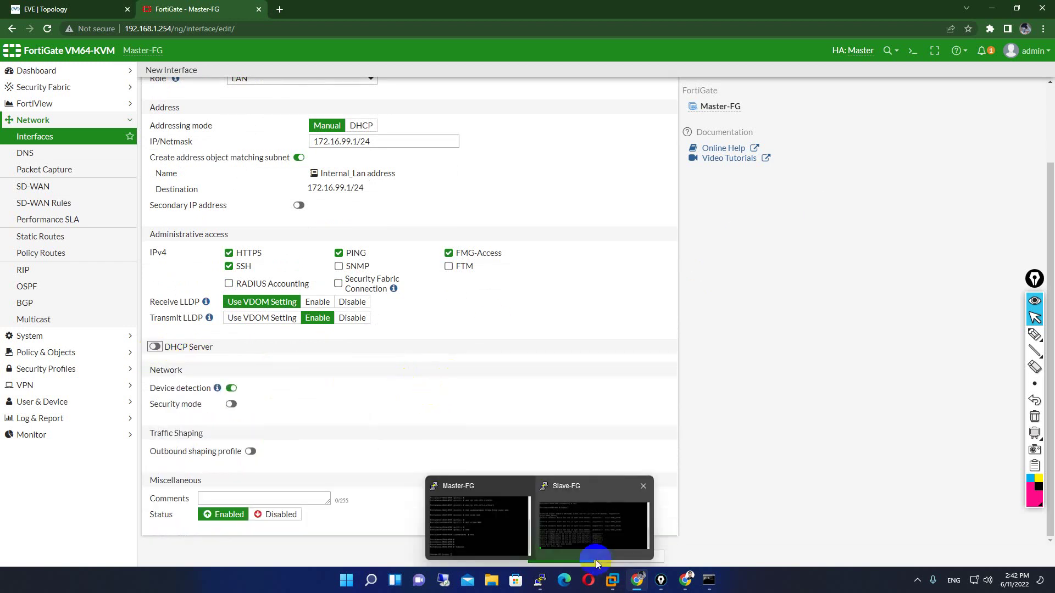
left_click(577, 558)
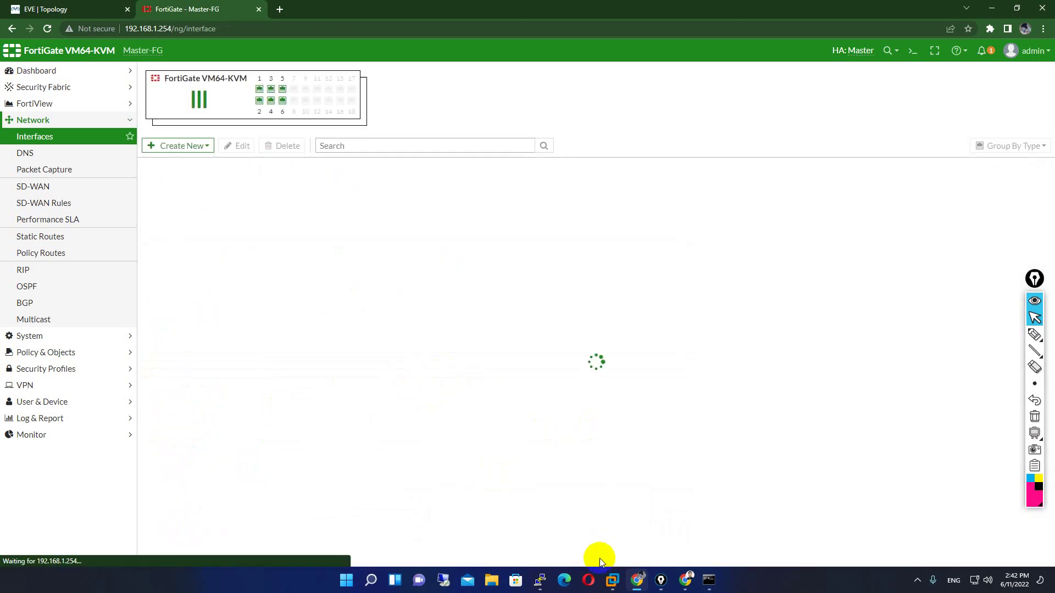
- Reload the interfaces list to verify the Internal_Lan aggregate at 172.16.99.1, minimizing the Slave-FG console
left_click(146, 189)
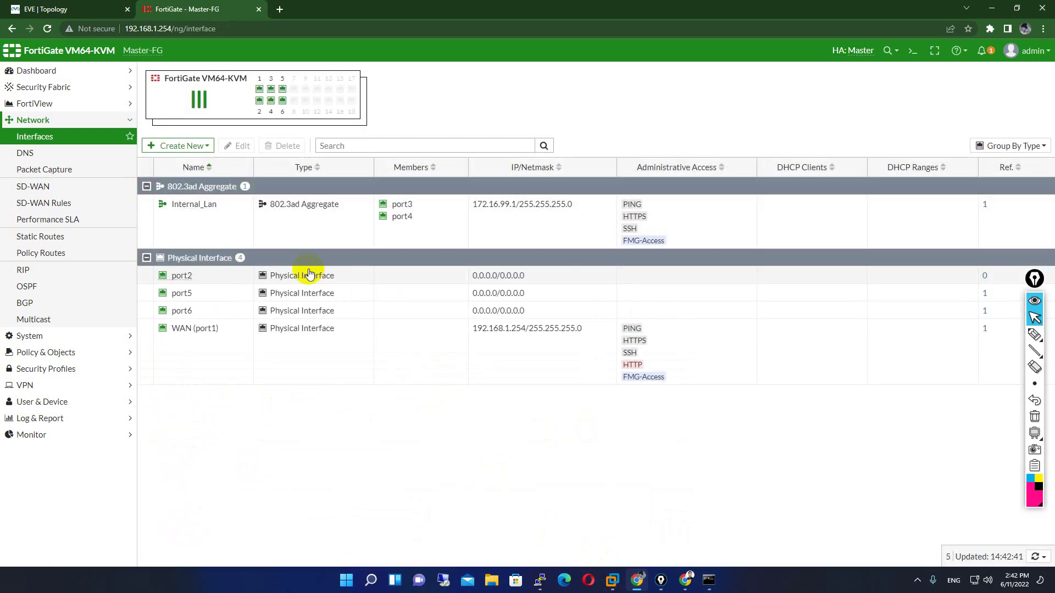
left_click(48, 29)
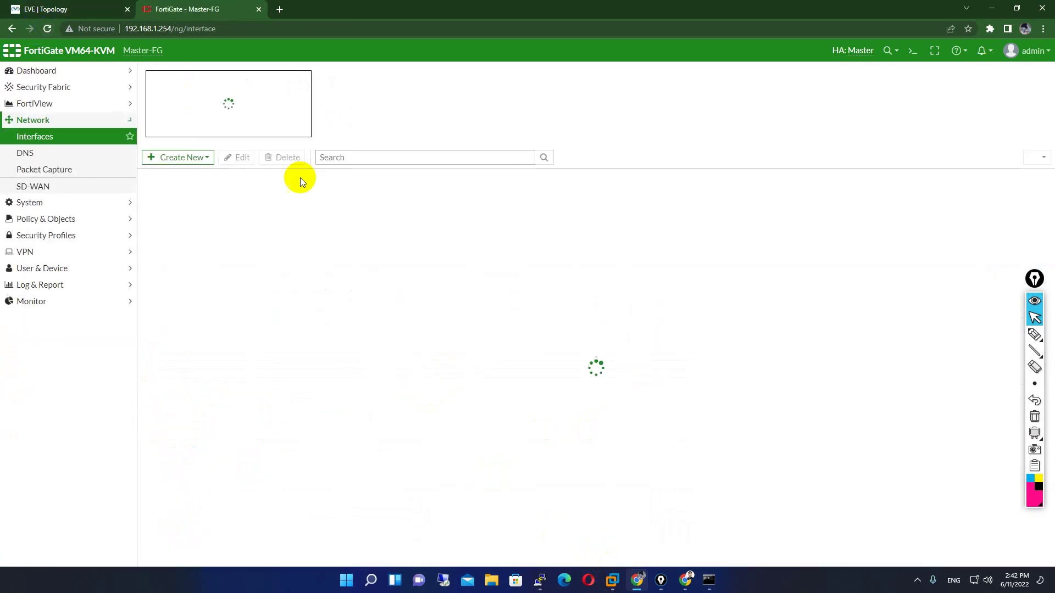
left_click(76, 7)
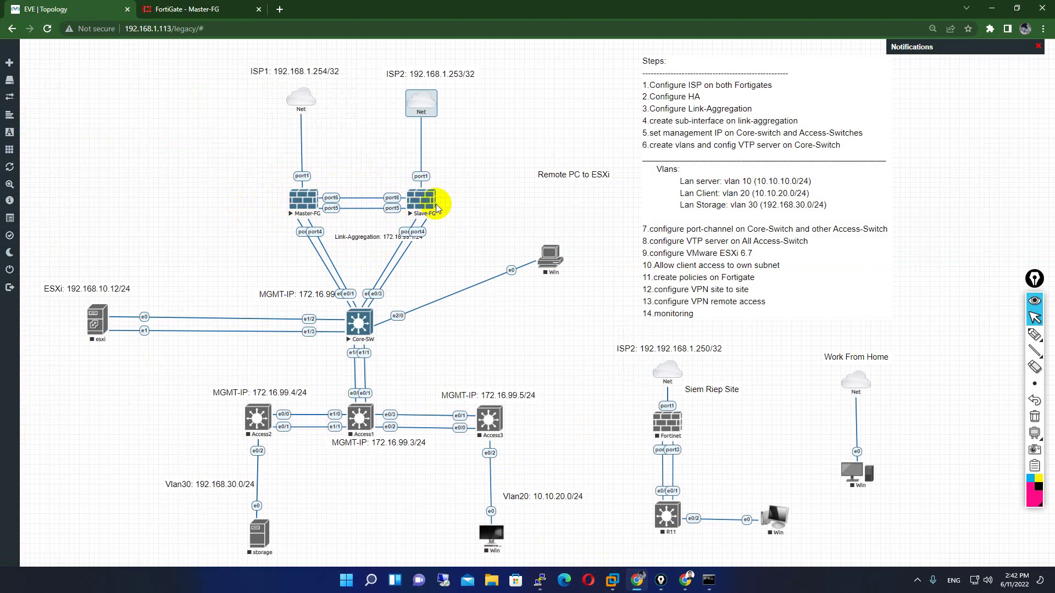
mouse_move(540, 580)
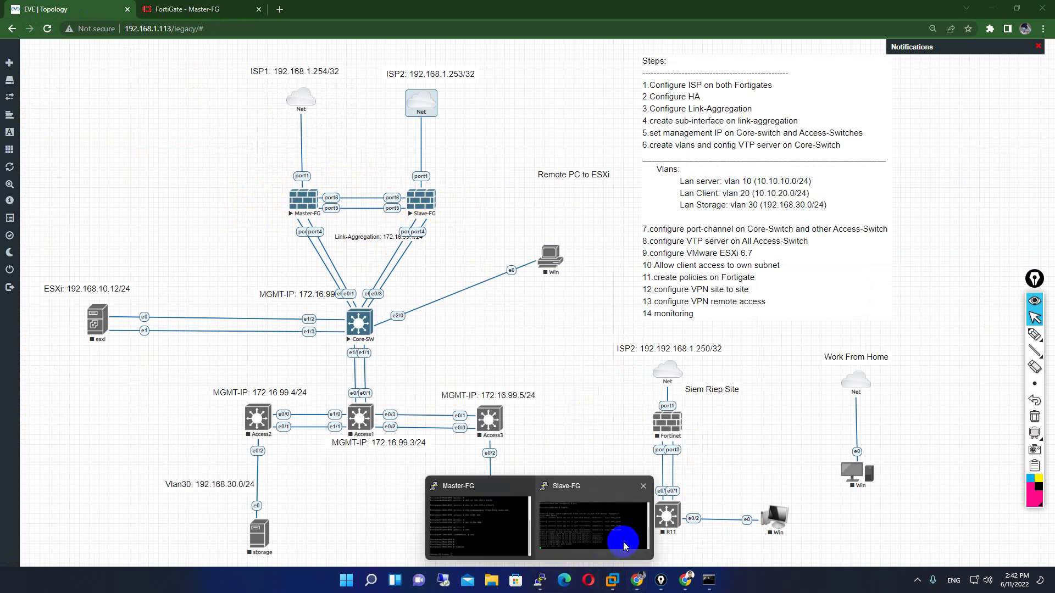
left_click(624, 546)
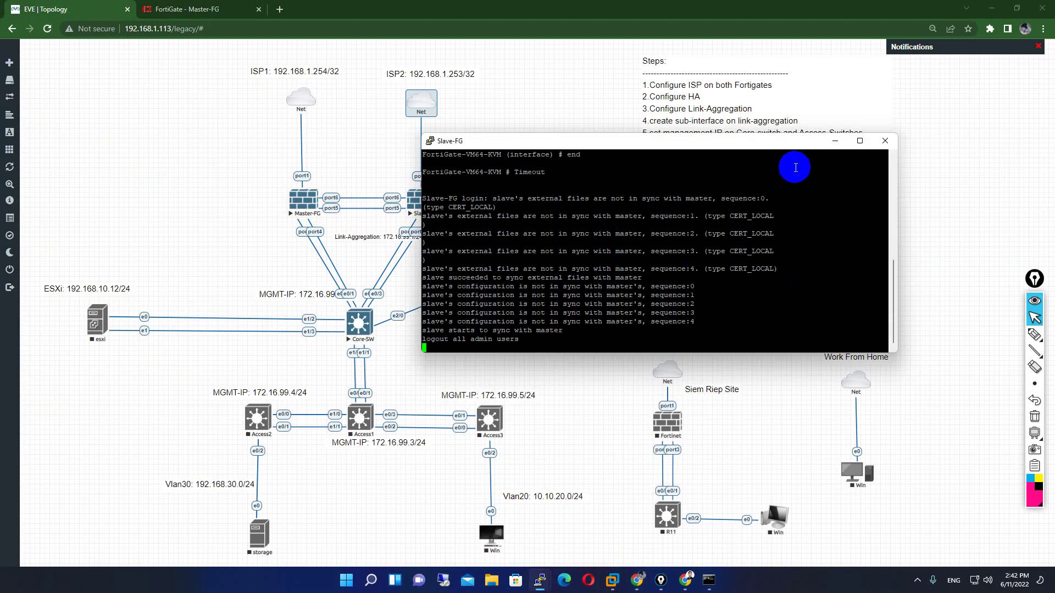
left_click(835, 141)
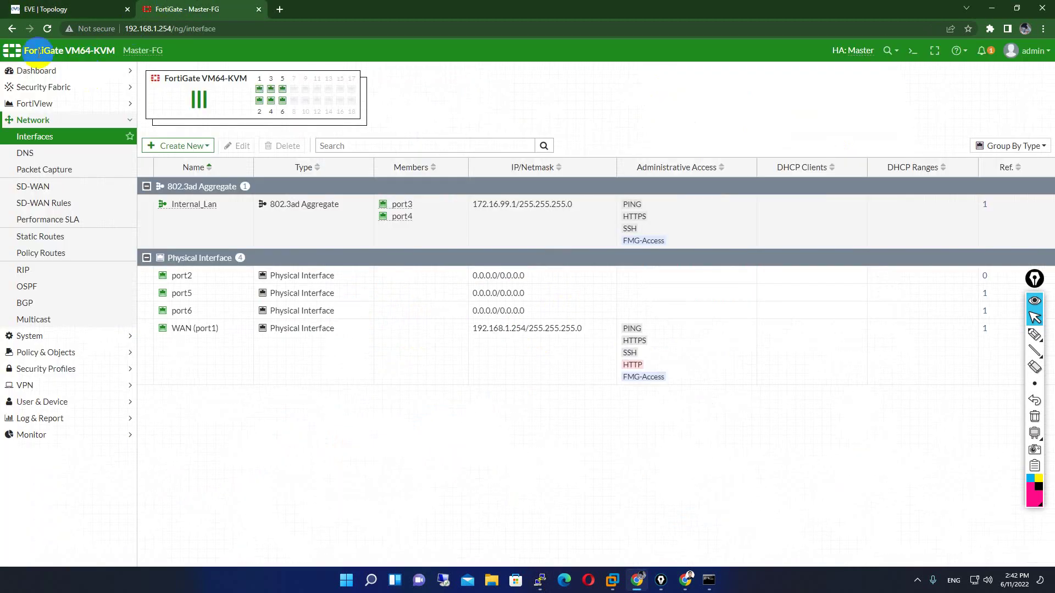
left_click(48, 28)
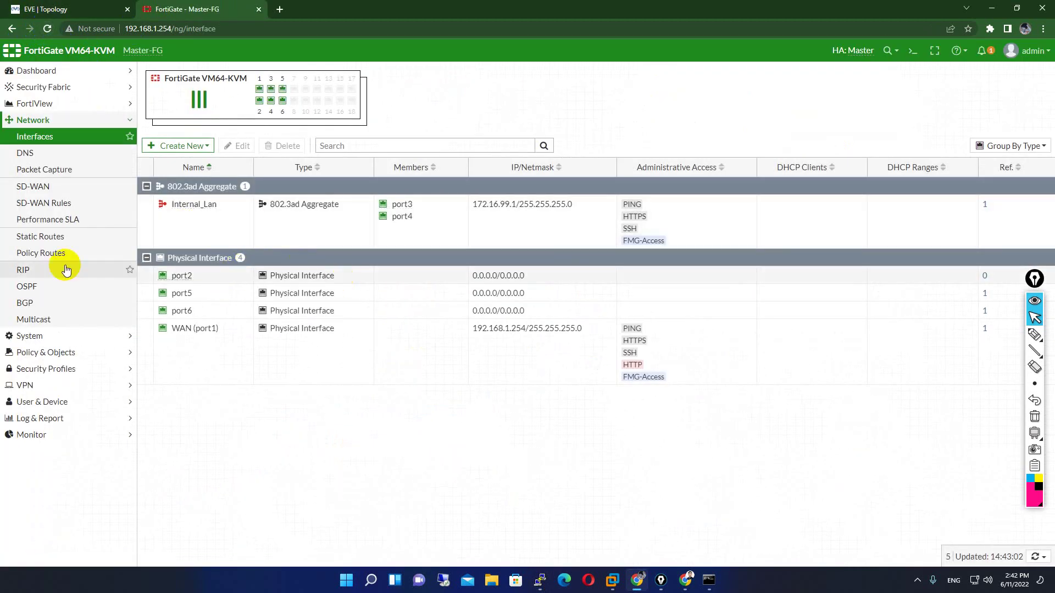
left_click(47, 9)
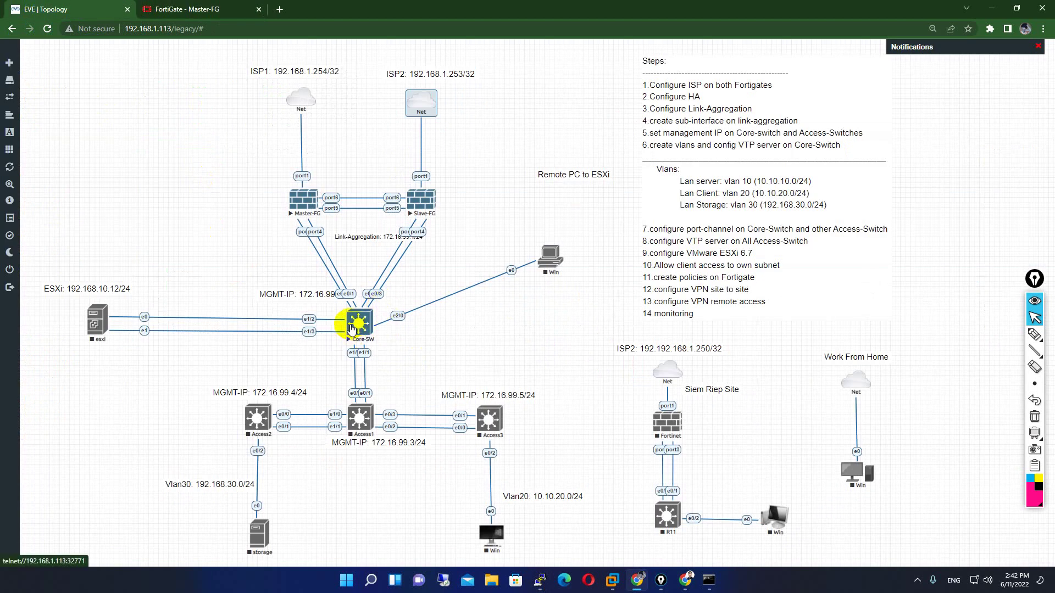
left_click(356, 331)
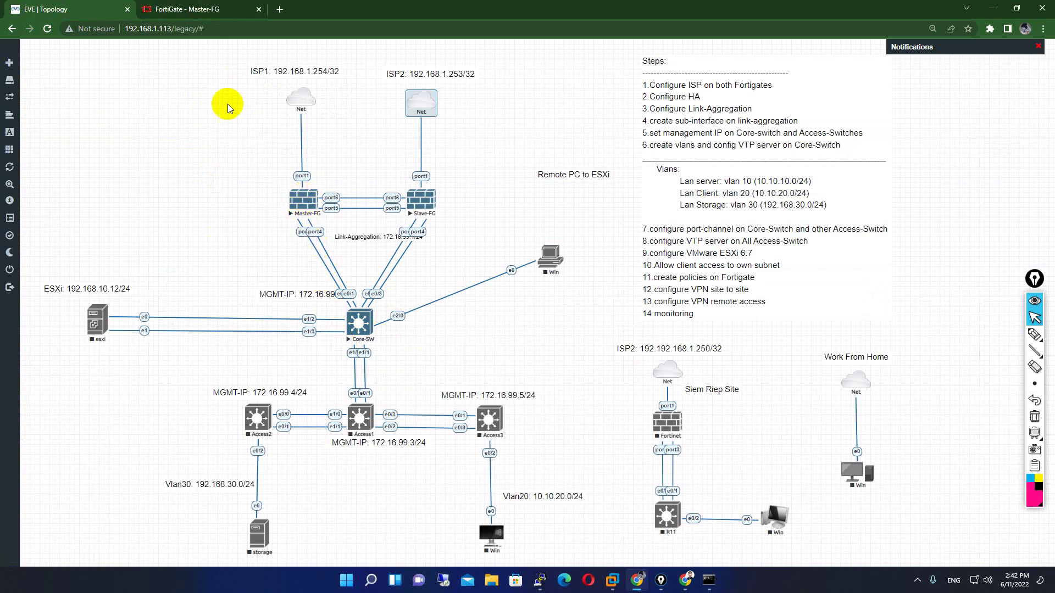
left_click(179, 9)
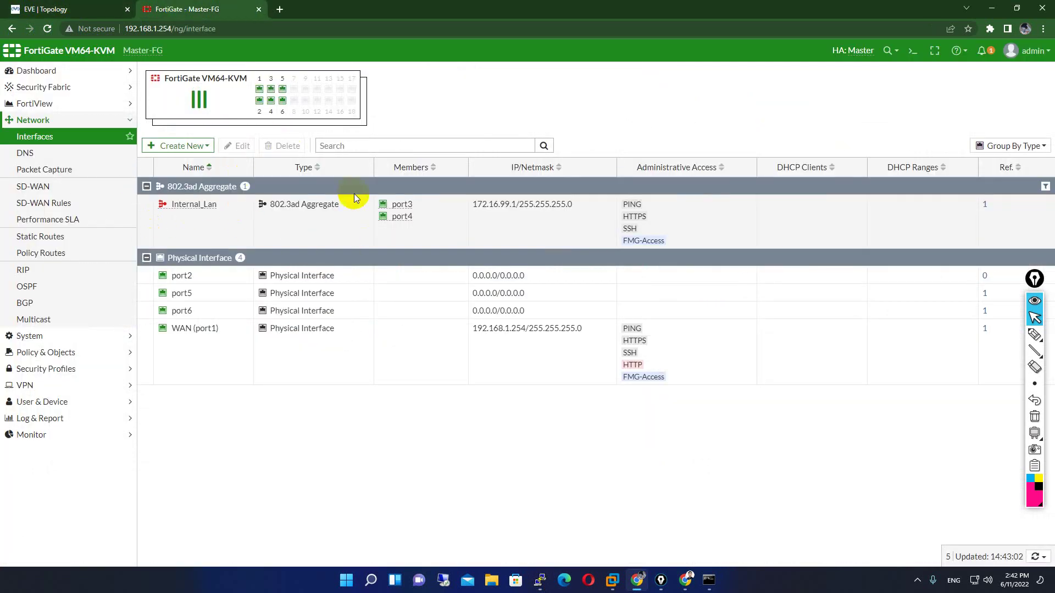
left_click(71, 9)
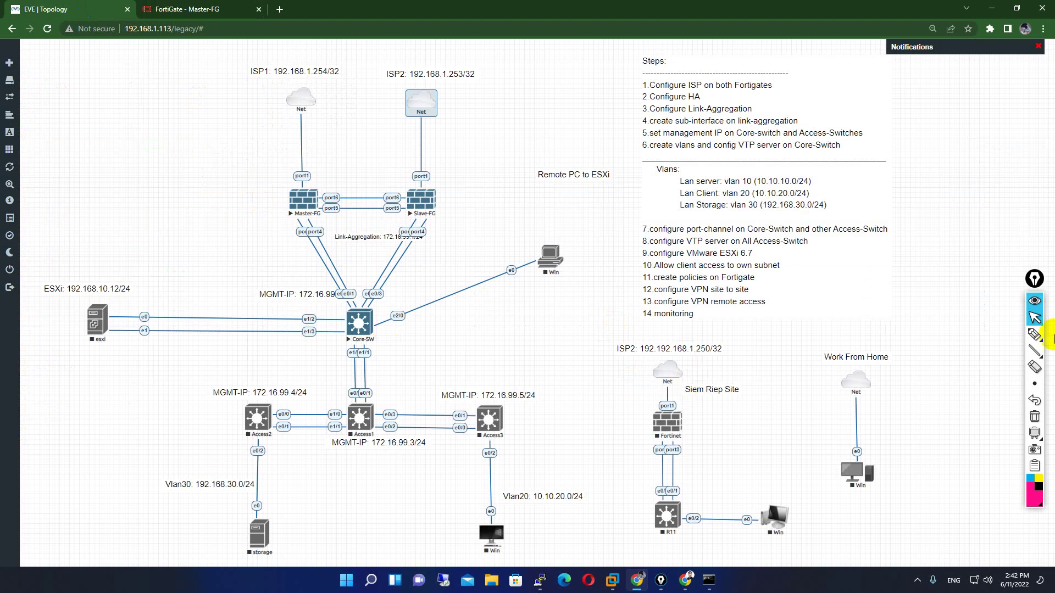
left_click(1035, 334)
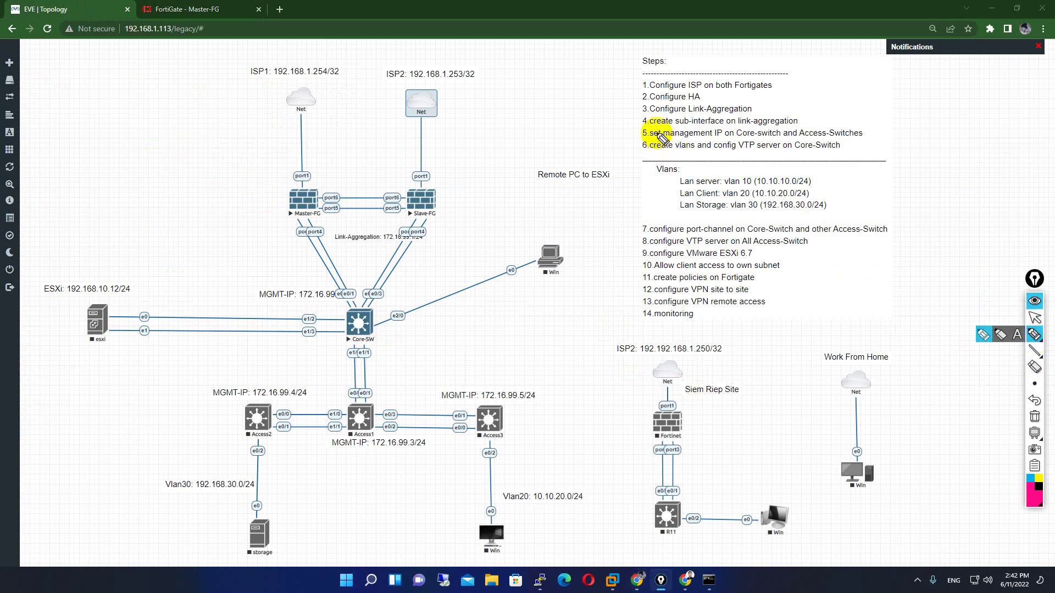
left_click_drag(626, 117, 640, 105)
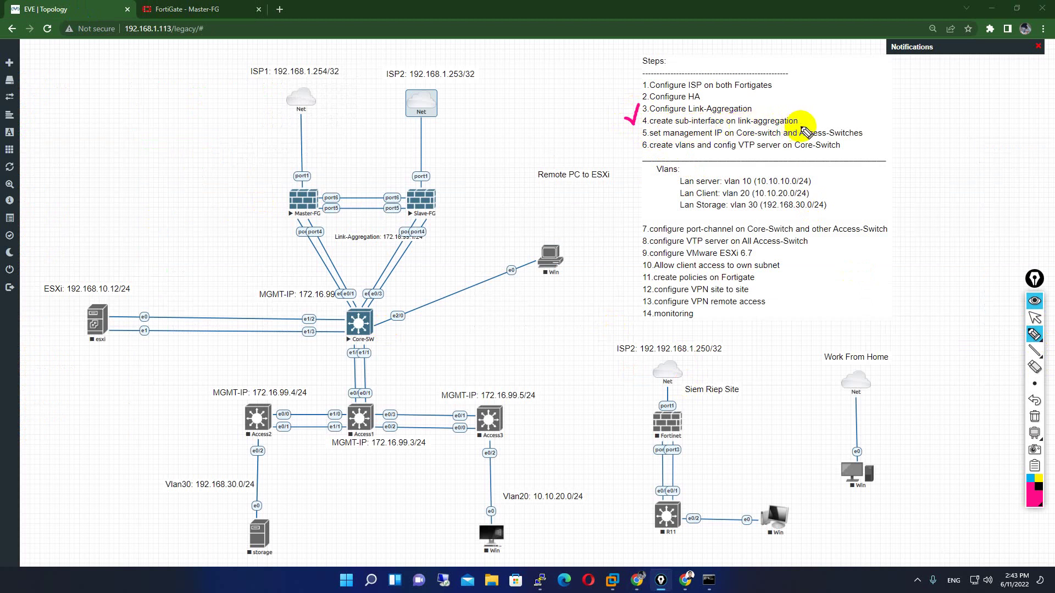
left_click_drag(626, 125, 646, 130)
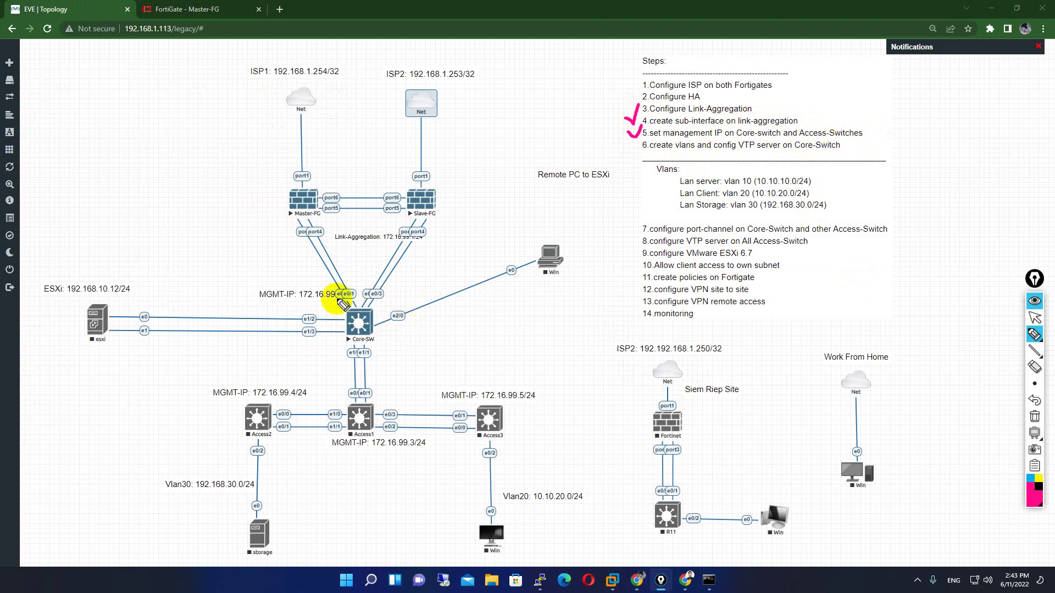
mouse_move(1043, 437)
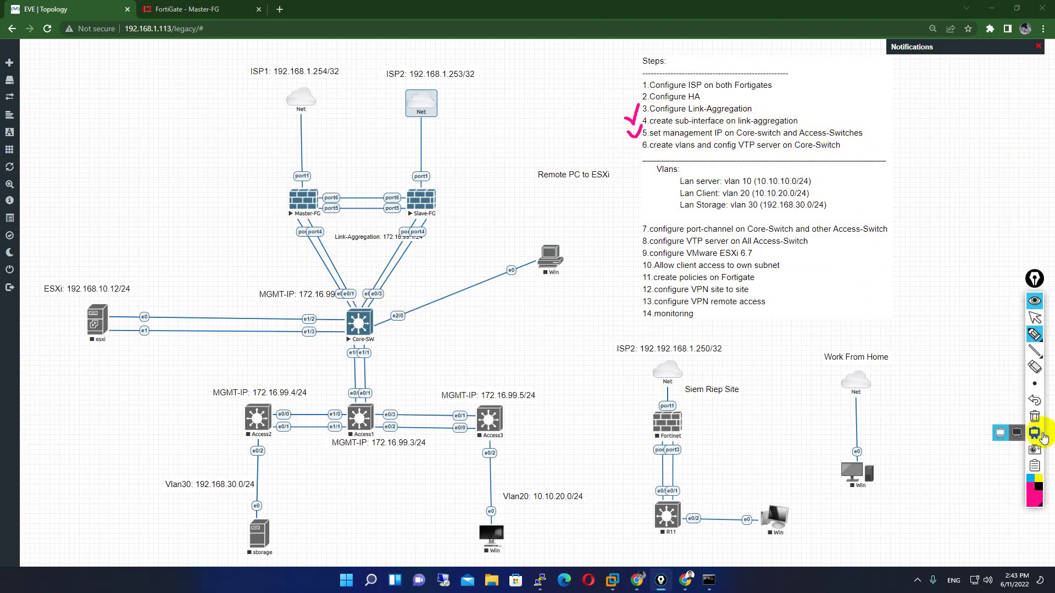
left_click(1035, 416)
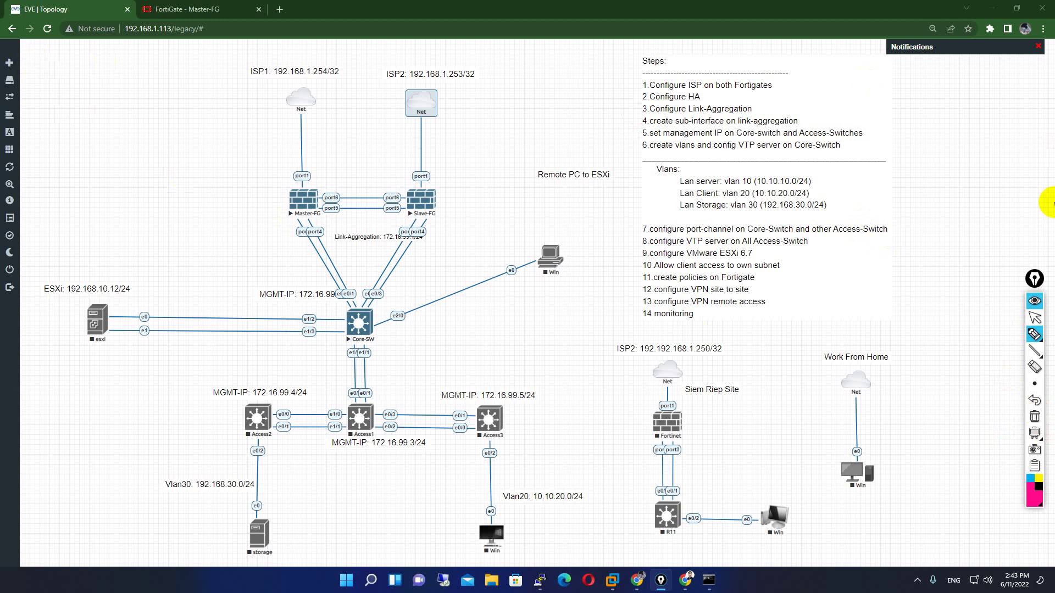
left_click(1035, 318)
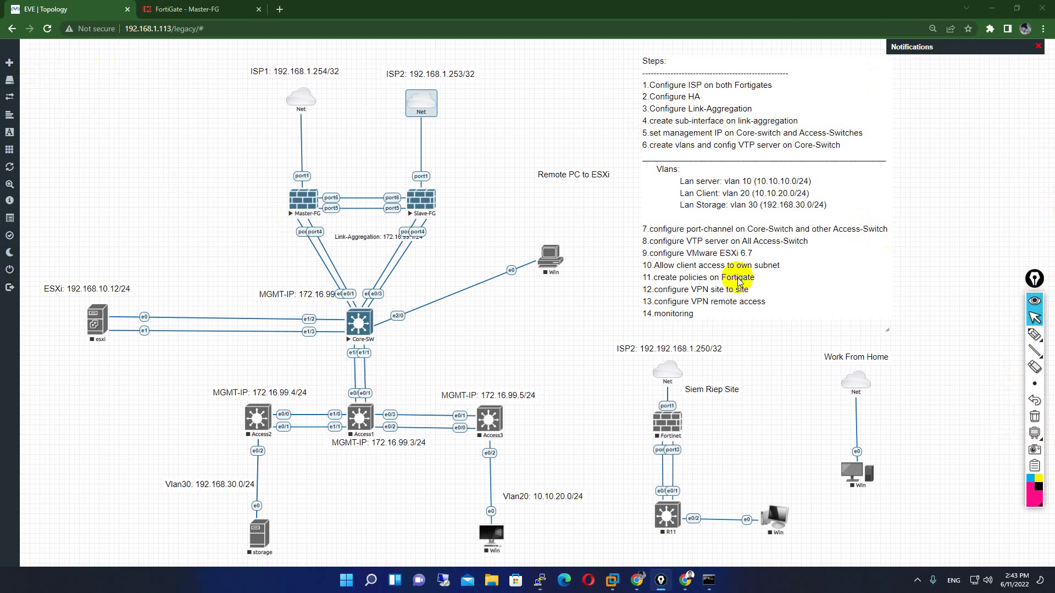
- Open the Core-SW telnet console, enter global configuration mode, and set hostname Core-Switch
left_click(359, 327)
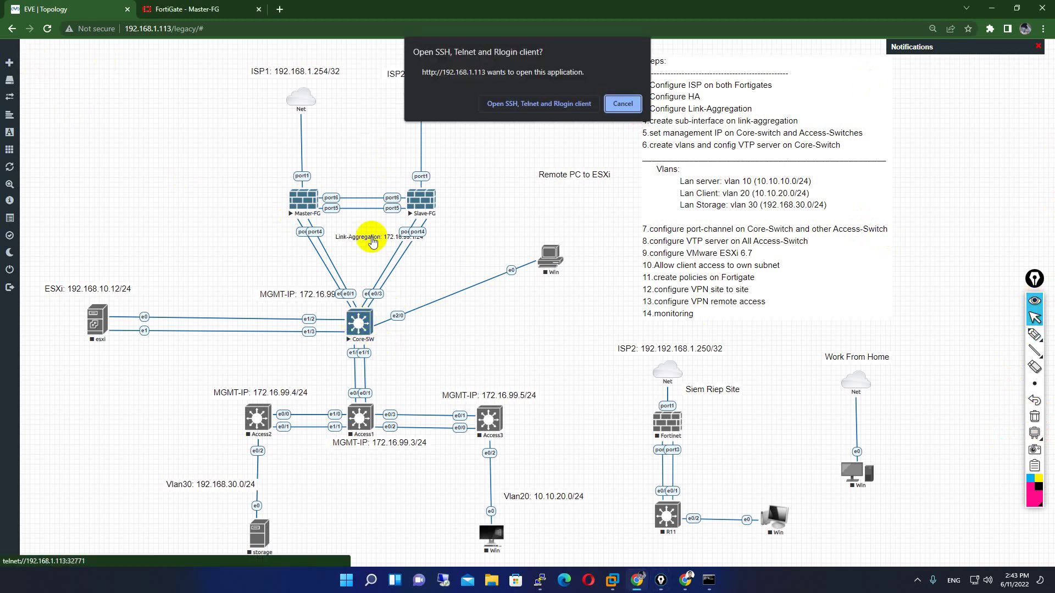
left_click(527, 104)
left_click_drag(215, 85, 618, 110)
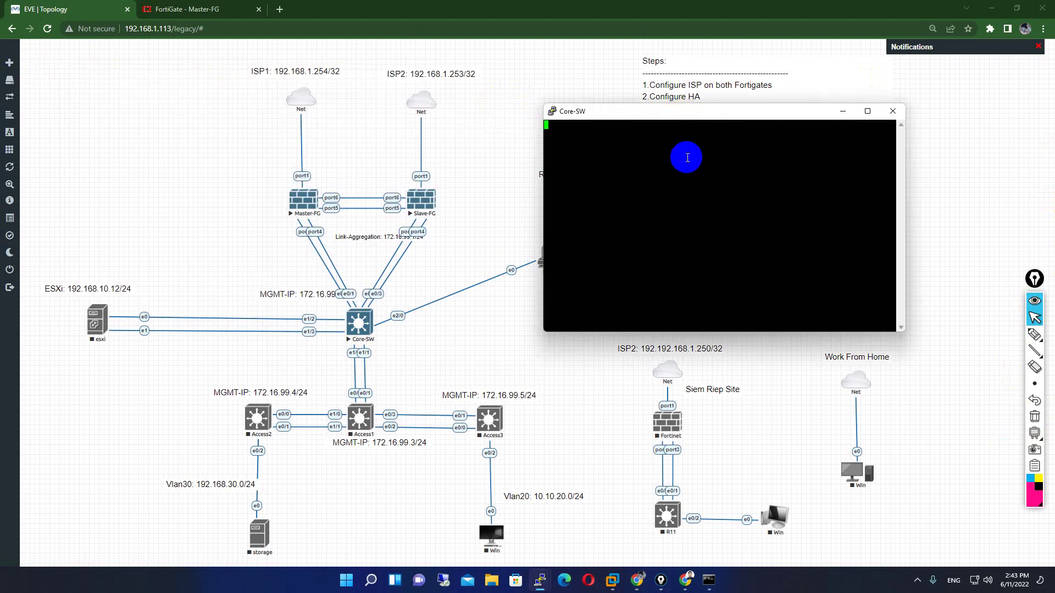
key("Return")
type("en")
key("Return")
type("conf t")
key("Return")
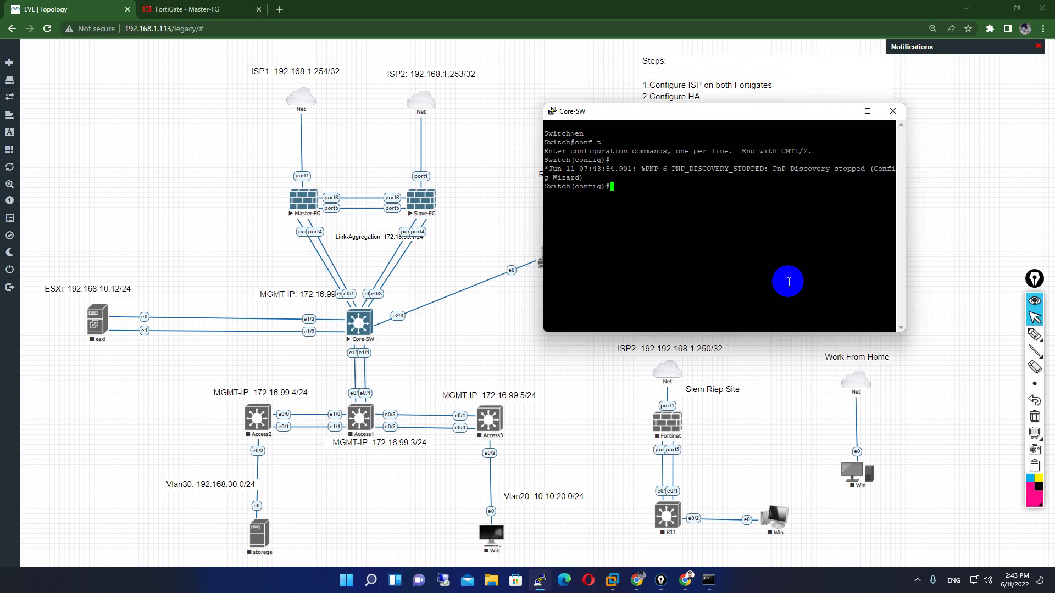
type("hos")
key("Tab")
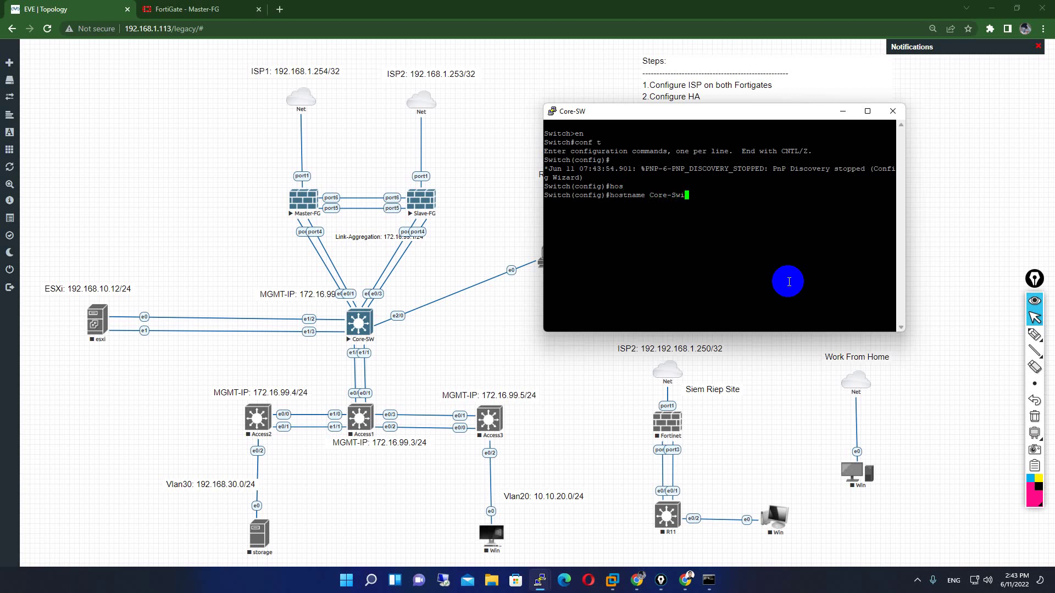
key("Return")
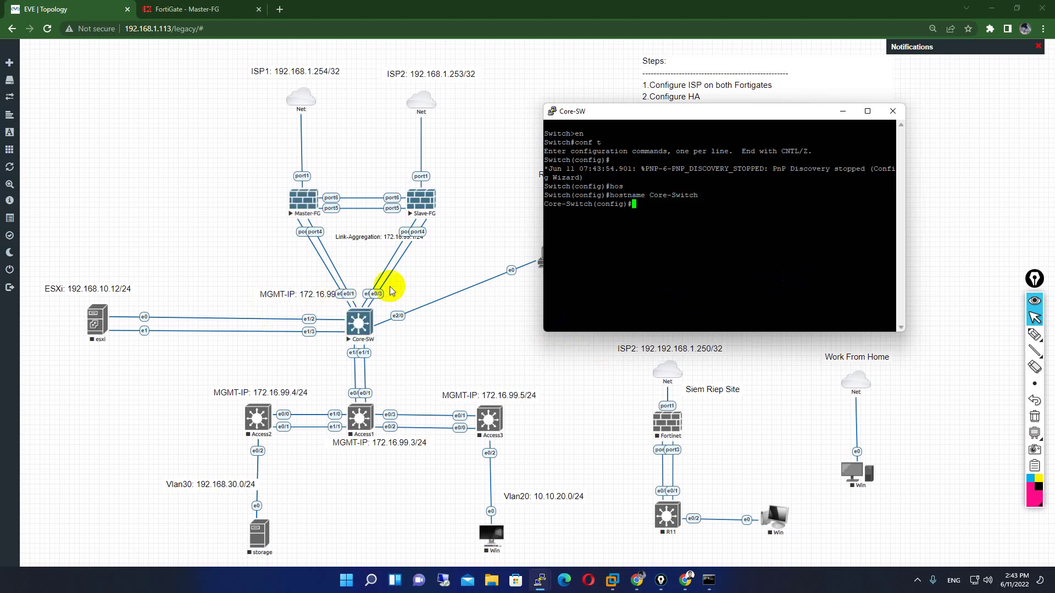
- Run sh ip int br to confirm Ethernet0/0 and Ethernet0/1 are unassigned
left_click(701, 222)
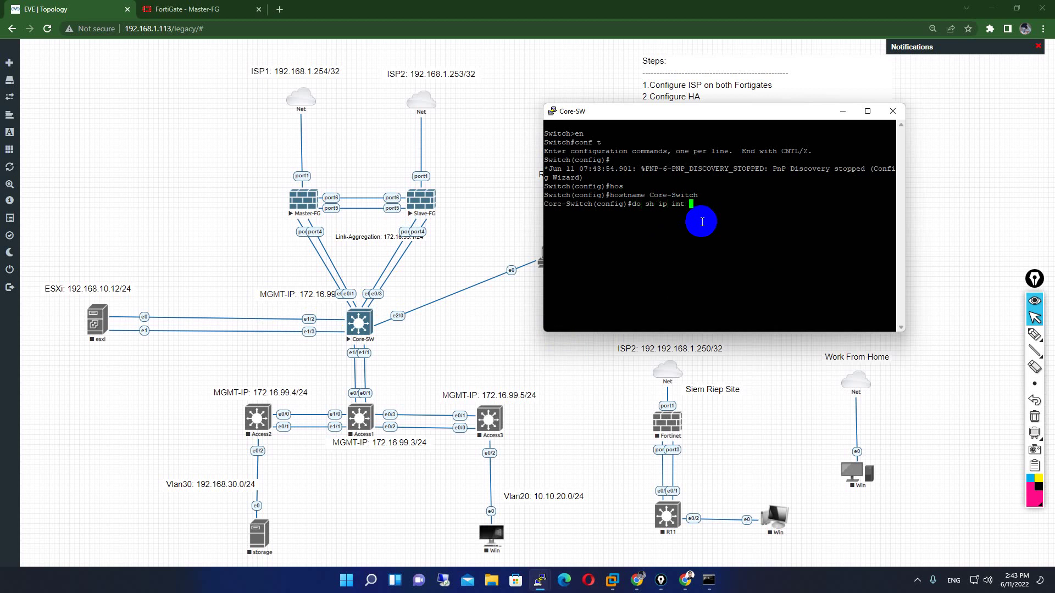
key("Return")
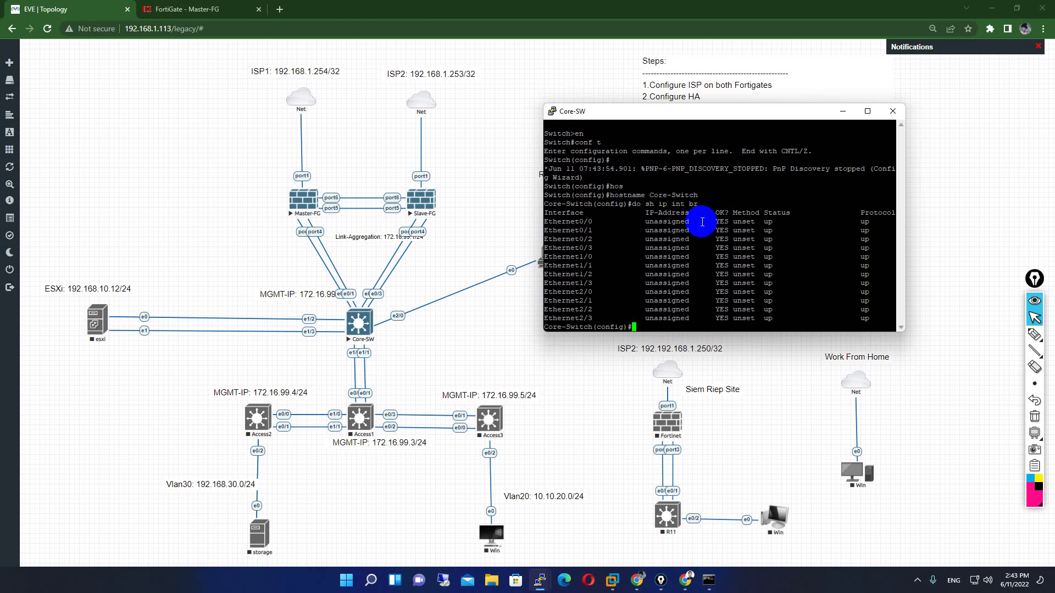
left_click_drag(681, 117, 523, 98)
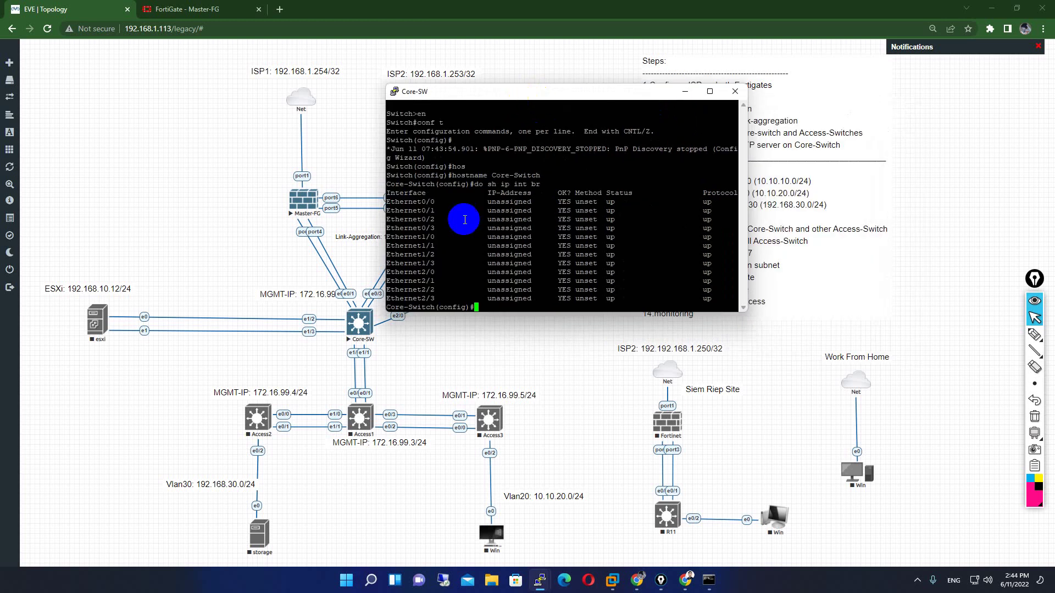
left_click(339, 296)
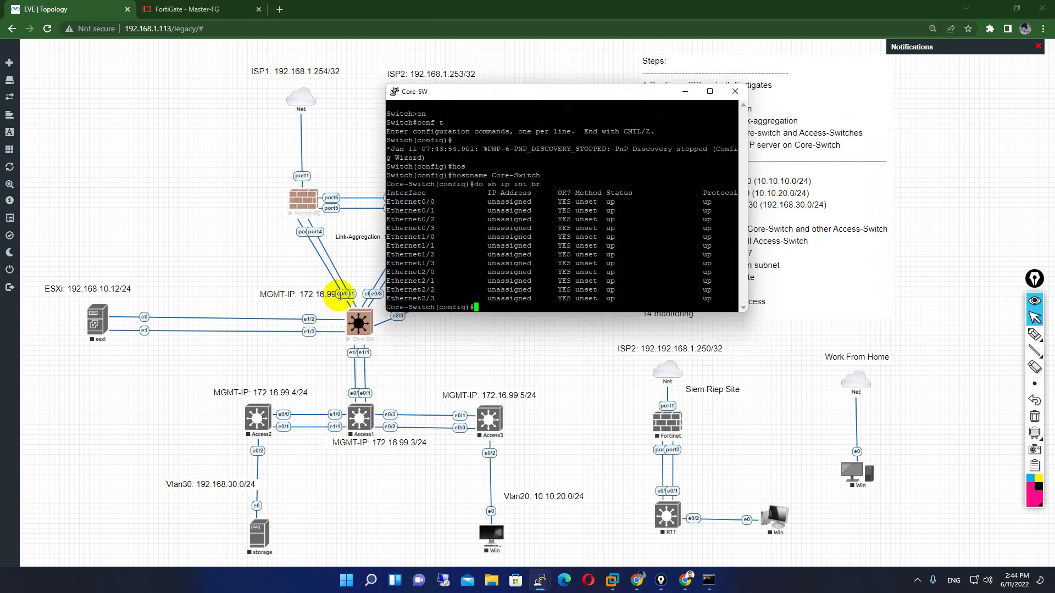
left_click_drag(436, 204, 881, 226)
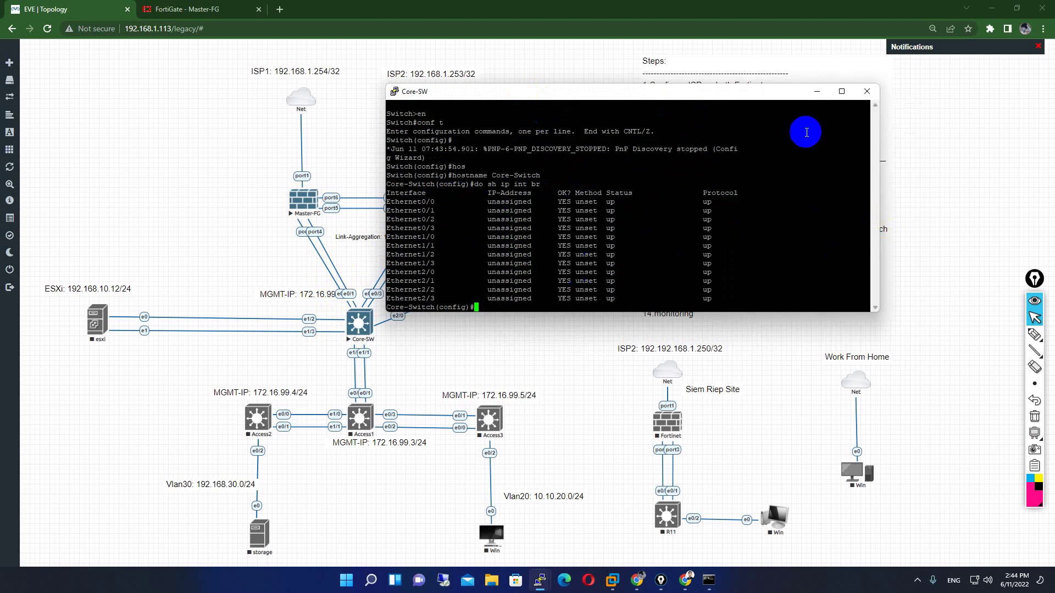
key("Return")
key("Return")
key("Return")
key("Return")
key("Return")
key("Return")
key("Return")
key("Return")
key("Return")
key("Return")
key("Return")
key("Return")
key("Return")
key("Return")
key("Return")
key("Return")
key("Return")
key("Return")
key("Return")
key("Return")
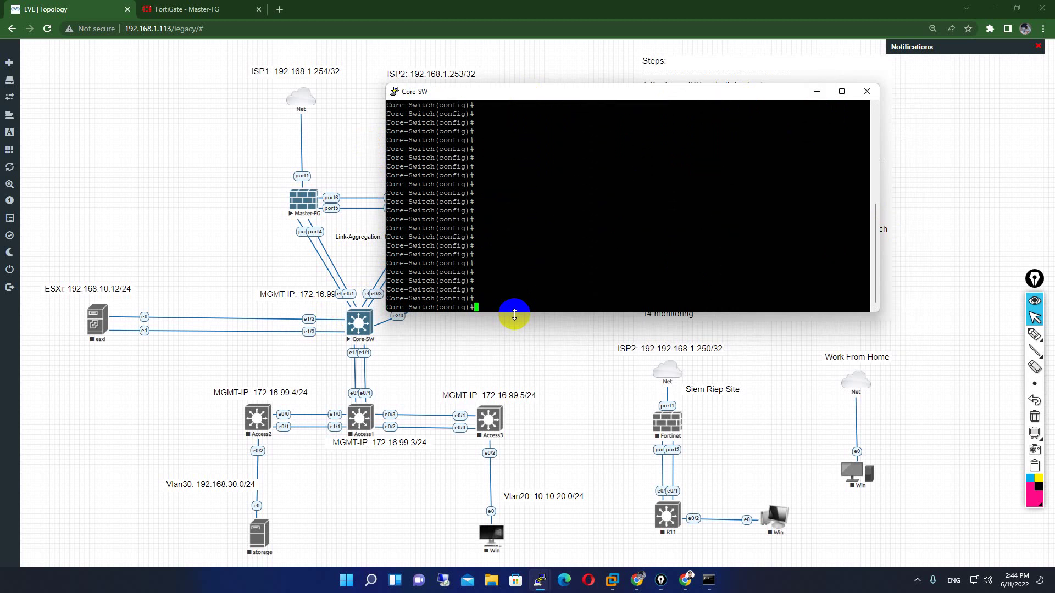
- Select Core-SW ports e0/0-1 together with an interface range
left_click_drag(465, 91, 659, 86)
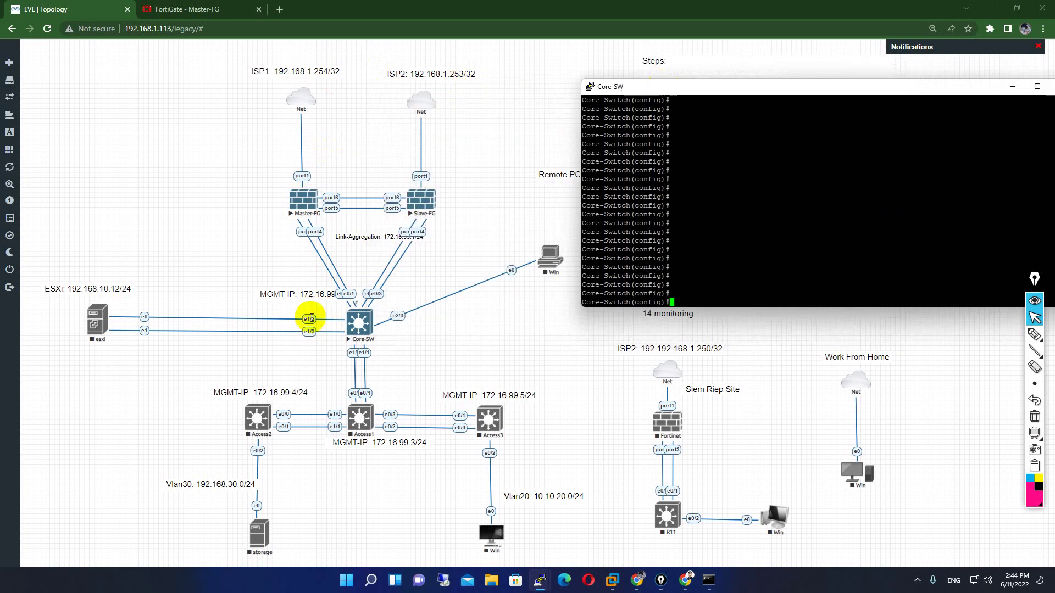
left_click(713, 286)
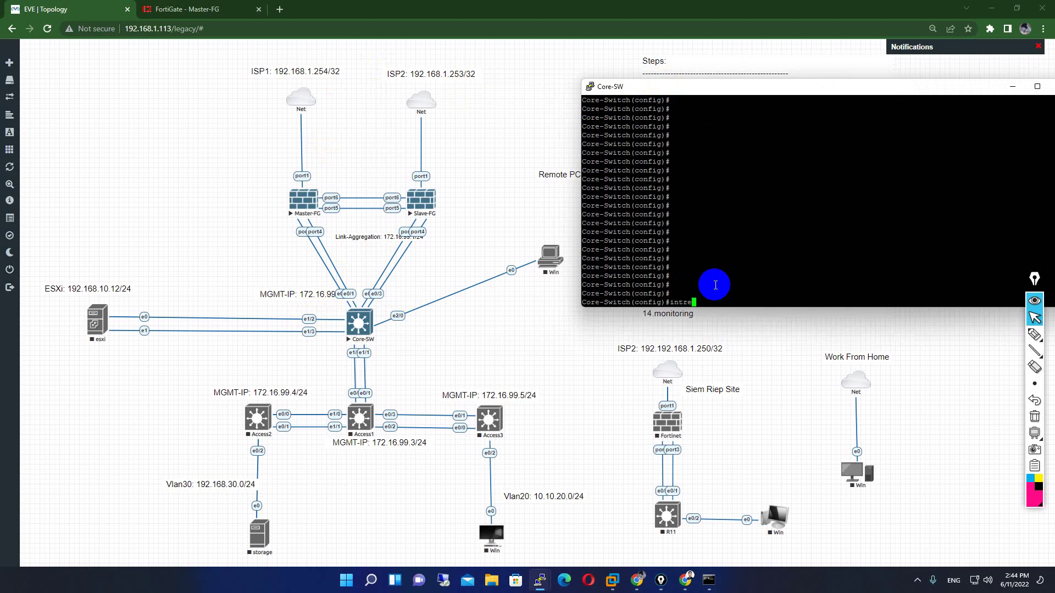
type("int r")
key("Tab")
type("e0/0-1")
key("Return")
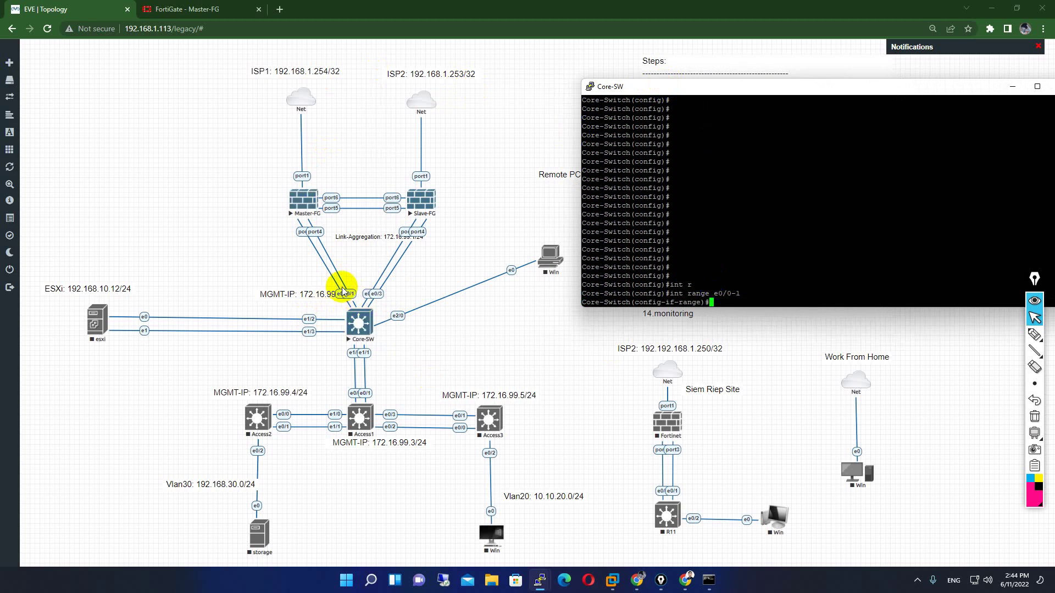
- Put the ports in channel-group 1 using LACP active mode
type("ch")
key("Tab")
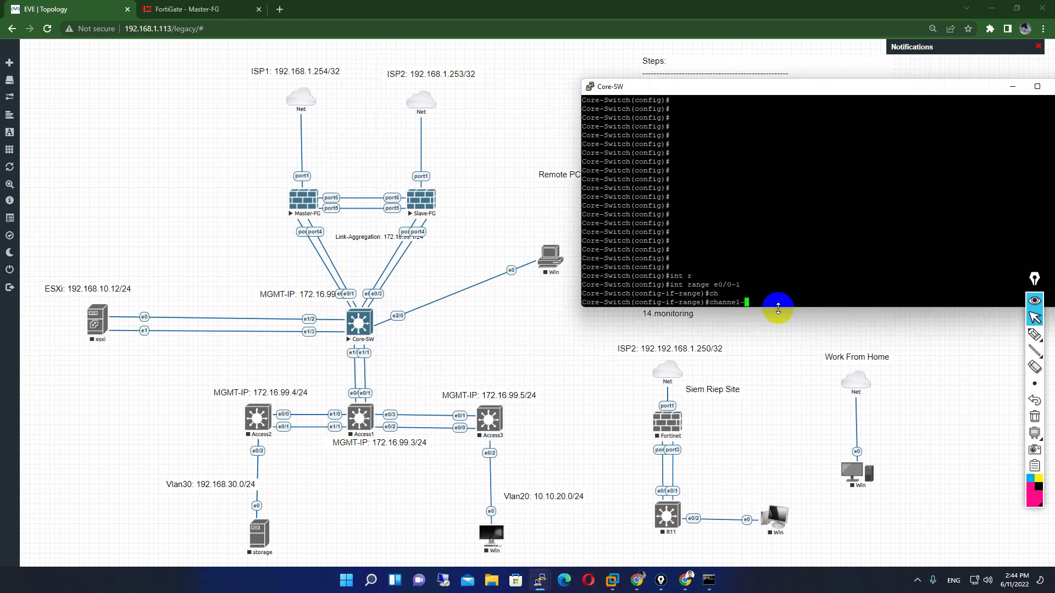
type("g")
key("Tab")
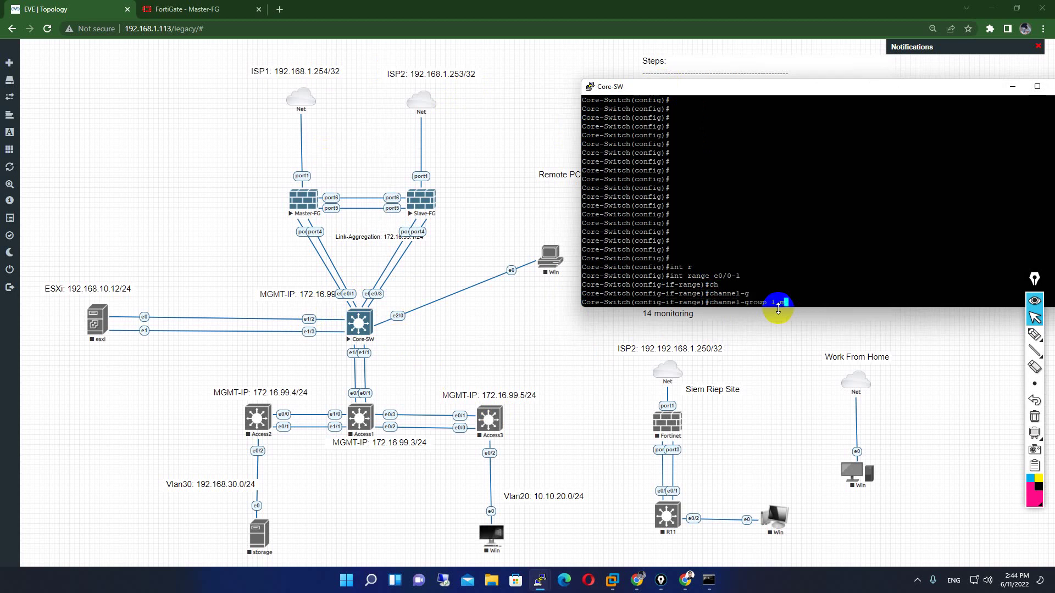
type("1 mo")
key("Tab")
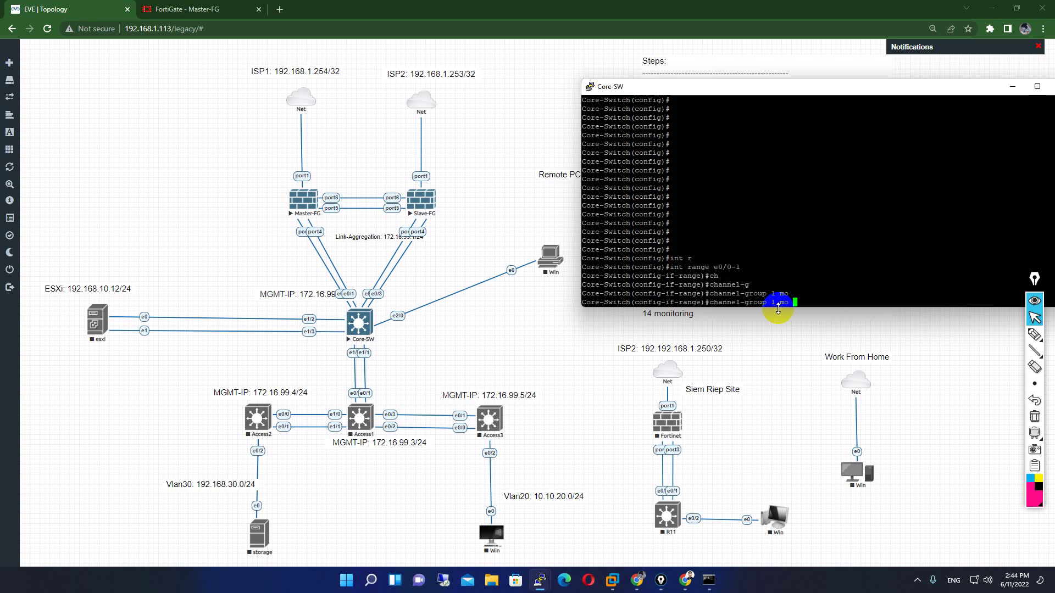
type("?")
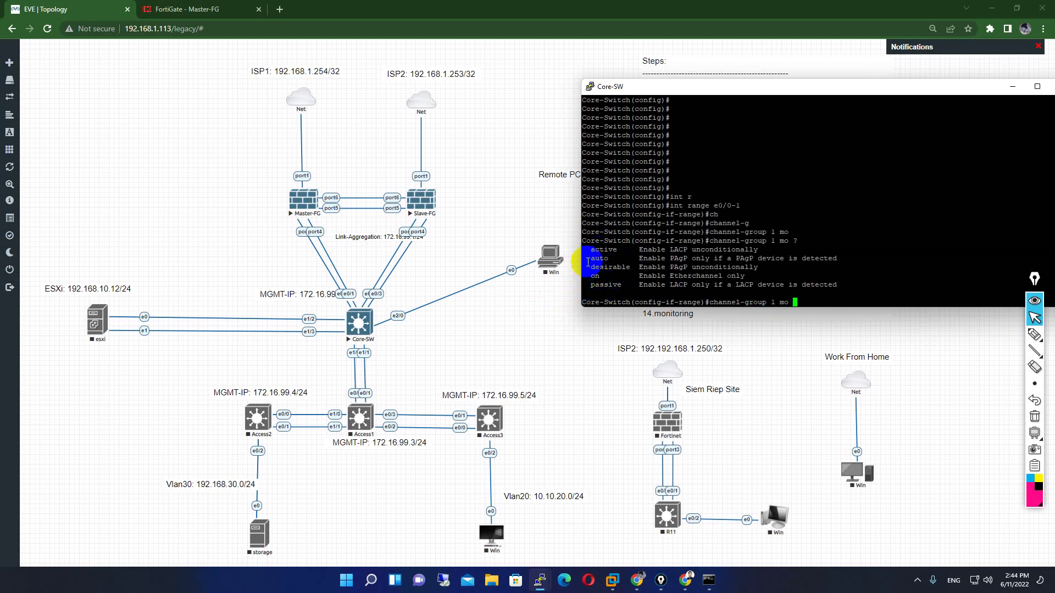
left_click_drag(627, 250, 595, 252)
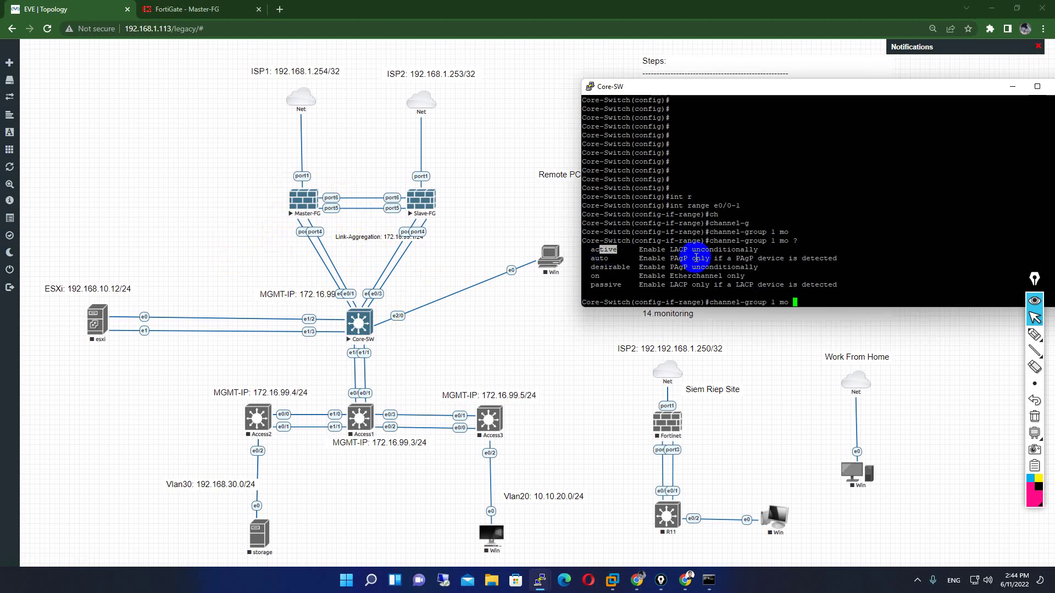
double_click(677, 250)
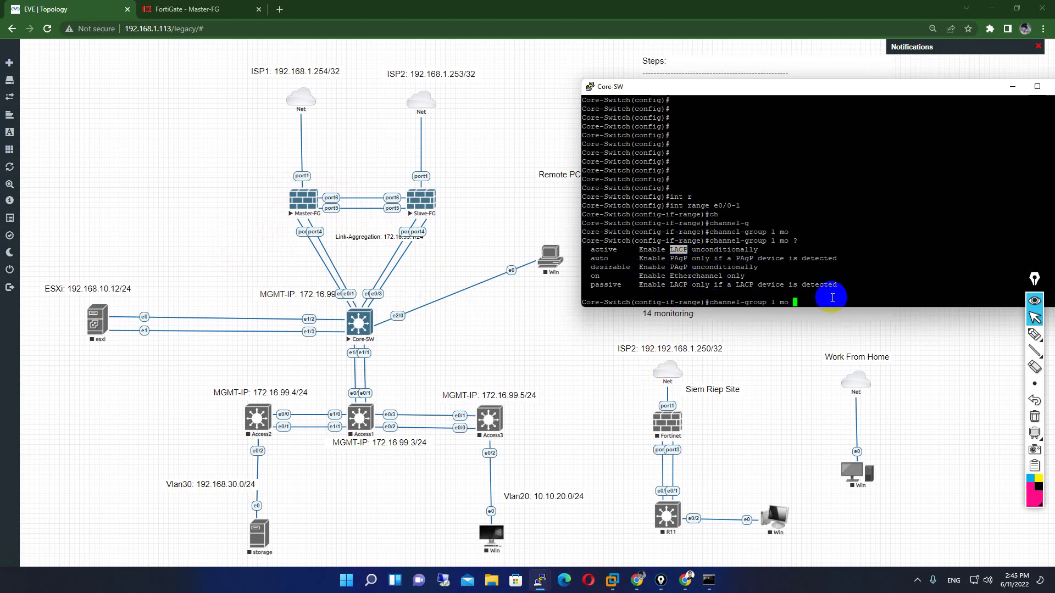
left_click_drag(621, 250, 613, 249)
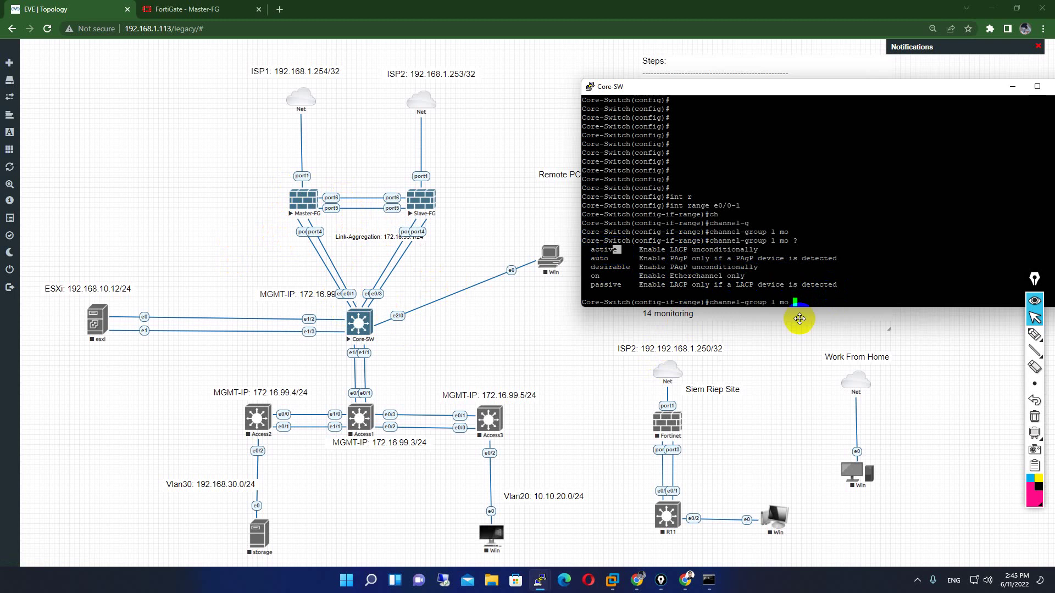
type("ac")
key("Tab")
key("Return")
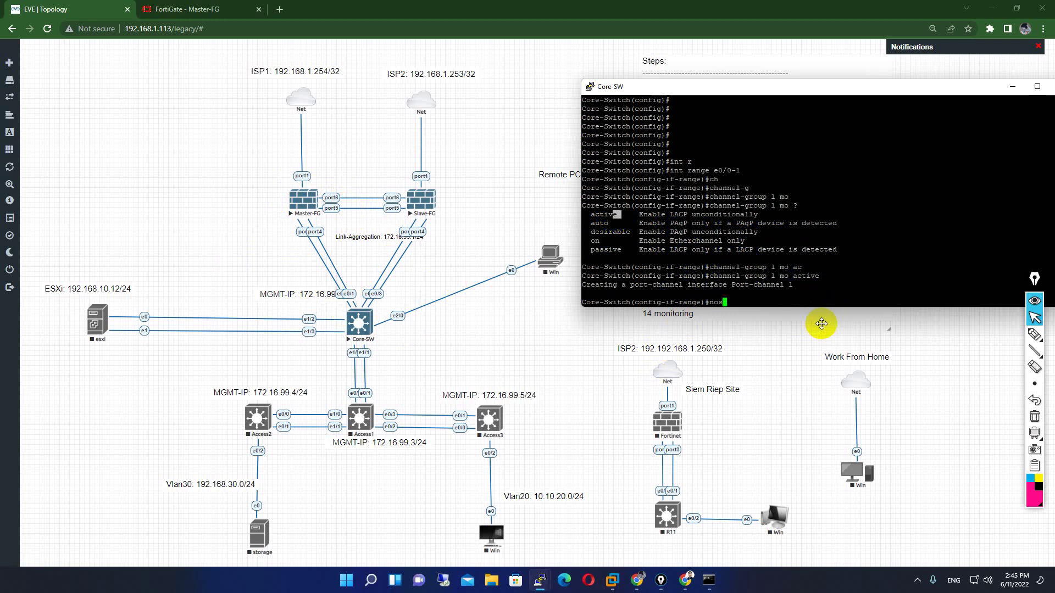
- Bring ports e0/0-1 up with no shutdown
type("no s")
key("Tab")
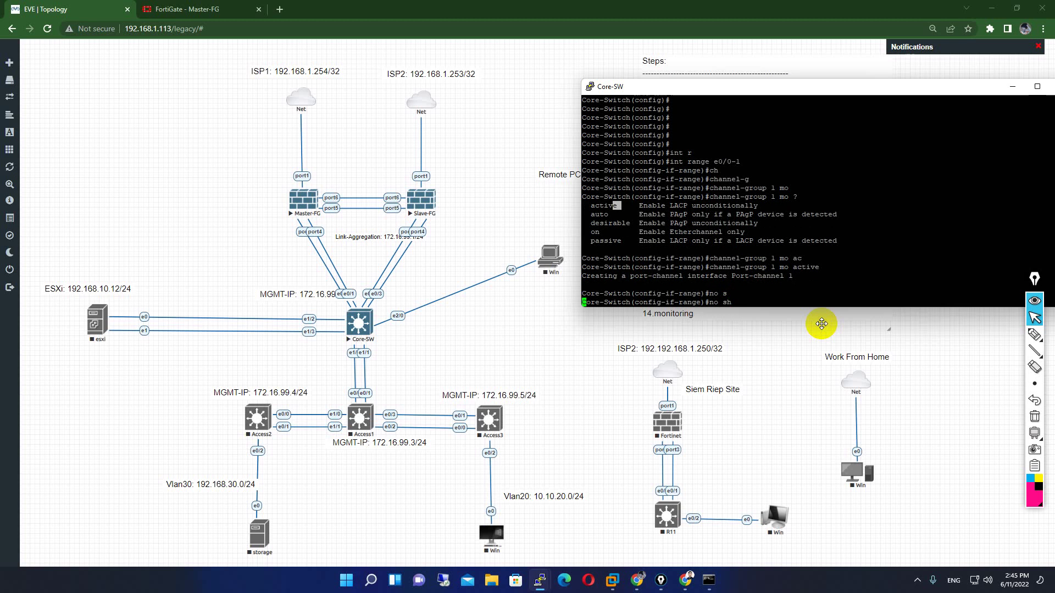
type("h")
key("Tab")
key("Return")
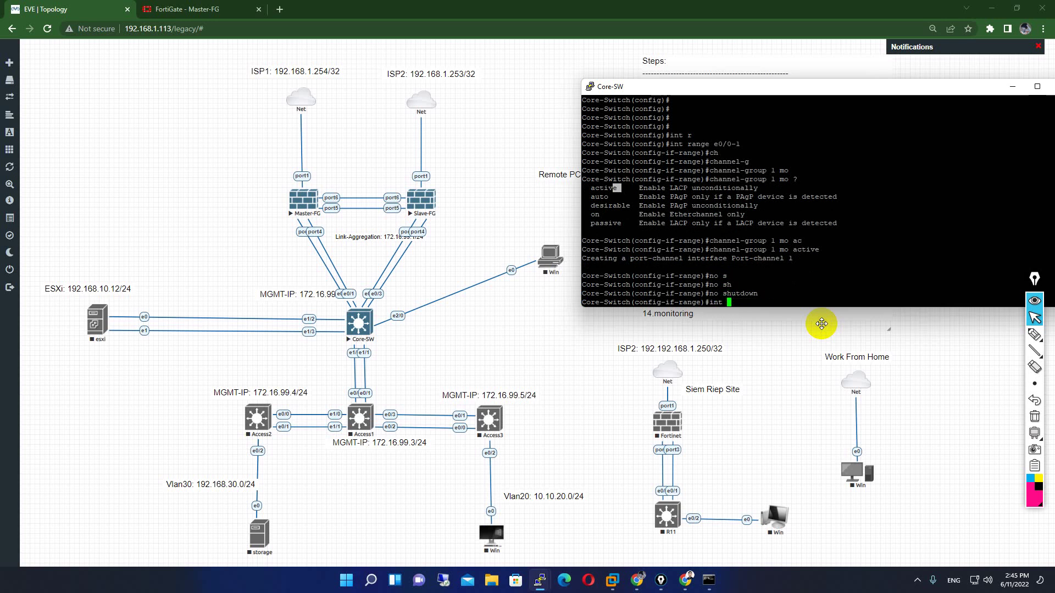
type("int Po")
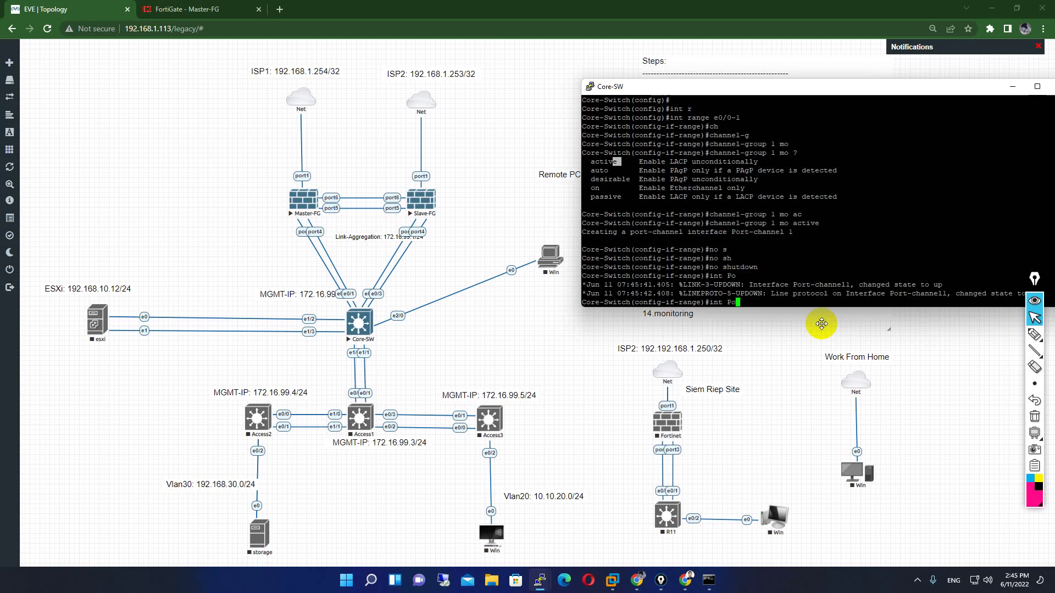
- Enter interface configuration for Port-channel 1
double_click(742, 304)
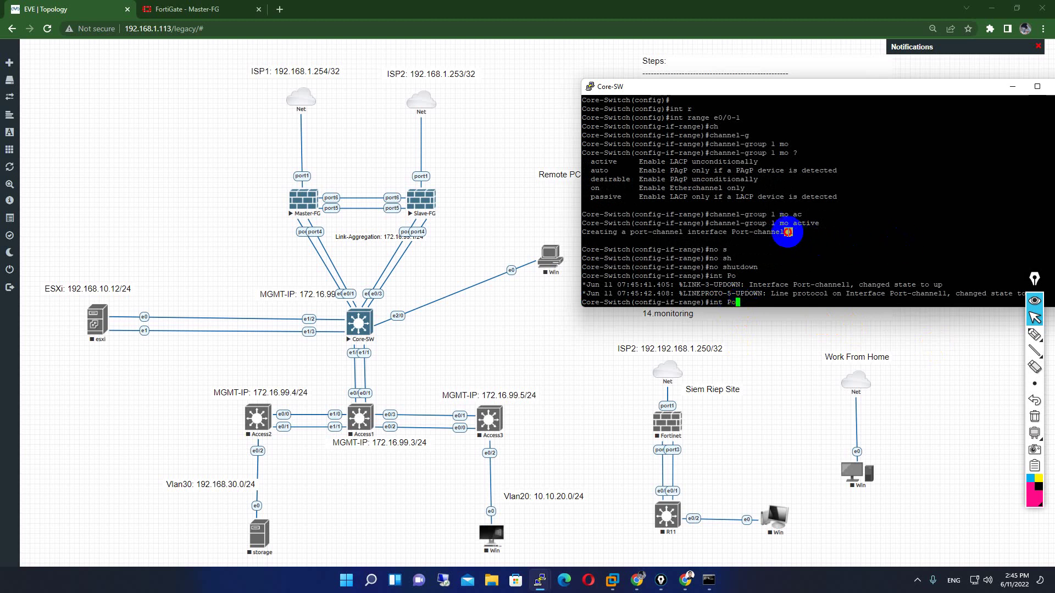
double_click(789, 232)
left_click_drag(761, 308, 761, 309)
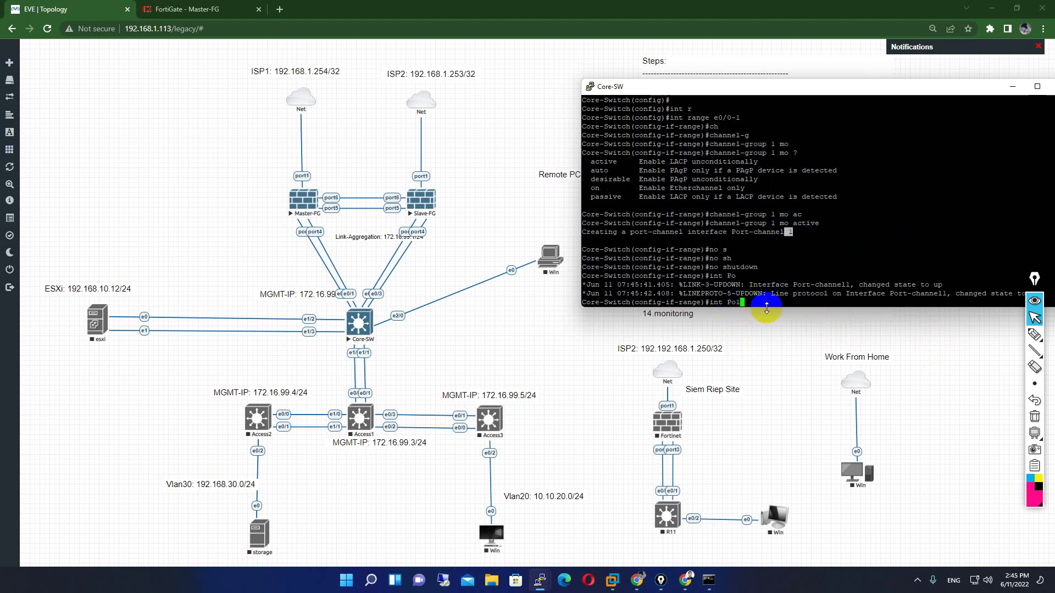
key("Return")
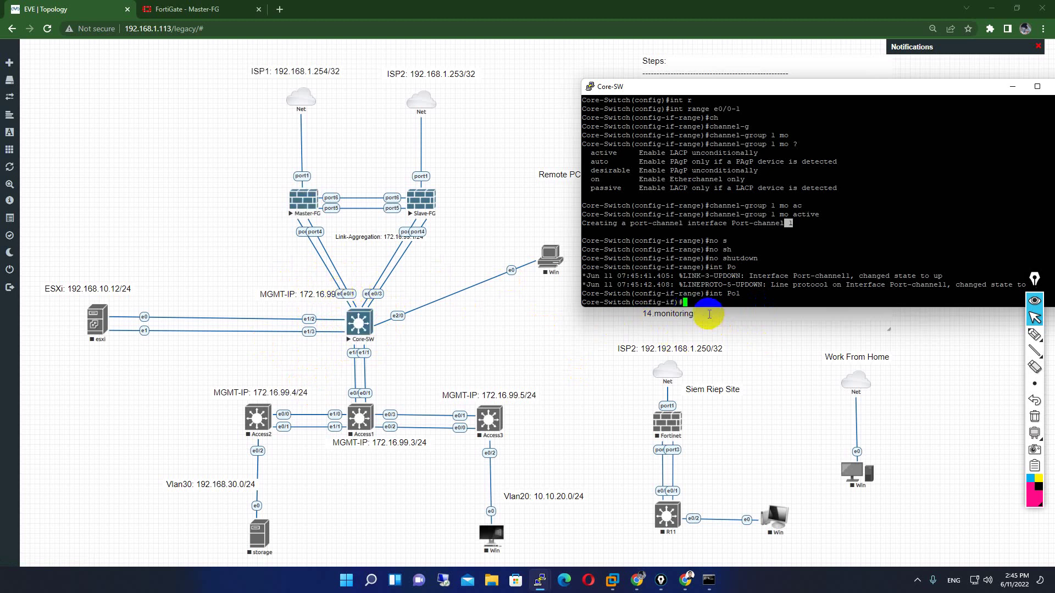
left_click(727, 297)
mouse_move(728, 297)
left_mouse_down()
mouse_move(743, 297)
mouse_move(707, 294)
left_mouse_up()
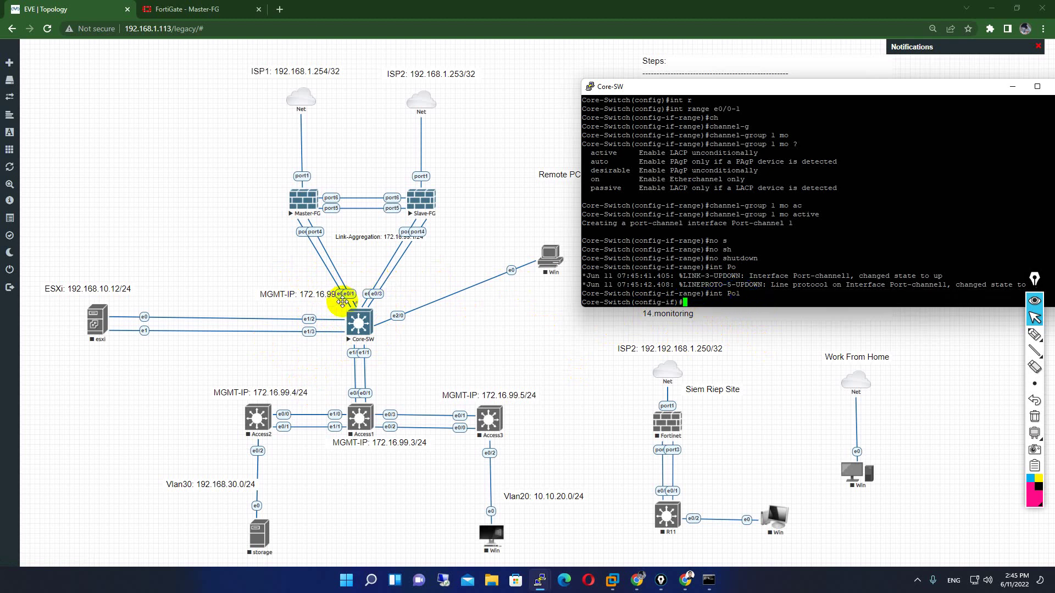
left_click(690, 305)
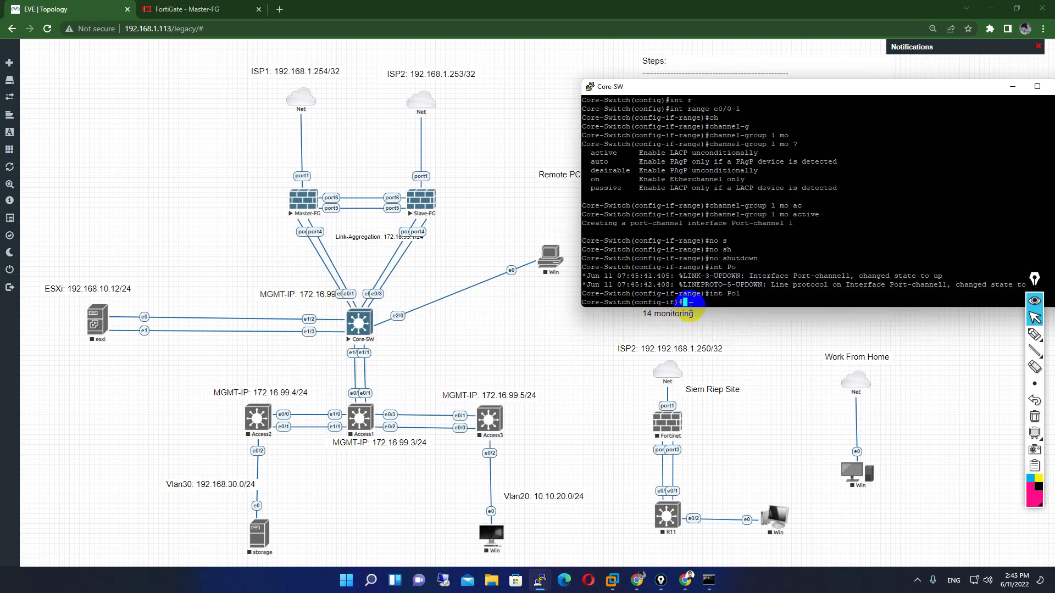
left_click(692, 304)
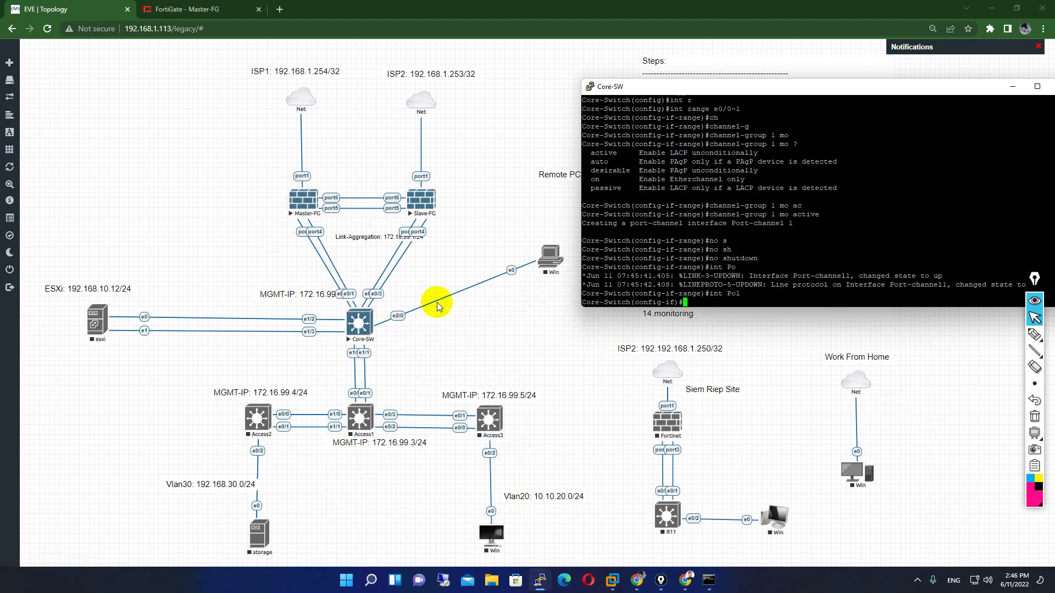
left_click_drag(702, 301, 708, 308)
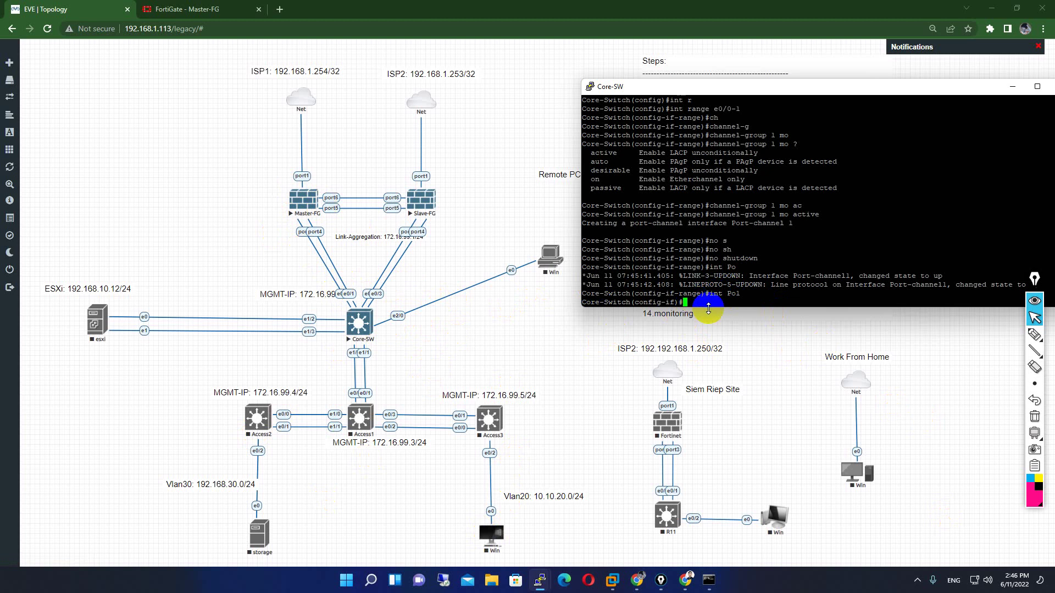
- Set Port-channel 1 trunk encapsulation to dot1q
key("Tab")
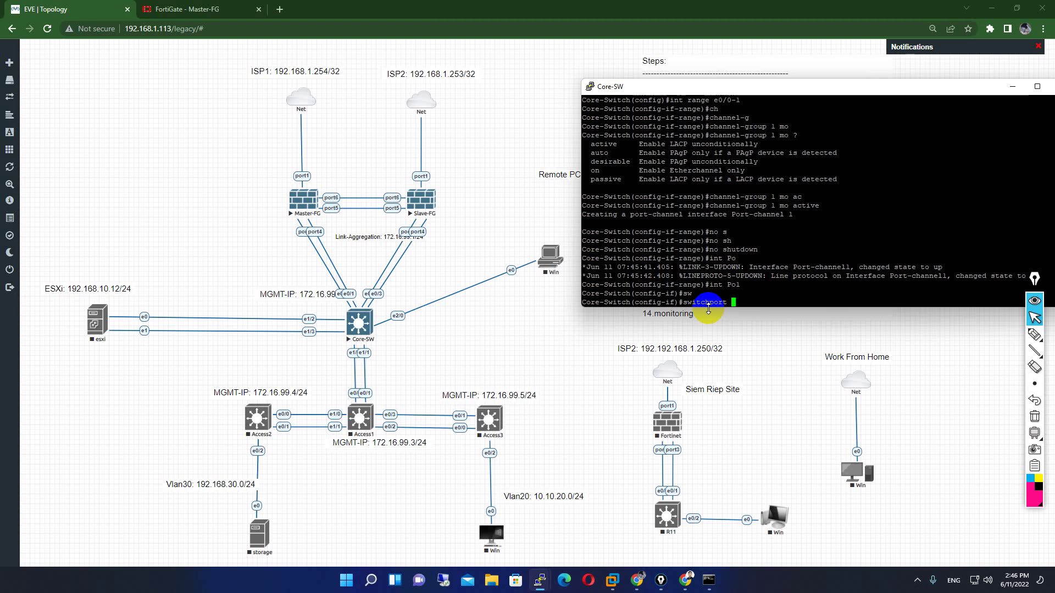
type("tr")
key("Tab")
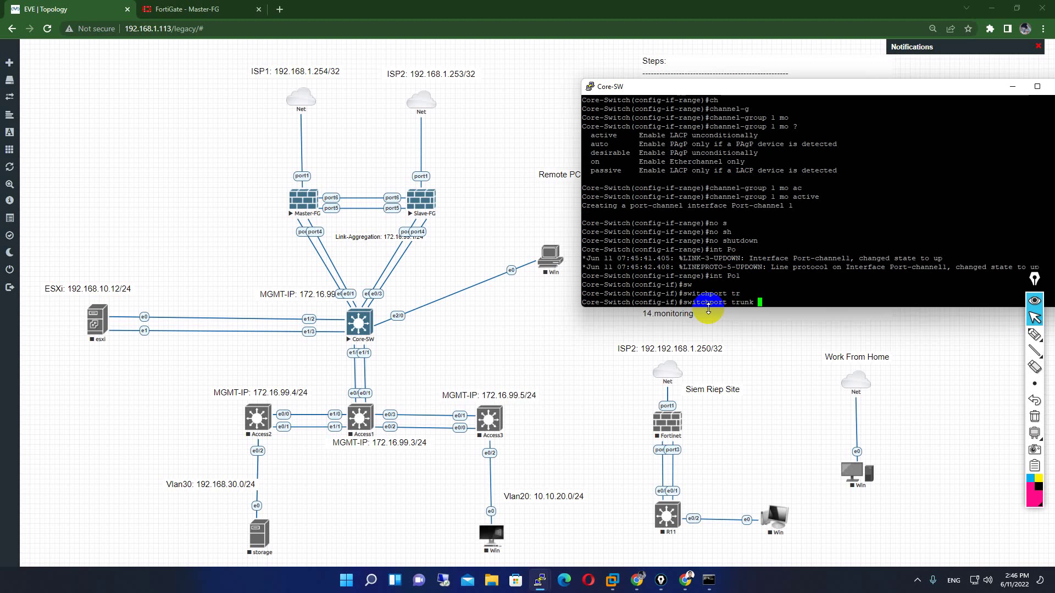
type("d")
key("Tab")
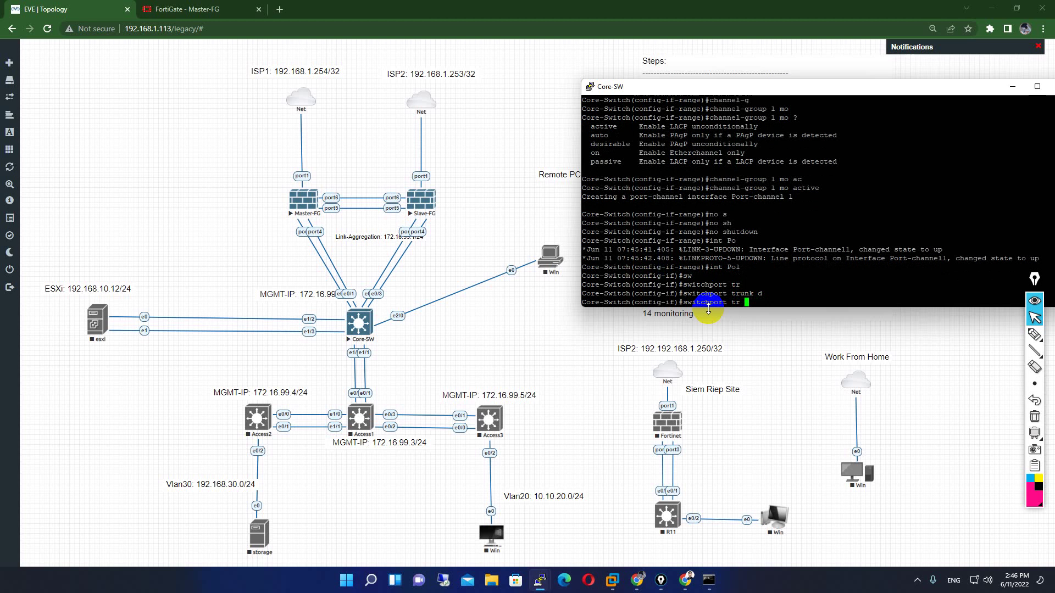
key("Tab")
key("BackSpace")
key("Tab")
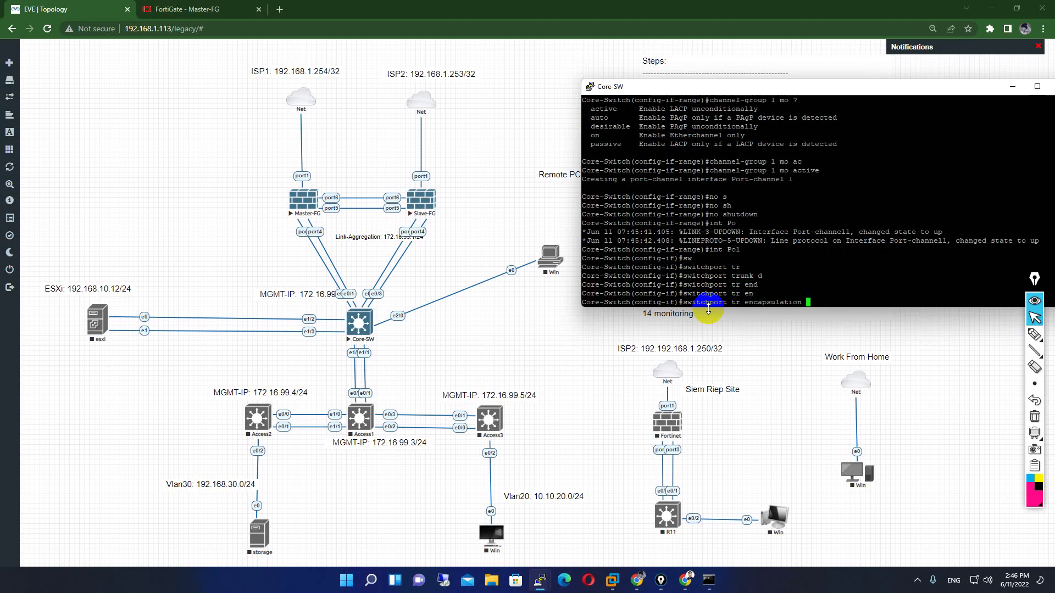
type("do")
key("Tab")
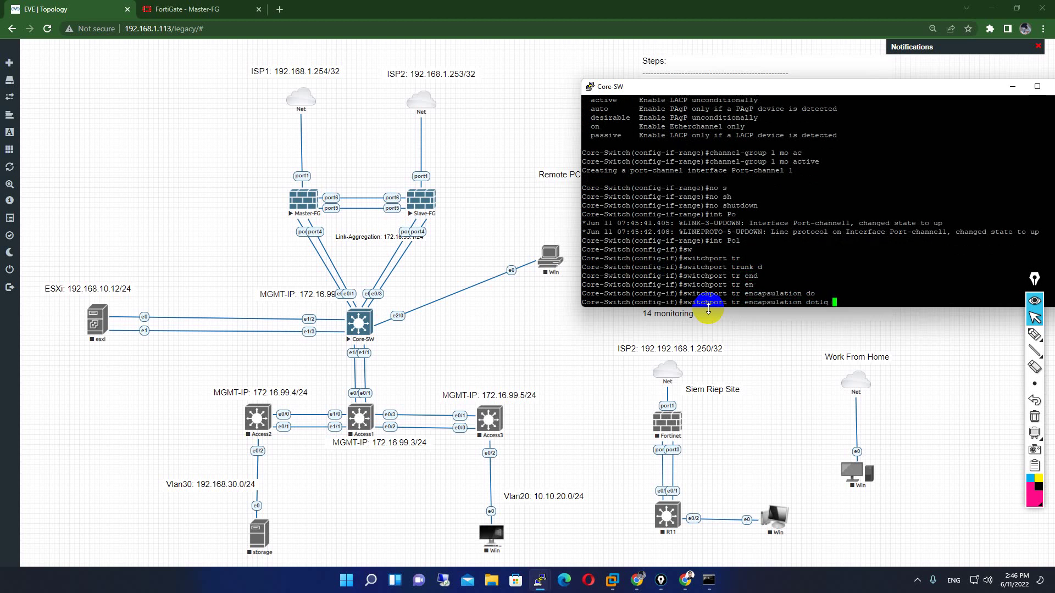
key("Return")
key("Return")
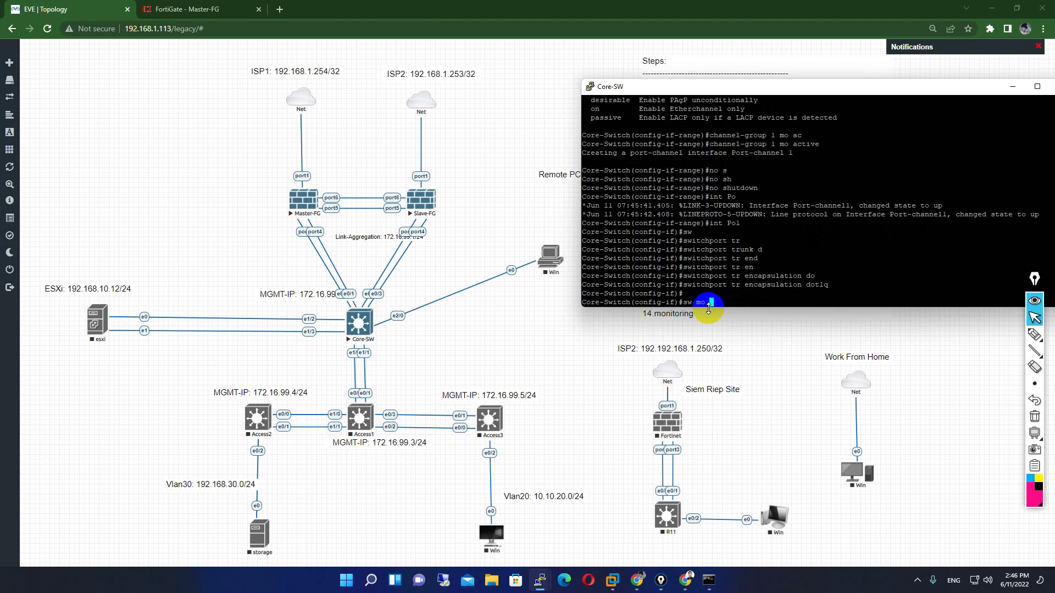
- Set Port-channel 1 to trunk mode, enable it, and save the configuration with do wr
type("sw mo tr")
key("Return")
key("Return")
key("Return")
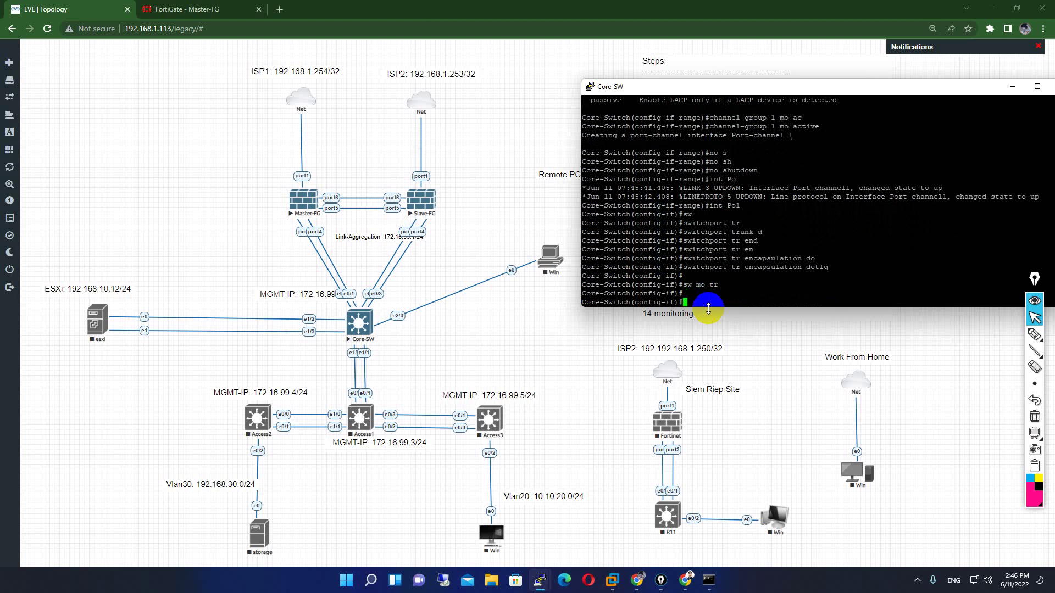
type("no sh")
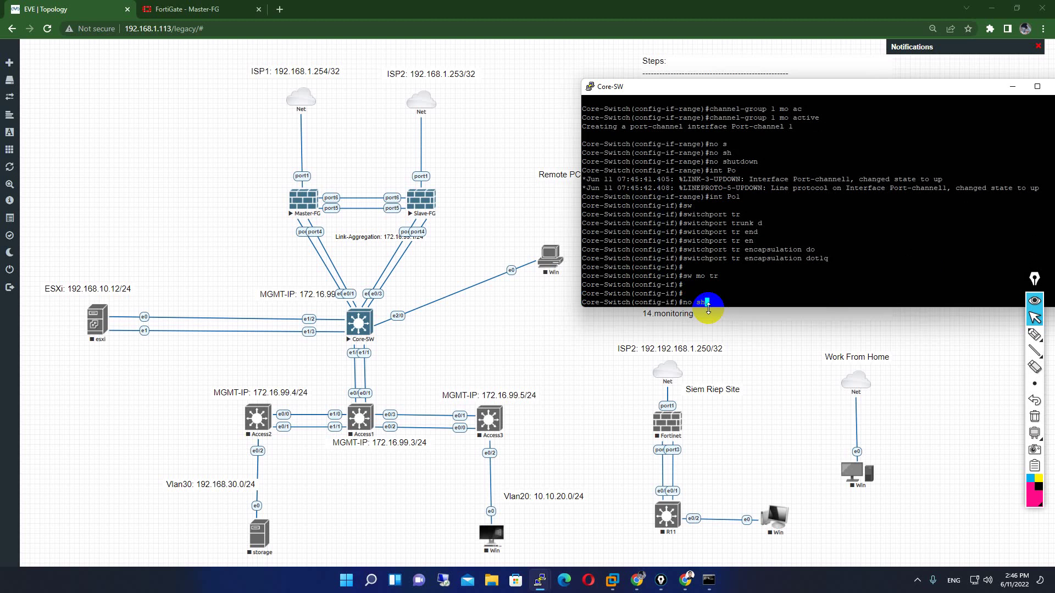
key("Return")
type("no sh")
key("Return")
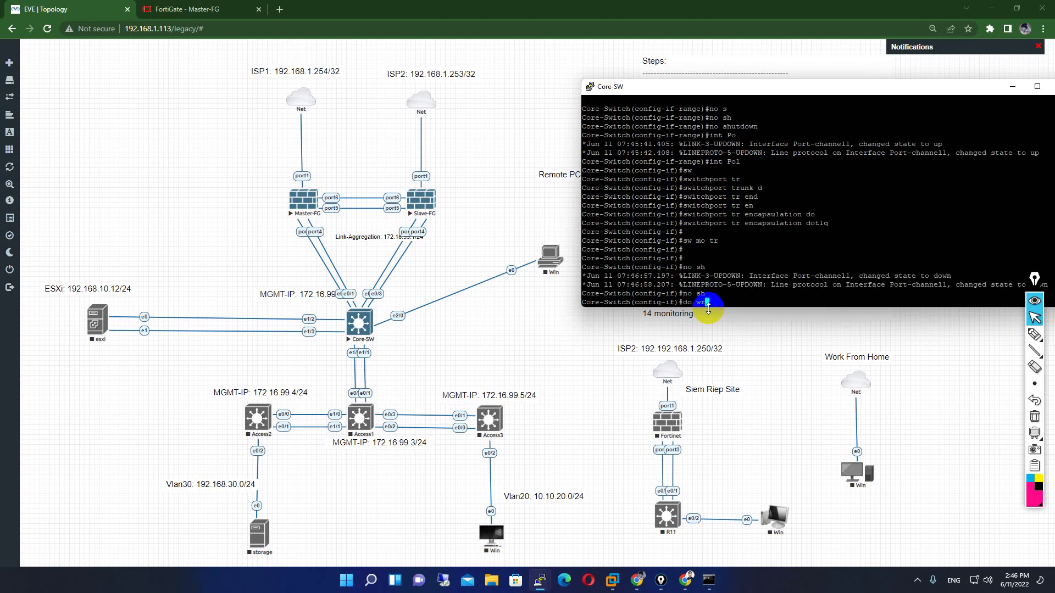
type("do wr")
key("Return")
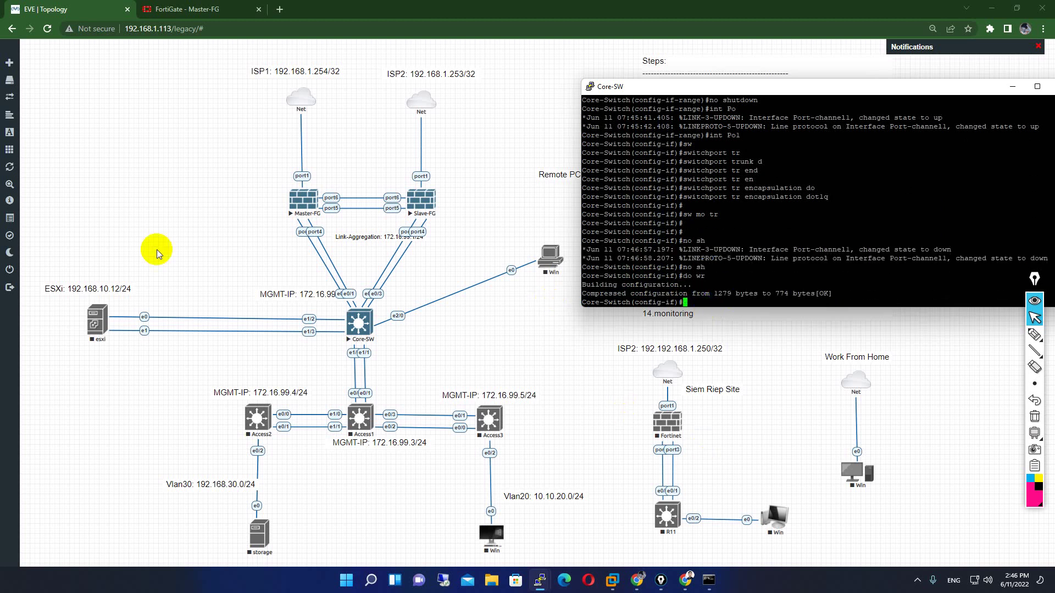
- Refresh Master-FG's interfaces list and review the Internal_Lan aggregate without changing it
left_click(233, 6)
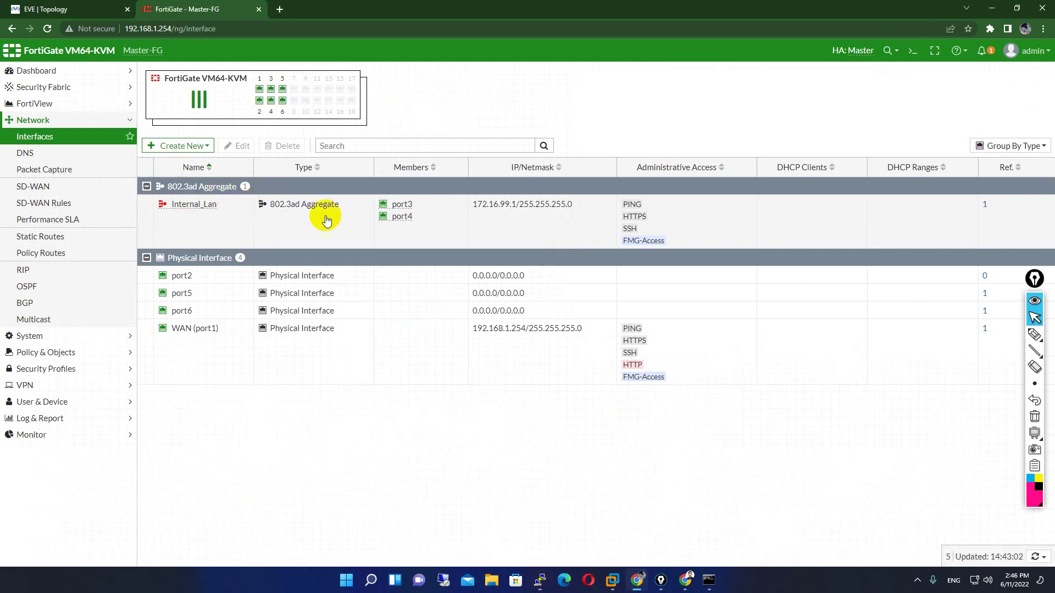
left_click(88, 9)
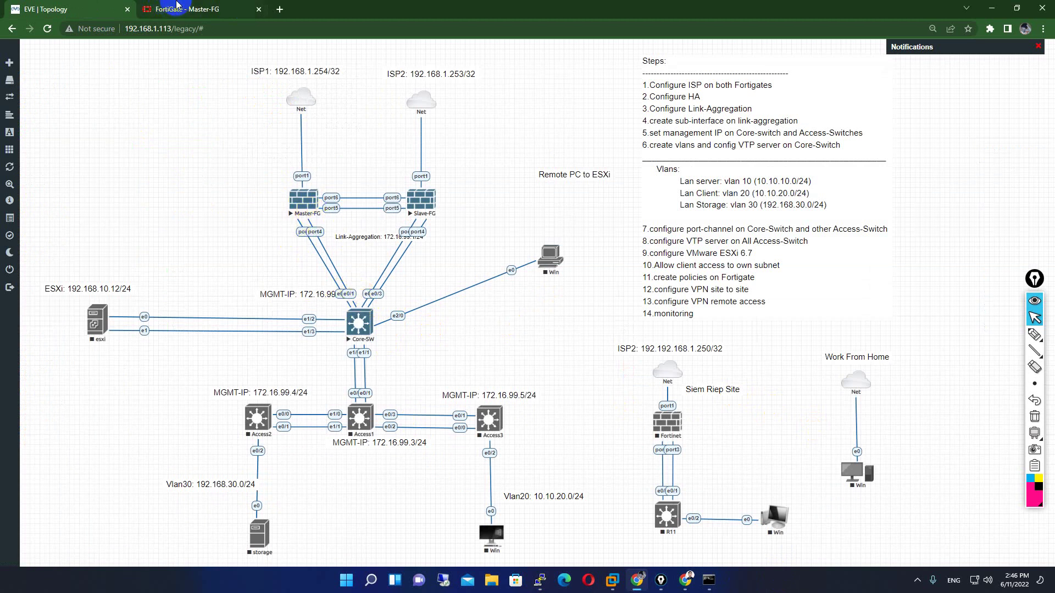
left_click(163, 16)
left_click(49, 29)
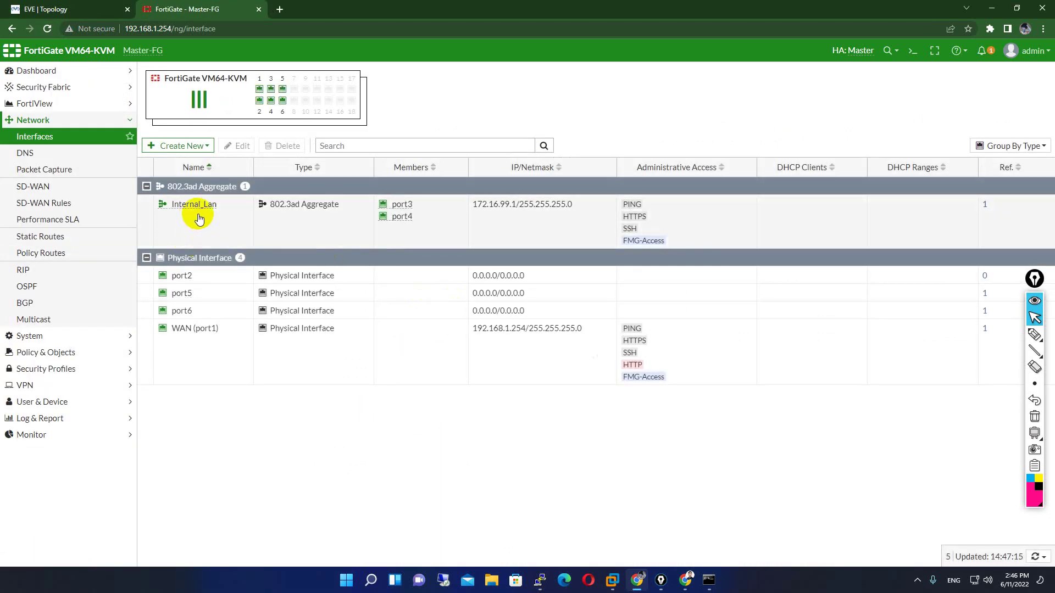
double_click(209, 223)
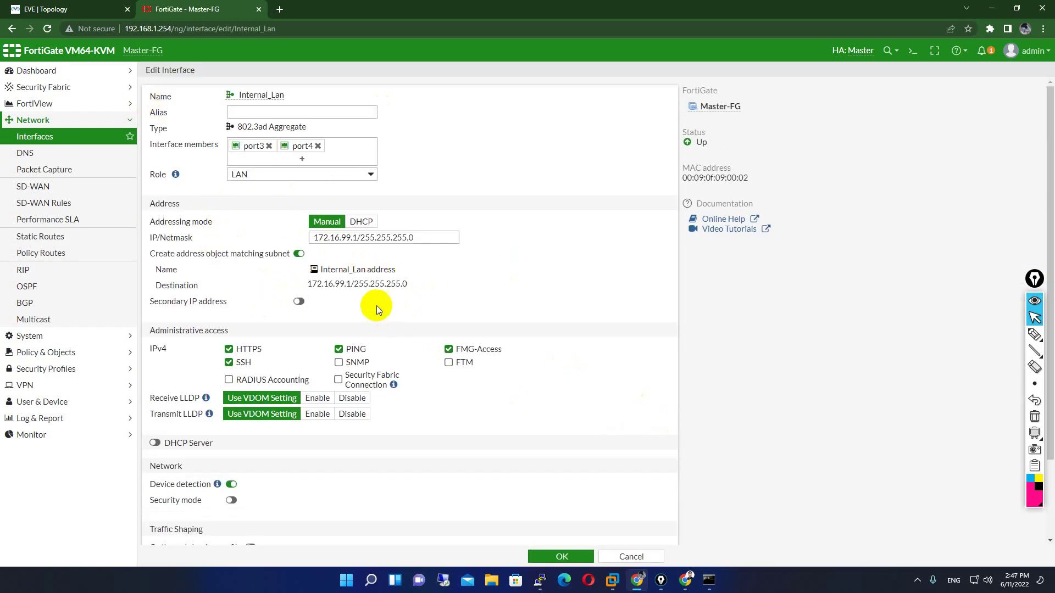
scroll(377, 309, "down", 1)
left_click(22, 136)
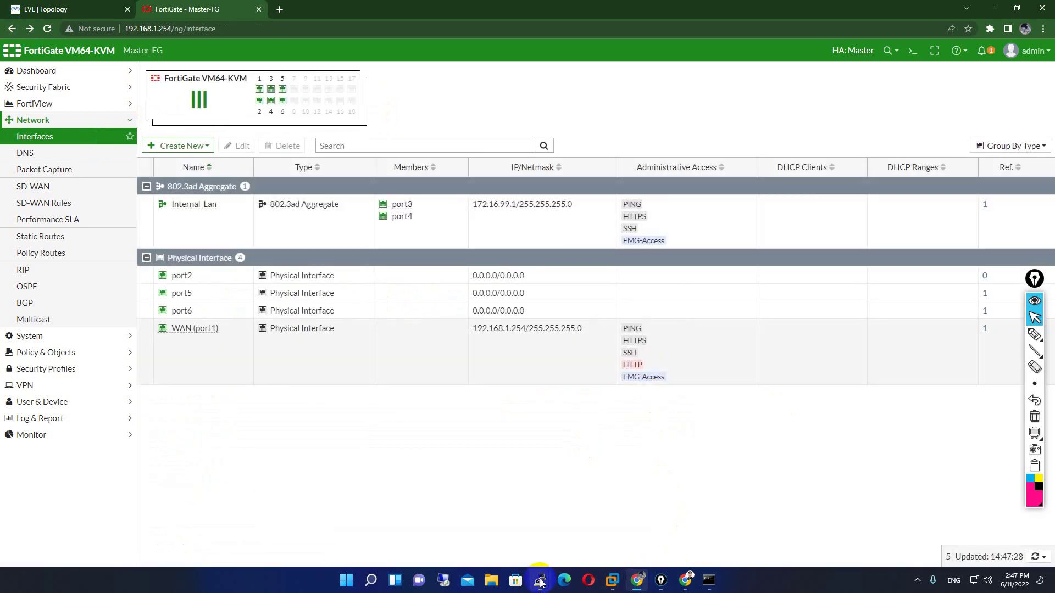
- Check the EVE topology briefly, then return to Master-FG's interfaces list showing Internal_Lan and port1
left_click(88, 7)
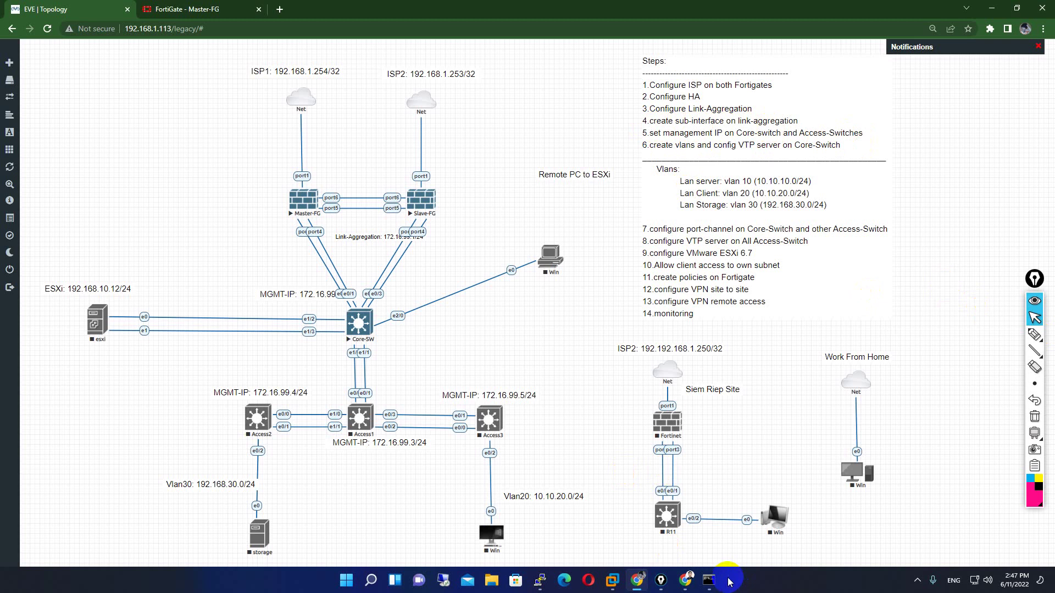
mouse_move(540, 581)
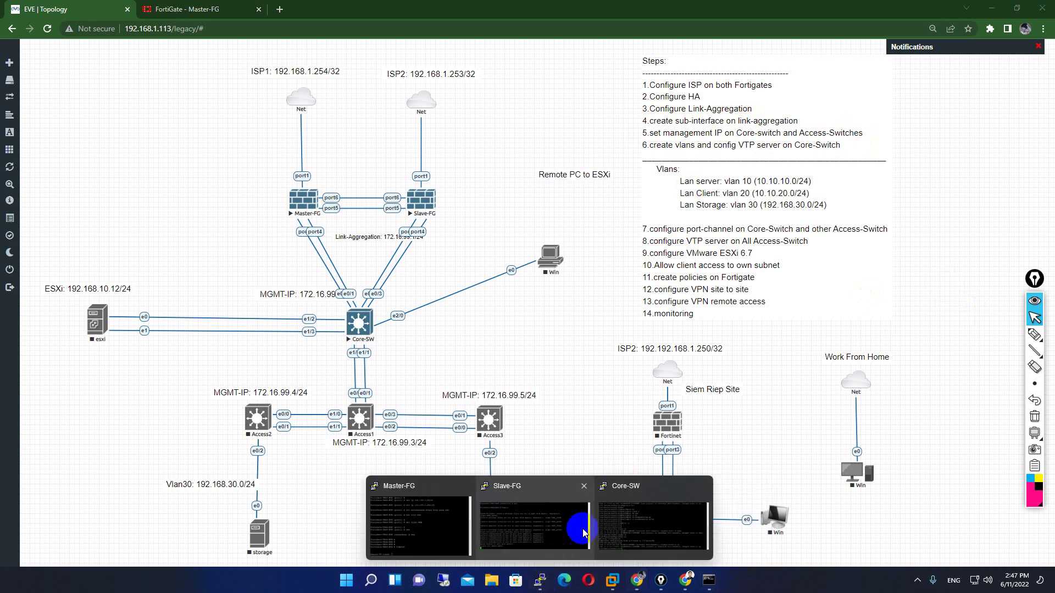
mouse_move(652, 525)
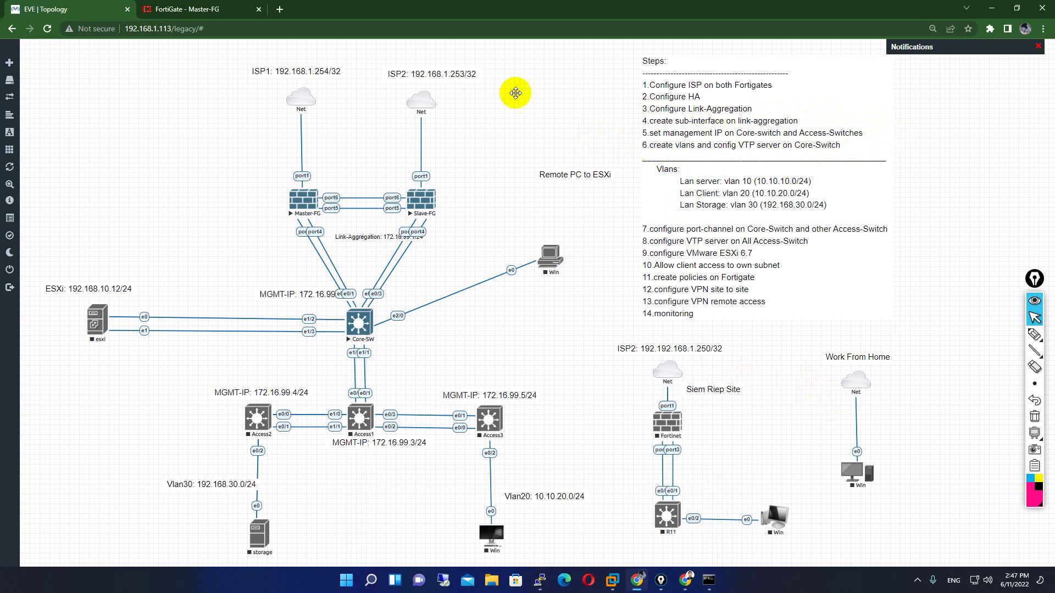
left_click(182, 4)
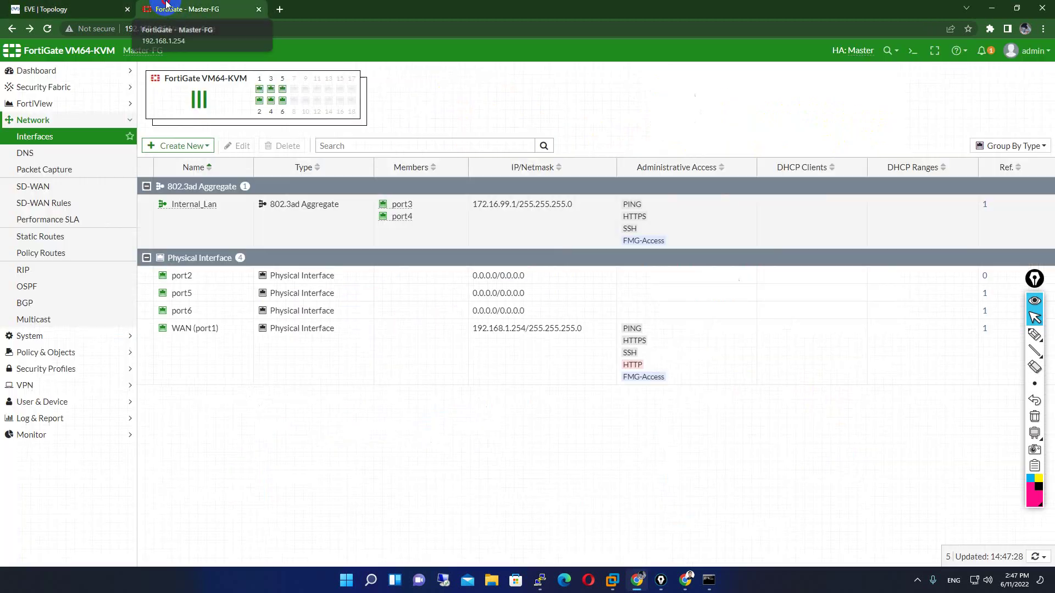
- Start a new interface from Internal_Lan, checking the lab topology's VLAN plan first
left_click(186, 215)
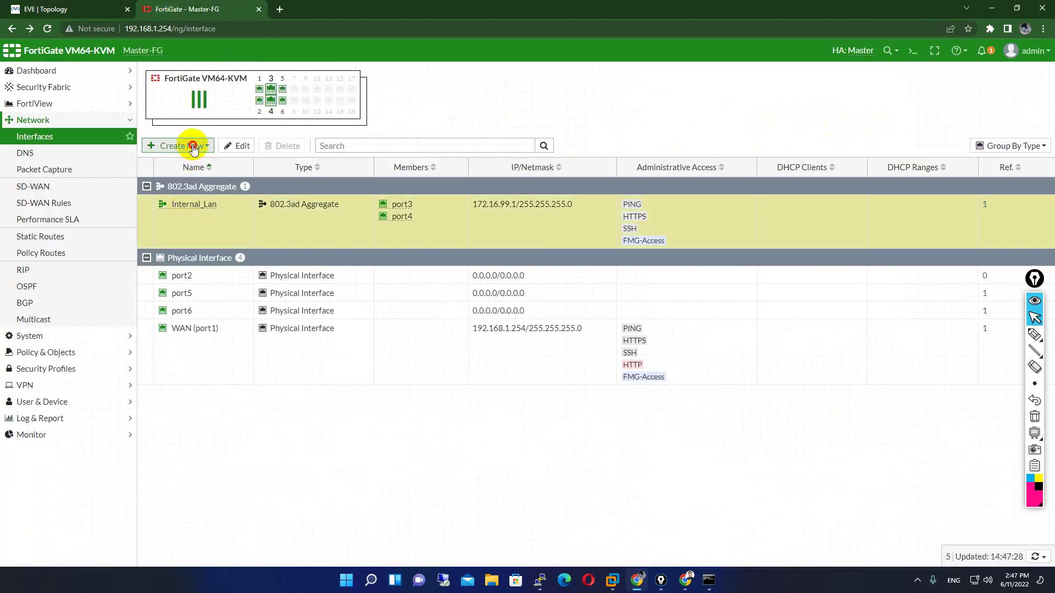
left_click(178, 146)
left_click(199, 161)
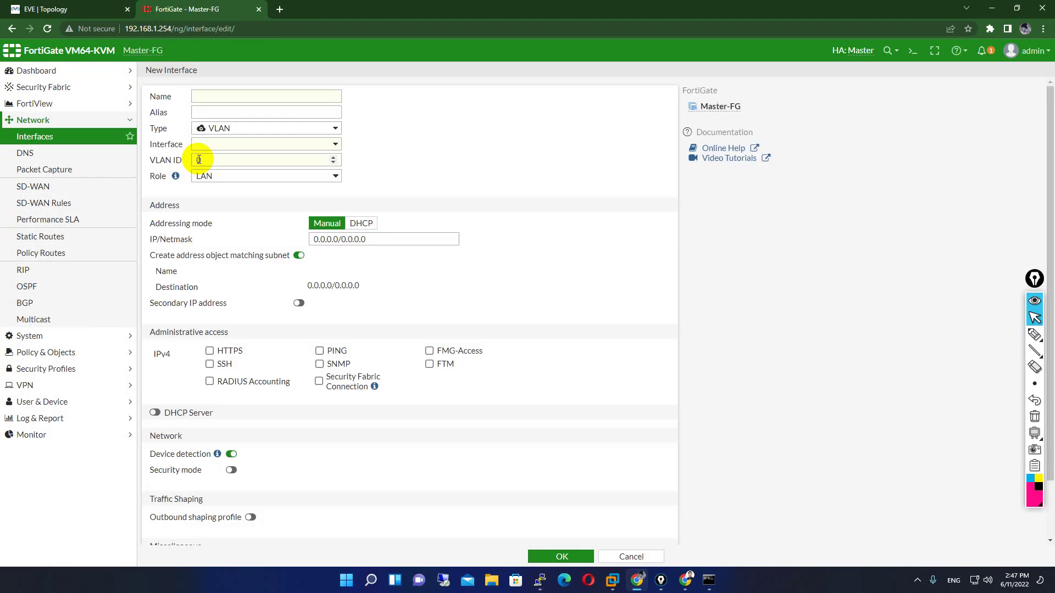
left_click(90, 10)
left_click(171, 15)
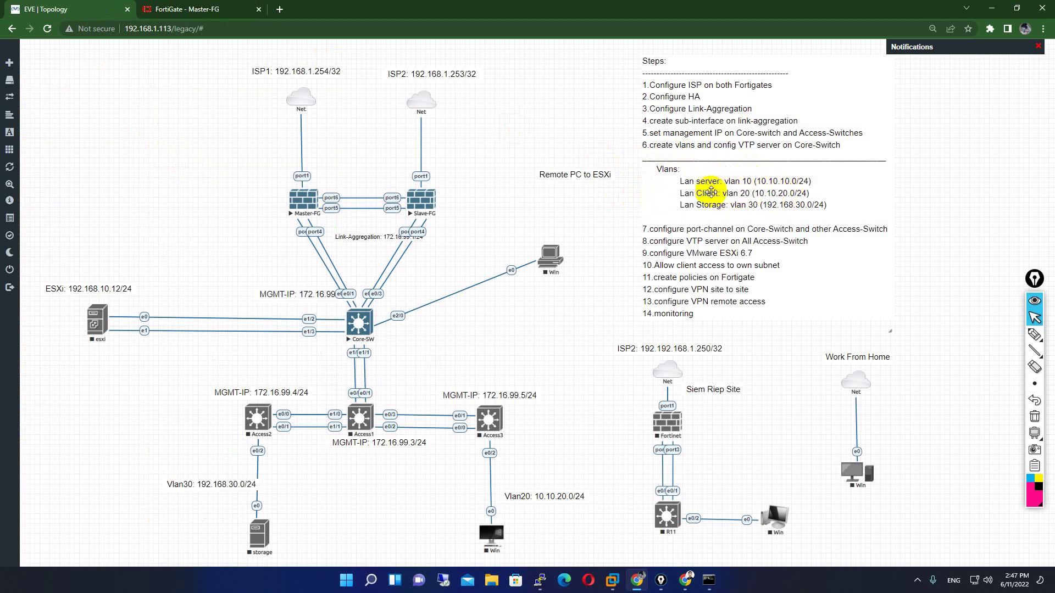
left_click(185, 9)
- Define the interface as Server, type VLAN, parent Internal_Lan, VLAN ID 10
left_click(220, 102)
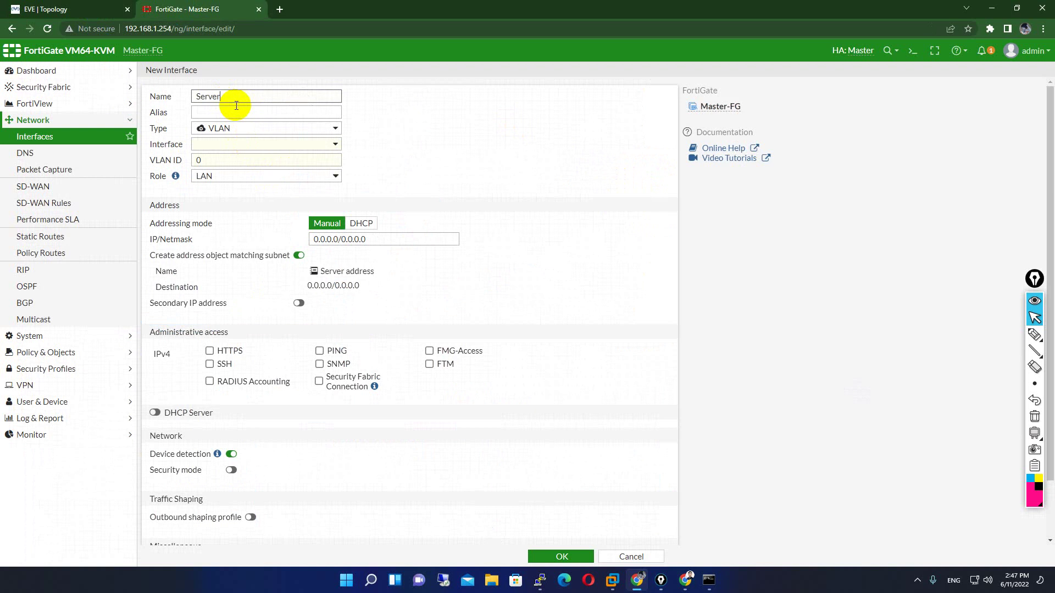
left_click(251, 126)
left_click(254, 129)
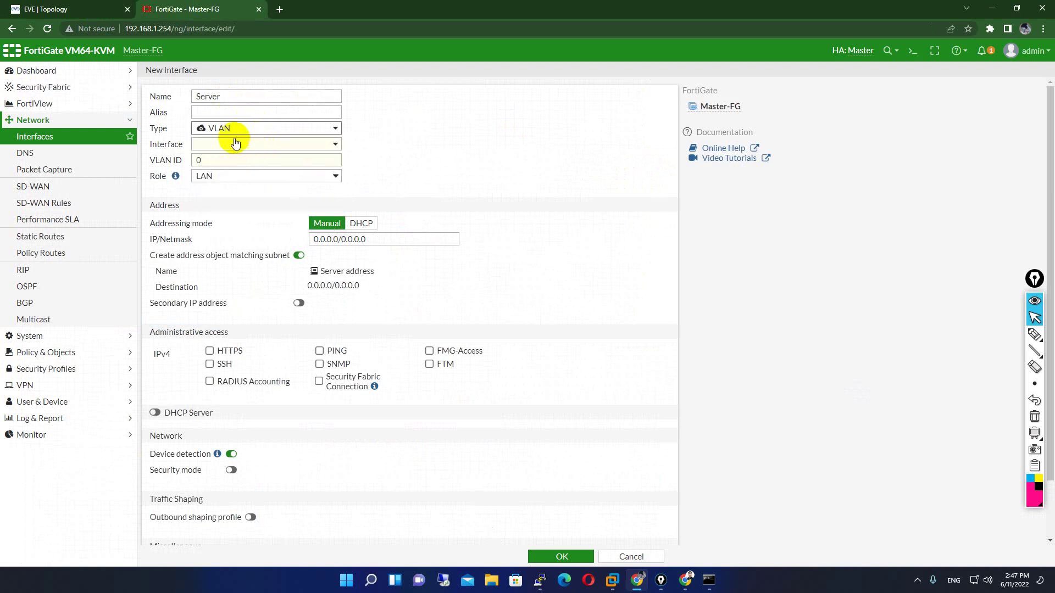
left_click(235, 143)
left_click(243, 173)
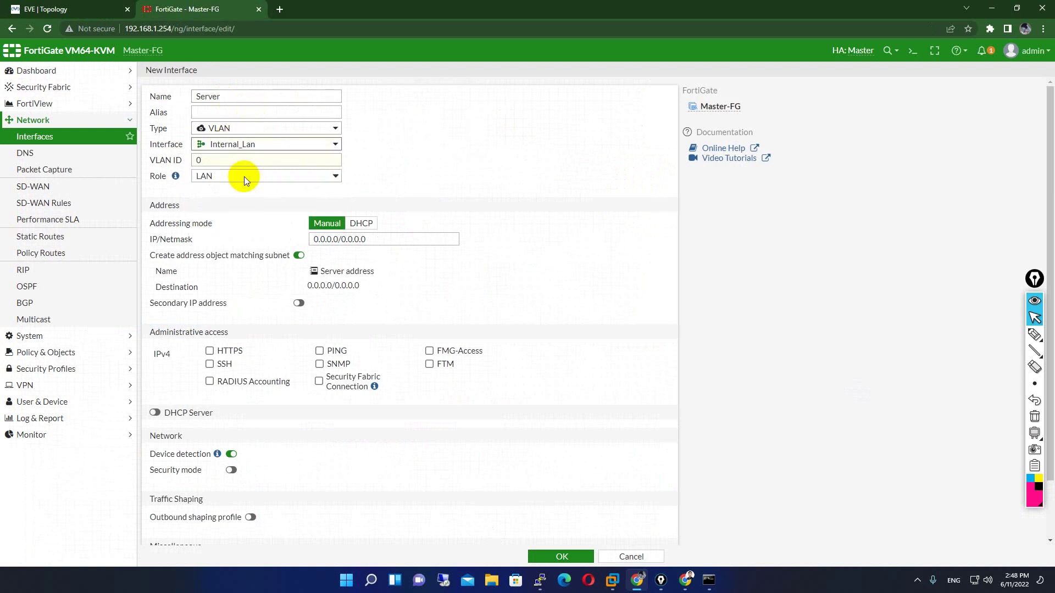
double_click(200, 160)
type("10")
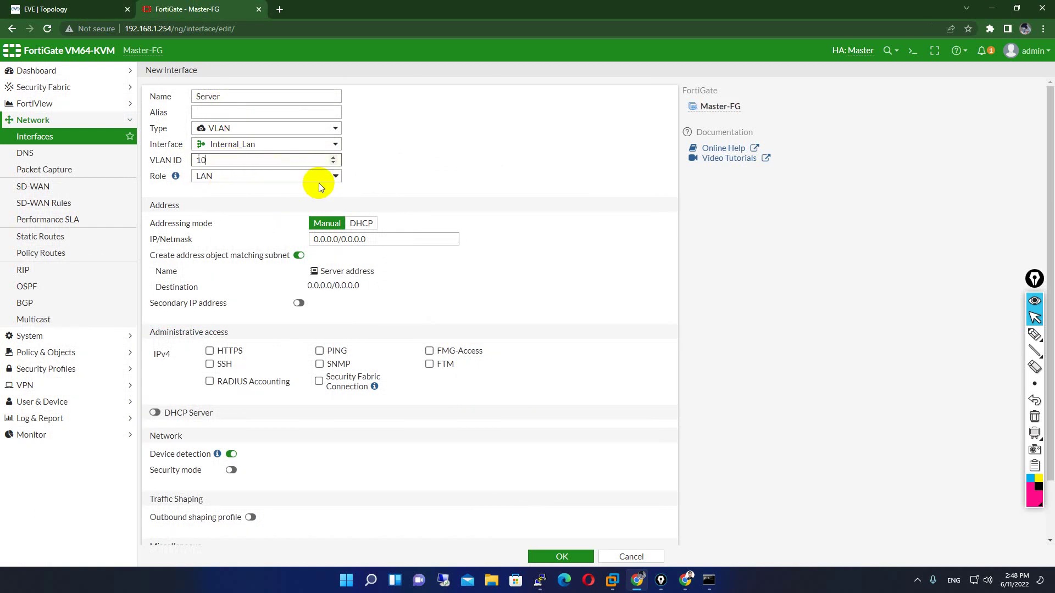
- Set IP 10.10.10.1/24 and allow HTTPS, SSH and PING administrative access
left_click(388, 242)
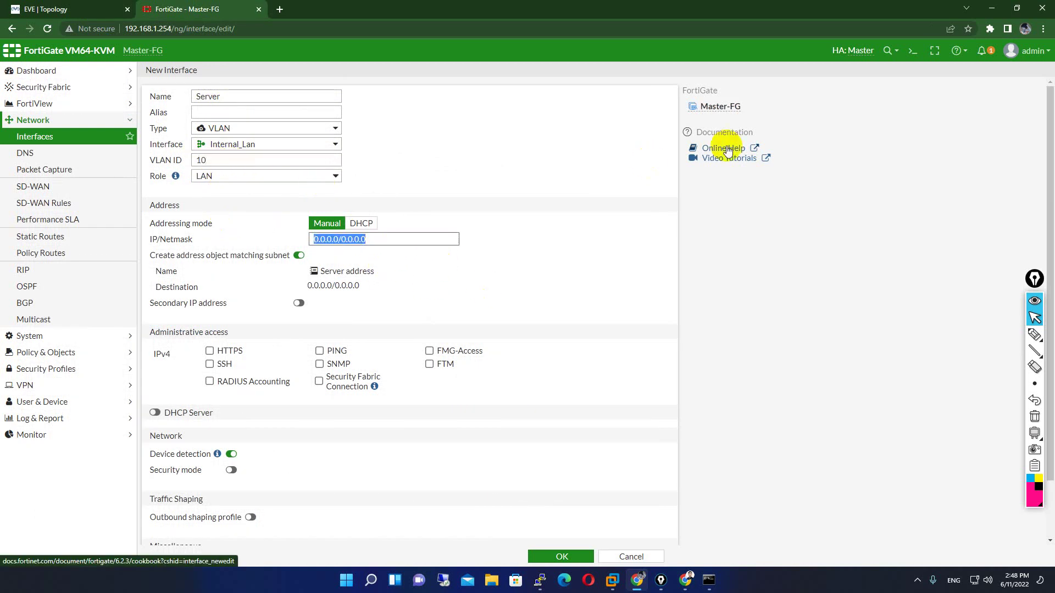
type("10.10.10.")
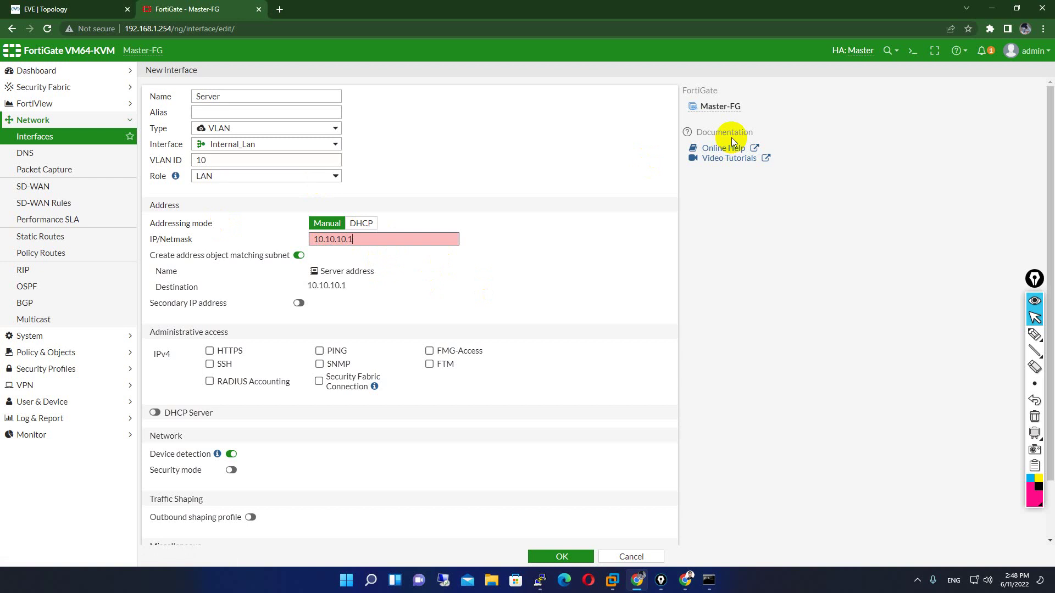
type("1/24")
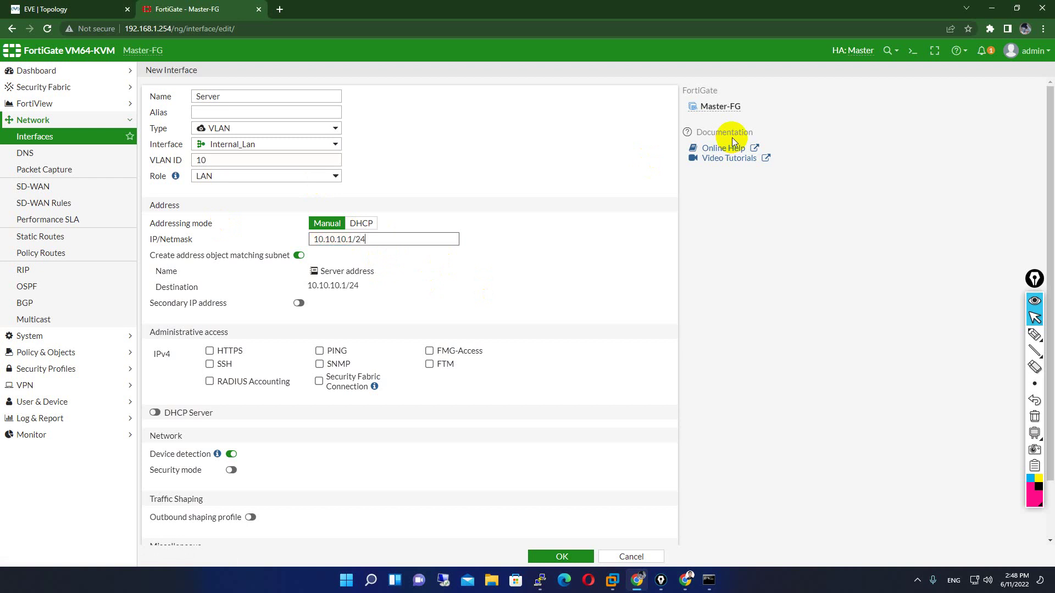
left_click(228, 350)
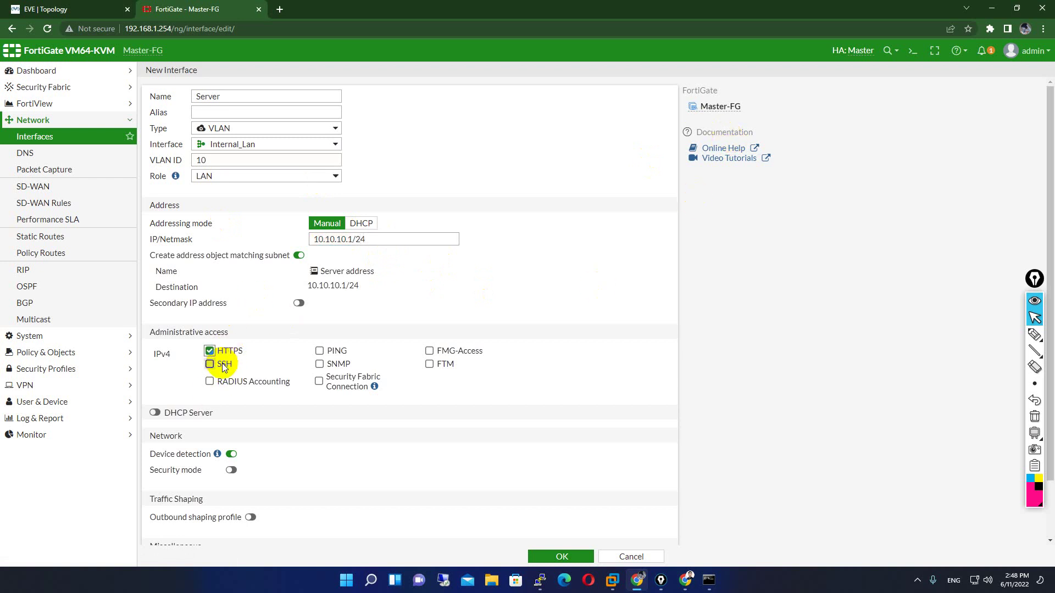
left_click(222, 364)
left_click(333, 351)
scroll(242, 377, "down", 1)
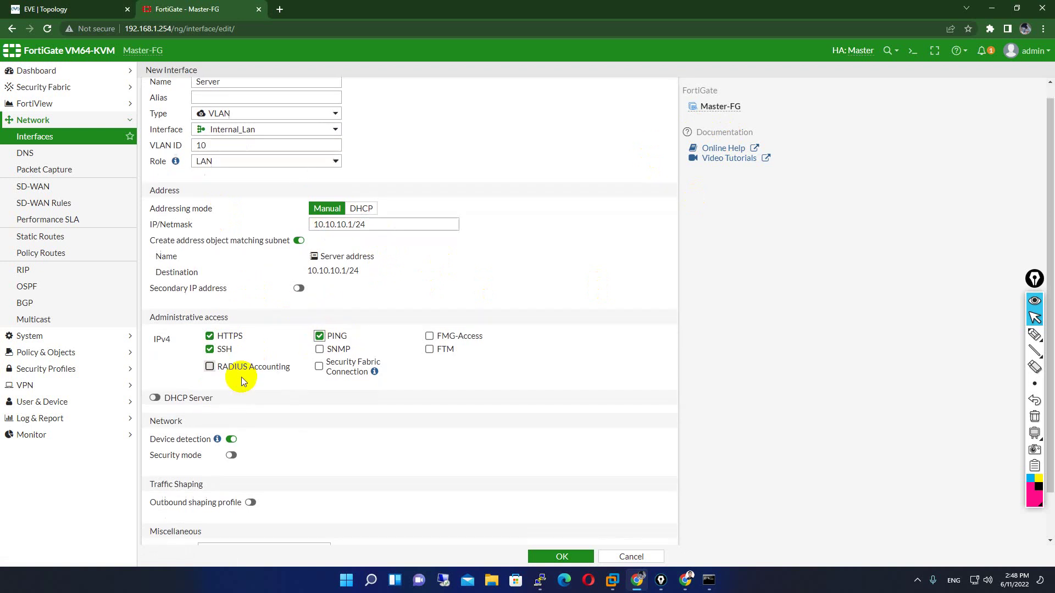
scroll(242, 377, "down", 1)
- Enable DHCP with range 10.10.10.10–10.10.10.254 and save the Server interface
left_click(156, 347)
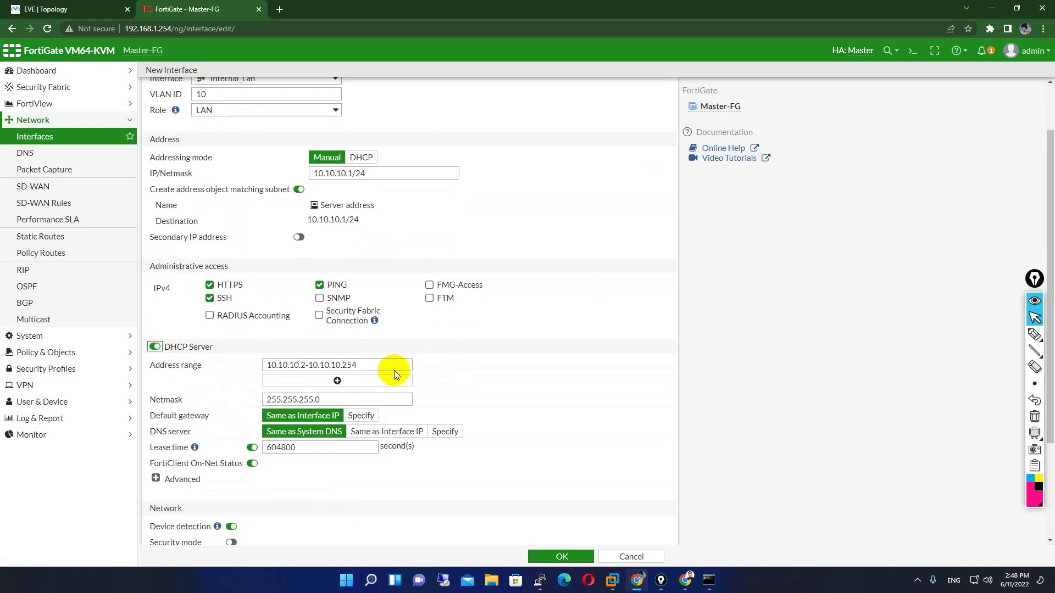
left_click(305, 365)
key("BackSpace")
type("10")
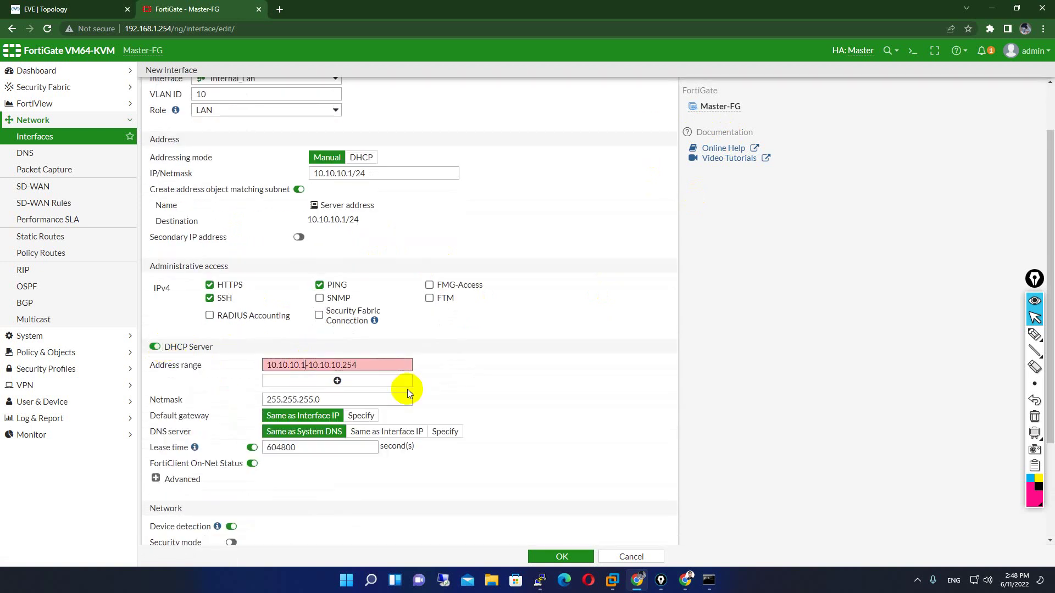
scroll(407, 389, "down", 2)
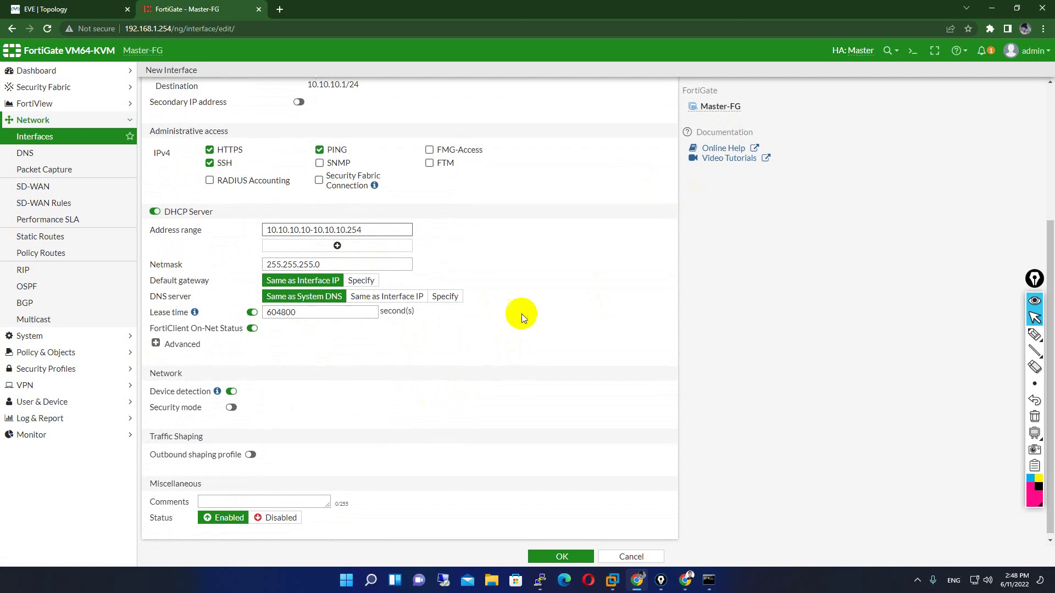
scroll(502, 311, "up", 4)
scroll(418, 286, "down", 3)
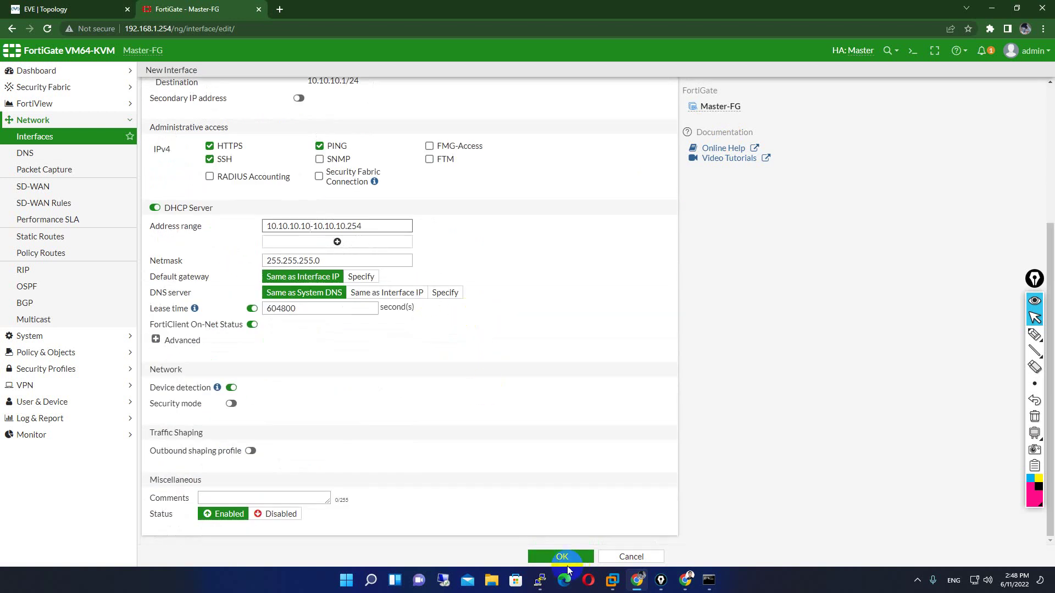
left_click(549, 556)
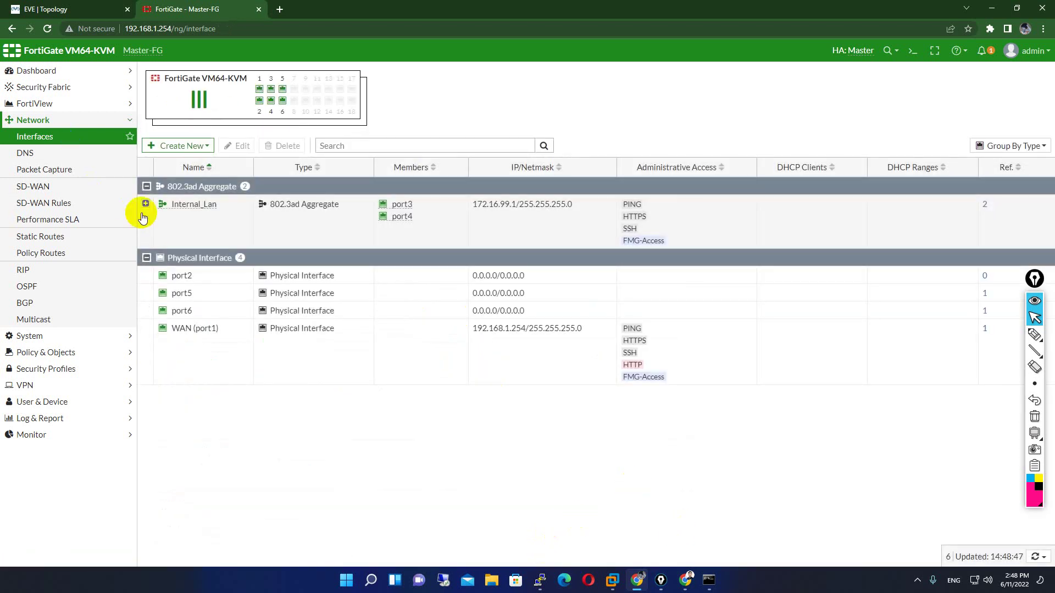
- Expand Internal_Lan and start another new interface after rechecking the VLAN plan
left_click(146, 203)
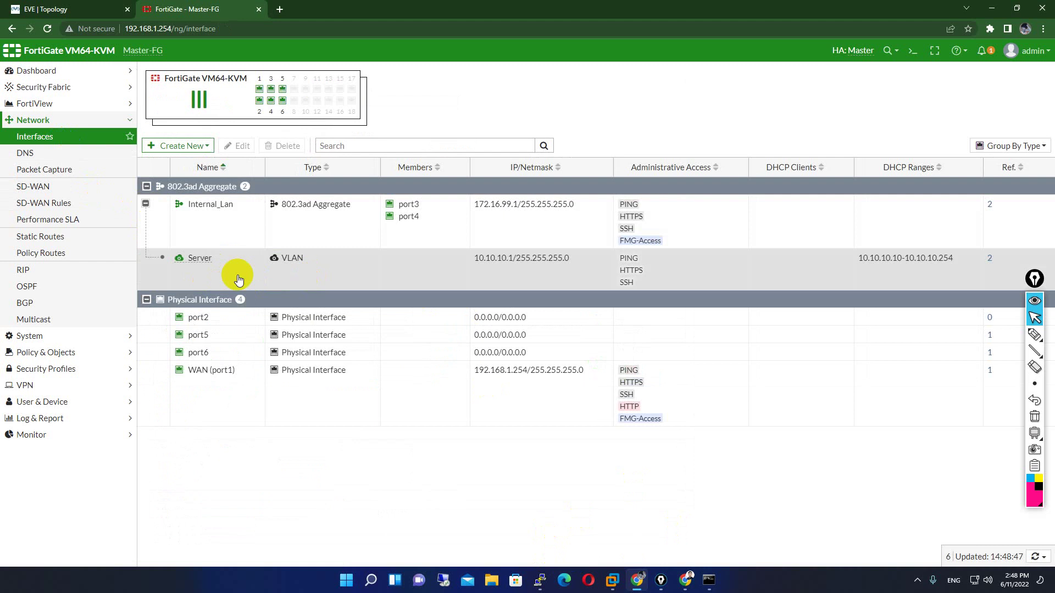
left_click(182, 146)
left_click(163, 161)
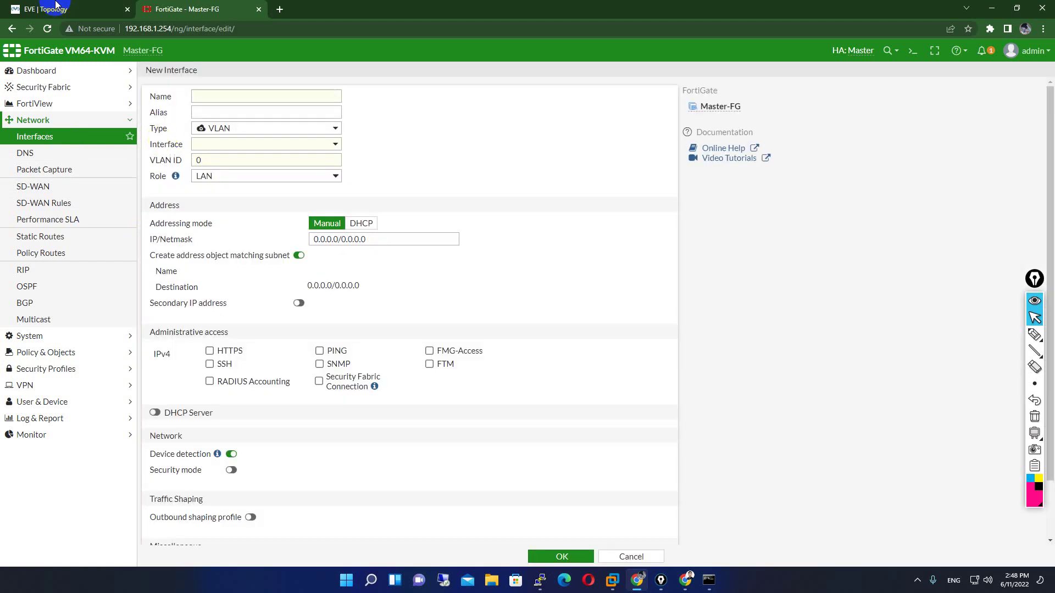
left_click(49, 9)
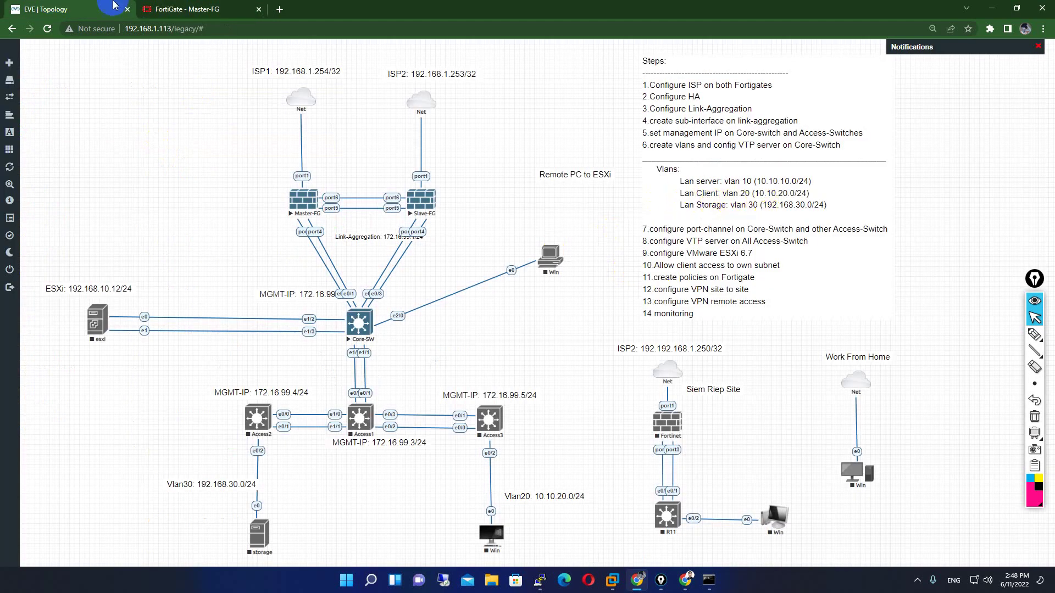
left_click(187, 9)
- Name it Client on parent Internal_Lan with VLAN ID 20
left_click(265, 99)
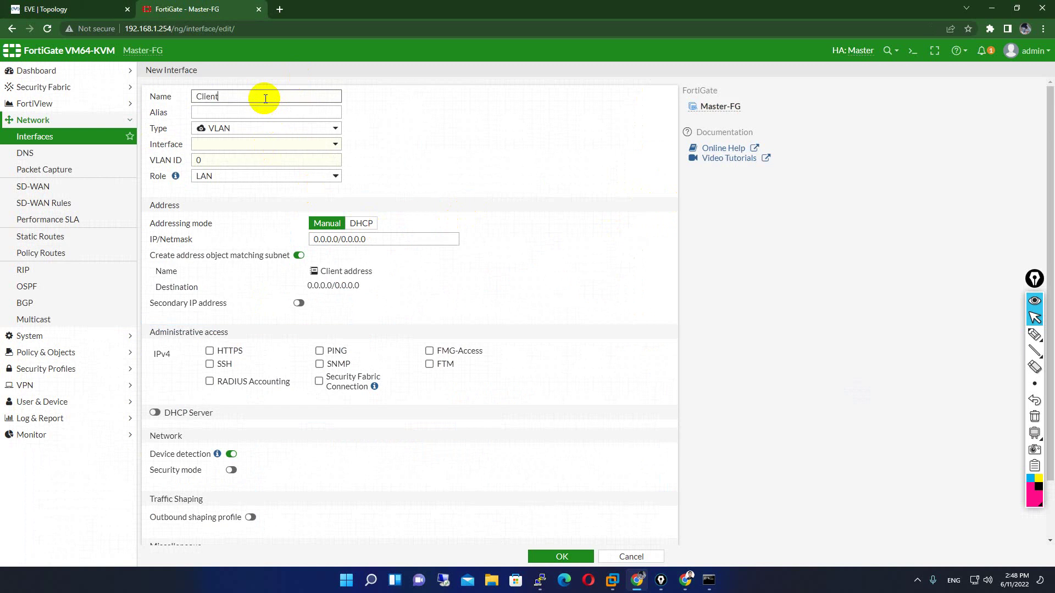
left_click(250, 145)
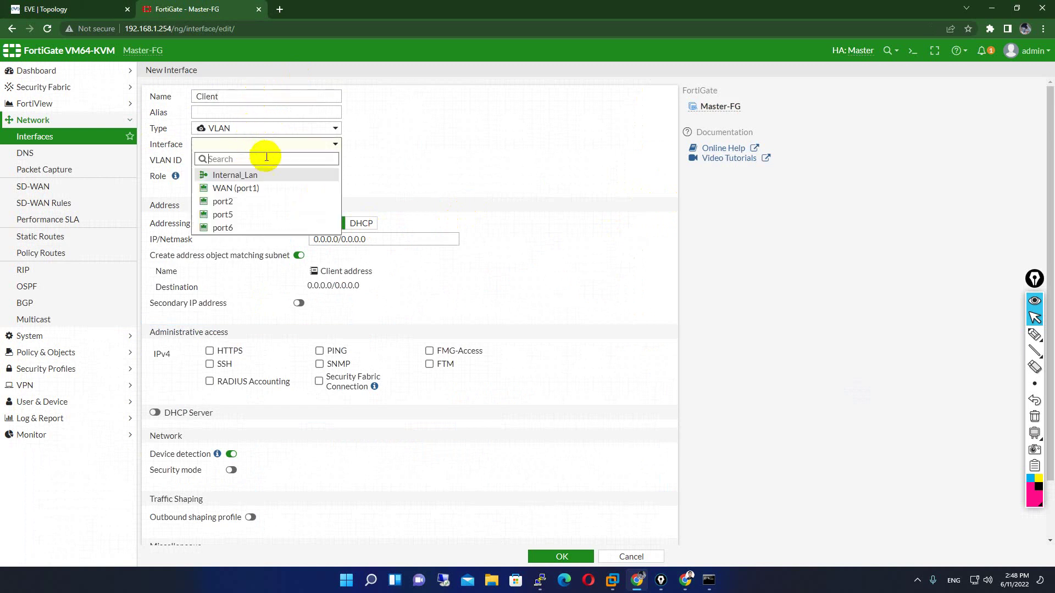
left_click(255, 172)
mouse_move(247, 145)
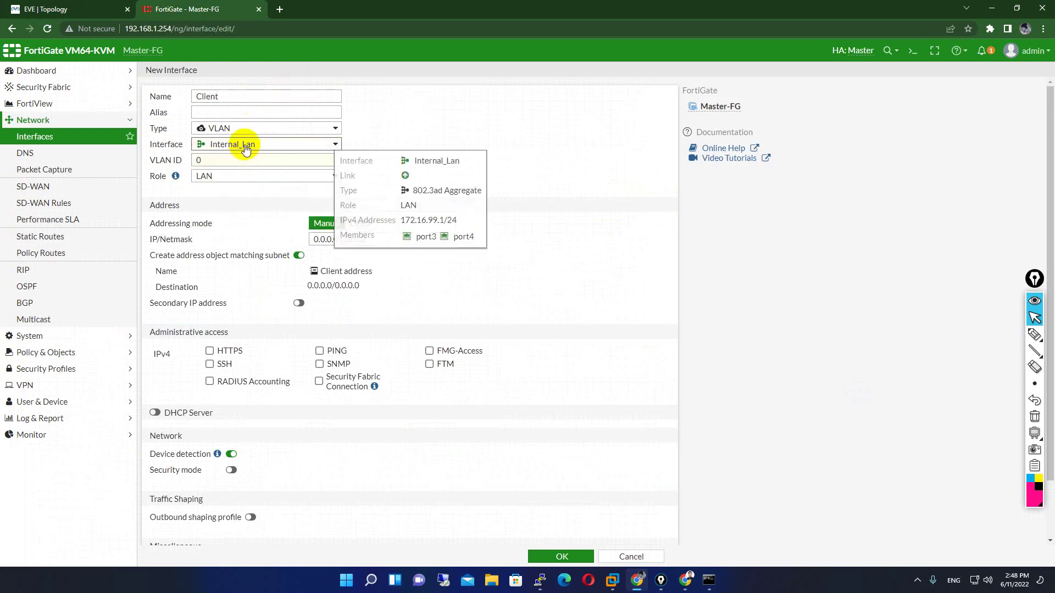
double_click(217, 160)
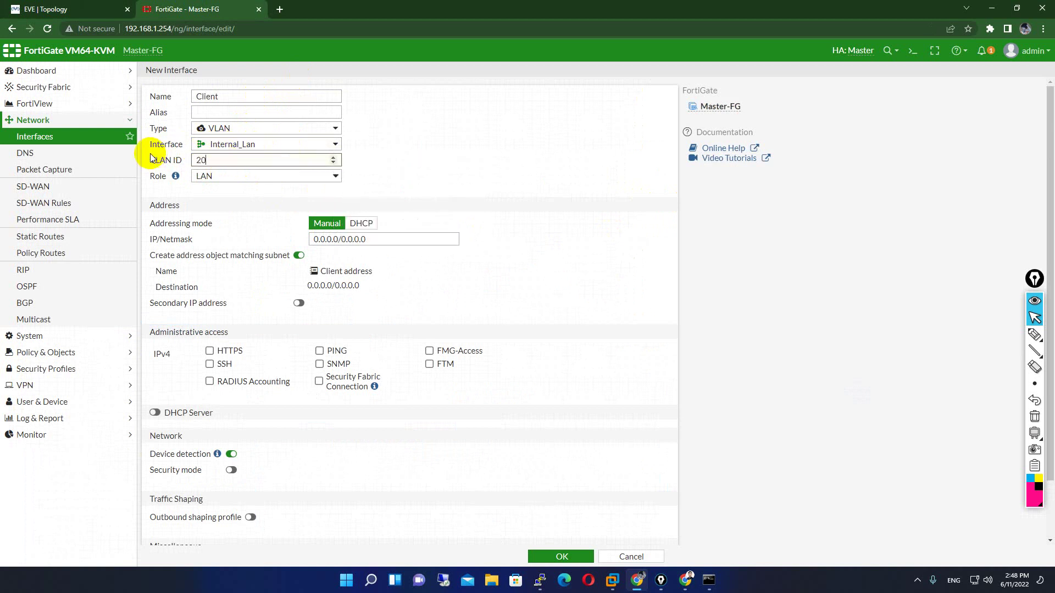
type("20")
- Set IP 10.10.20.1/24 and allow SSH and PING access
triple_click(384, 239)
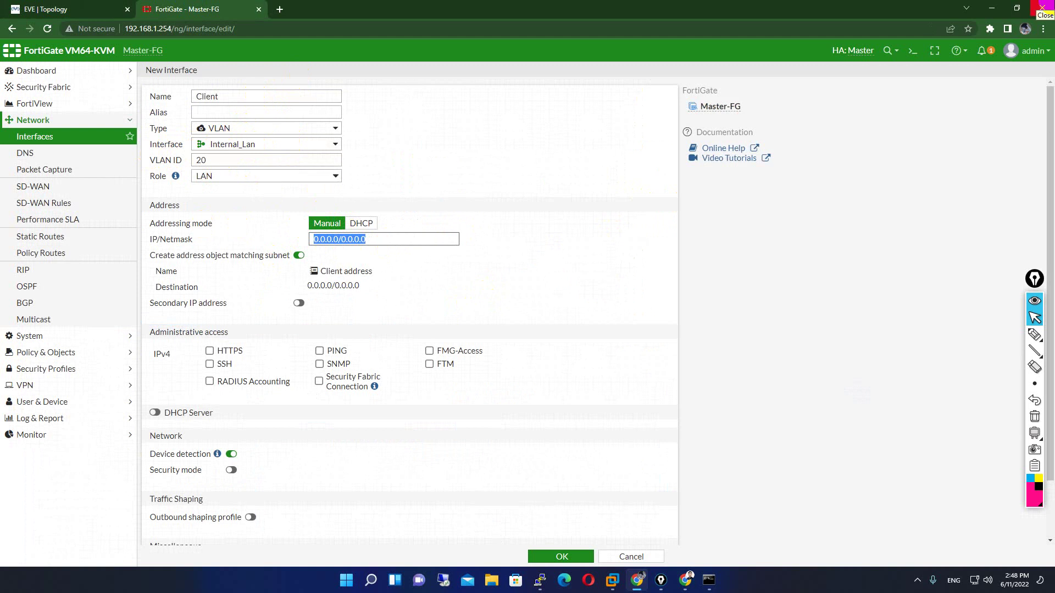
type("10.10.20.1")
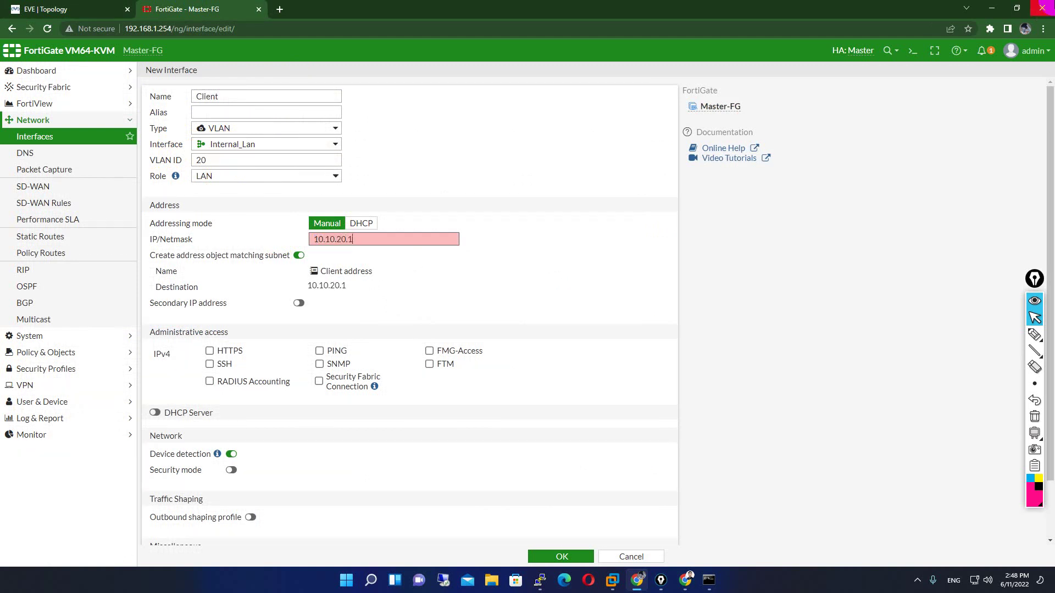
type("/24")
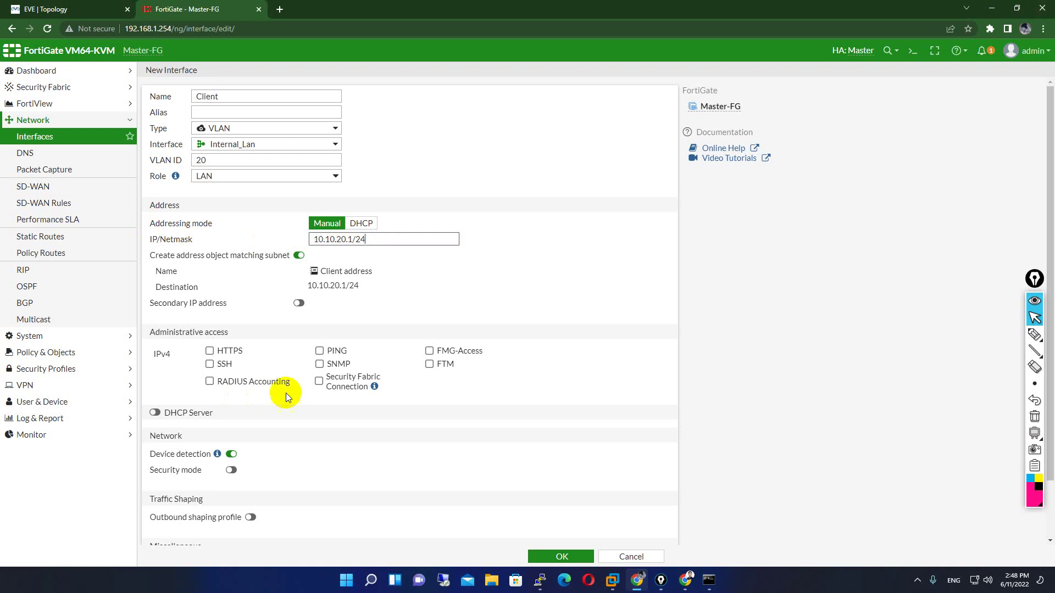
left_click(228, 351)
left_click(219, 365)
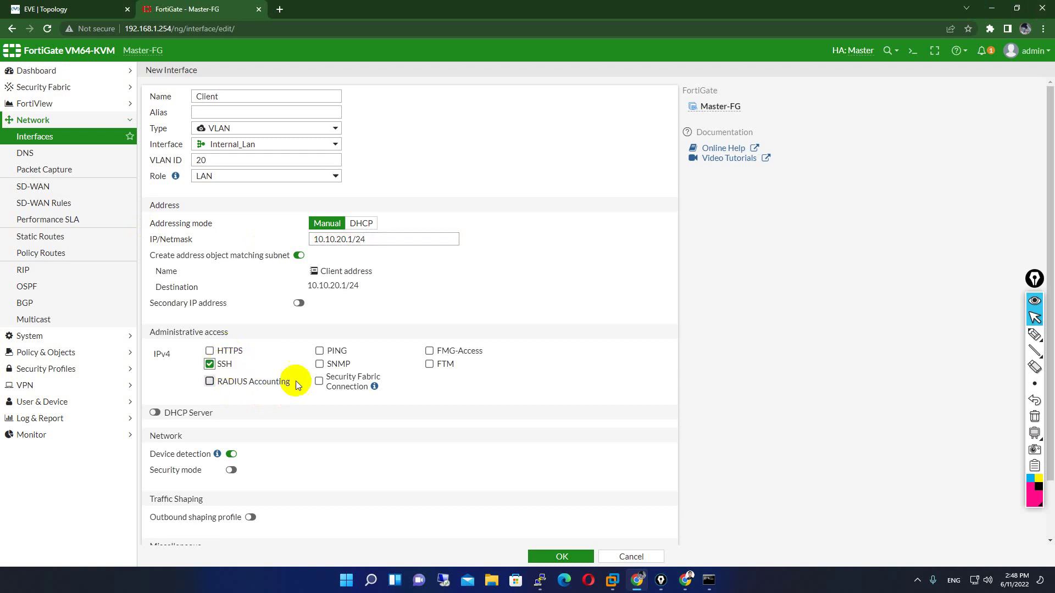
left_click(330, 351)
scroll(265, 538, "down", 2)
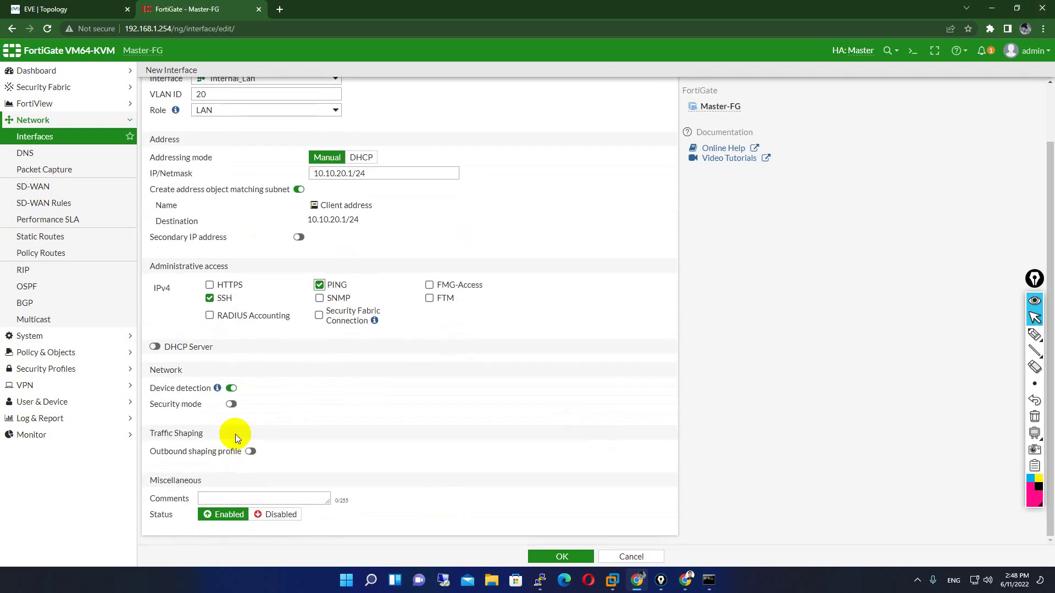
- Enable DHCP with range 10.10.20.10–10.10.20.254 and save the Client interface
left_click(155, 346)
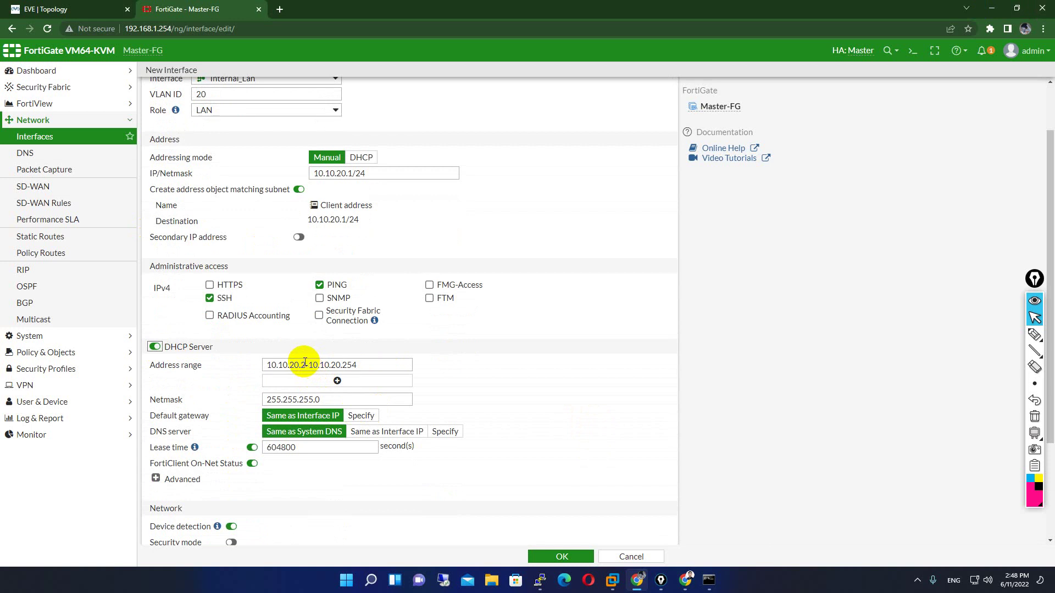
left_click(306, 363)
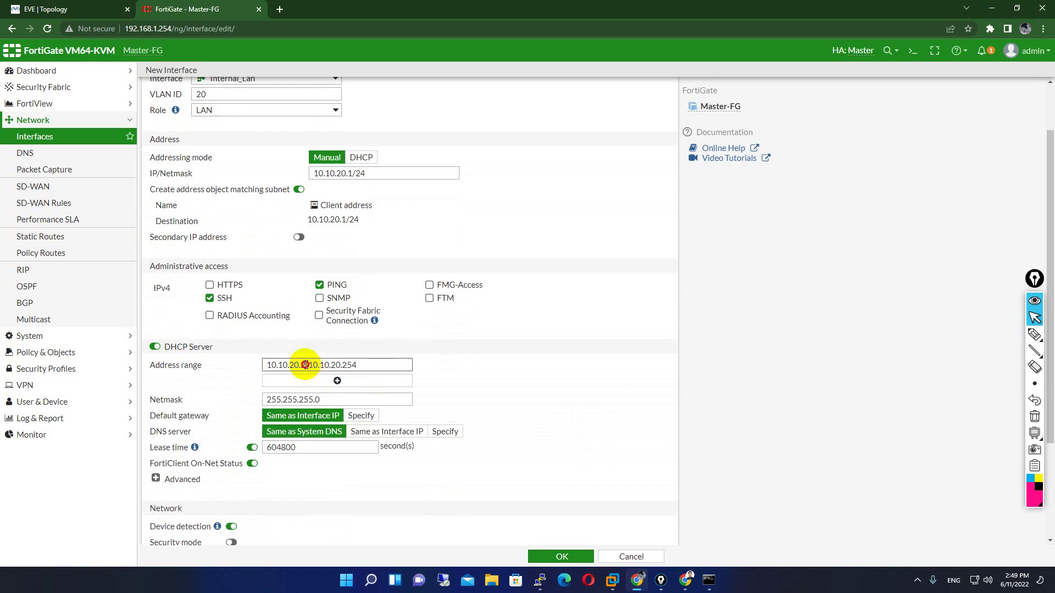
key("BackSpace")
type("10")
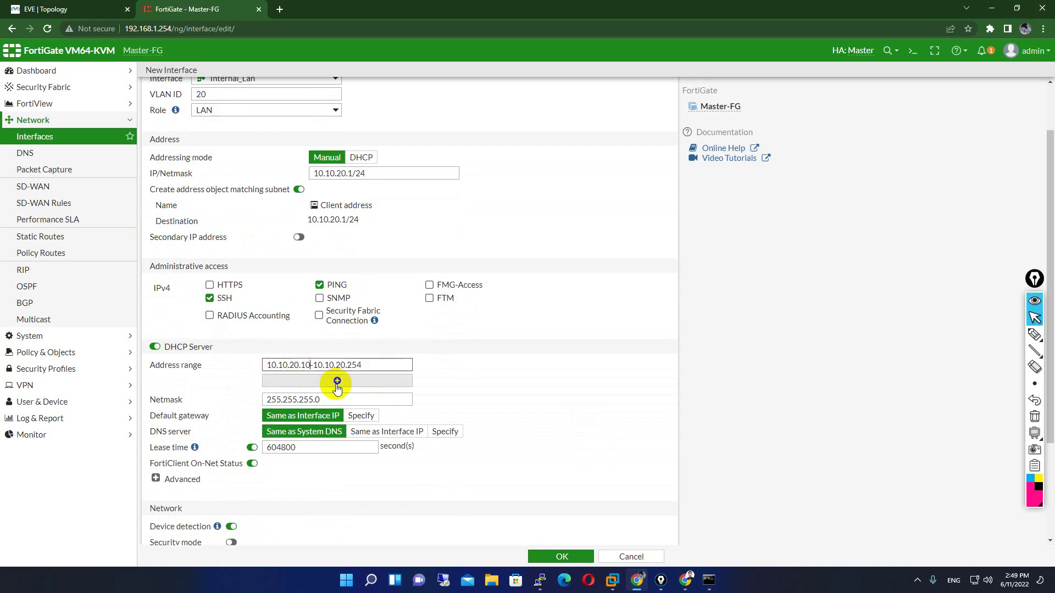
scroll(527, 536, "down", 3)
scroll(456, 381, "up", 4)
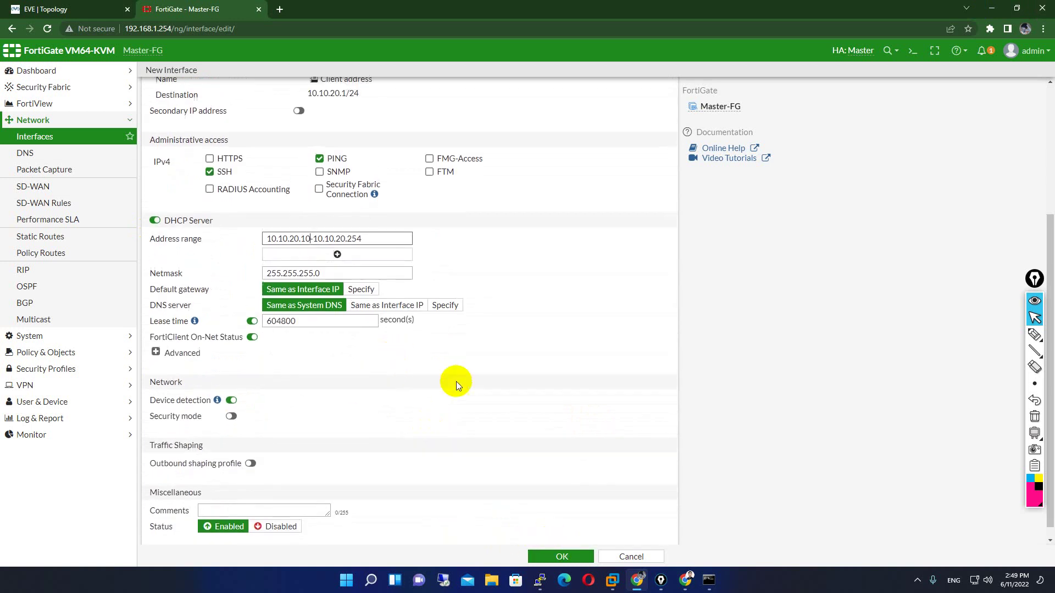
scroll(565, 523, "down", 4)
left_click(566, 556)
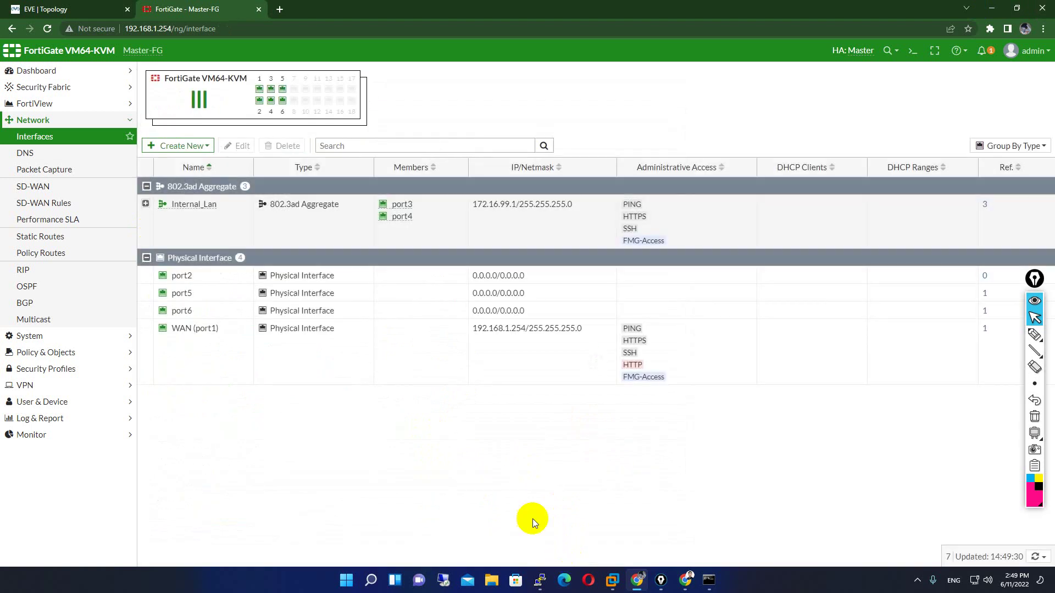
- Create a new Storage interface on parent Internal_Lan with VLAN ID 30
left_click(147, 205)
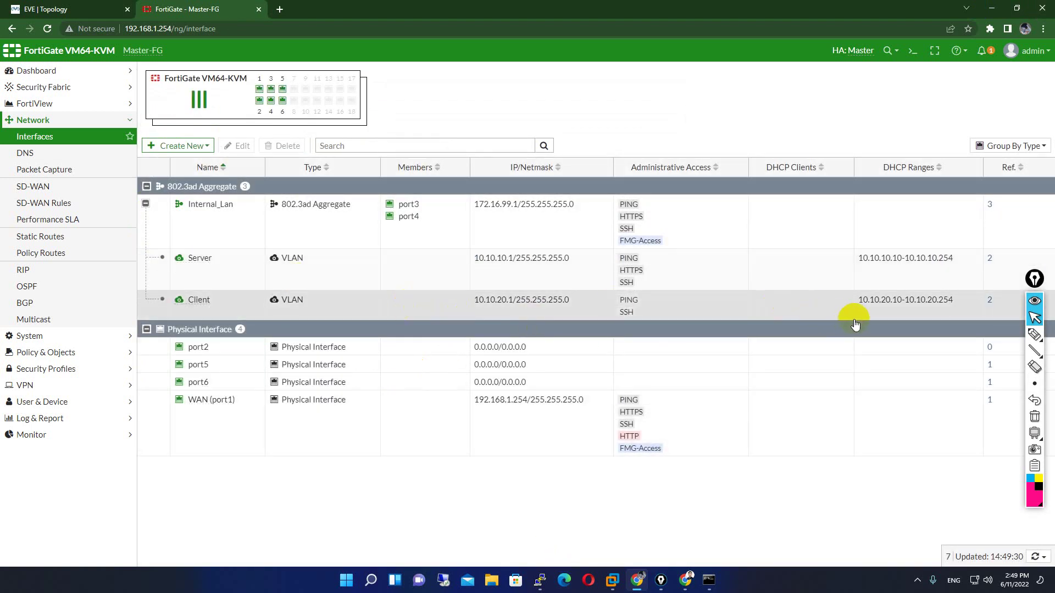
left_click(181, 145)
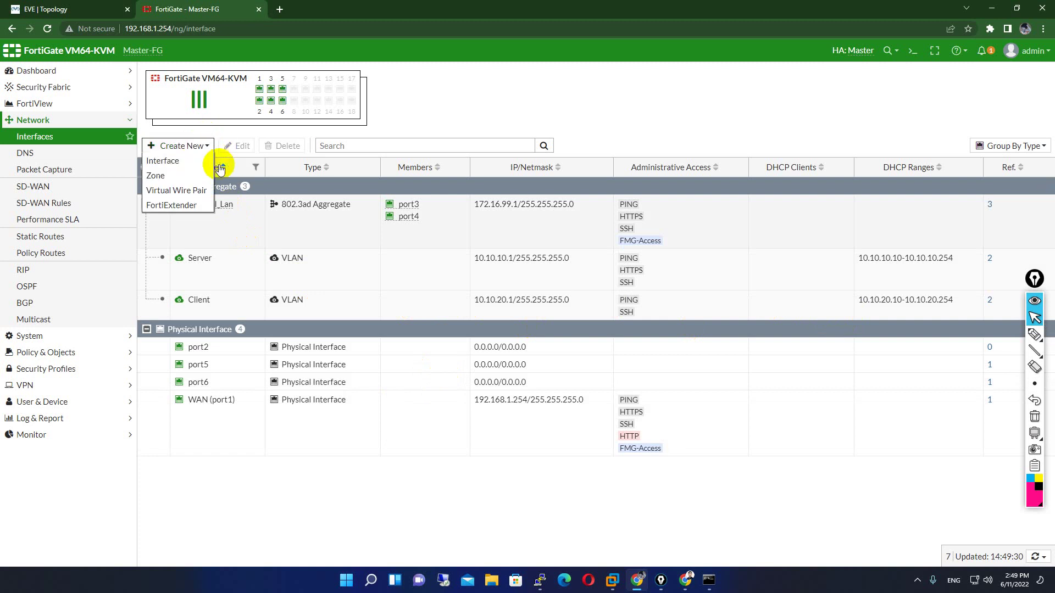
left_click(198, 161)
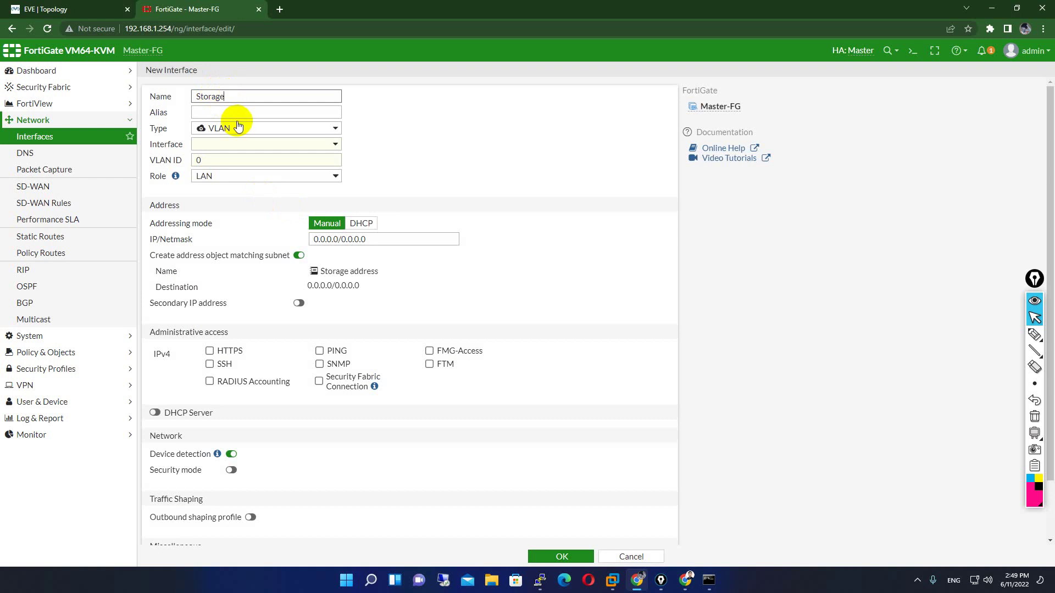
left_click(235, 144)
left_click(274, 175)
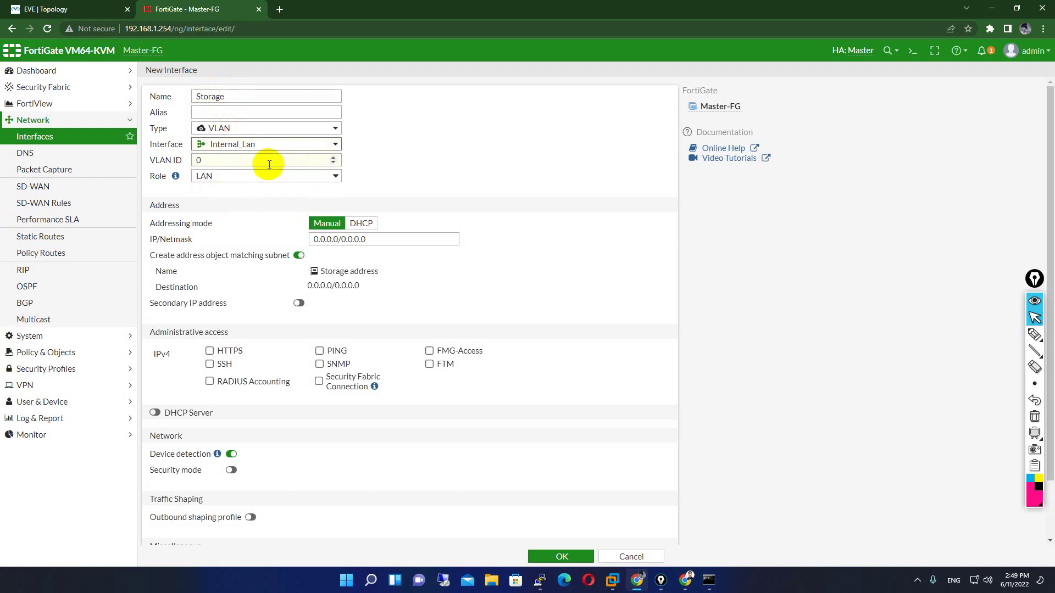
left_click(266, 161)
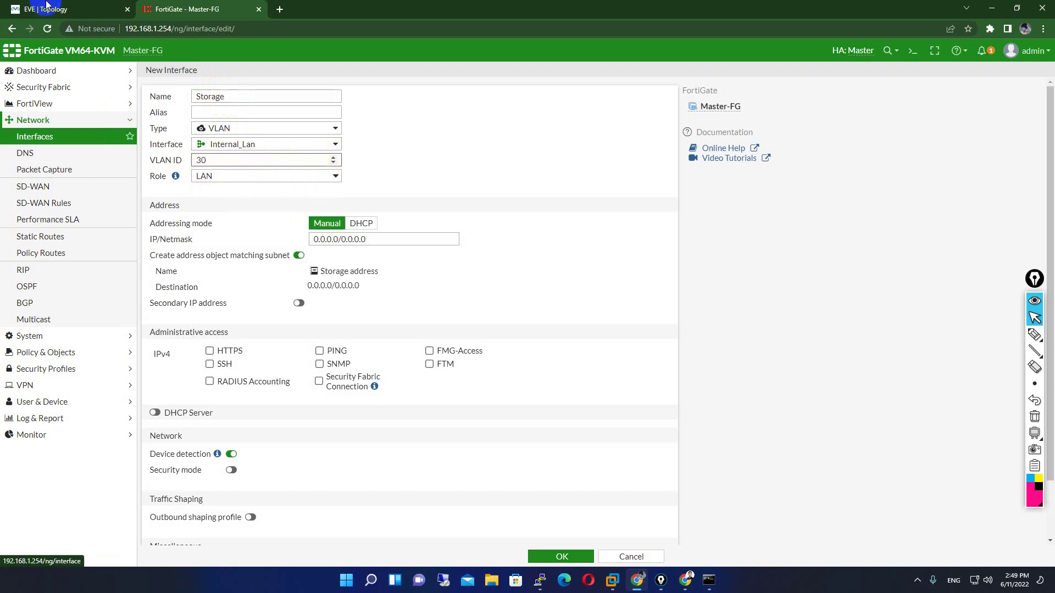
key("ctrl+shift+Tab")
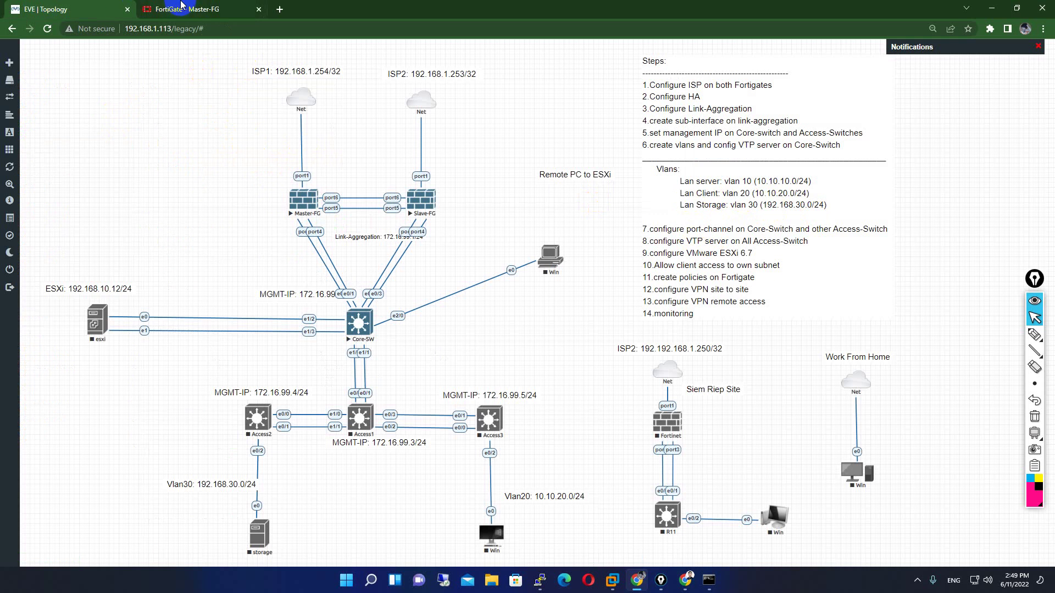
key("ctrl+Tab")
type("30")
- Set IP 10.10.30.1/24 and allow PING only
left_click(372, 239)
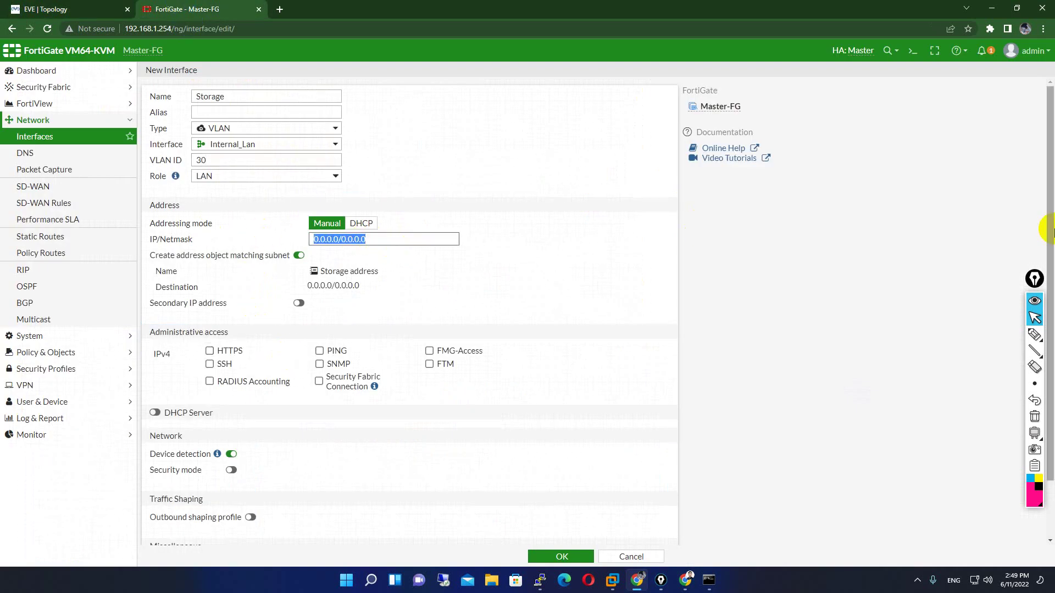
type("10.10.30.")
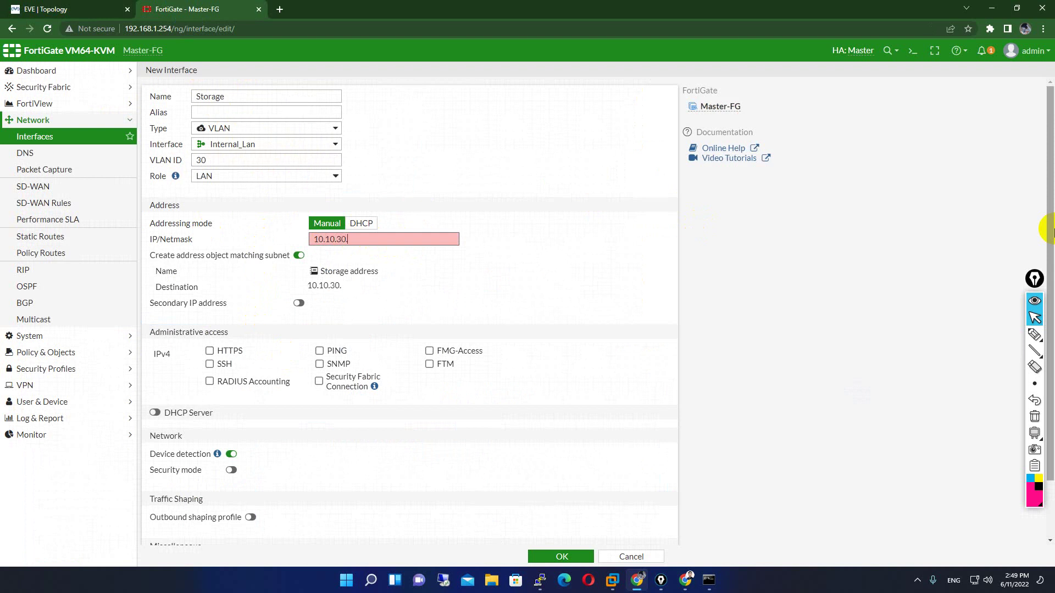
type("1/24")
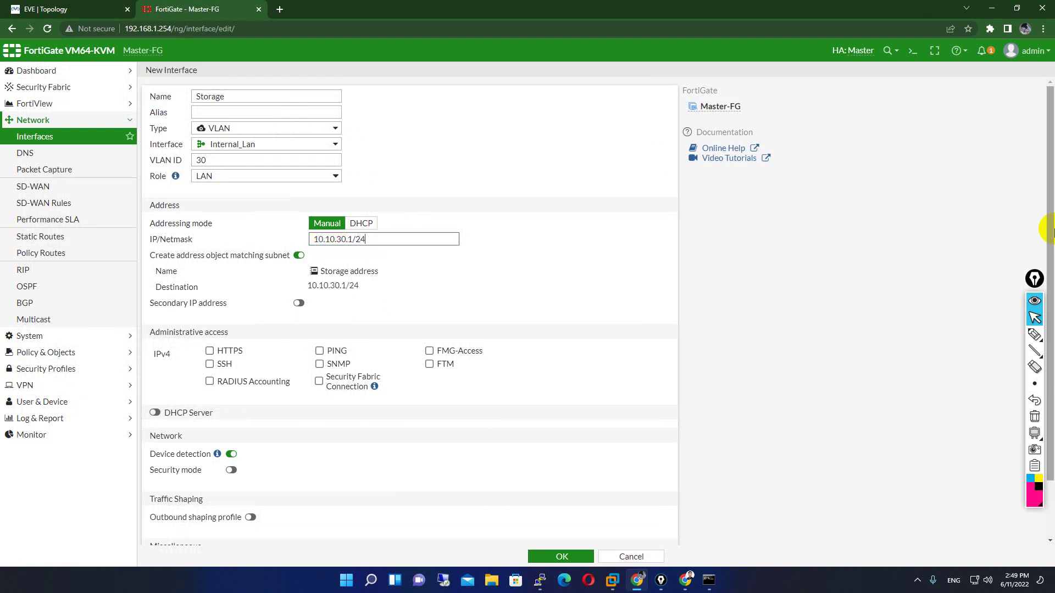
left_click(321, 351)
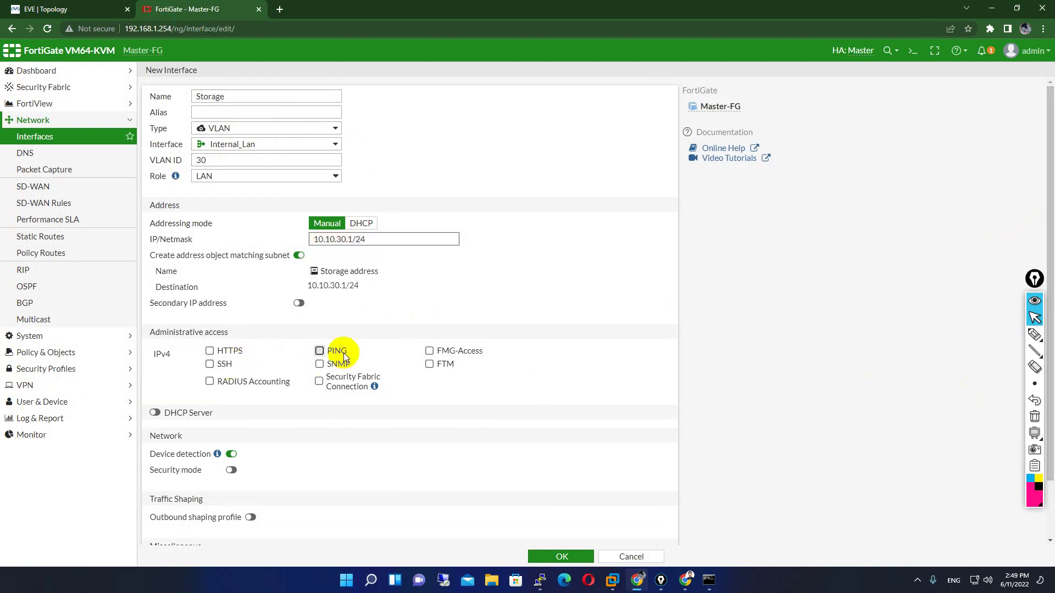
- Enable DHCP with range 10.10.30.10–10.10.30.254 and save the Storage interface
left_click(154, 414)
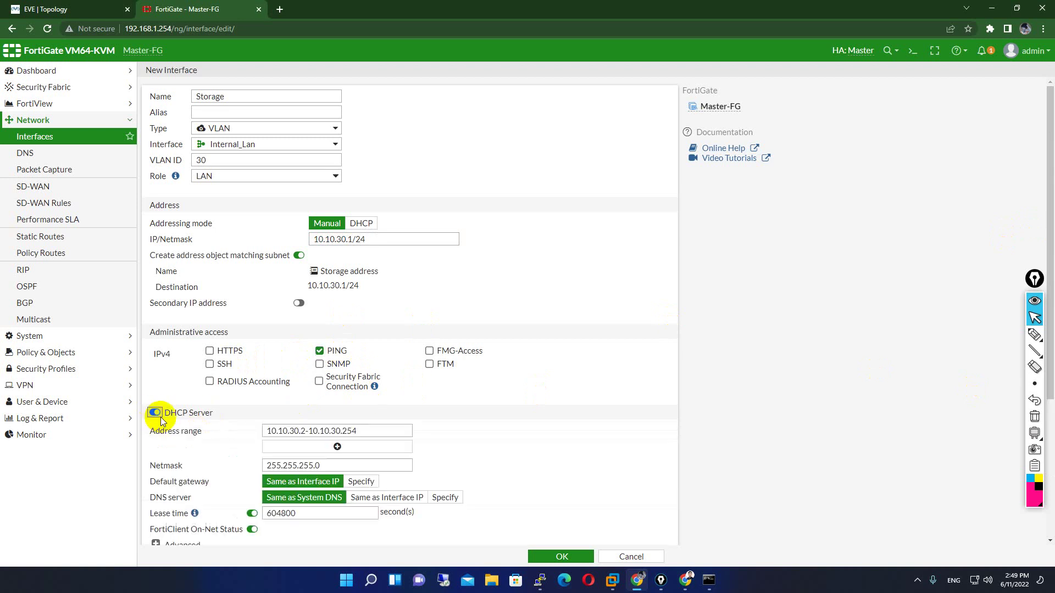
scroll(352, 454, "down", 4)
left_click(337, 225)
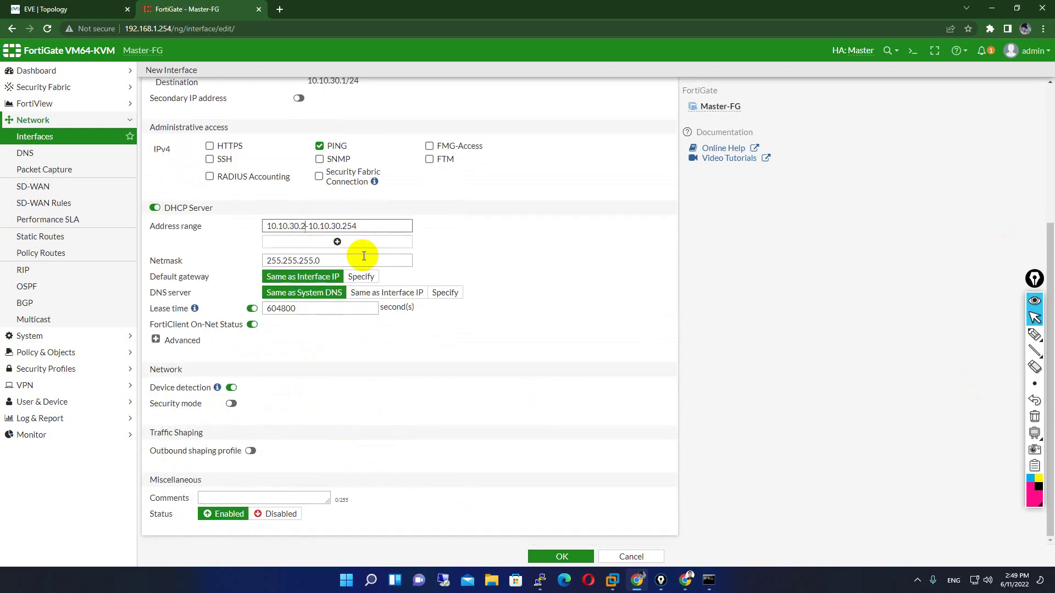
key("BackSpace")
type("10")
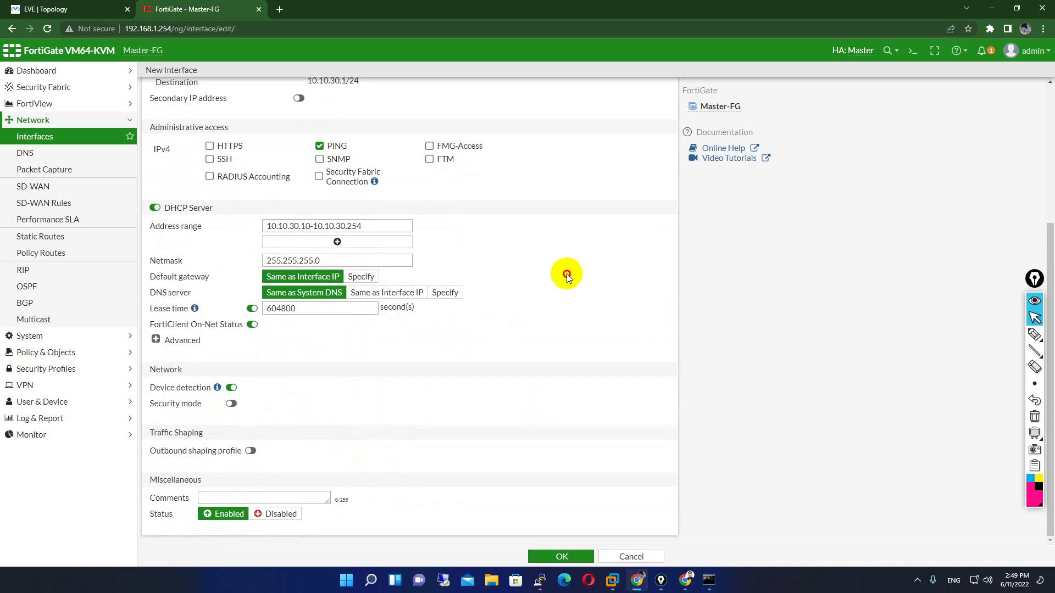
left_click(585, 560)
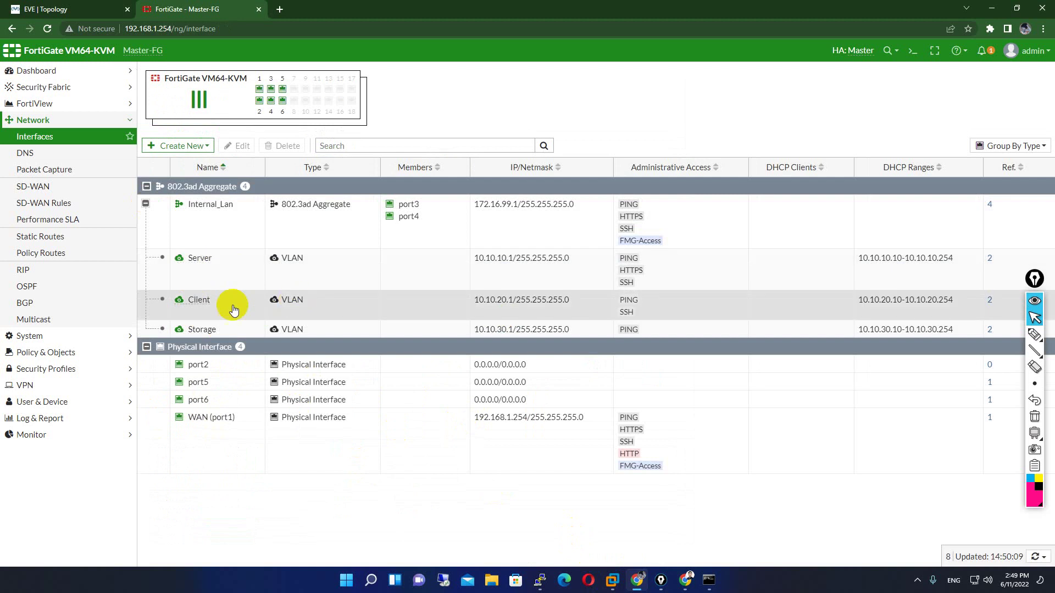
- On the EVE topology, tick off steps 3 and 4 with the pen, then erase the marks
left_click(86, 9)
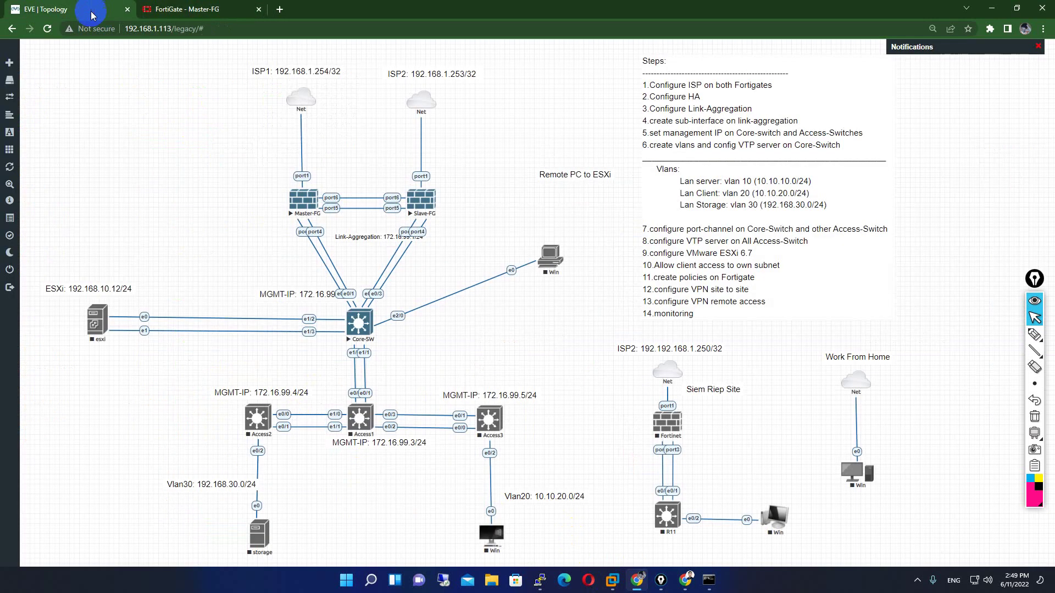
left_click(1035, 334)
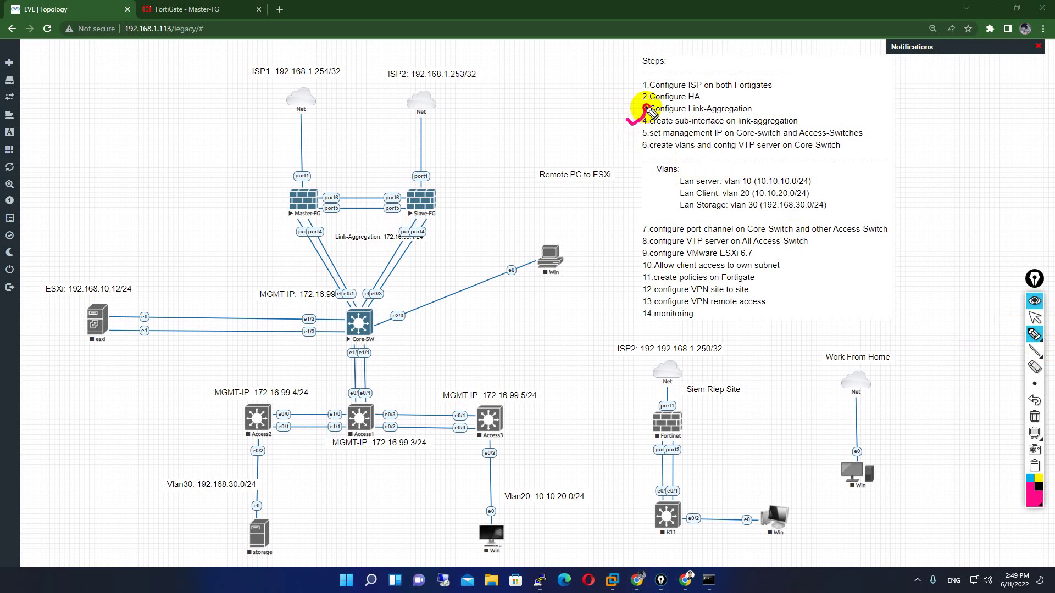
left_click_drag(626, 120, 647, 106)
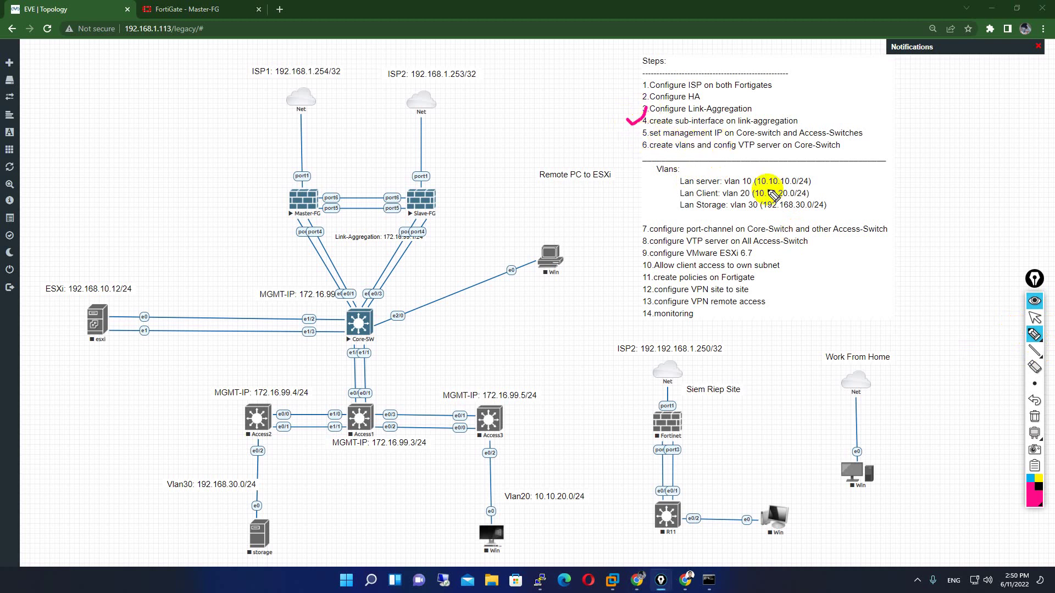
left_click(1035, 416)
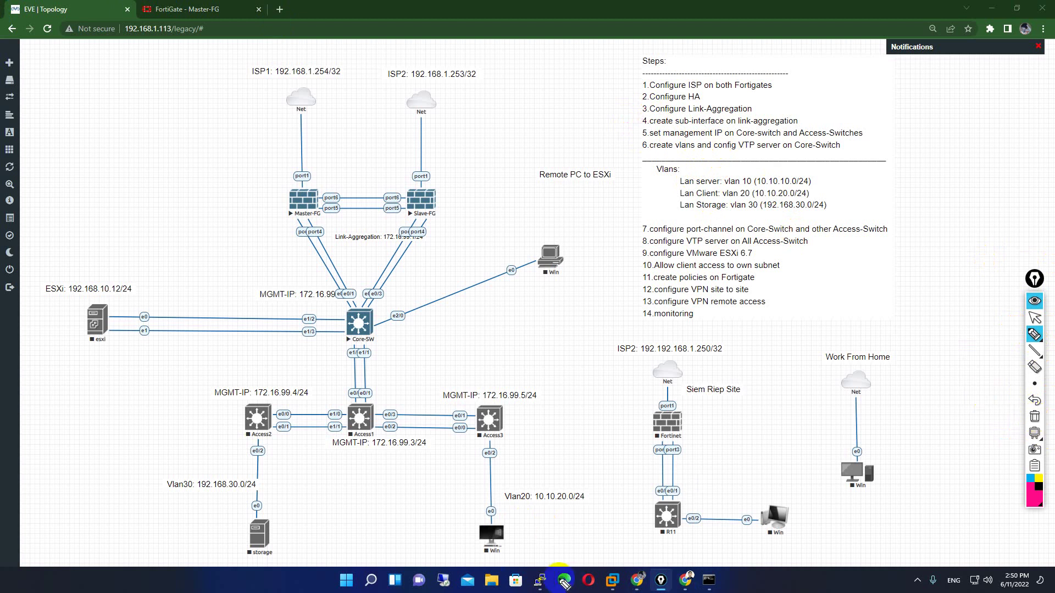
left_click(1034, 432)
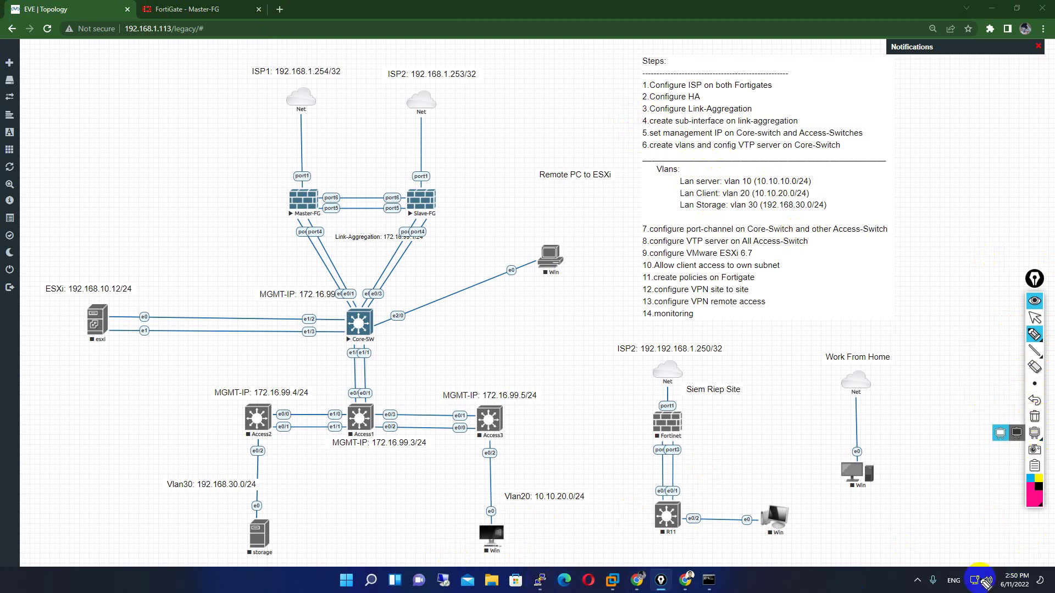
left_click(1035, 432)
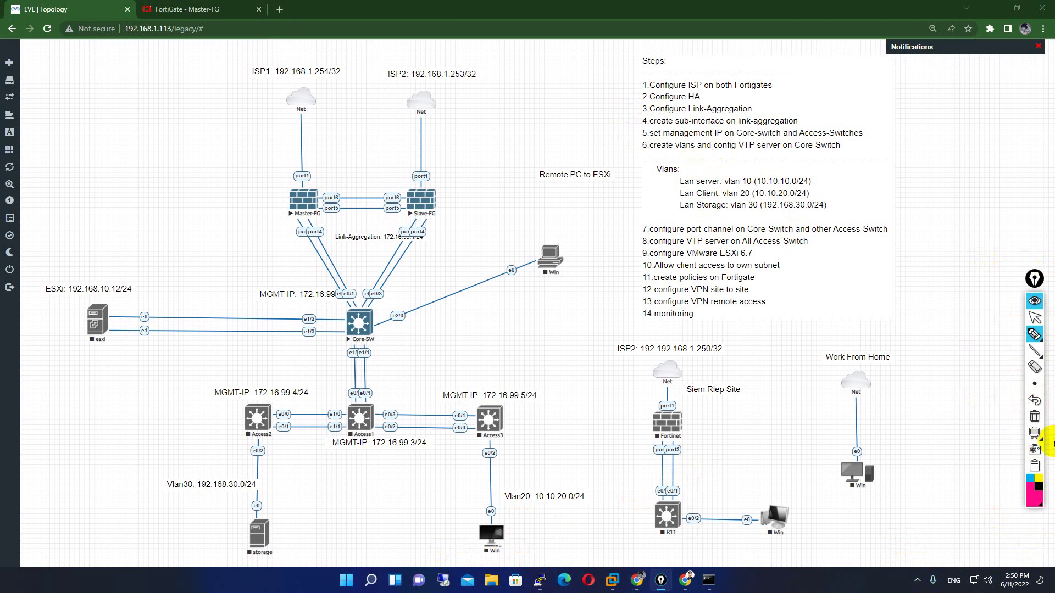
left_click(1035, 334)
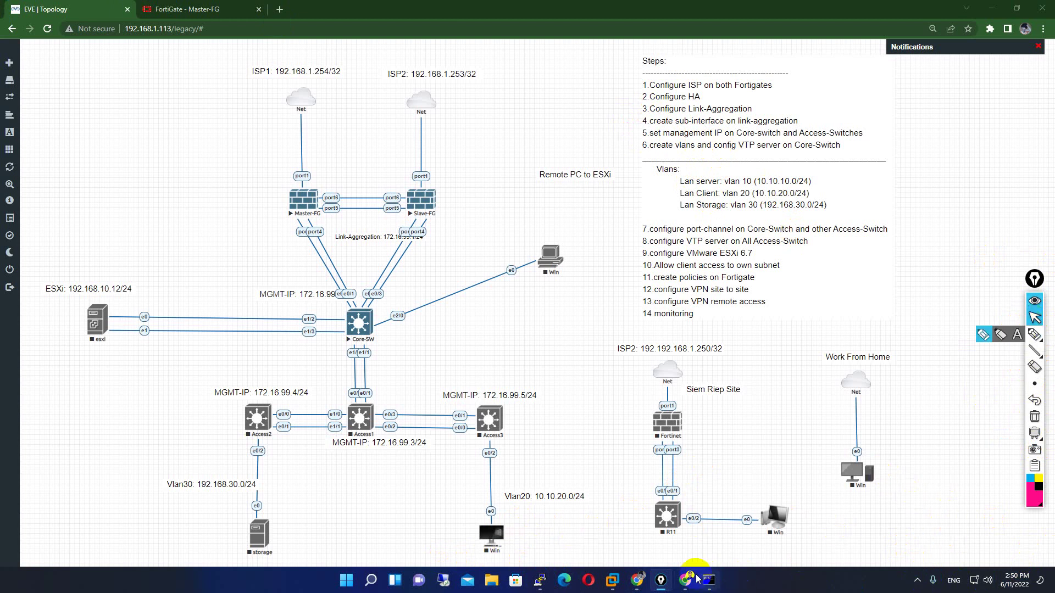
- Bring the Core-SW console forward and exit interface configuration mode with 'exi'
mouse_move(538, 580)
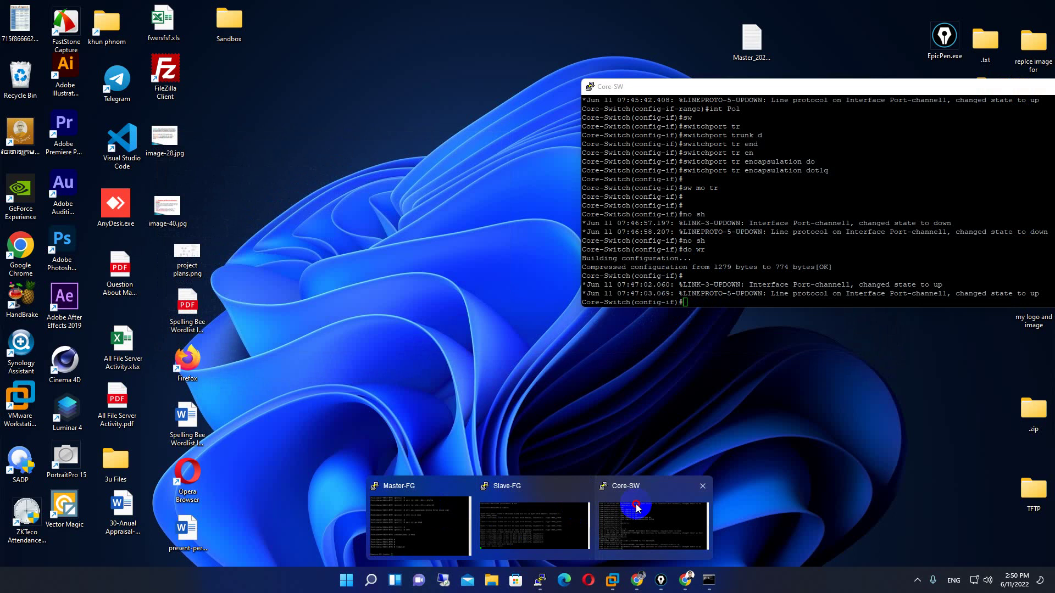
left_click(637, 509)
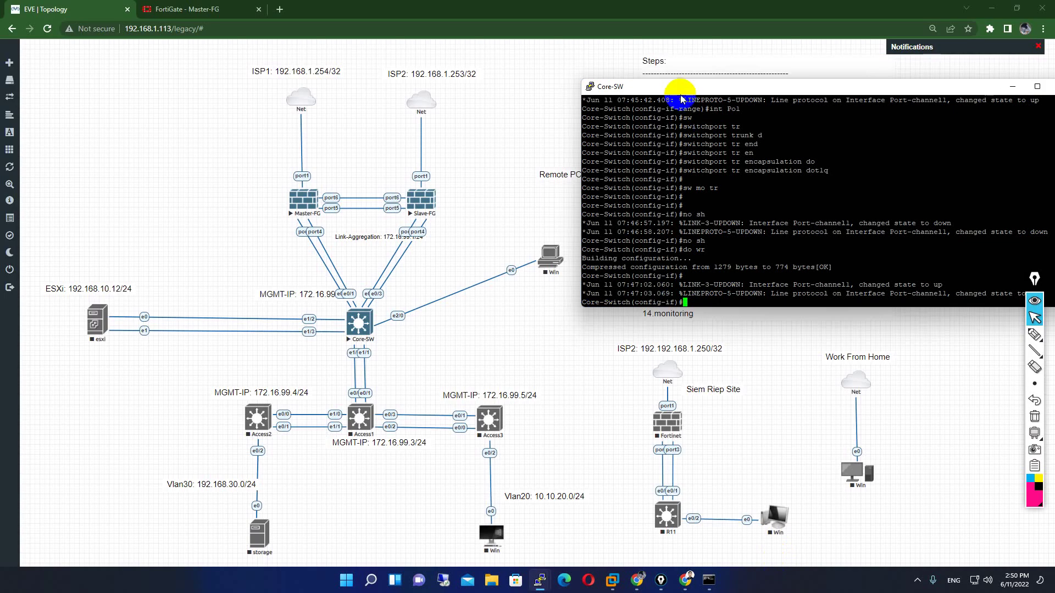
left_click_drag(678, 91, 585, 119)
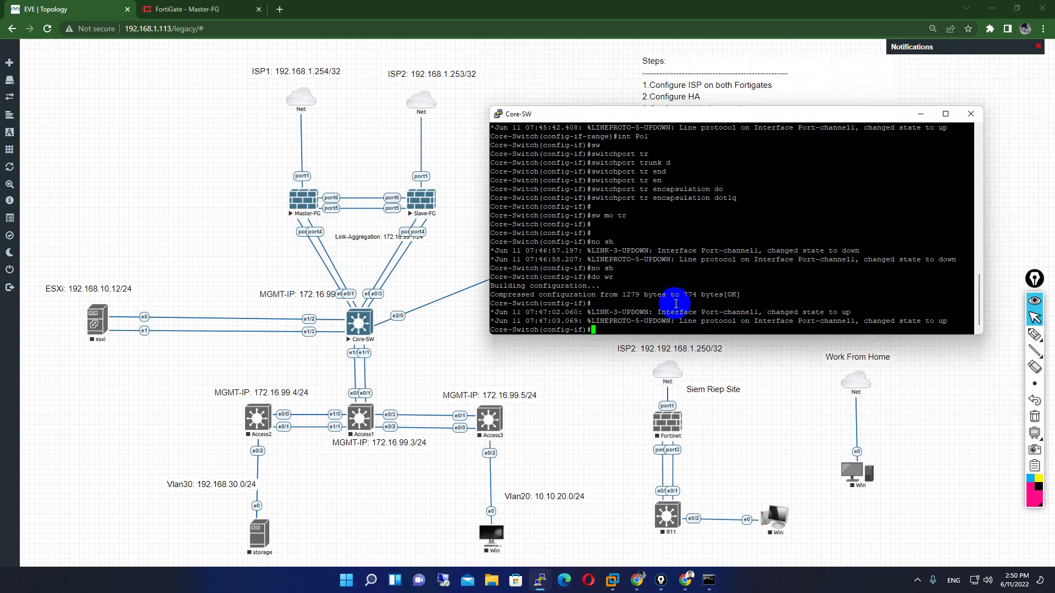
type("exi")
key("Return")
key("Return")
key("Return")
key("Return")
key("Return")
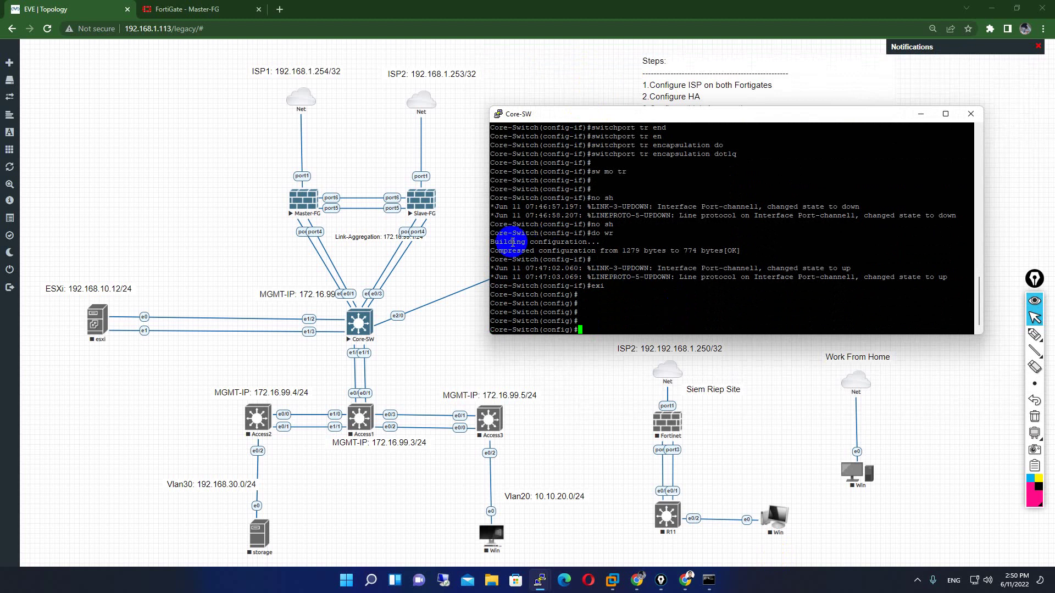
- Resize the Core-SW console, begin a 'vla' command, then return to Master-FG interfaces
left_click_drag(707, 115, 719, 204)
left_click(587, 242)
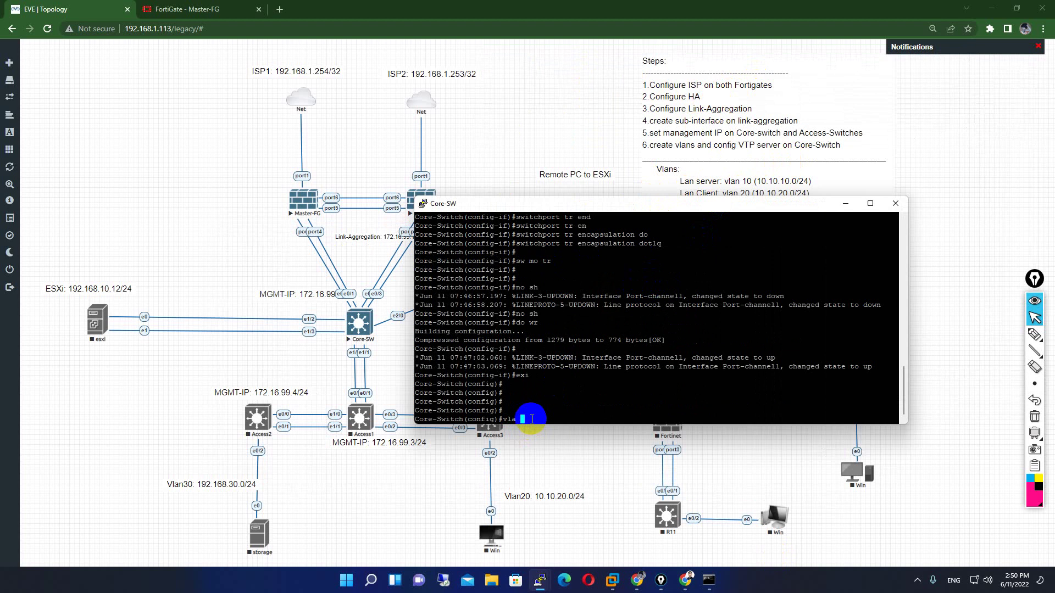
left_click_drag(704, 196, 701, 247)
key("Return")
key("Return")
key("Return")
type("vla")
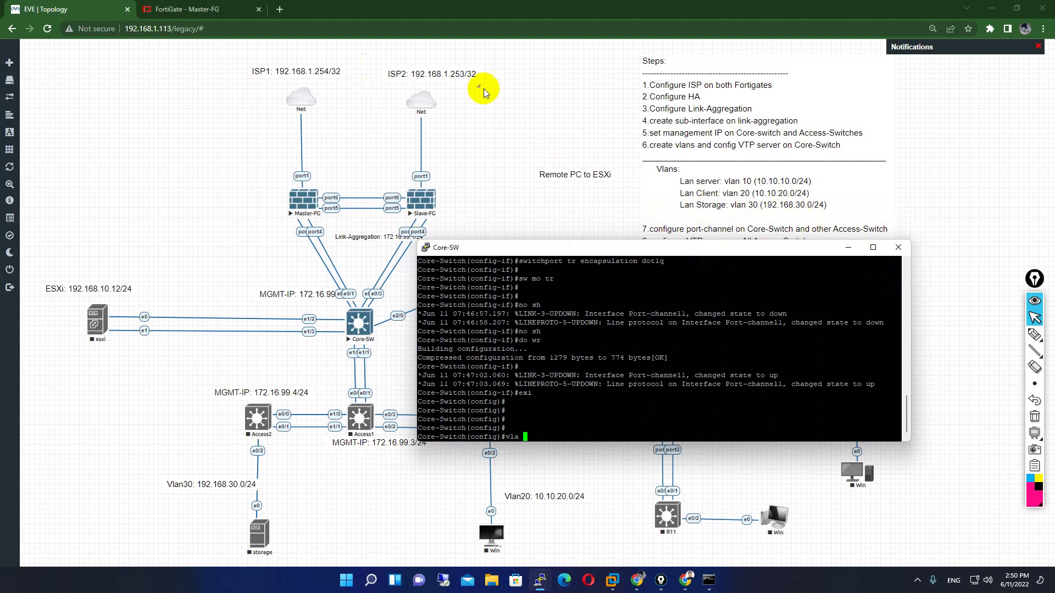
left_click(172, 9)
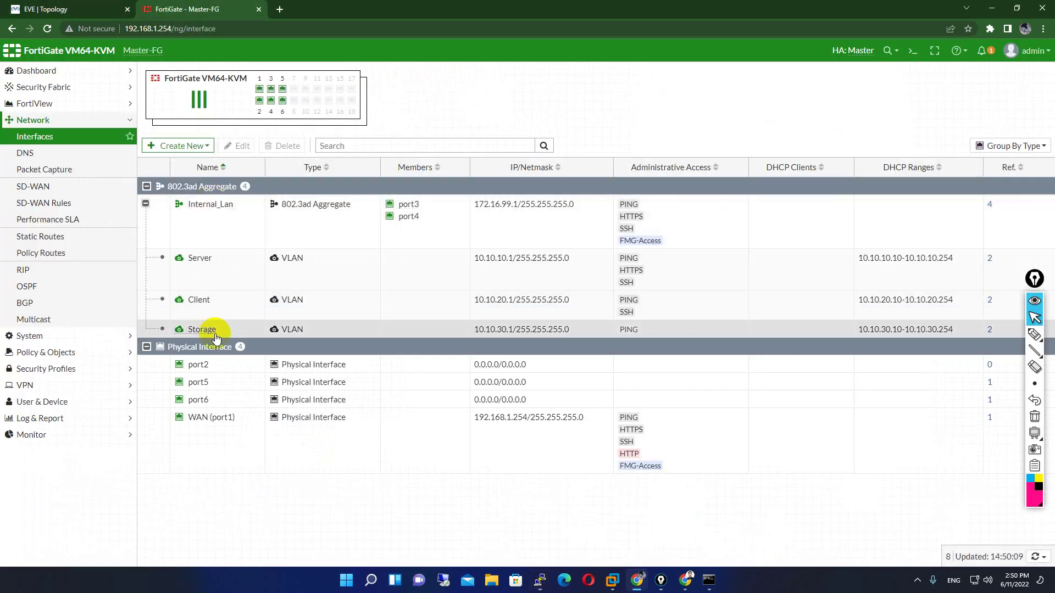
- Change Storage to IP 192.168.30.1 with DHCP range 192.168.30.10–192.168.30.254, and save
double_click(214, 332)
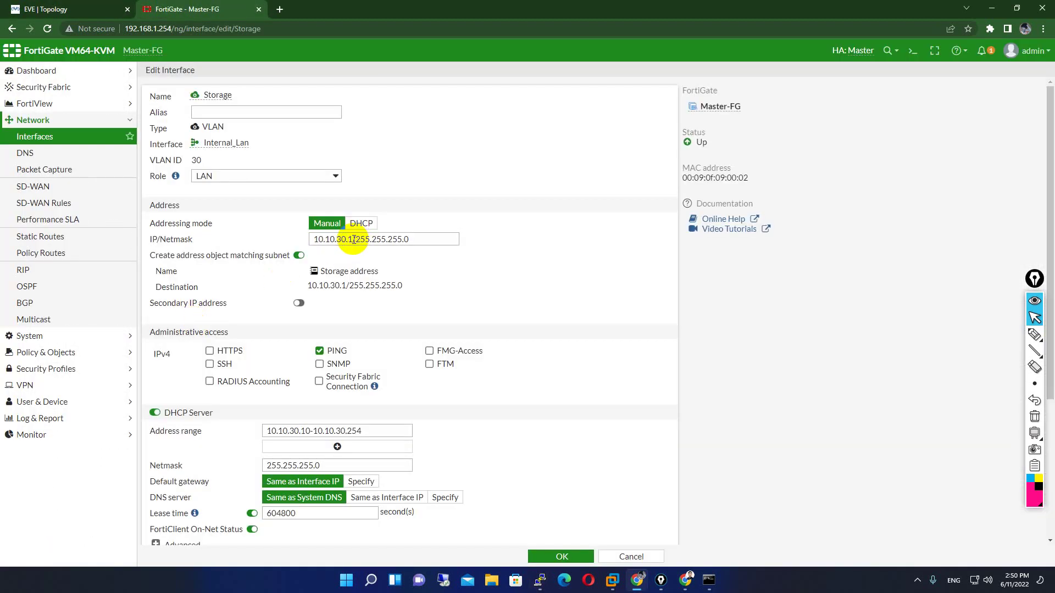
left_click_drag(353, 239, 262, 235)
type("192.1")
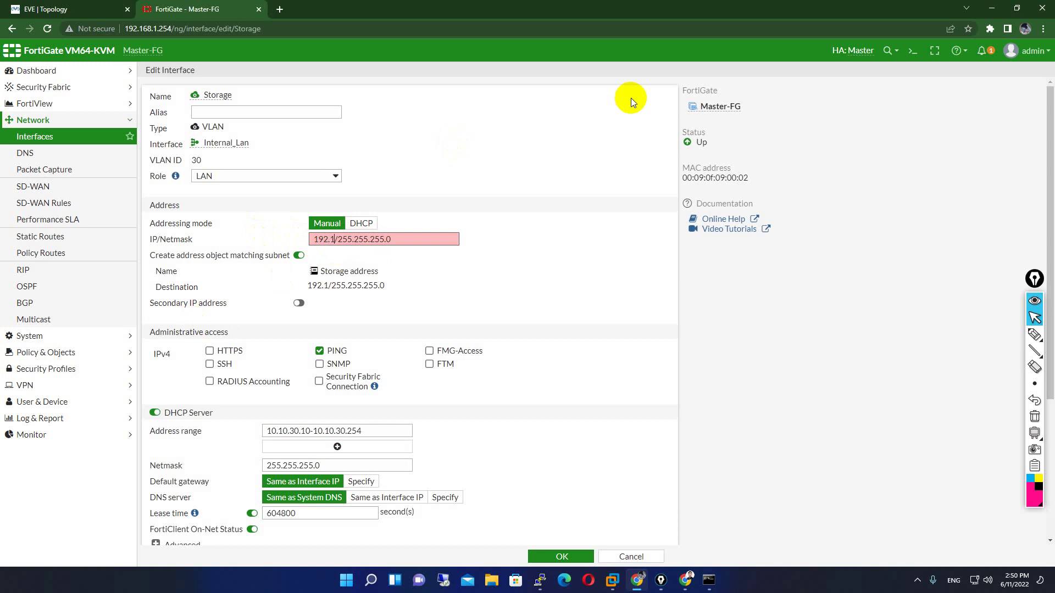
type("68.30.1")
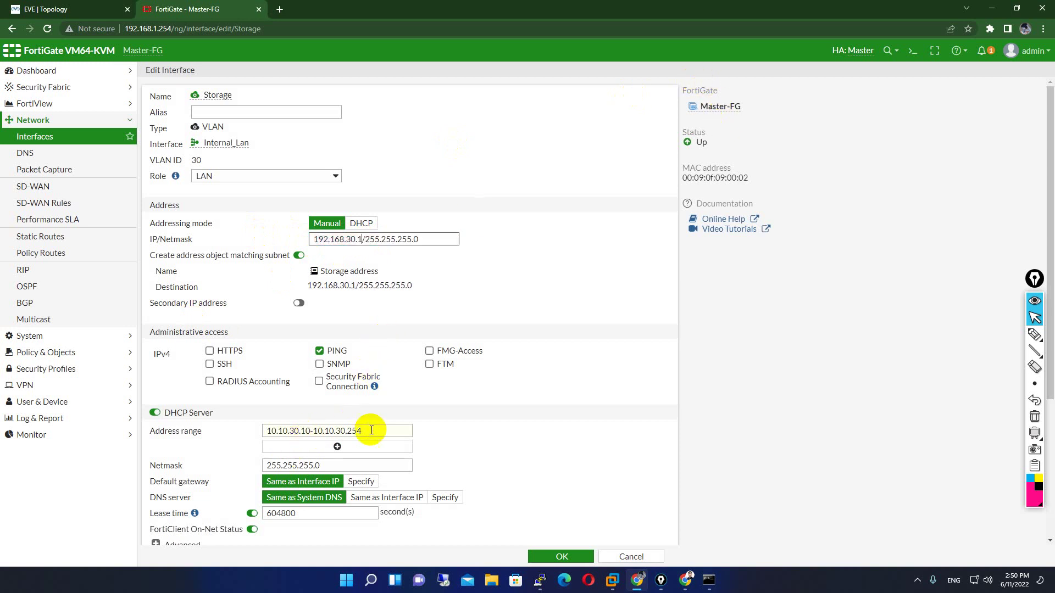
left_click(157, 413)
left_click(156, 412)
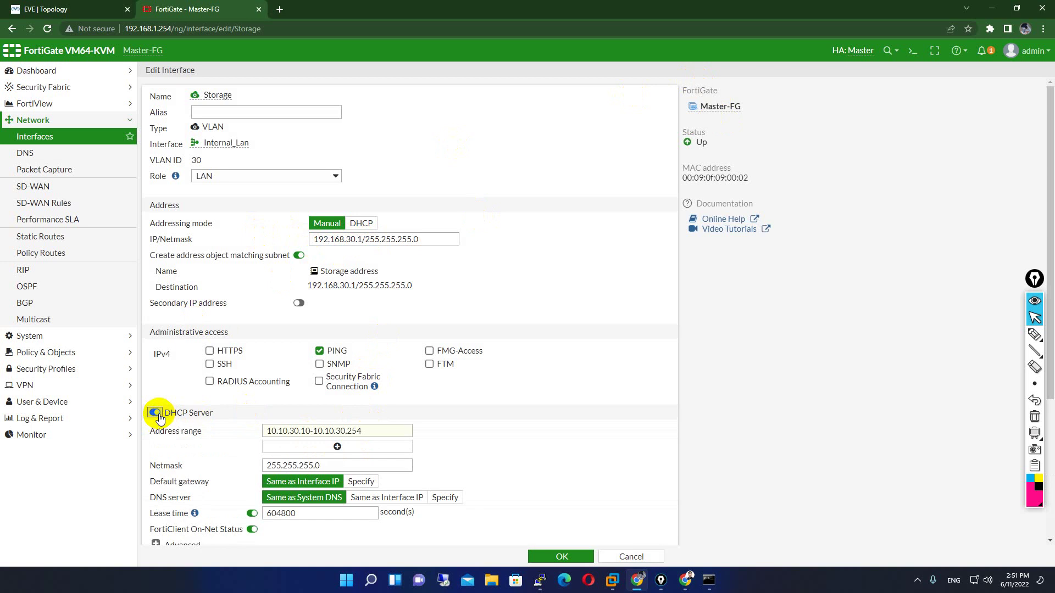
left_click(369, 431)
left_click_drag(368, 431, 200, 431)
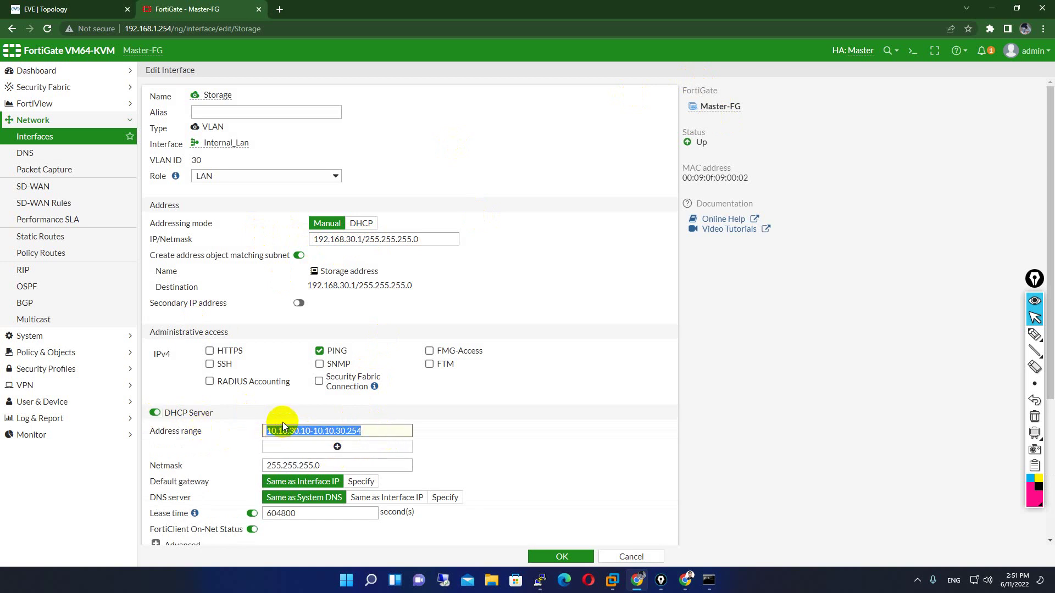
type("192")
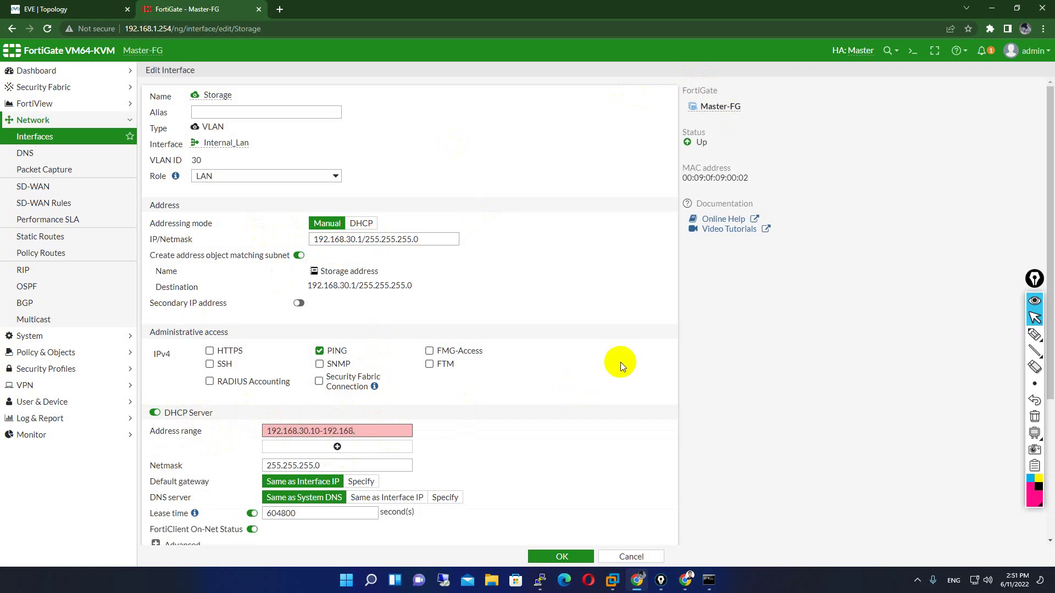
type("54")
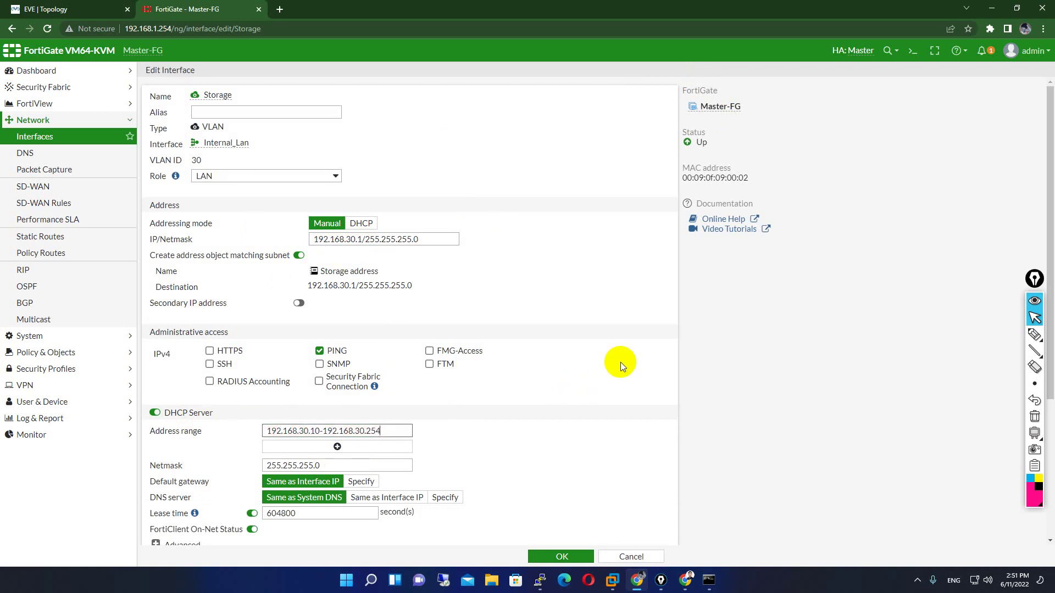
left_click(560, 555)
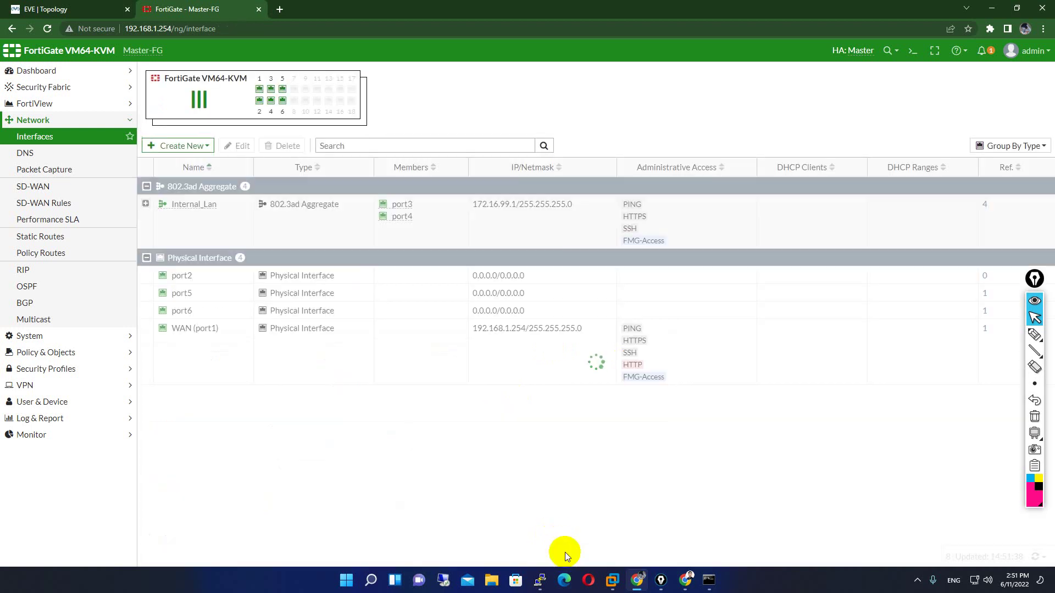
- Bring up the Core-SW console and move it aside to reveal the FortiGate nodes
left_click(83, 9)
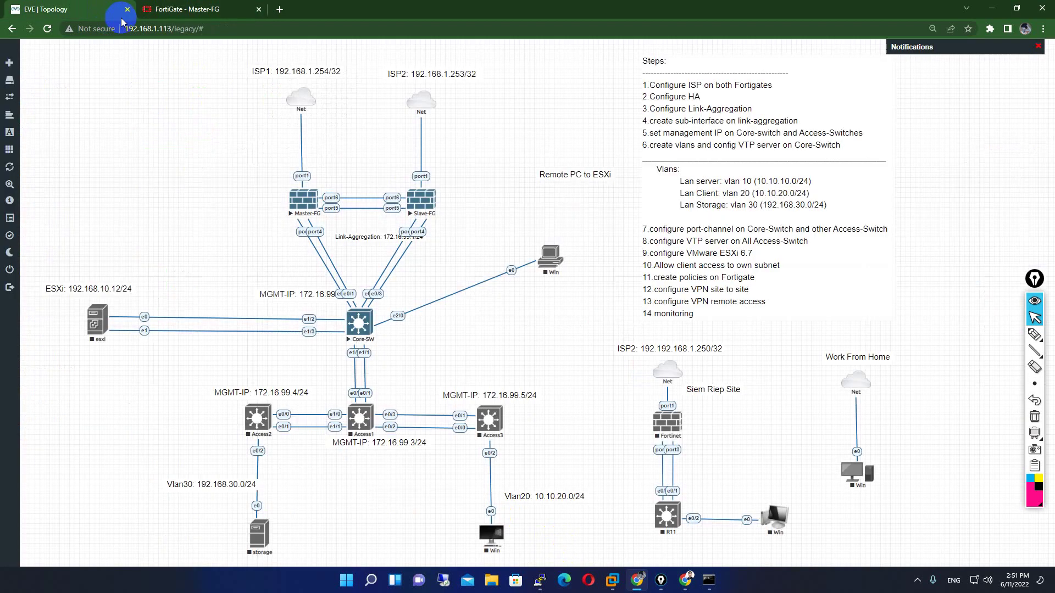
mouse_move(540, 580)
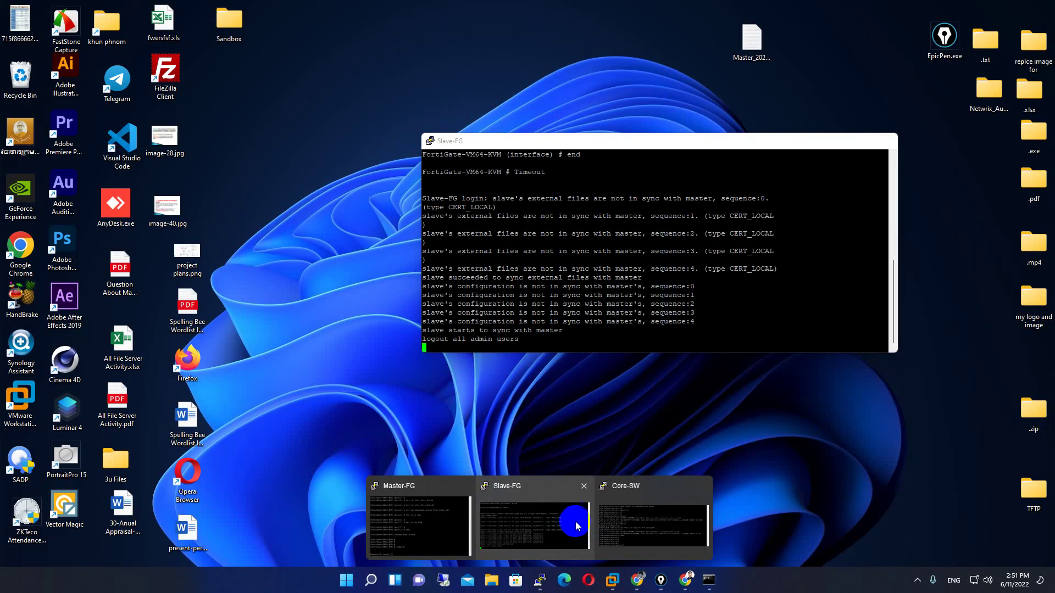
left_click(654, 525)
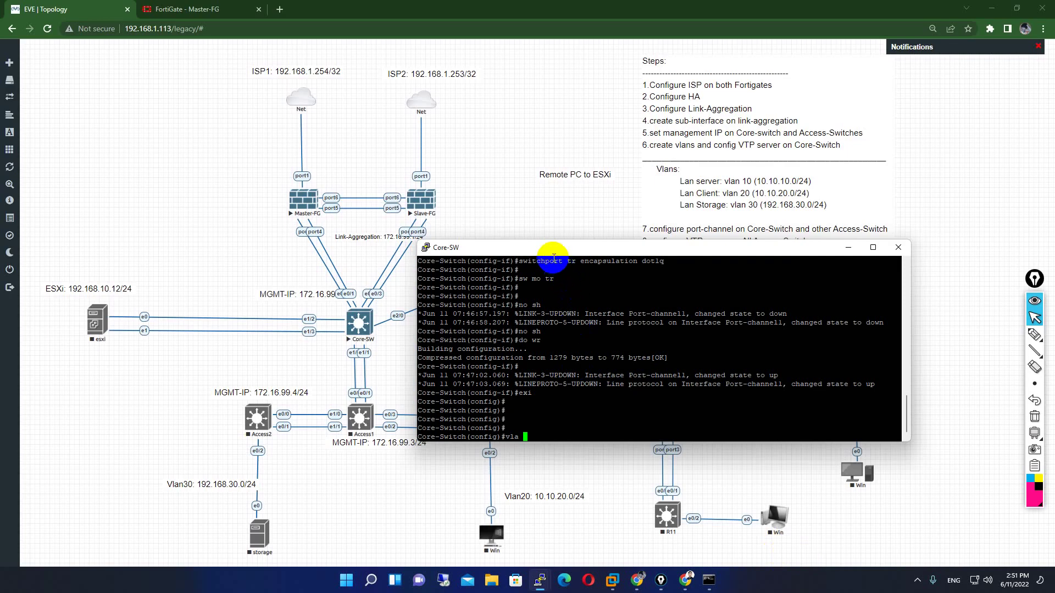
scroll(549, 264, "up", 15)
scroll(560, 327, "down", 15)
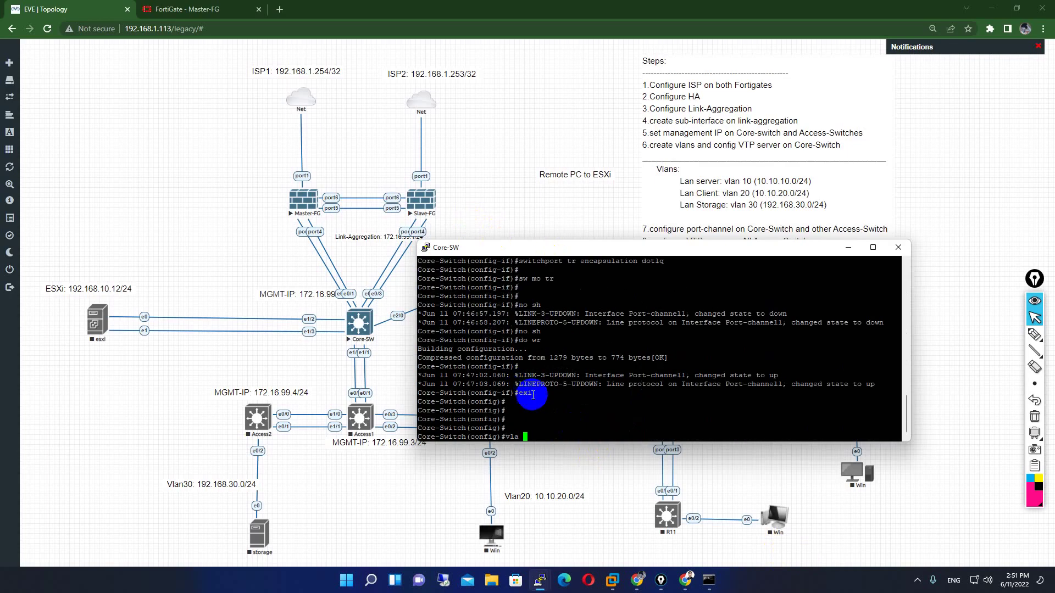
left_click_drag(504, 247, 197, 98)
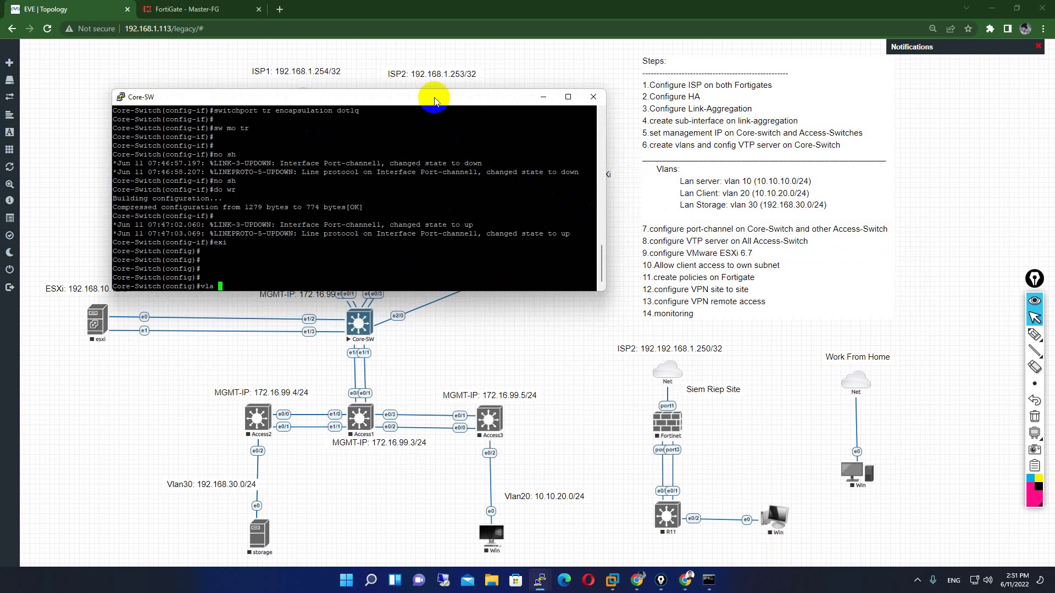
left_click_drag(434, 97, 824, 240)
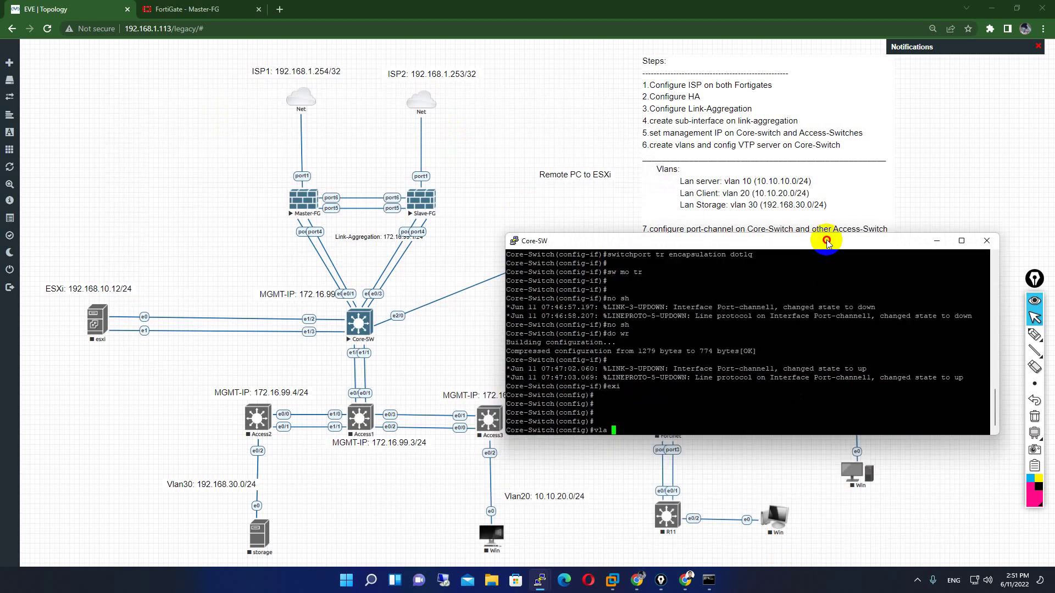
- Move the Link-Aggregation: 172.16.99.1/24 label left of Master-FG, then raise the Core-SW console
left_click(349, 242)
left_click_drag(330, 248, 202, 199)
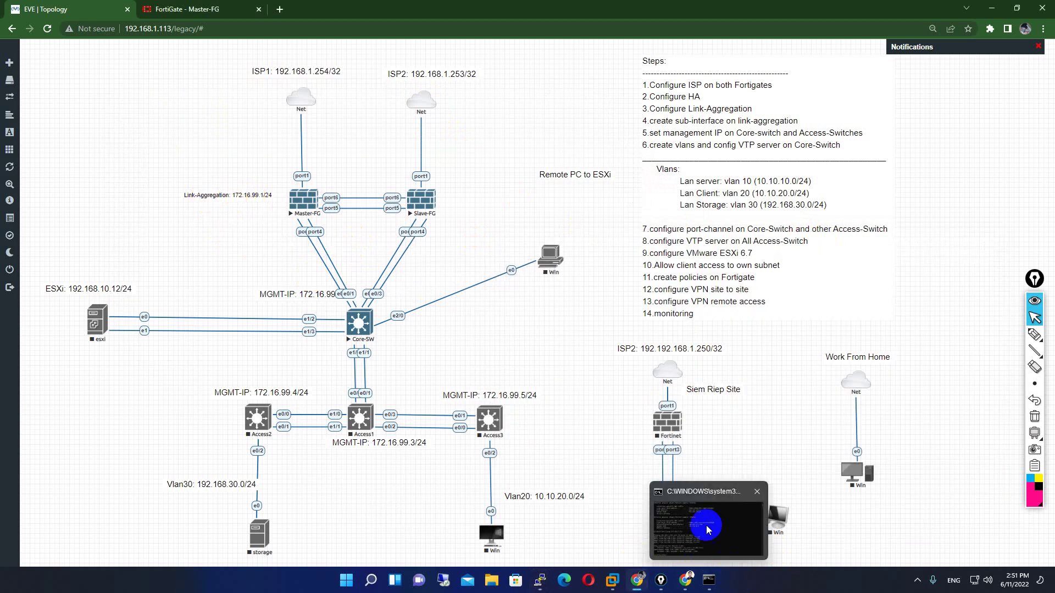
mouse_move(539, 580)
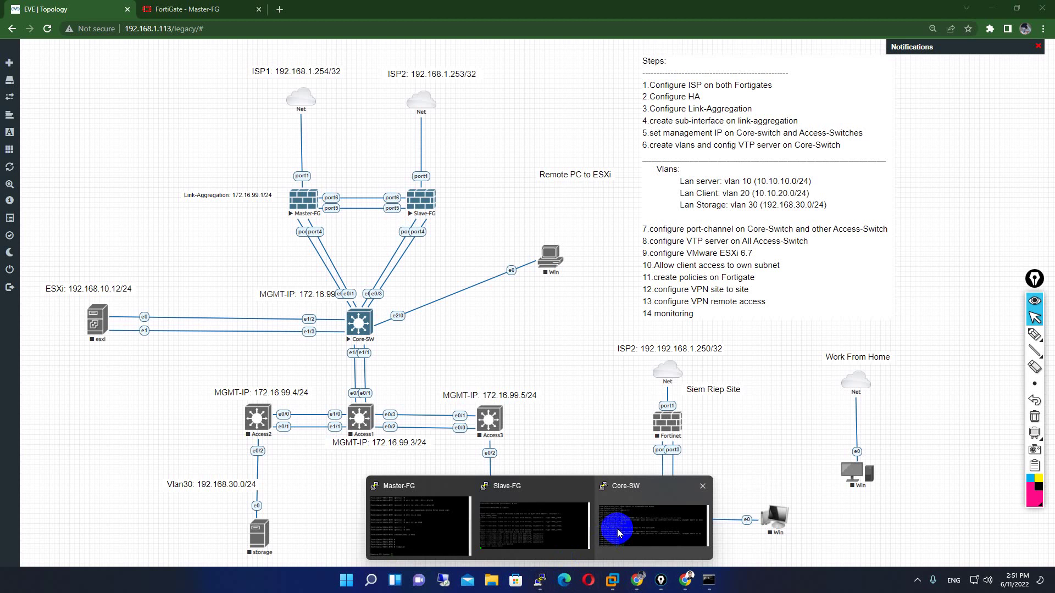
left_click(617, 533)
left_click_drag(617, 233, 621, 165)
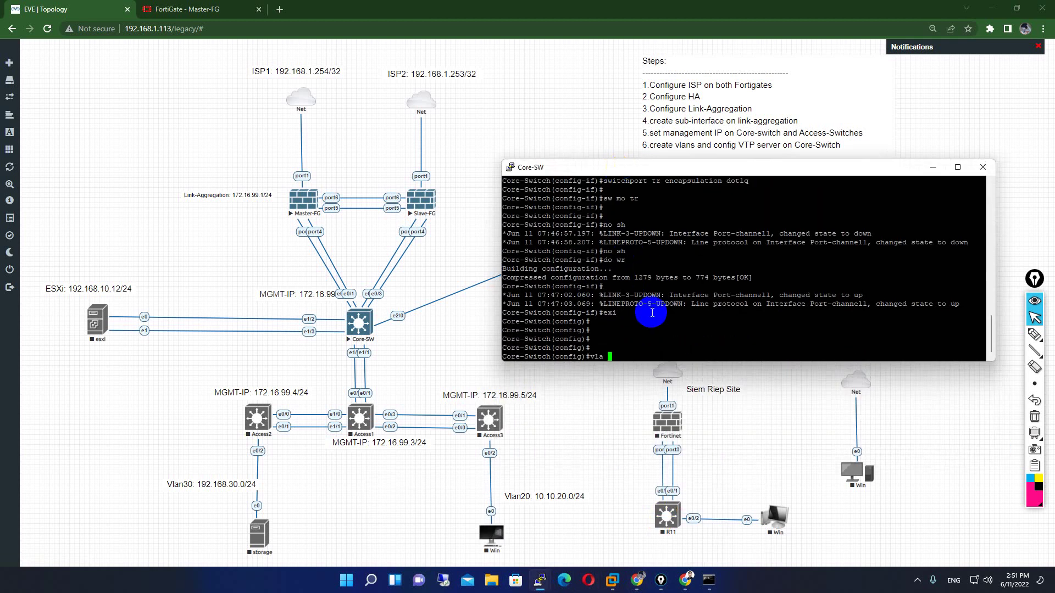
- Create VLAN 99 named MGMT and exit VLAN configuration mode
key("Return")
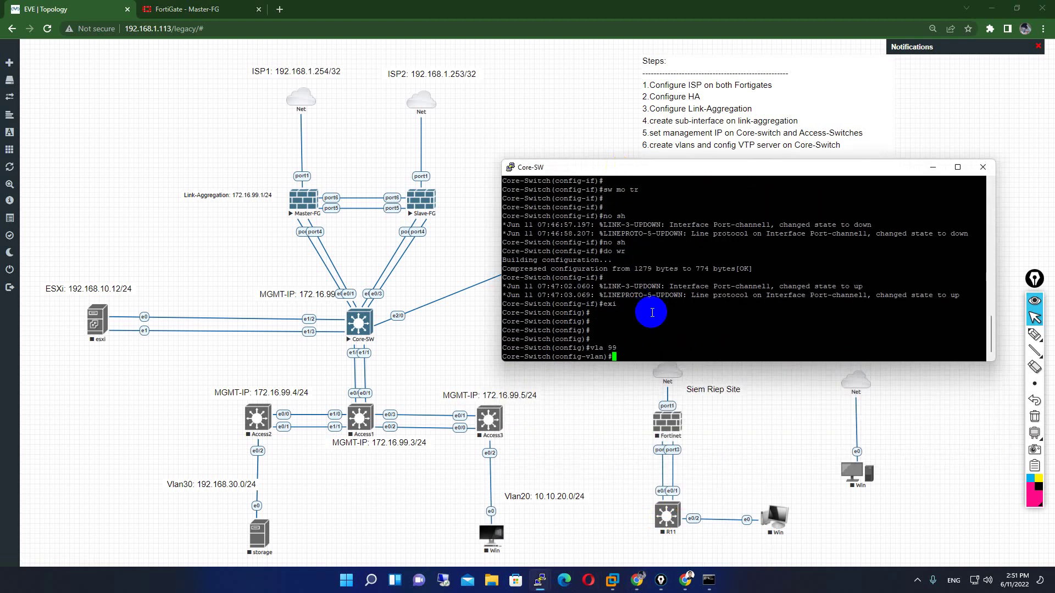
type("na")
key("Tab")
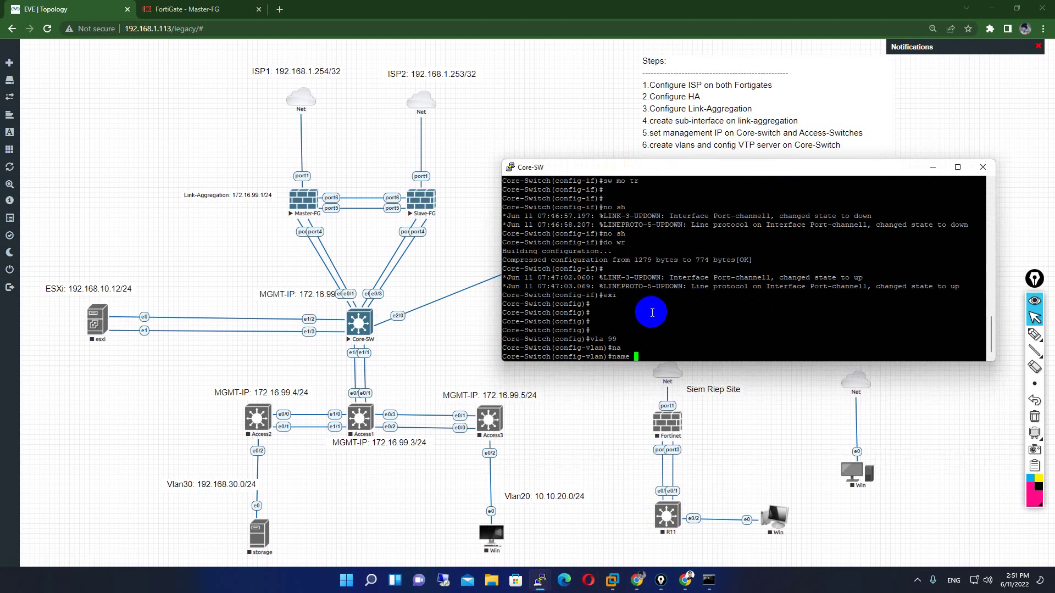
key("Return")
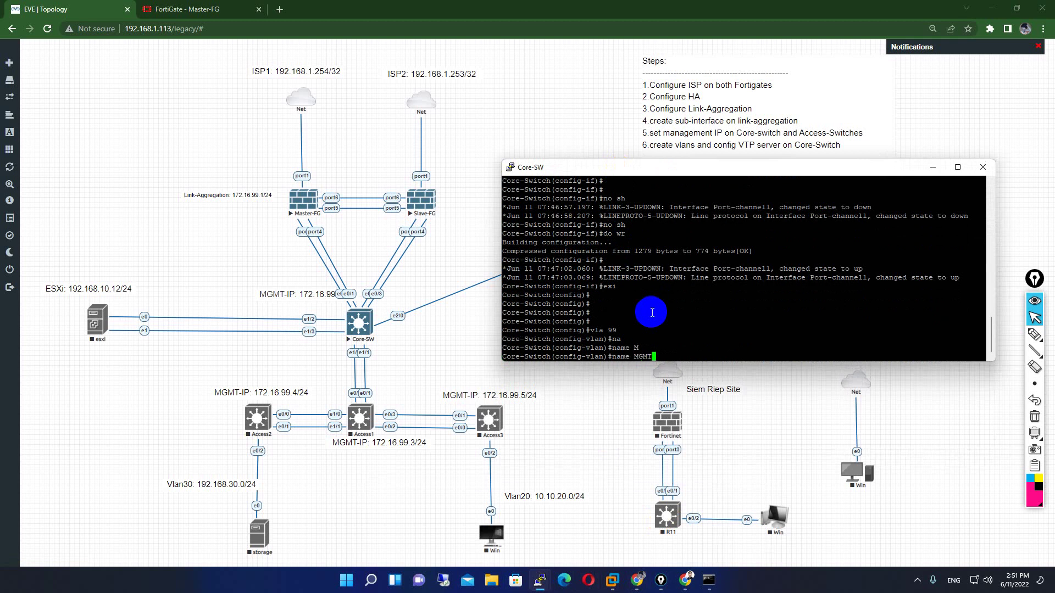
key("Return")
type("exi")
key("Return")
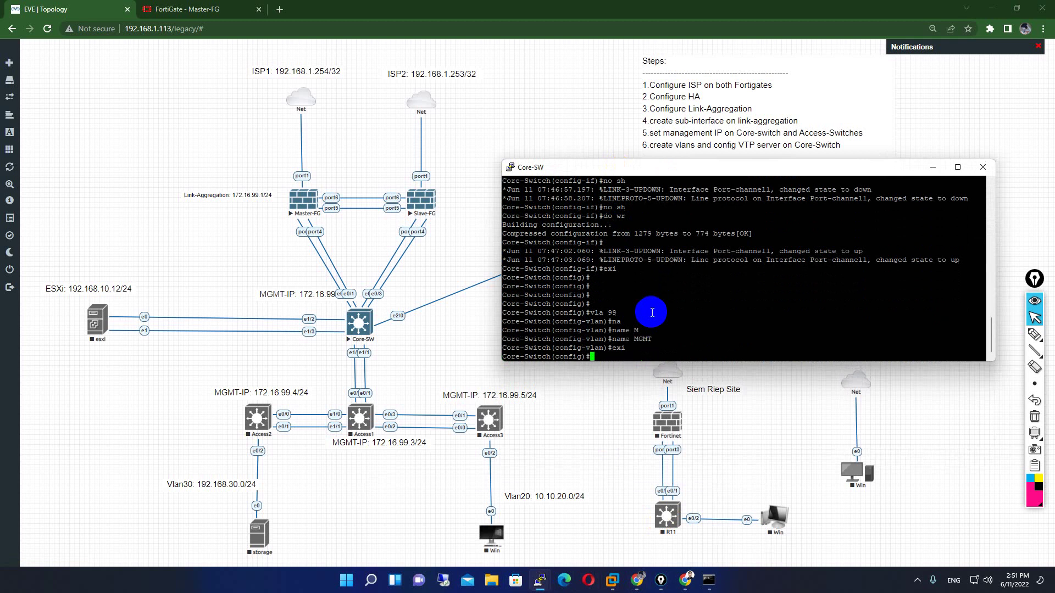
key("Return")
- Give interface Vlan99 the description ***Up-Link-TO-FG*** and nudge the MGMT-IP label left
type("int vla")
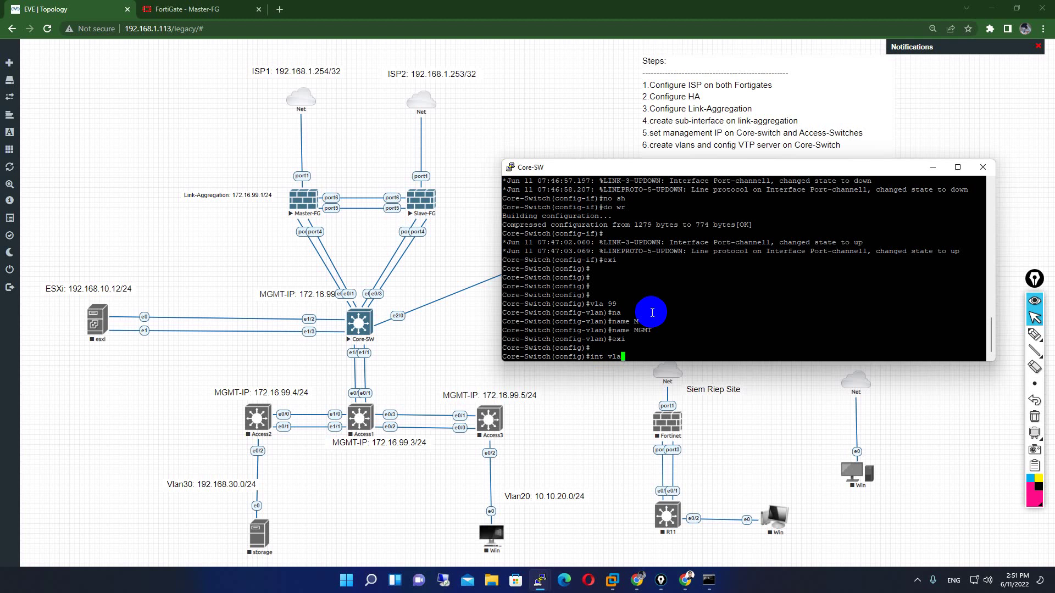
type(" 99")
key("Return")
type("de")
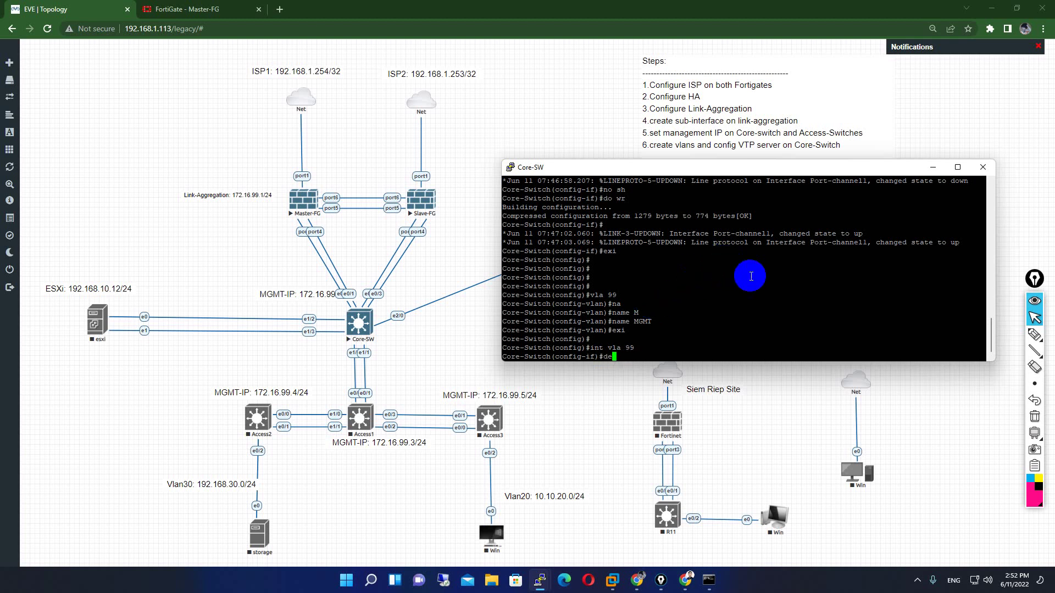
type("s")
key("Tab")
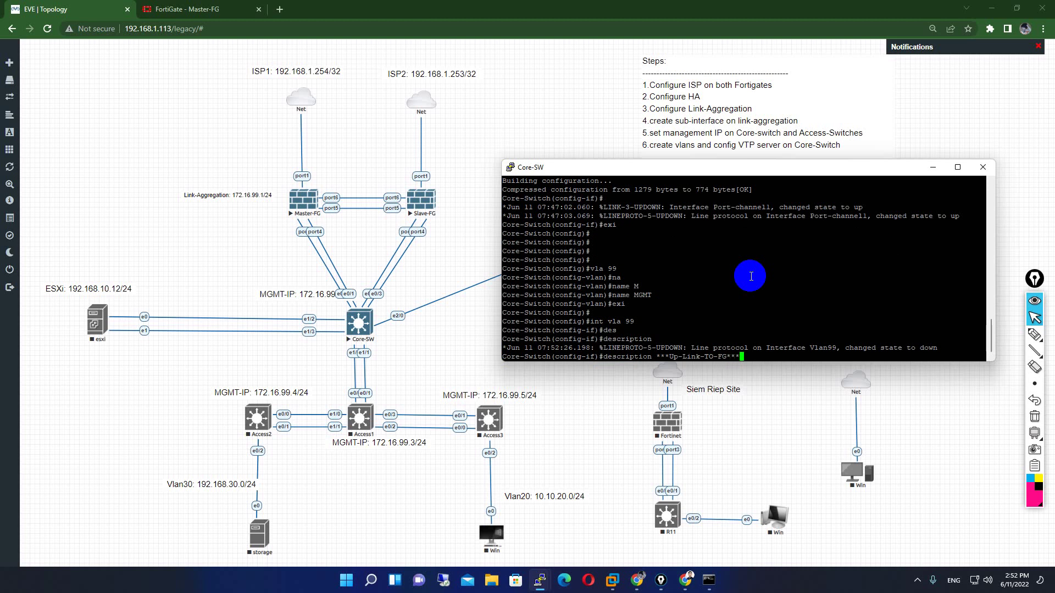
key("Return")
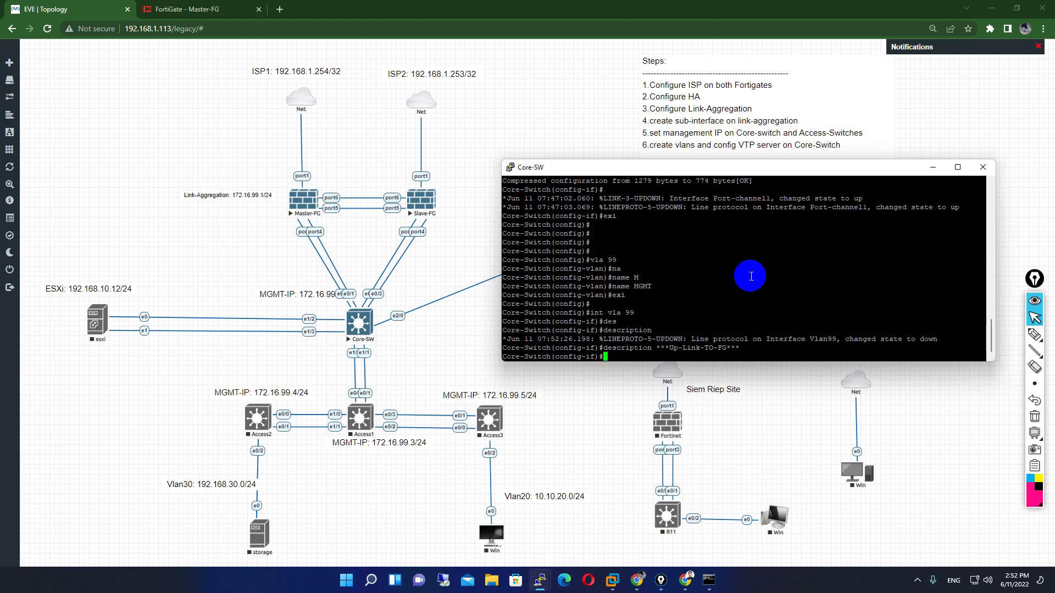
mouse_move(307, 299)
left_mouse_down()
mouse_move(302, 292)
mouse_move(317, 301)
left_mouse_up()
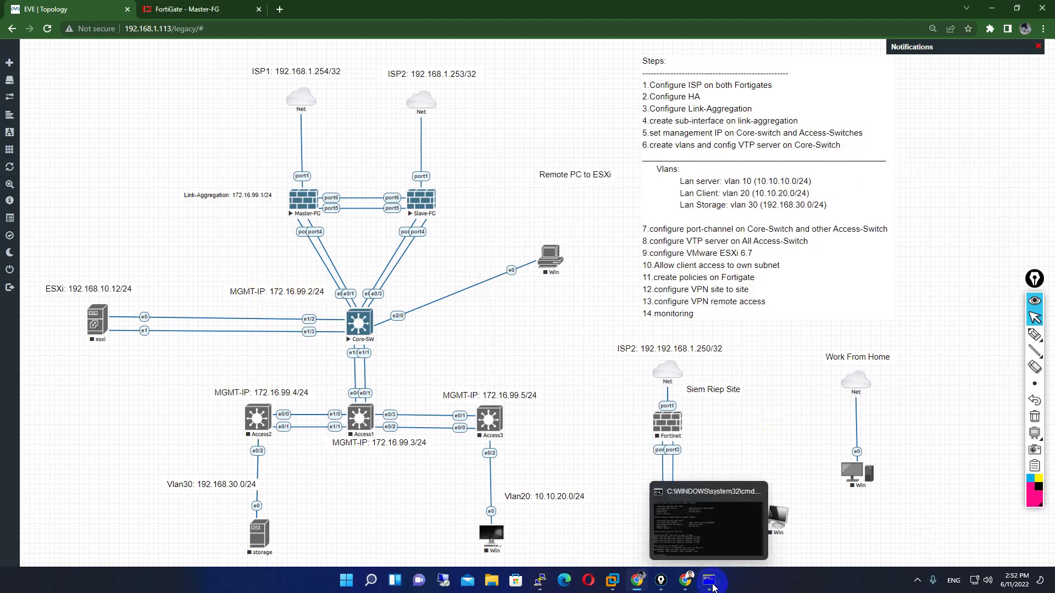